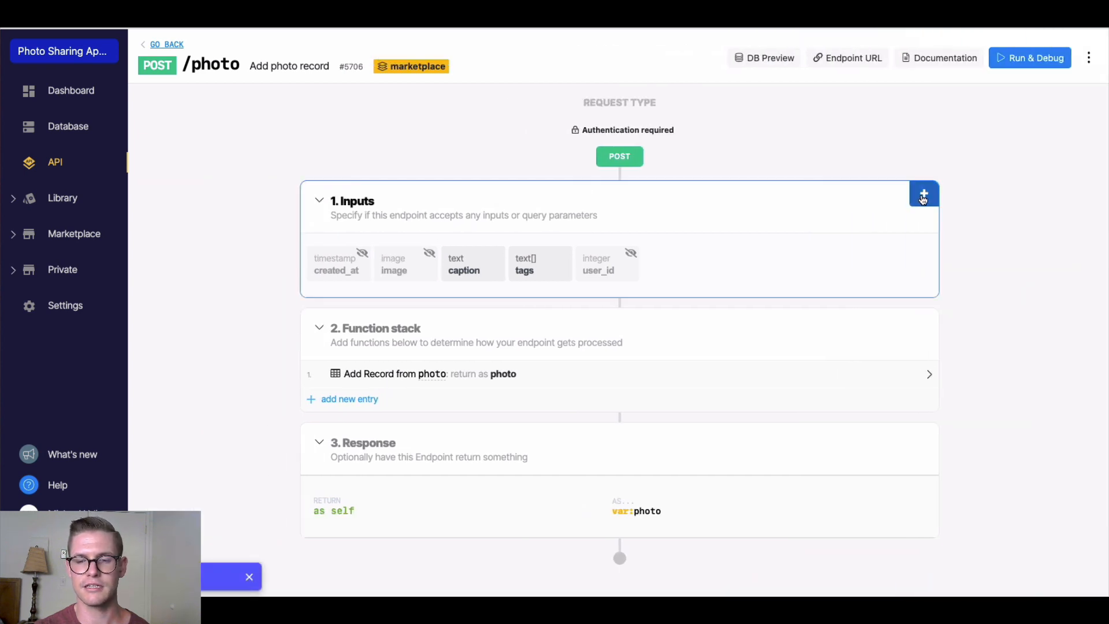
Add a required text input named image_url to the POST /photo endpoint and save it
{"action": "left_click", "coordinate": [923, 197]}
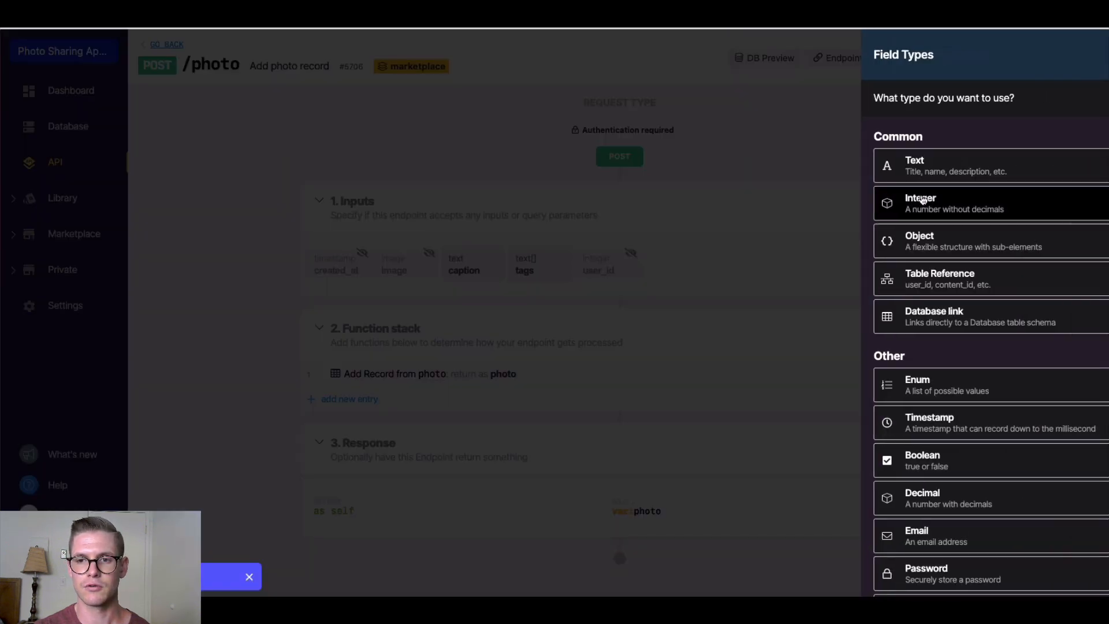
{"action": "left_click", "coordinate": [883, 174]}
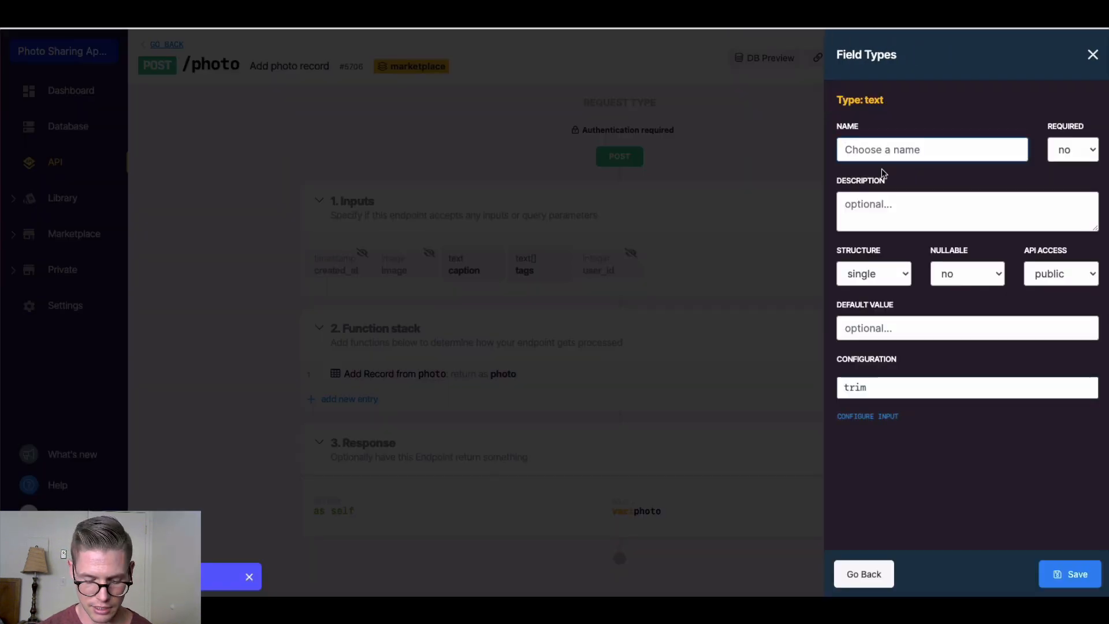
{"action": "type", "text": "image_url"}
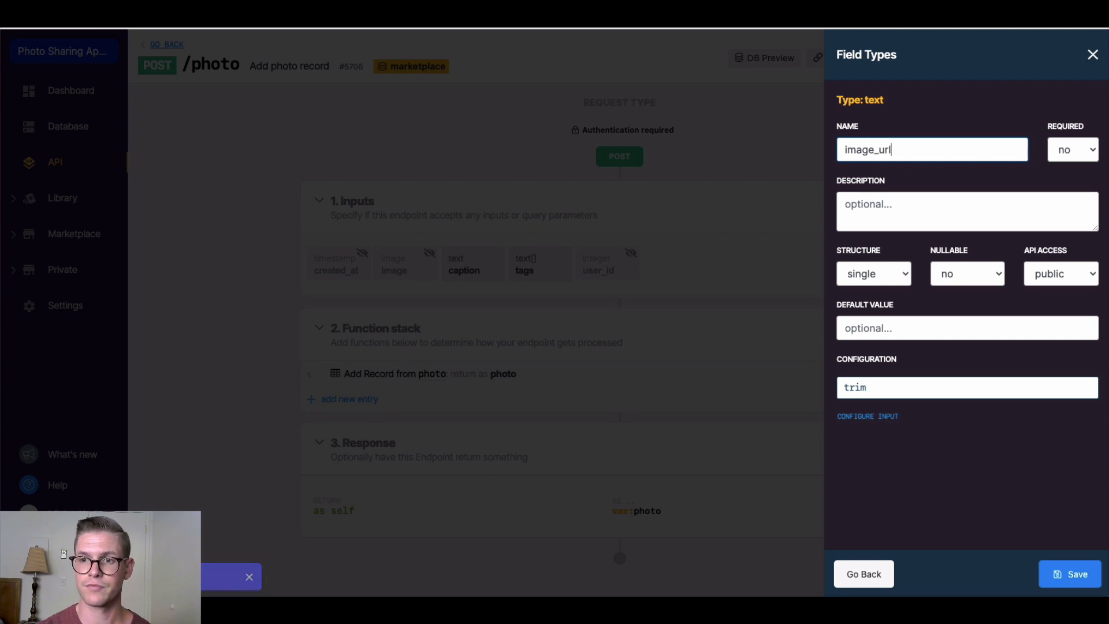
{"action": "left_click", "coordinate": [1074, 149]}
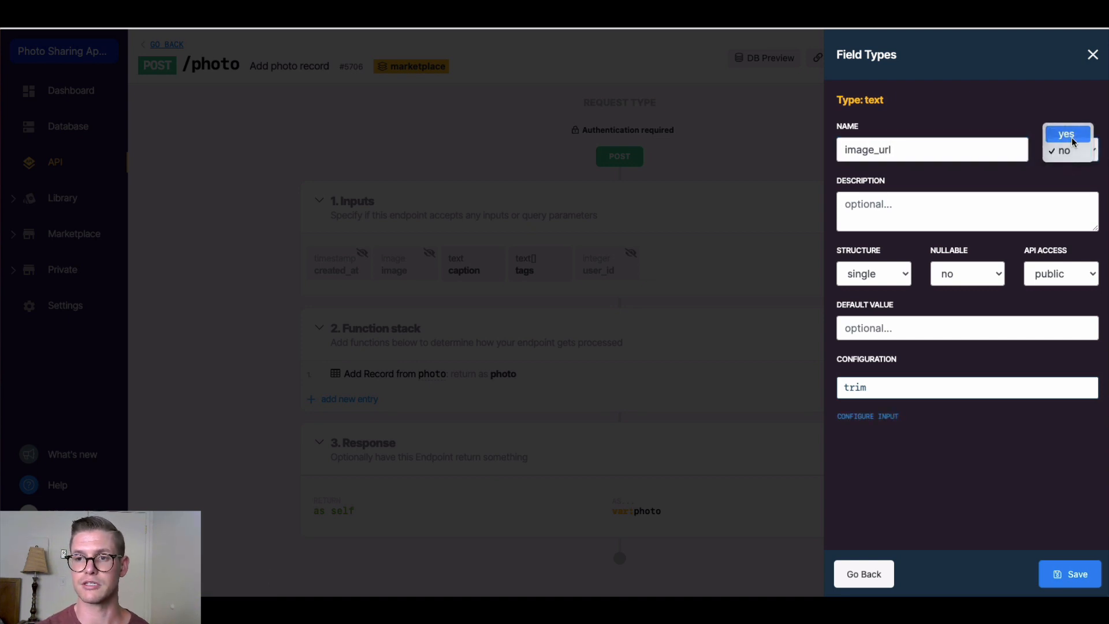
{"action": "left_click", "coordinate": [1069, 136]}
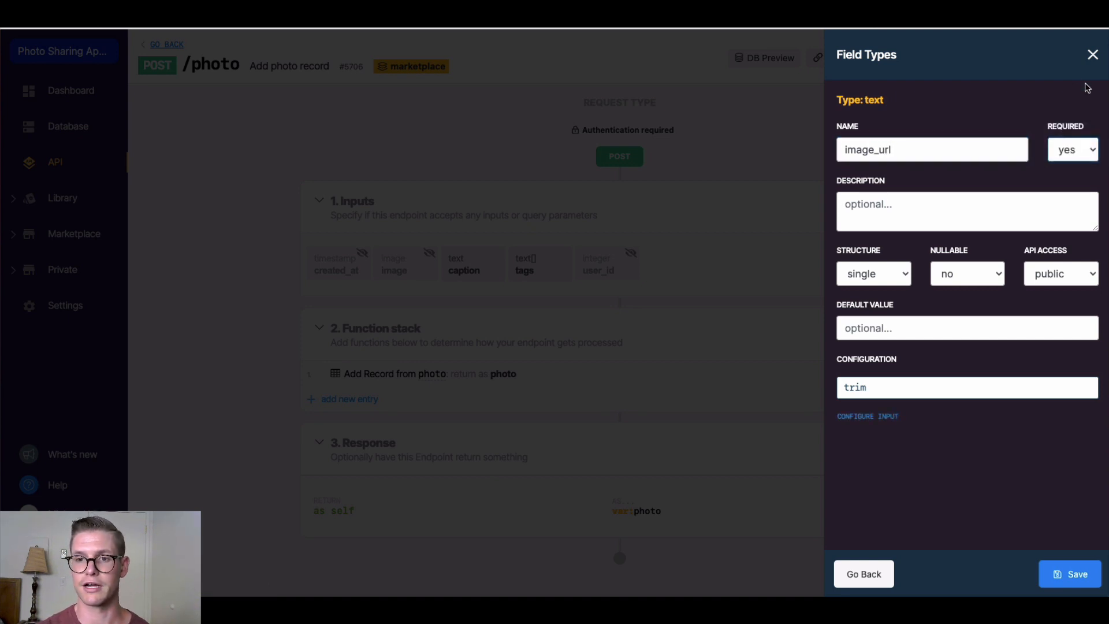
{"action": "left_click", "coordinate": [1071, 578]}
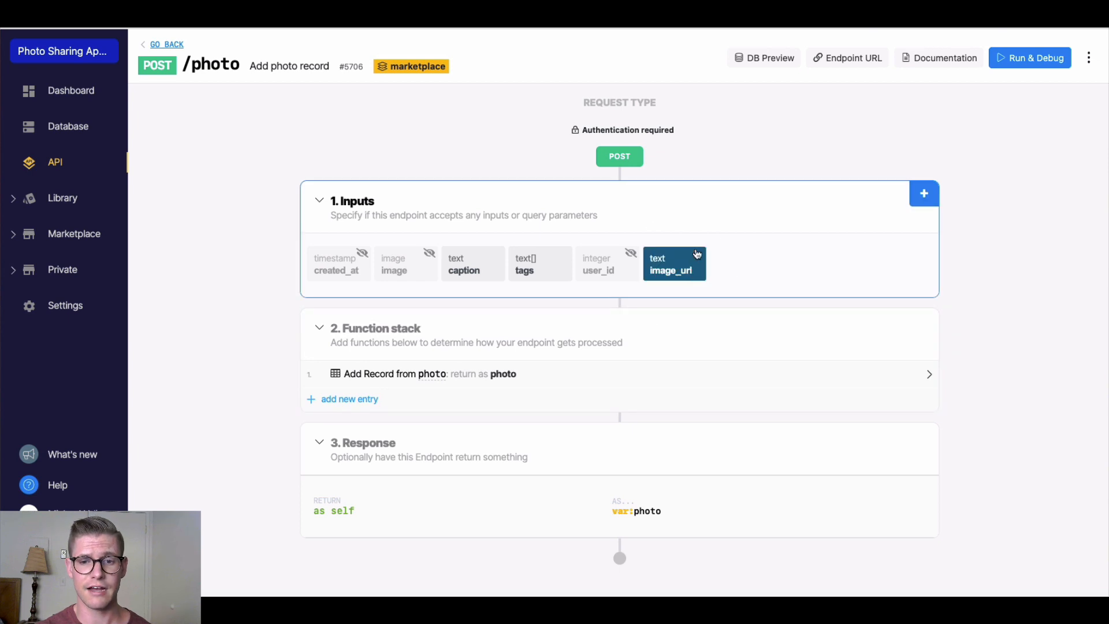
Add a Create Image Metadata step from image_url, returning the variable image
{"action": "left_click", "coordinate": [333, 402]}
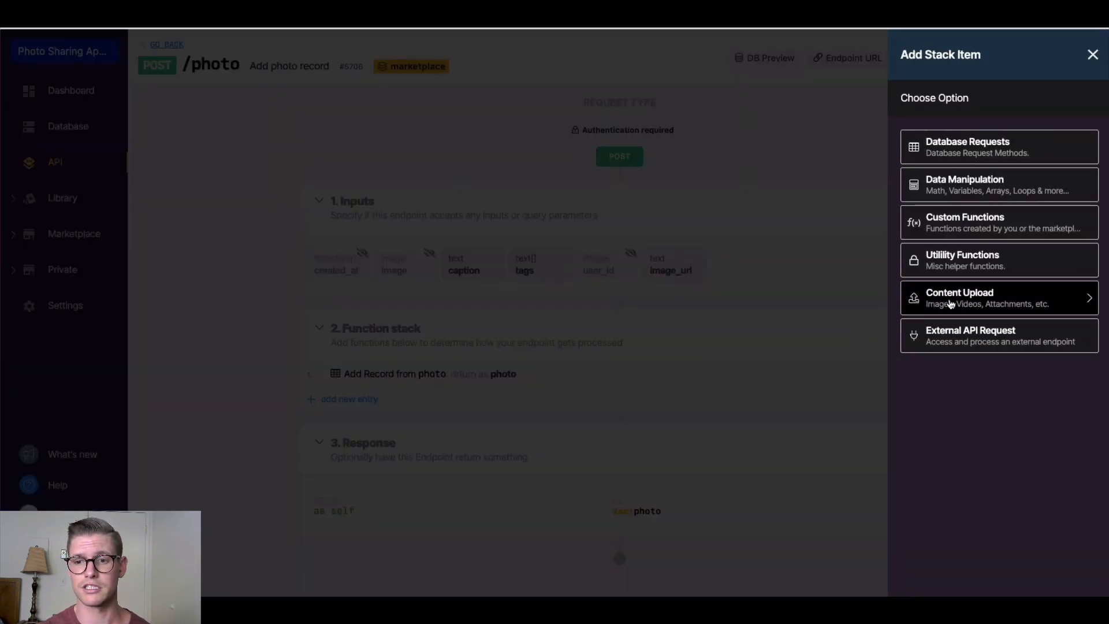
{"action": "left_click", "coordinate": [951, 303]}
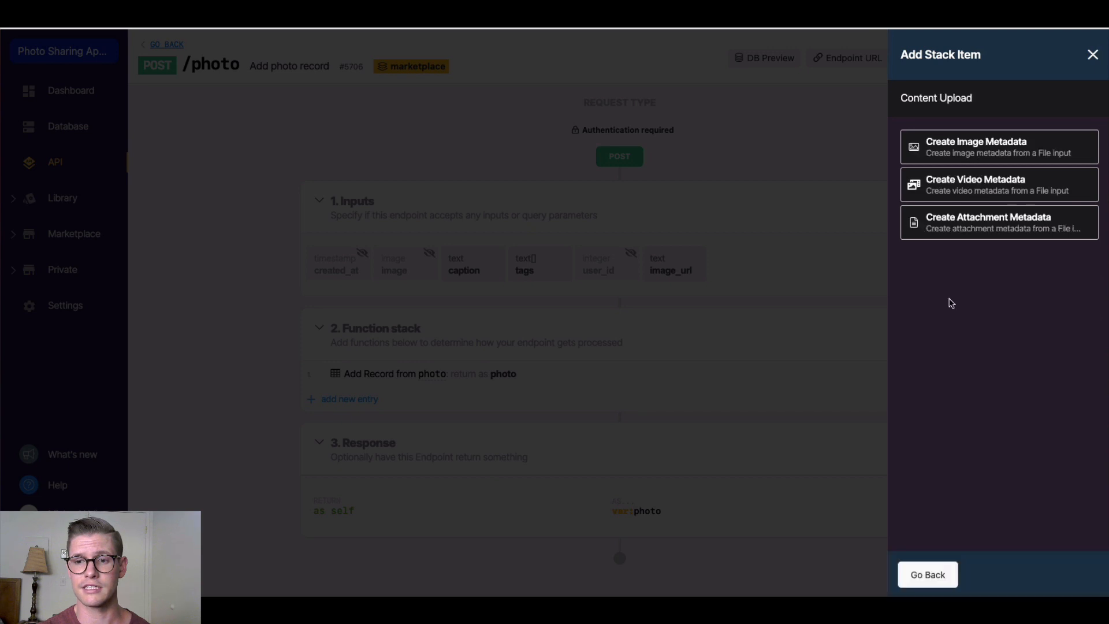
{"action": "left_click", "coordinate": [953, 149]}
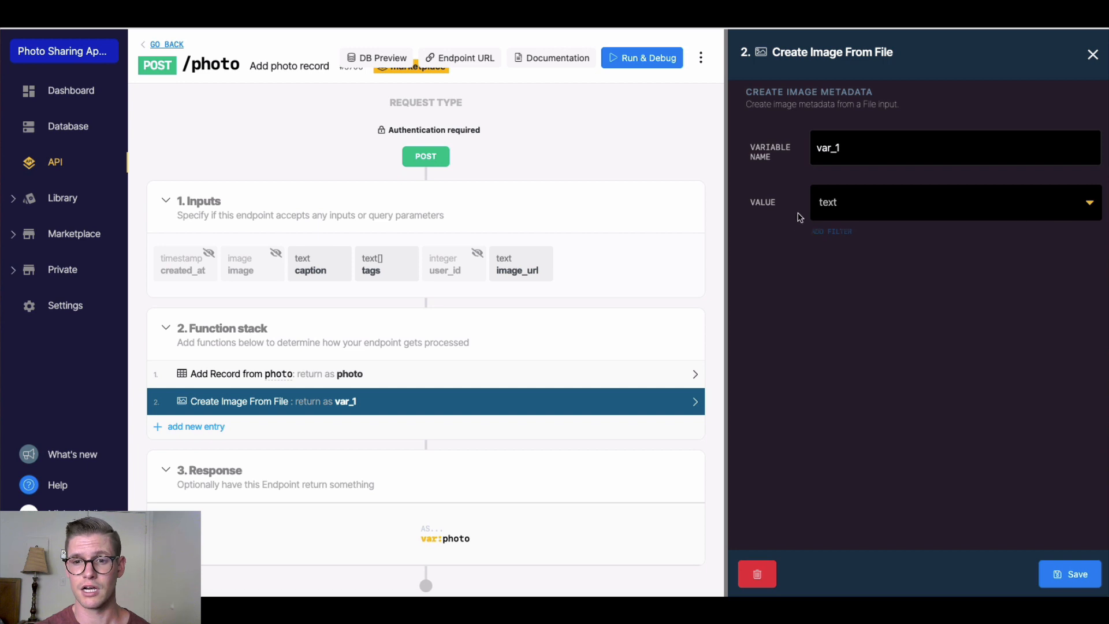
{"action": "left_click", "coordinate": [1086, 212]}
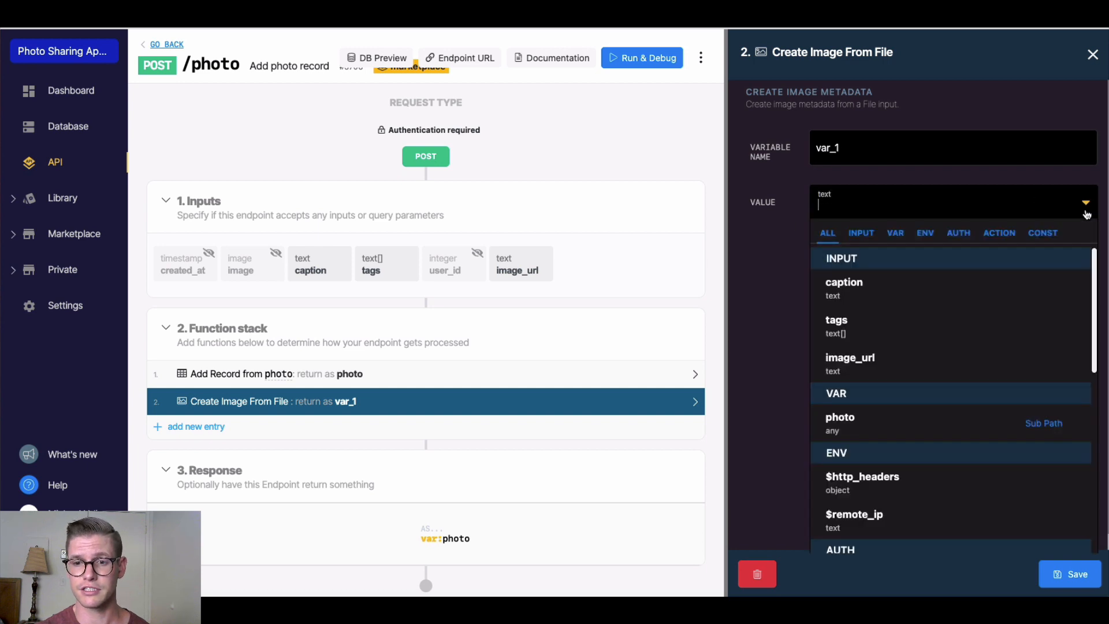
{"action": "left_click", "coordinate": [879, 368]}
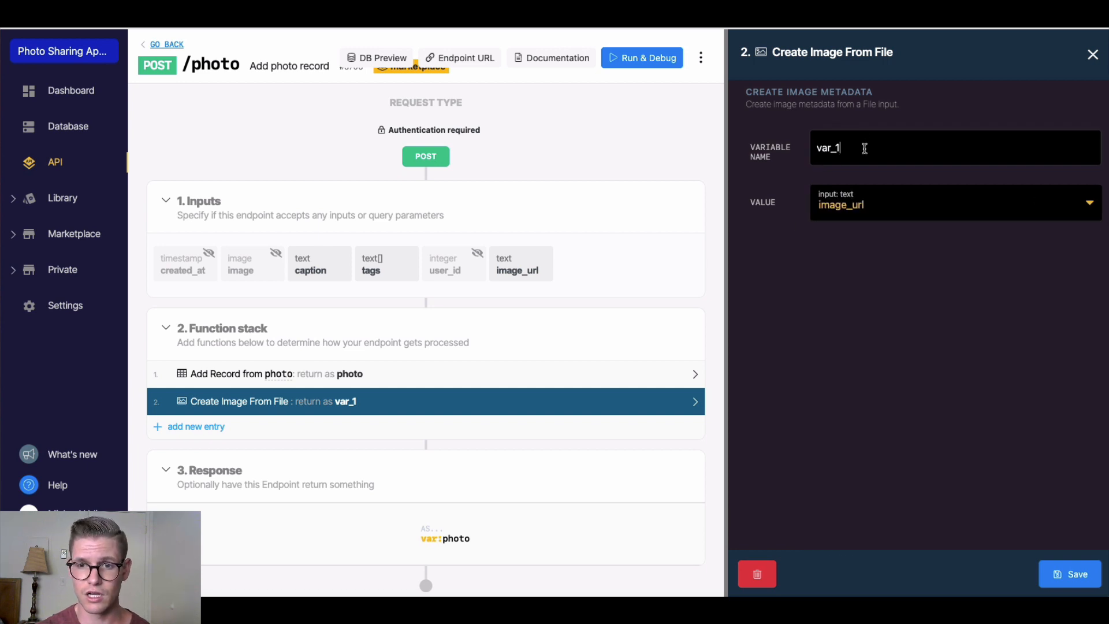
{"action": "key", "text": "ctrl+a"}
{"action": "type", "text": "im"}
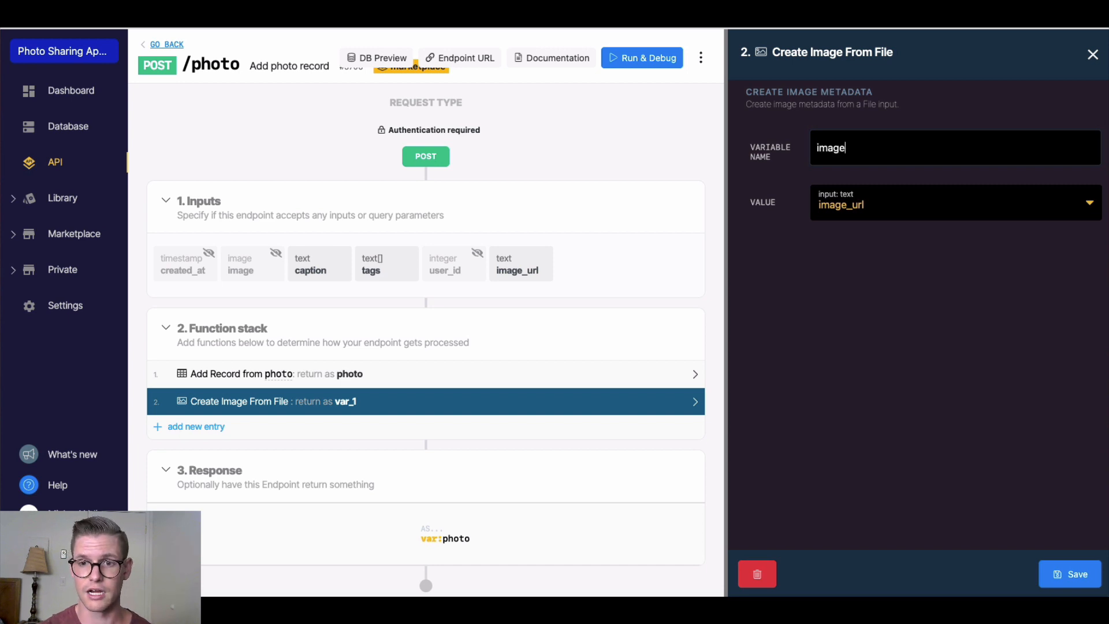
{"action": "left_click", "coordinate": [1064, 575]}
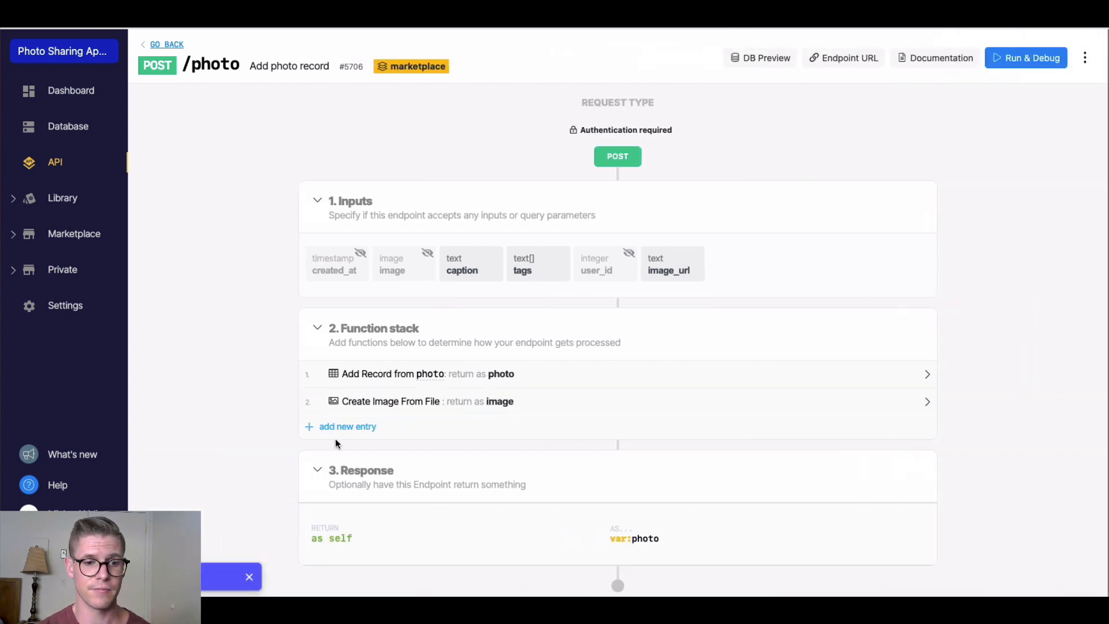
Move image creation before Add Record and fill the record's image field from the image variable
{"action": "left_click_drag", "start_coordinate": [310, 401], "coordinate": [315, 376]}
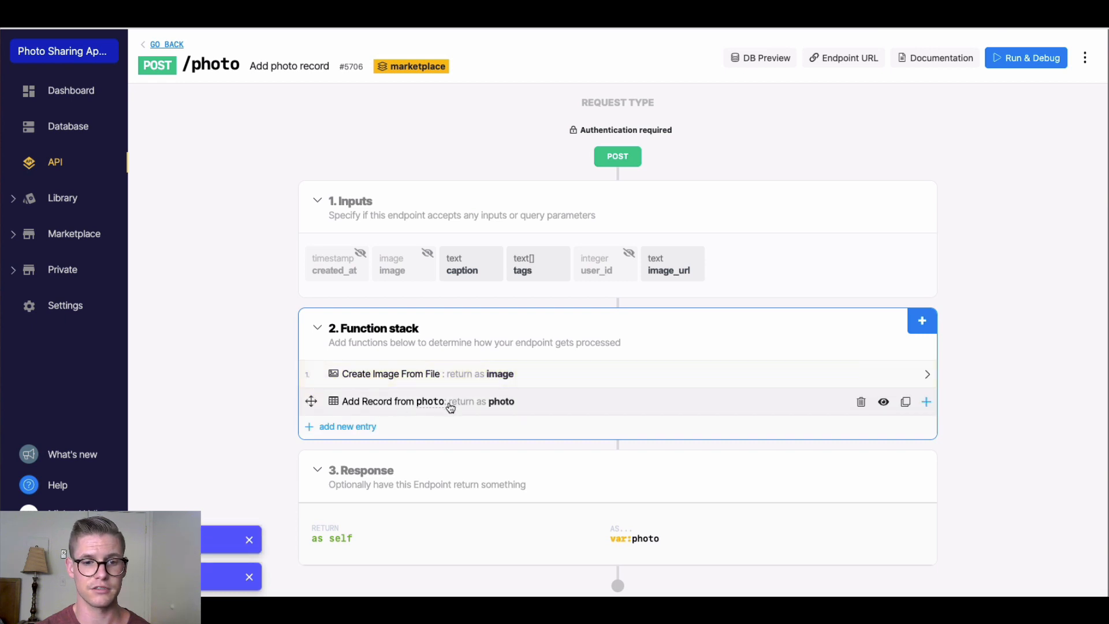
{"action": "left_click", "coordinate": [539, 409]}
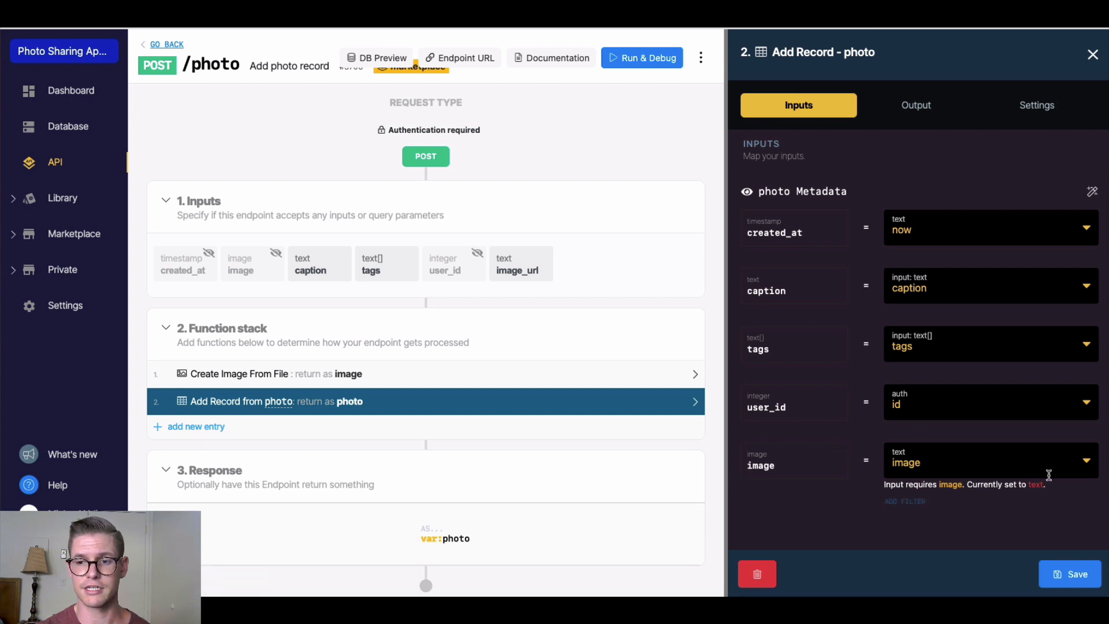
{"action": "left_click", "coordinate": [1080, 466]}
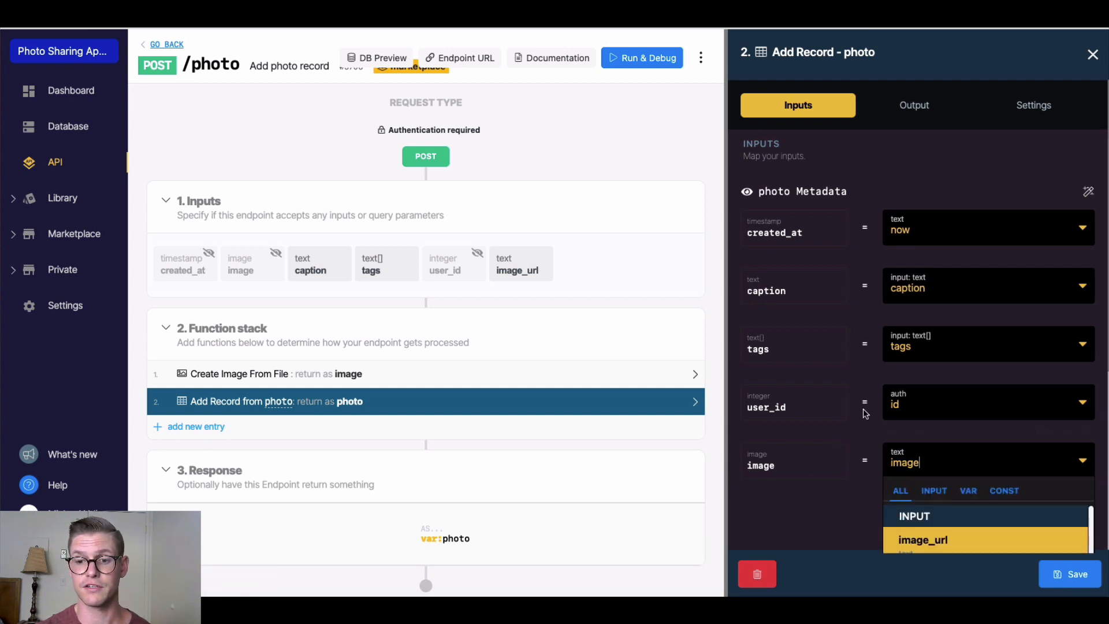
{"action": "scroll", "coordinate": [873, 407], "scroll_direction": "down", "scroll_amount": 4}
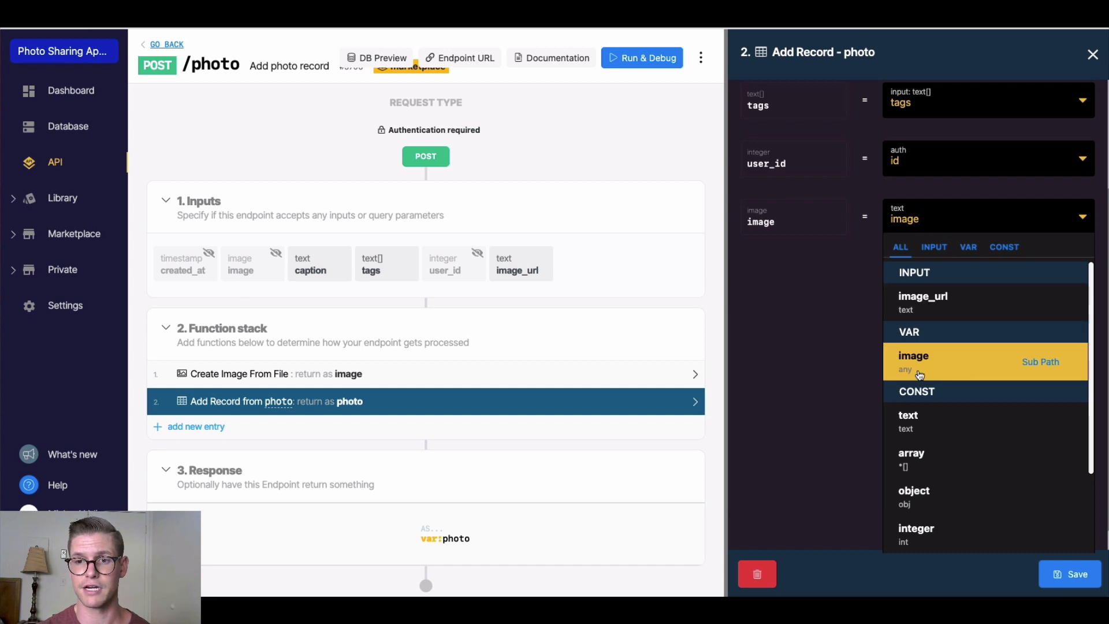
{"action": "left_click", "coordinate": [919, 375]}
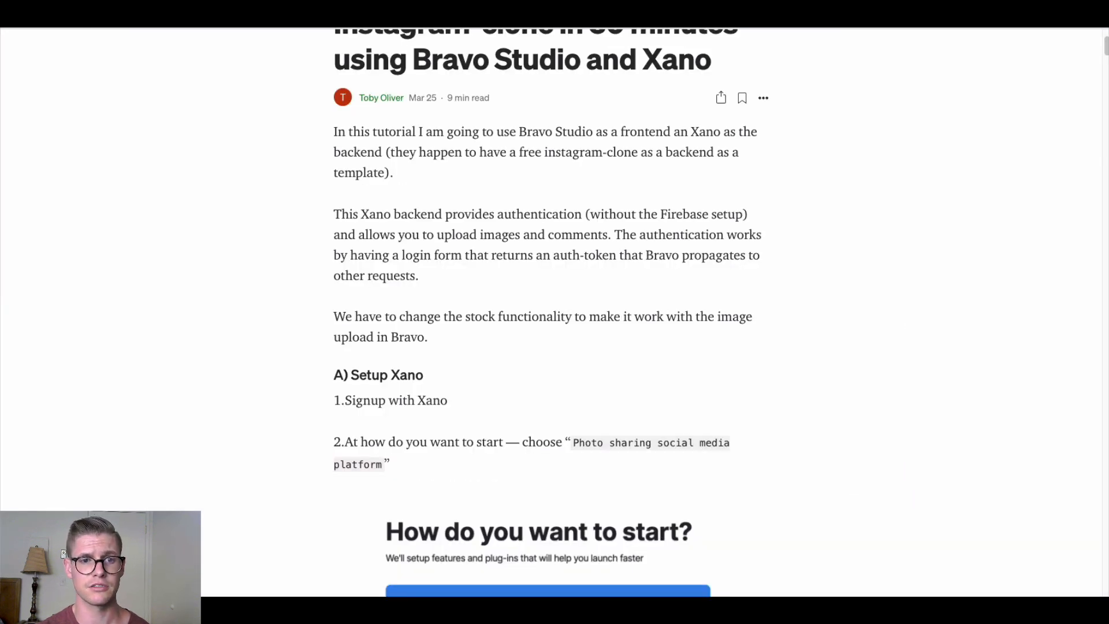
Scroll the Medium tutorial down to sections C and D with the Foodgram with Xano Figma link
{"action": "scroll", "coordinate": [591, 222], "scroll_direction": "down", "scroll_amount": 4}
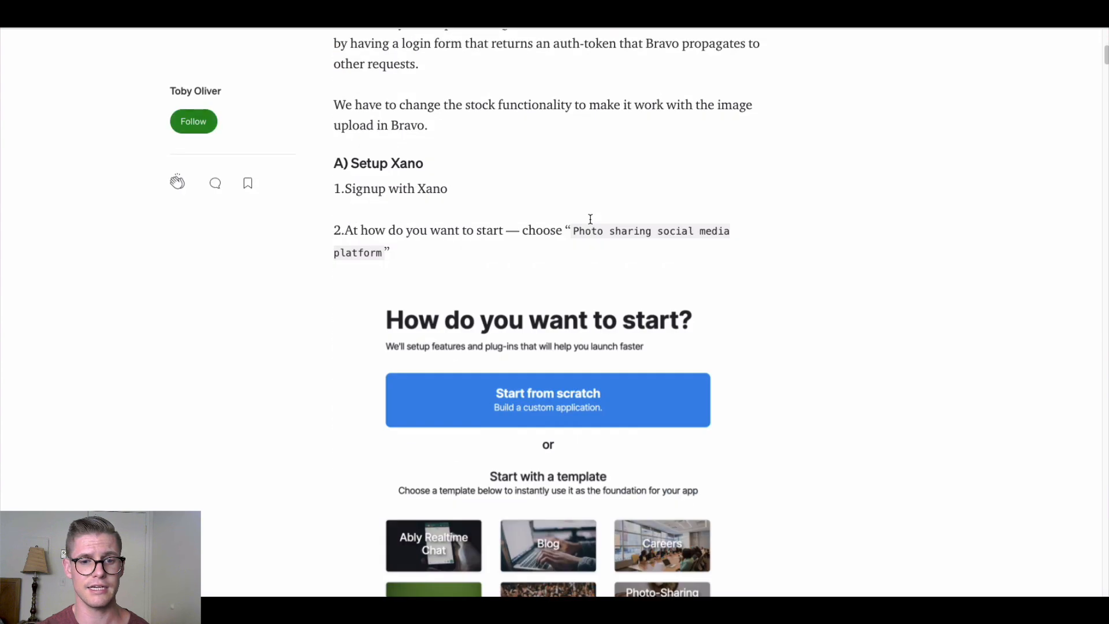
{"action": "scroll", "coordinate": [463, 173], "scroll_direction": "down", "scroll_amount": 9}
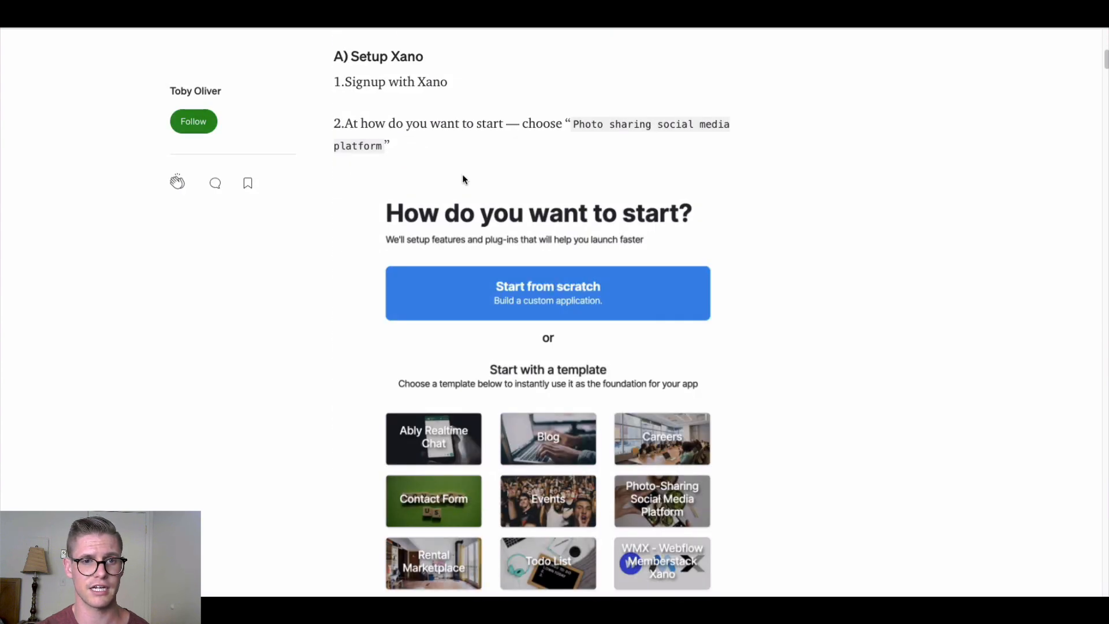
{"action": "scroll", "coordinate": [463, 176], "scroll_direction": "down", "scroll_amount": 6}
{"action": "scroll", "coordinate": [347, 301], "scroll_direction": "up", "scroll_amount": 7}
{"action": "scroll", "coordinate": [416, 380], "scroll_direction": "down", "scroll_amount": 4}
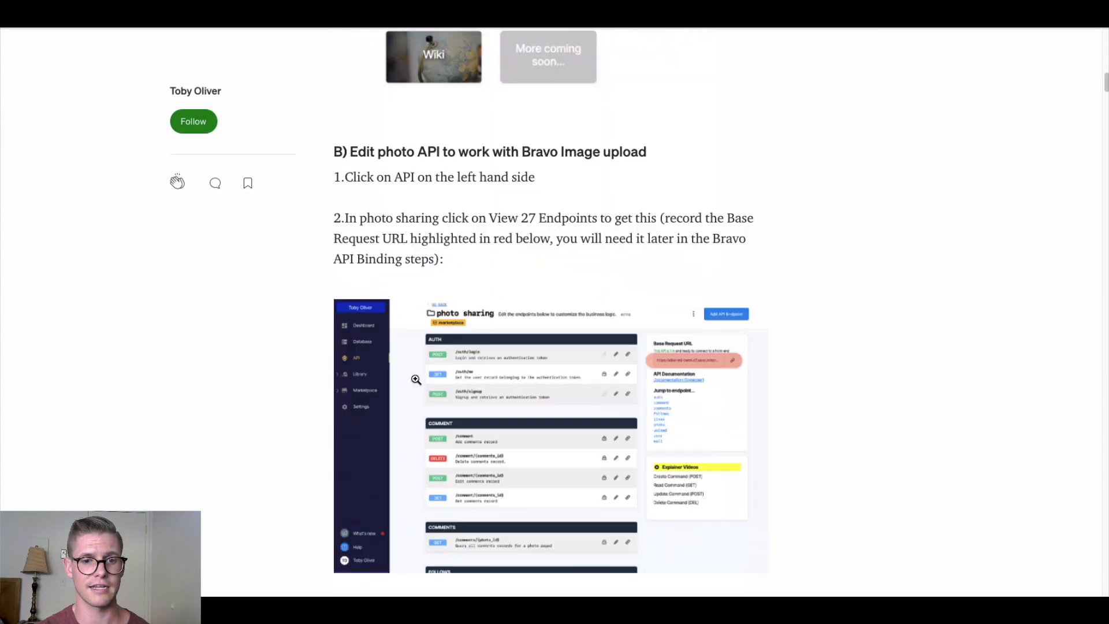
{"action": "scroll", "coordinate": [417, 293], "scroll_direction": "down", "scroll_amount": 14}
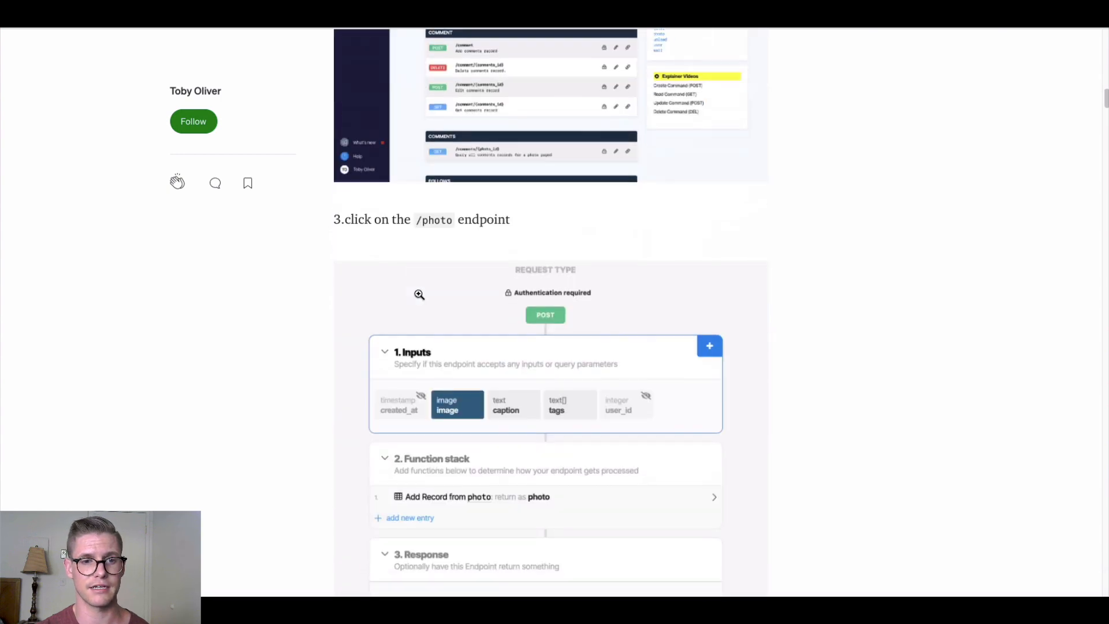
{"action": "scroll", "coordinate": [419, 295], "scroll_direction": "down", "scroll_amount": 20}
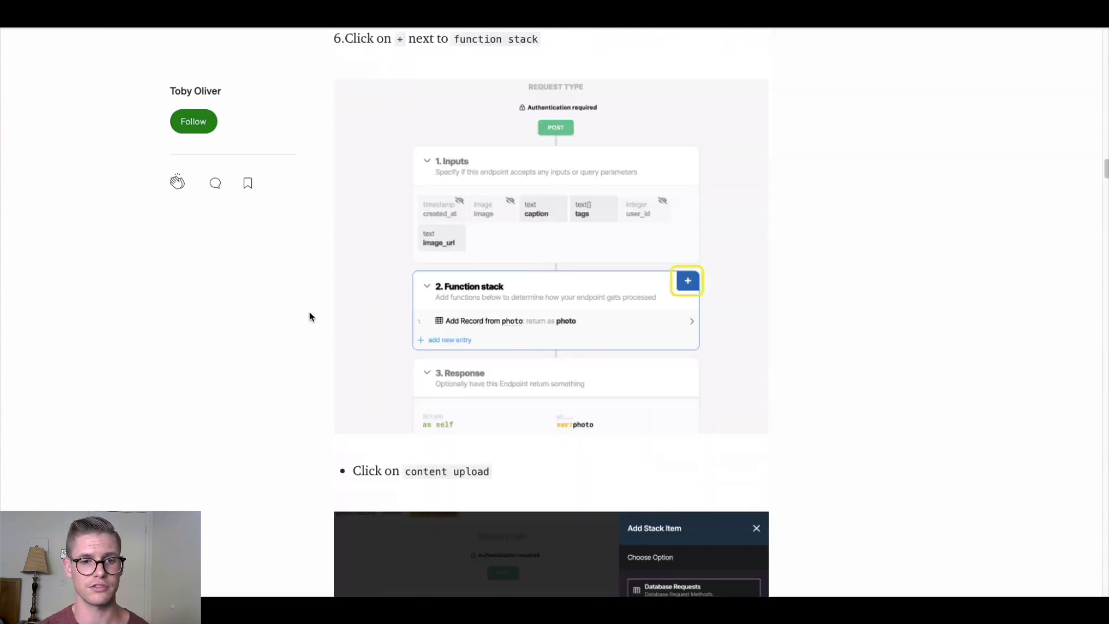
{"action": "scroll", "coordinate": [310, 310], "scroll_direction": "down", "scroll_amount": 20}
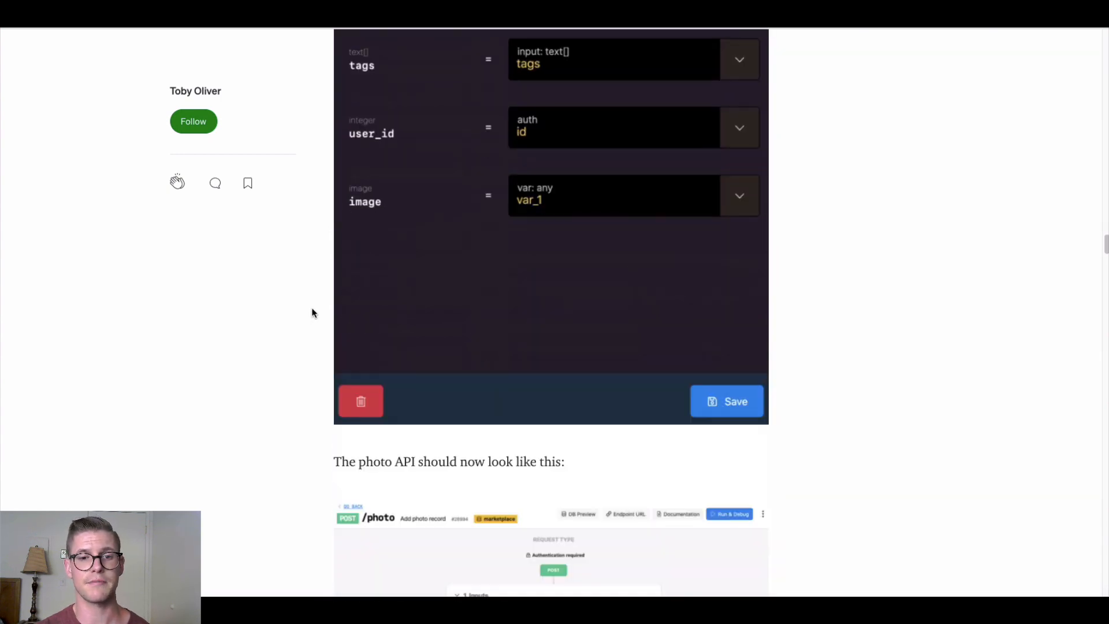
{"action": "scroll", "coordinate": [311, 313], "scroll_direction": "down", "scroll_amount": 2}
{"action": "scroll", "coordinate": [311, 312], "scroll_direction": "up", "scroll_amount": 5}
{"action": "scroll", "coordinate": [310, 313], "scroll_direction": "down", "scroll_amount": 16}
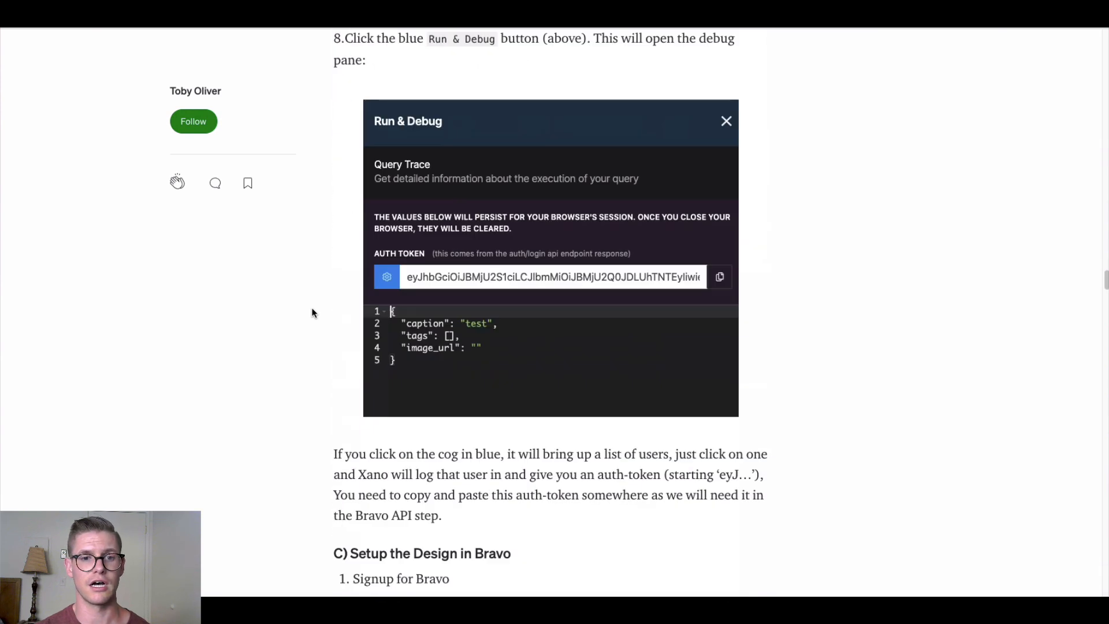
{"action": "scroll", "coordinate": [311, 313], "scroll_direction": "down", "scroll_amount": 3}
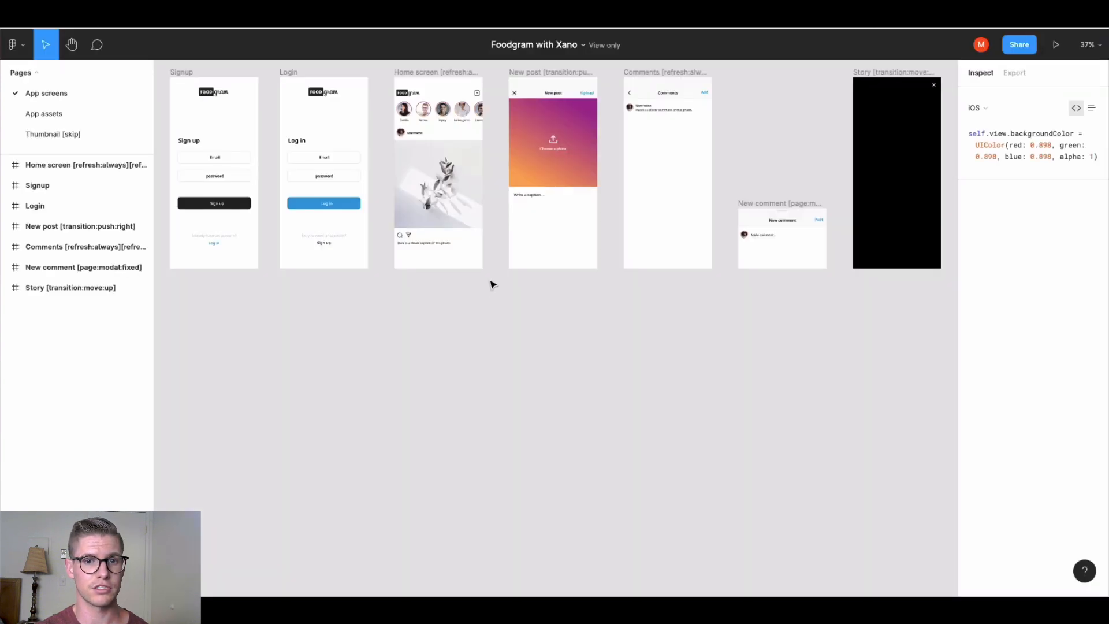
{"action": "scroll", "coordinate": [494, 297], "scroll_direction": "up", "scroll_amount": 3}
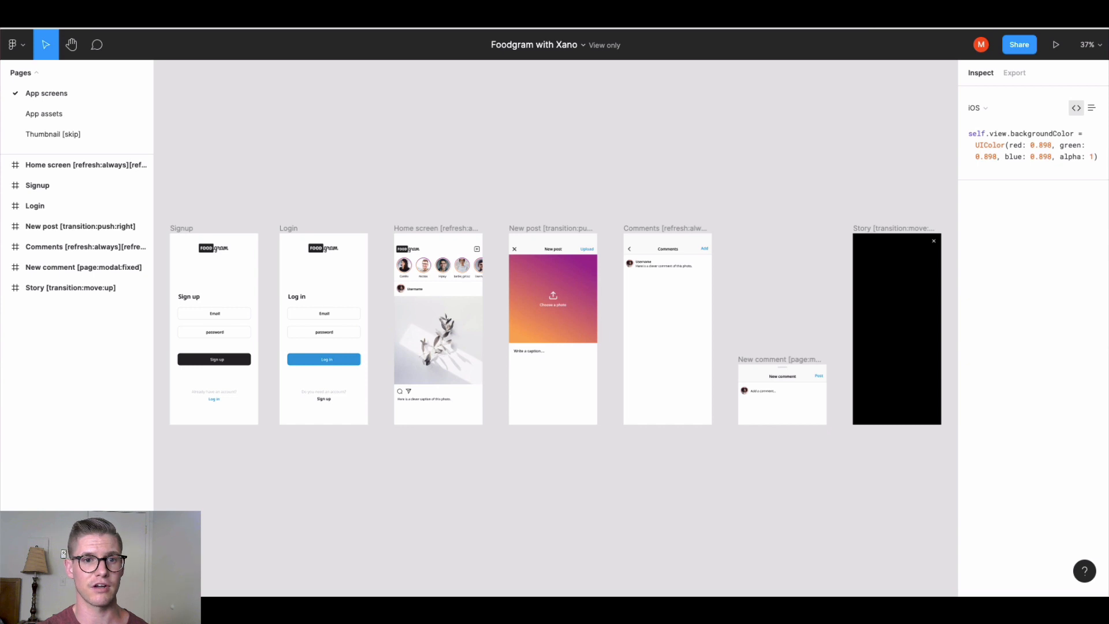
Copy the Foodgram with Xano Figma file's link and go to the Bravo Studio projects page
{"action": "right_click", "coordinate": [364, 17]}
{"action": "left_click", "coordinate": [397, 124]}
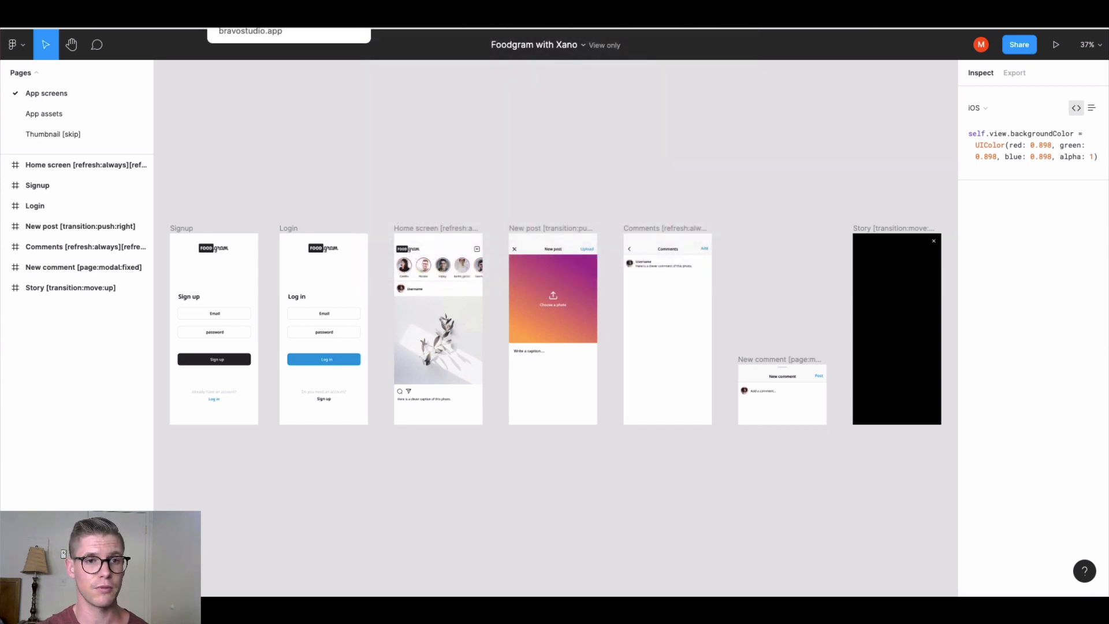
{"action": "left_click", "coordinate": [260, 17]}
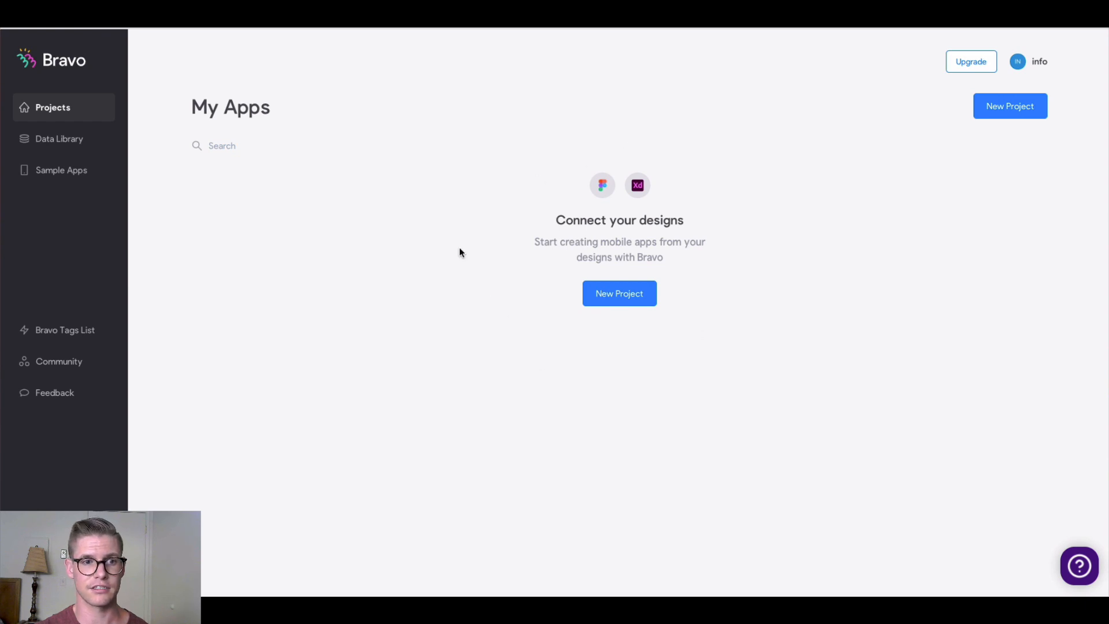
Create a new Bravo project from the pasted Figma link, importing the Foodgram with Xano screens
{"action": "left_click", "coordinate": [615, 300]}
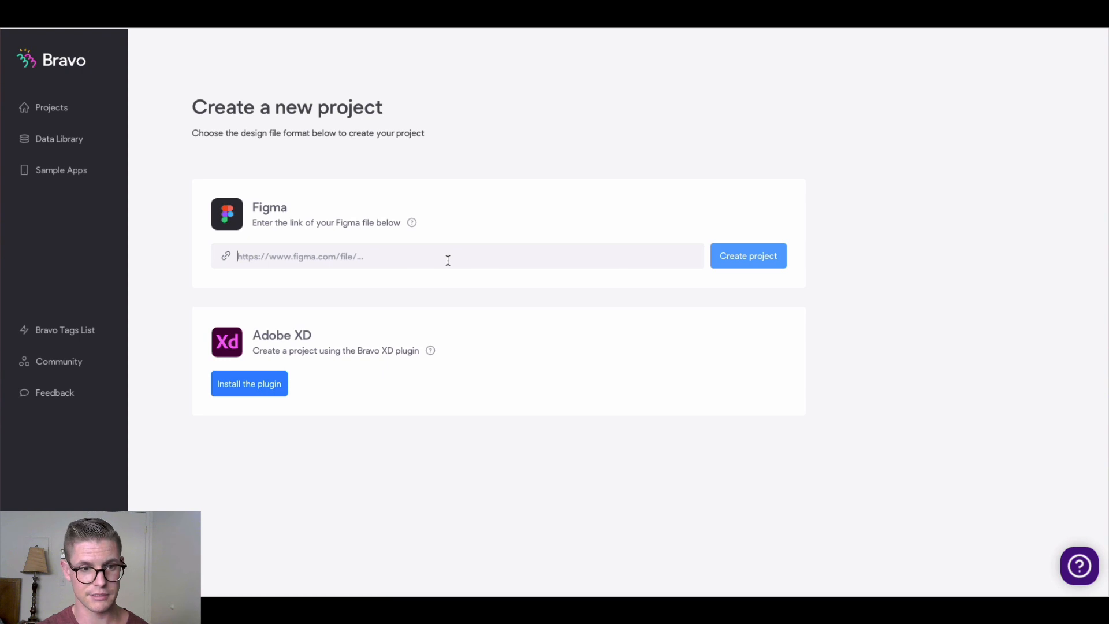
{"action": "key", "text": "ctrl+v"}
{"action": "left_click", "coordinate": [748, 261]}
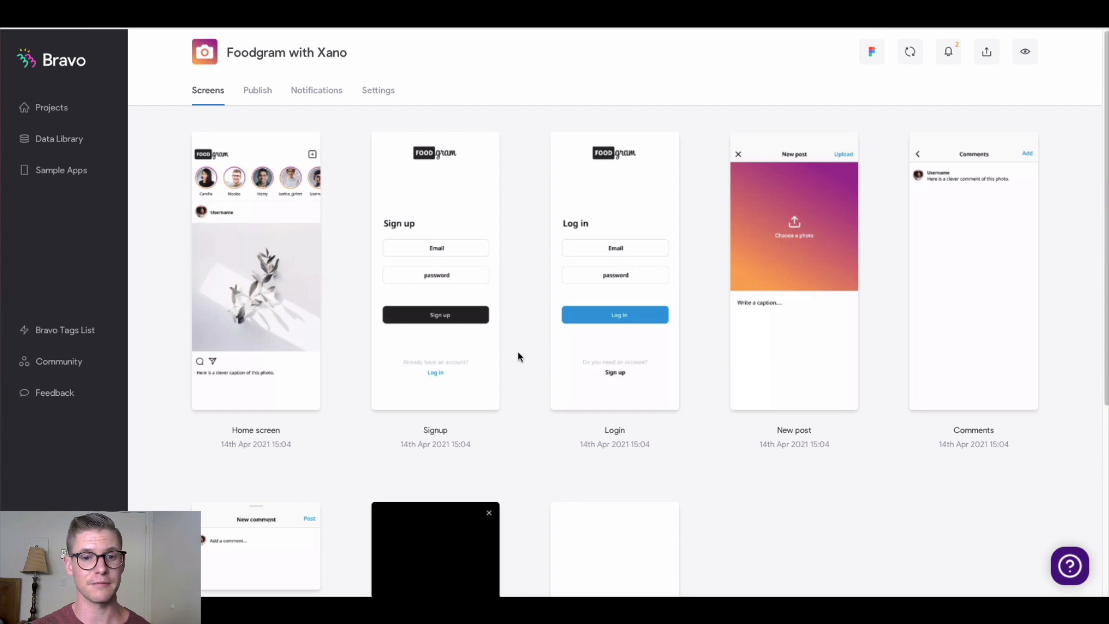
{"action": "scroll", "coordinate": [522, 354], "scroll_direction": "down", "scroll_amount": 2}
{"action": "scroll", "coordinate": [522, 354], "scroll_direction": "up", "scroll_amount": 2}
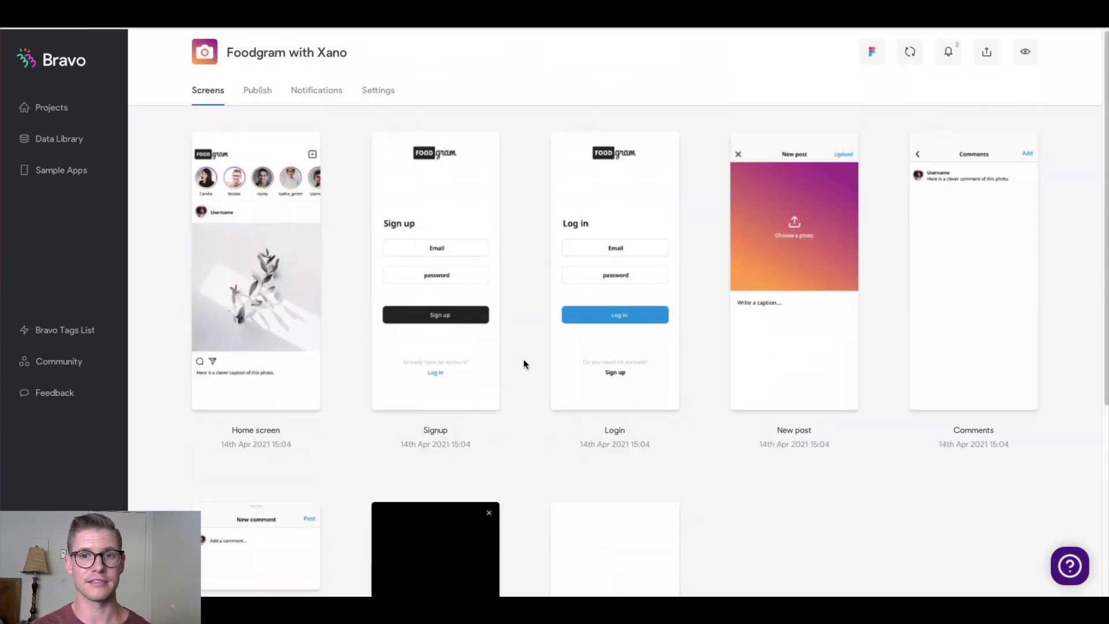
Scroll the Medium tutorial to section 'D) Setup the APIs in Bravo'
{"action": "key", "text": "ctrl+Tab"}
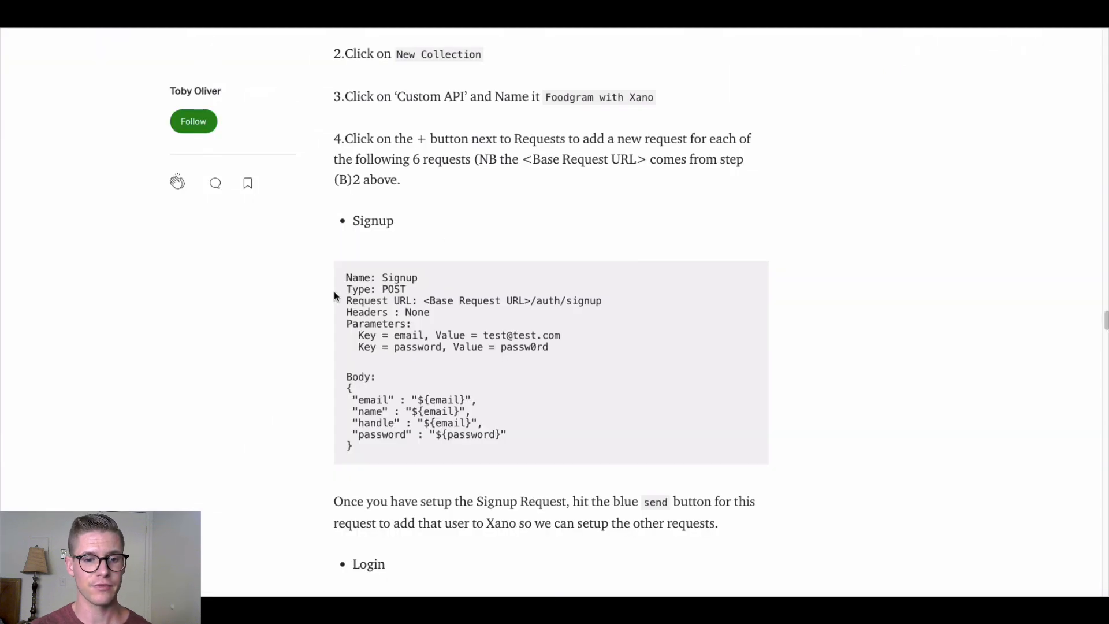
{"action": "scroll", "coordinate": [334, 291], "scroll_direction": "up", "scroll_amount": 5}
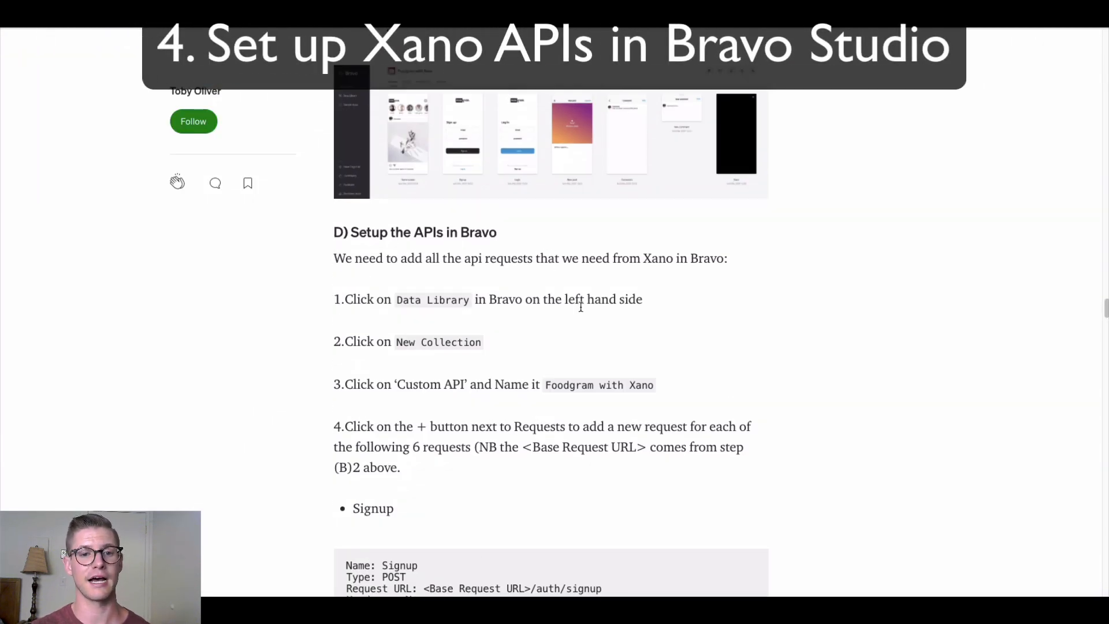
{"action": "scroll", "coordinate": [574, 307], "scroll_direction": "down", "scroll_amount": 3}
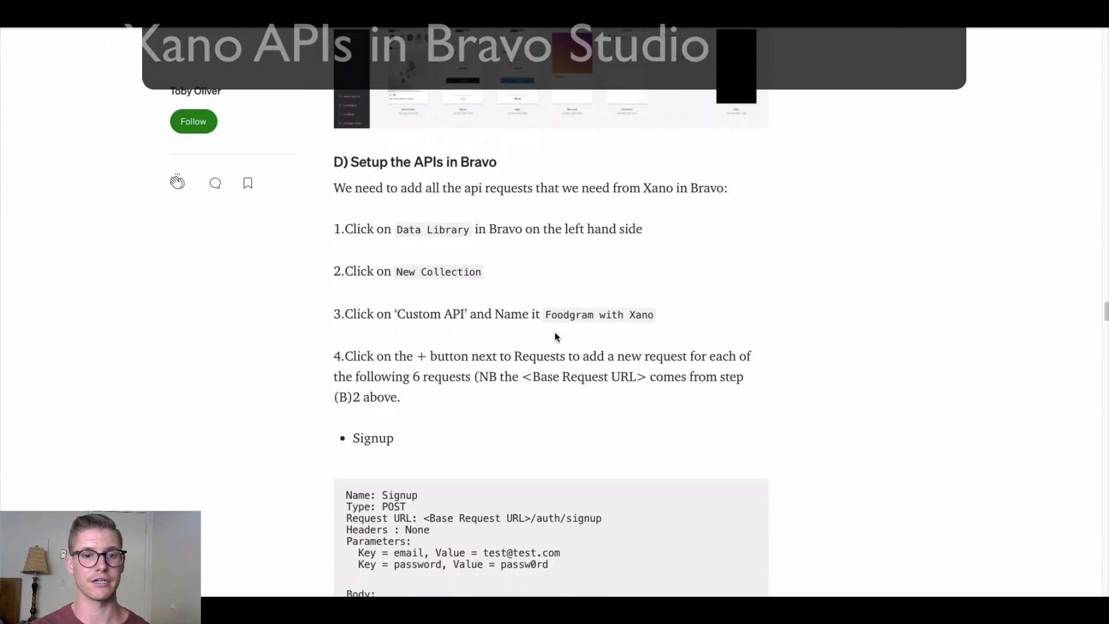
{"action": "scroll", "coordinate": [553, 335], "scroll_direction": "down", "scroll_amount": 1}
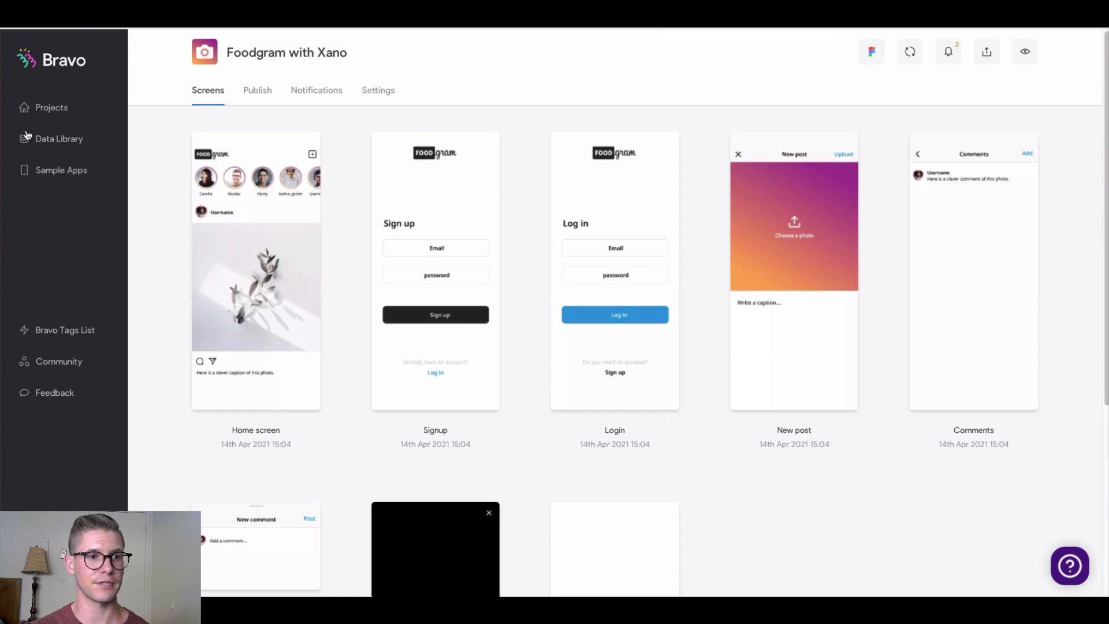
Create a Custom API collection named Photo Sharing with Xano in the Data Library
{"action": "left_click", "coordinate": [65, 149]}
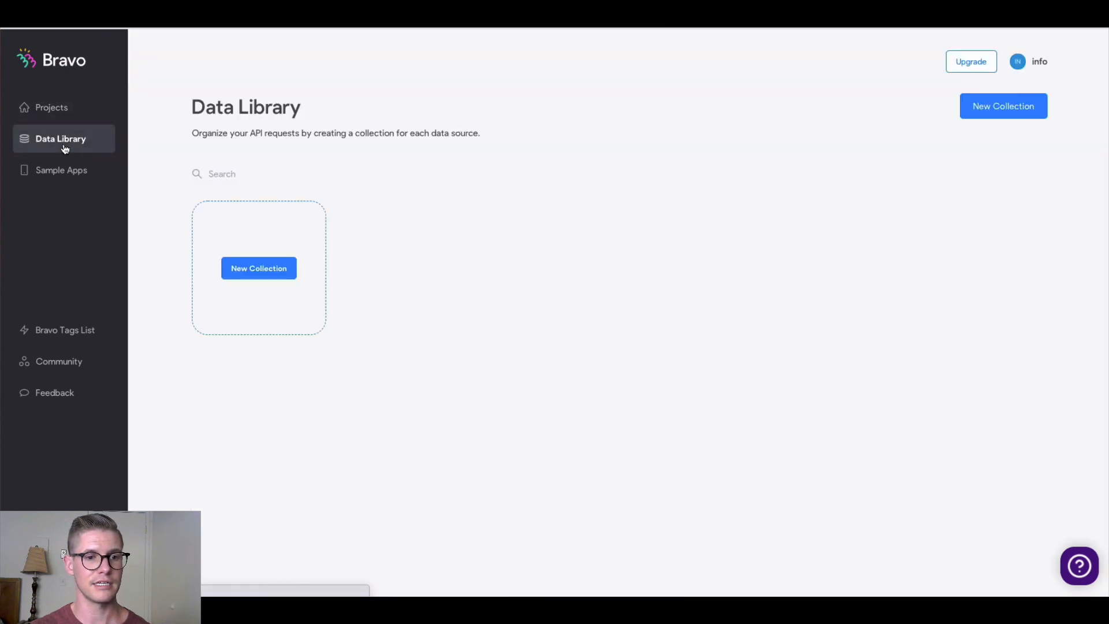
{"action": "left_click", "coordinate": [253, 271]}
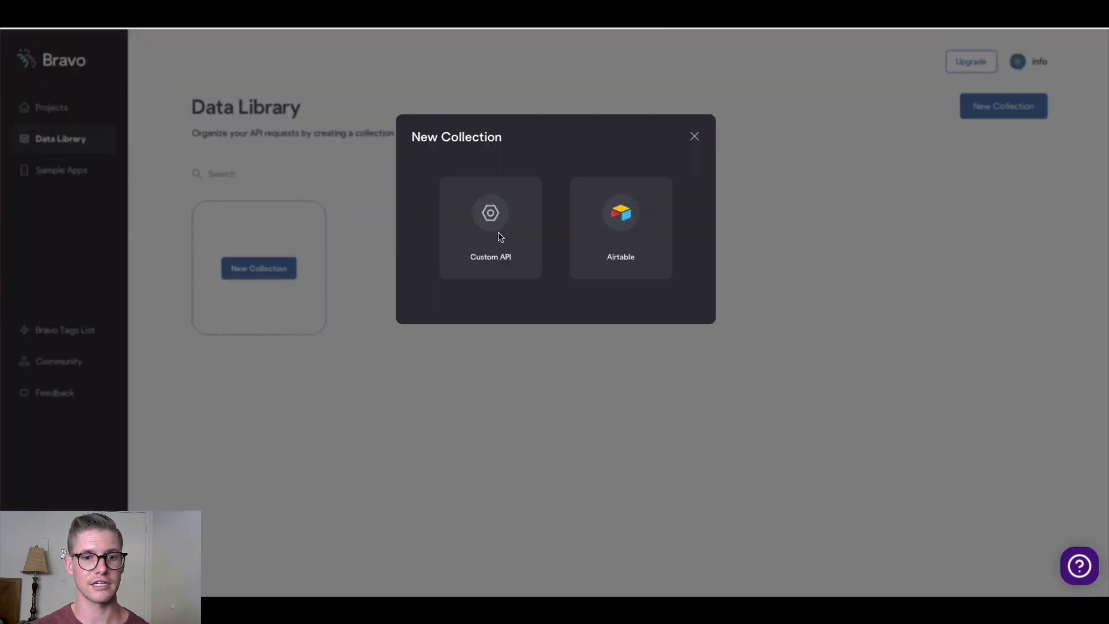
{"action": "left_click", "coordinate": [474, 233]}
{"action": "double_click", "coordinate": [527, 182]}
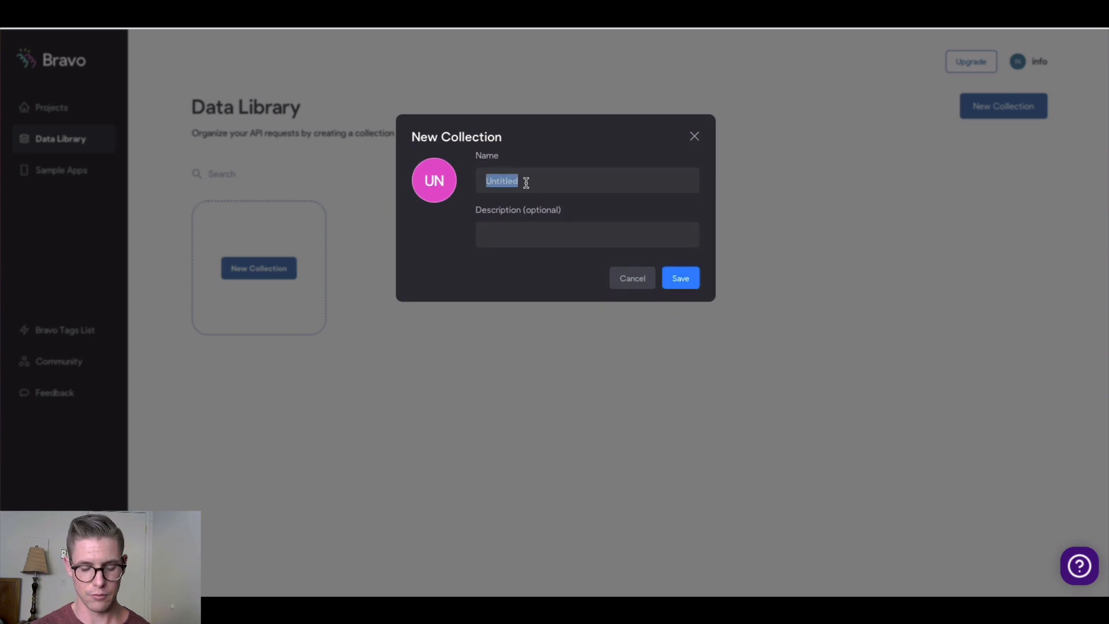
{"action": "type", "text": "Photo Sharing with Xano"}
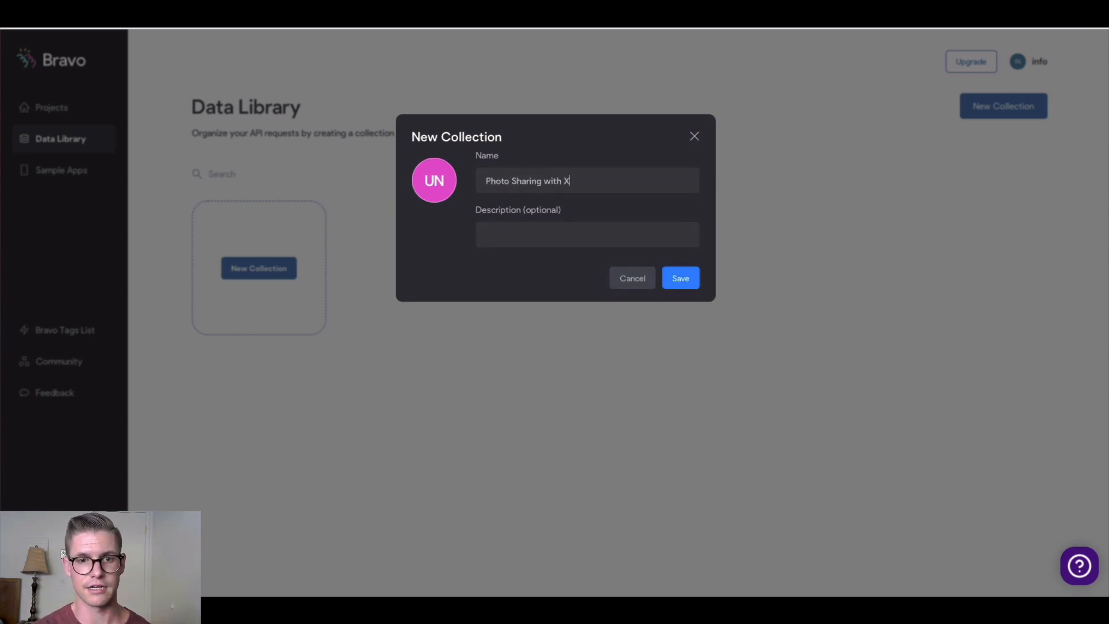
{"action": "left_click", "coordinate": [681, 280]}
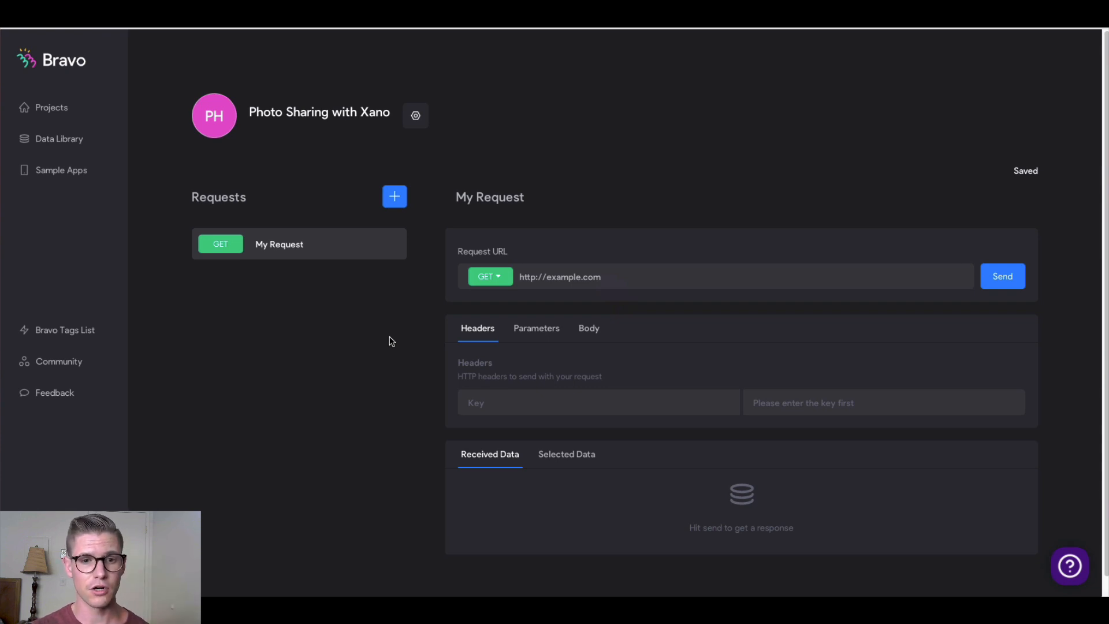
Rename the collection's default request to Sign up
{"action": "left_click", "coordinate": [499, 198]}
{"action": "triple_click", "coordinate": [500, 200]}
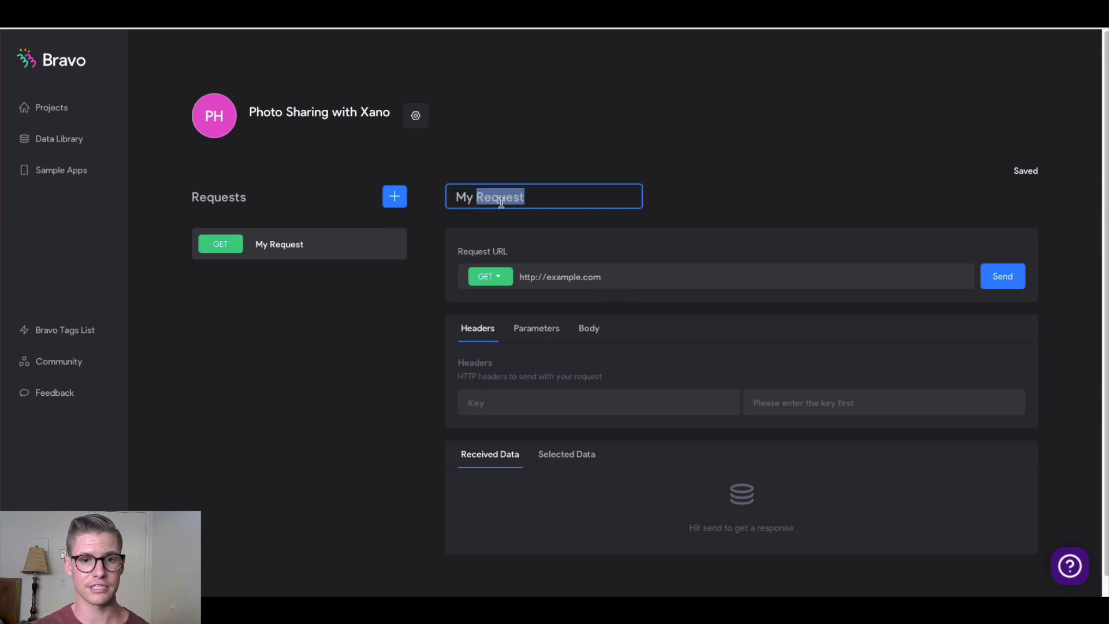
{"action": "type", "text": "Sign"}
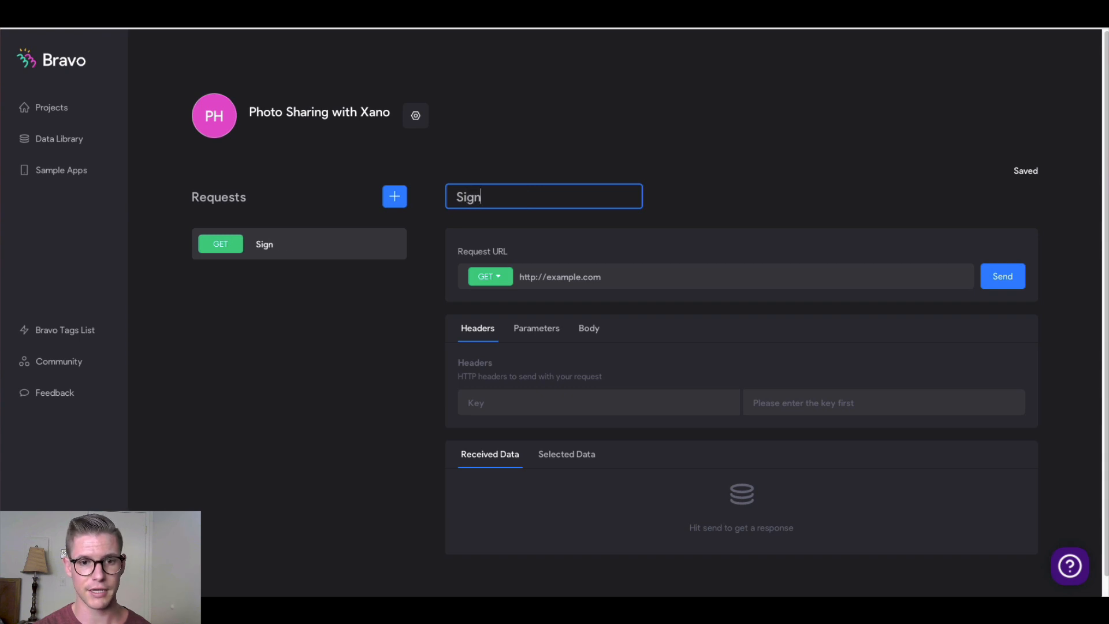
{"action": "type", "text": " up"}
Make the Sign up request POST, with the copied Xano /auth/signup endpoint as its URL
{"action": "left_click", "coordinate": [499, 280]}
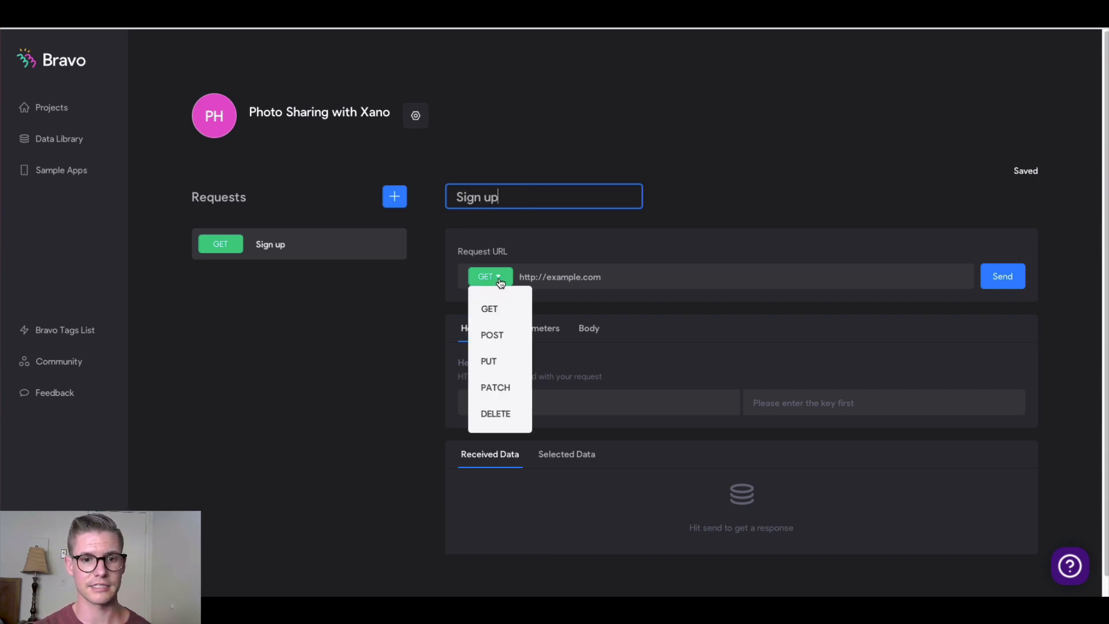
{"action": "left_click", "coordinate": [492, 337]}
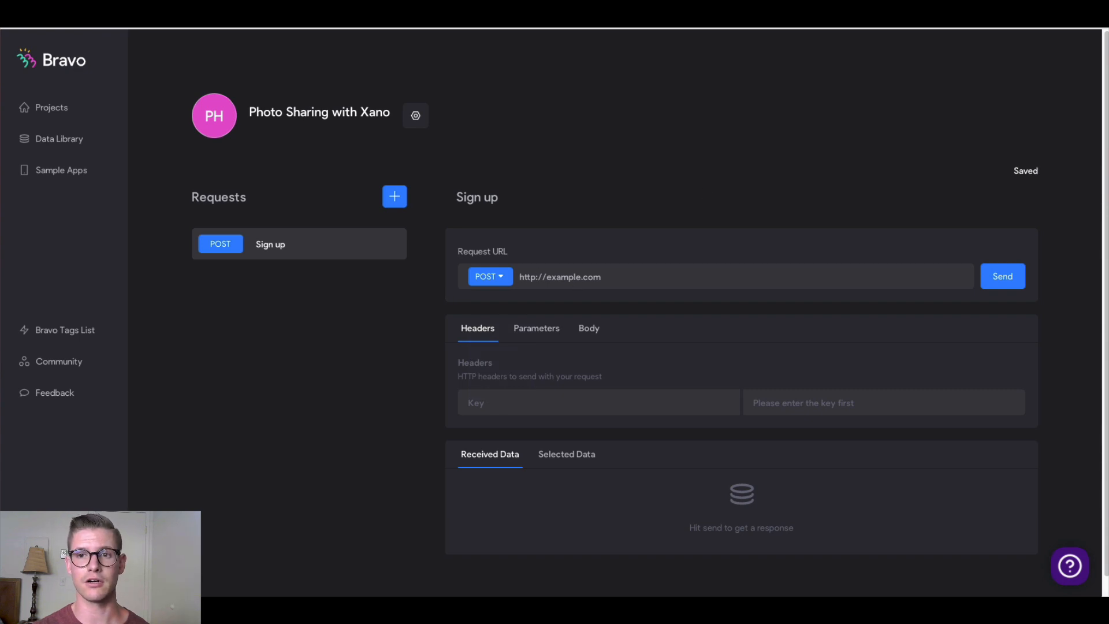
{"action": "key", "text": "ctrl+Tab"}
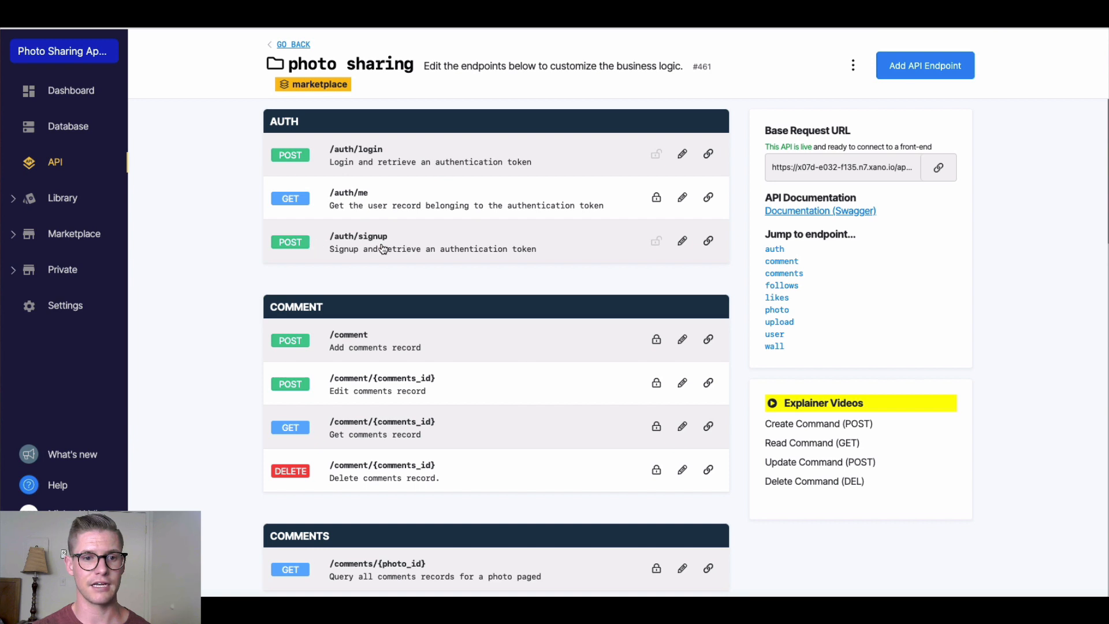
{"action": "left_click", "coordinate": [708, 242]}
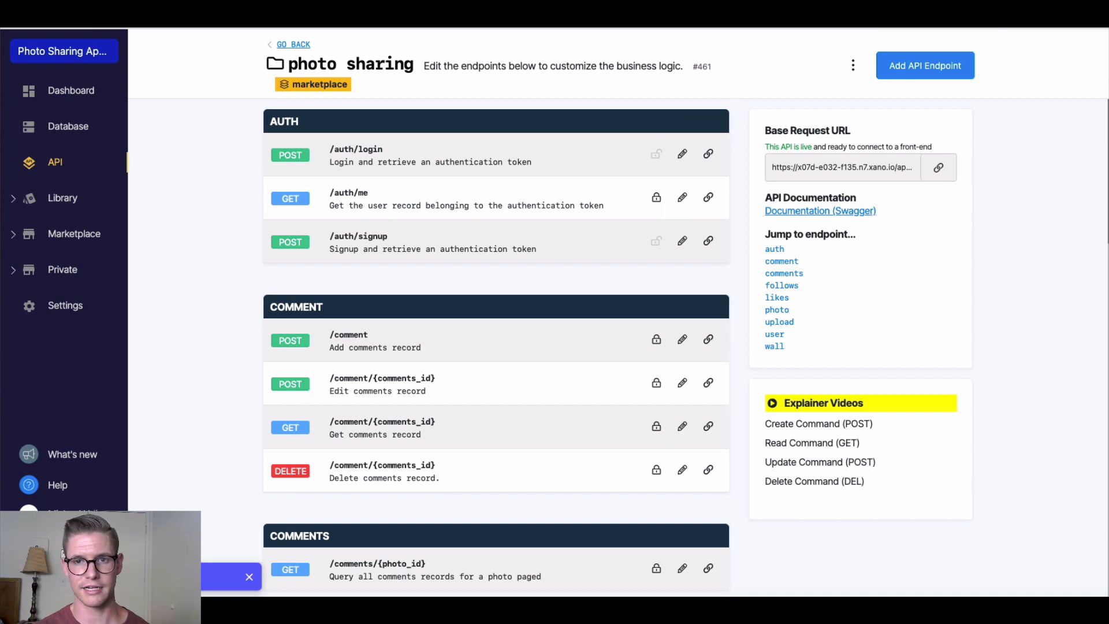
{"action": "left_click", "coordinate": [717, 23]}
{"action": "double_click", "coordinate": [591, 280]}
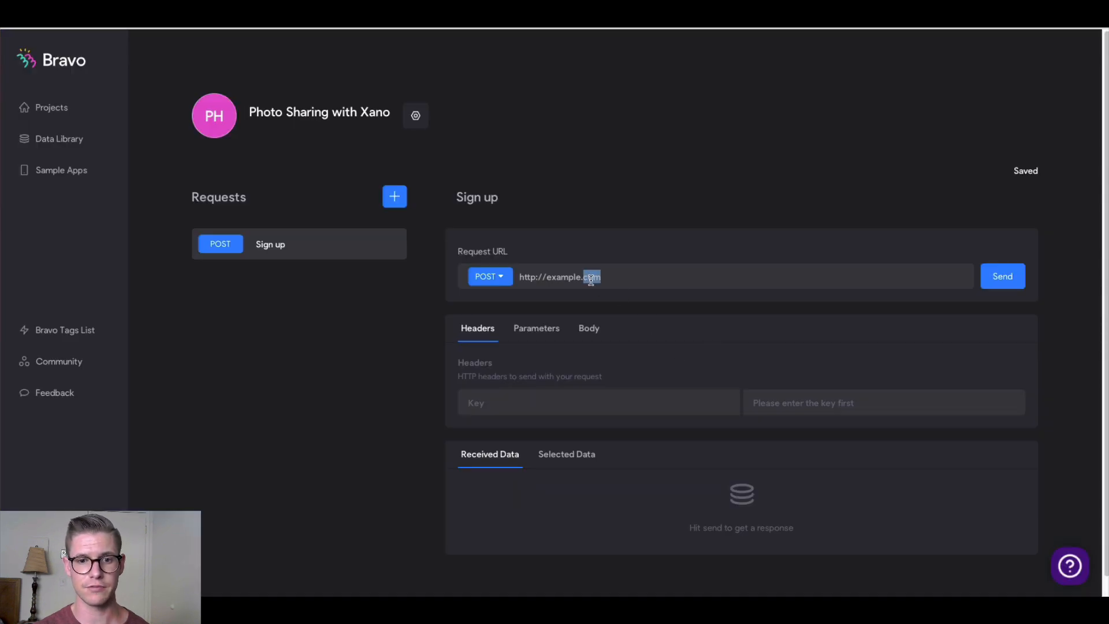
{"action": "triple_click", "coordinate": [591, 280]}
{"action": "key", "text": "ctrl+v"}
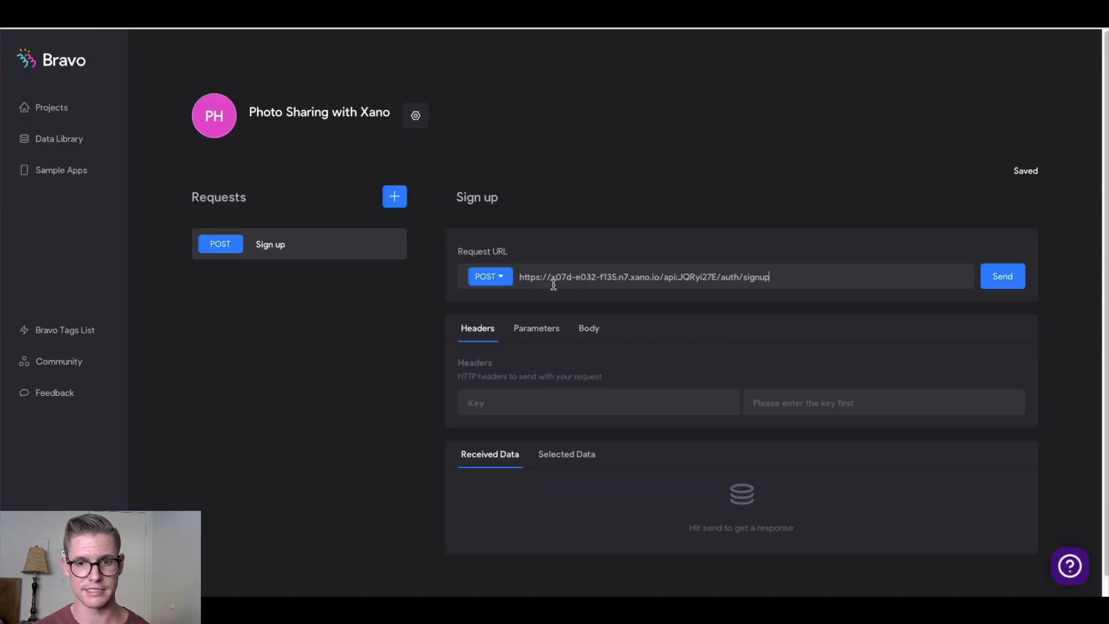
Review the Signup request's parameters and JSON body in the Medium tutorial
{"action": "key", "text": "ctrl+Tab"}
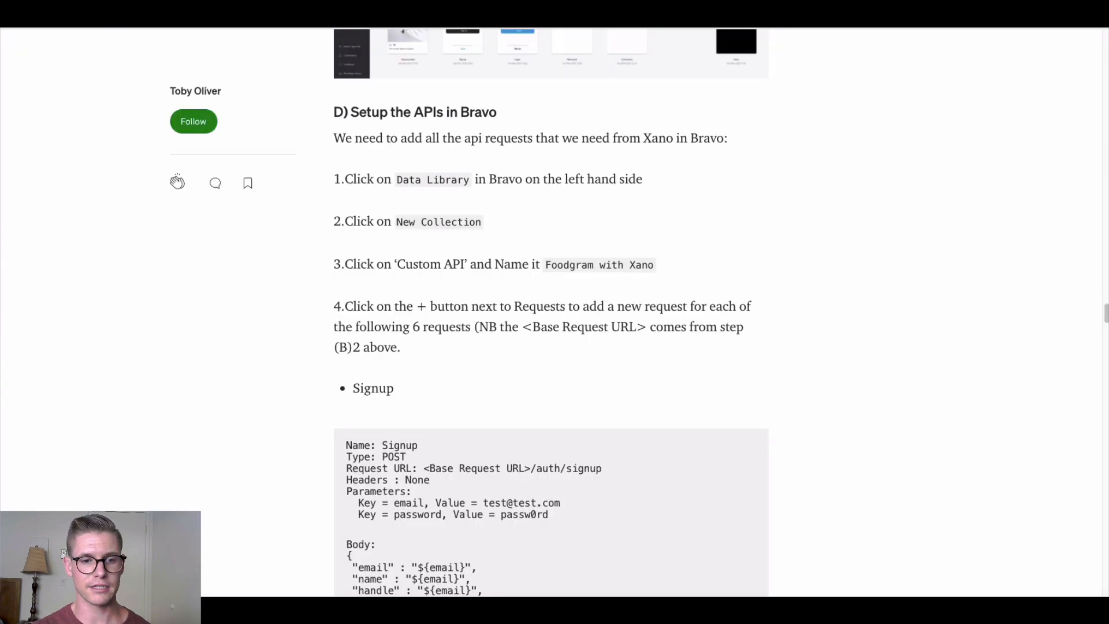
{"action": "scroll", "coordinate": [322, 314], "scroll_direction": "down", "scroll_amount": 3}
{"action": "scroll", "coordinate": [319, 316], "scroll_direction": "down", "scroll_amount": 2}
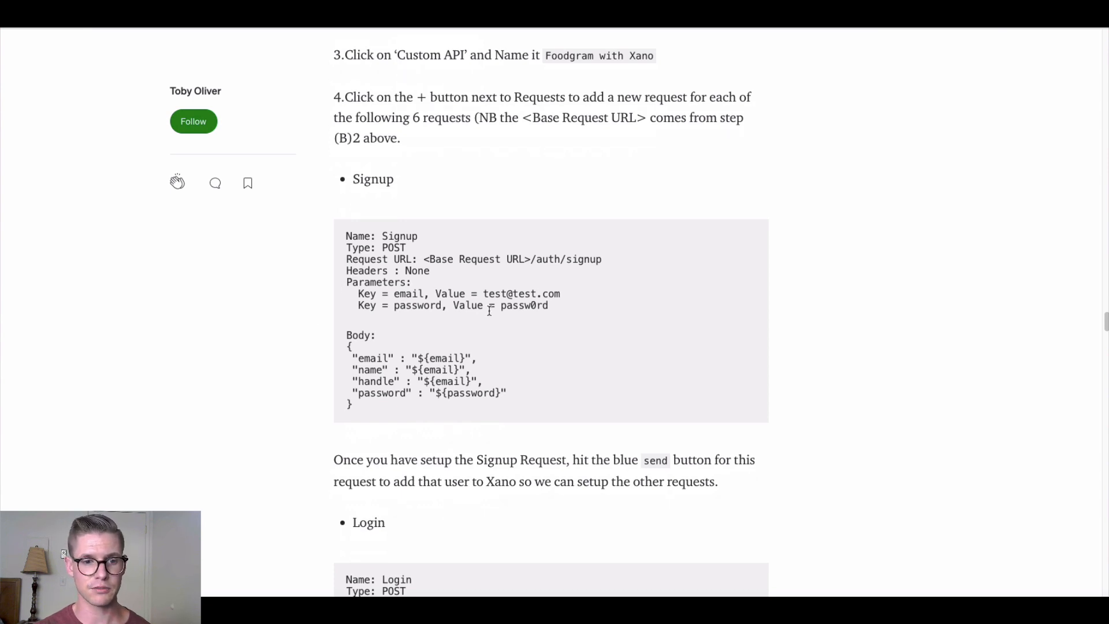
{"action": "left_click_drag", "start_coordinate": [369, 410], "coordinate": [347, 350]}
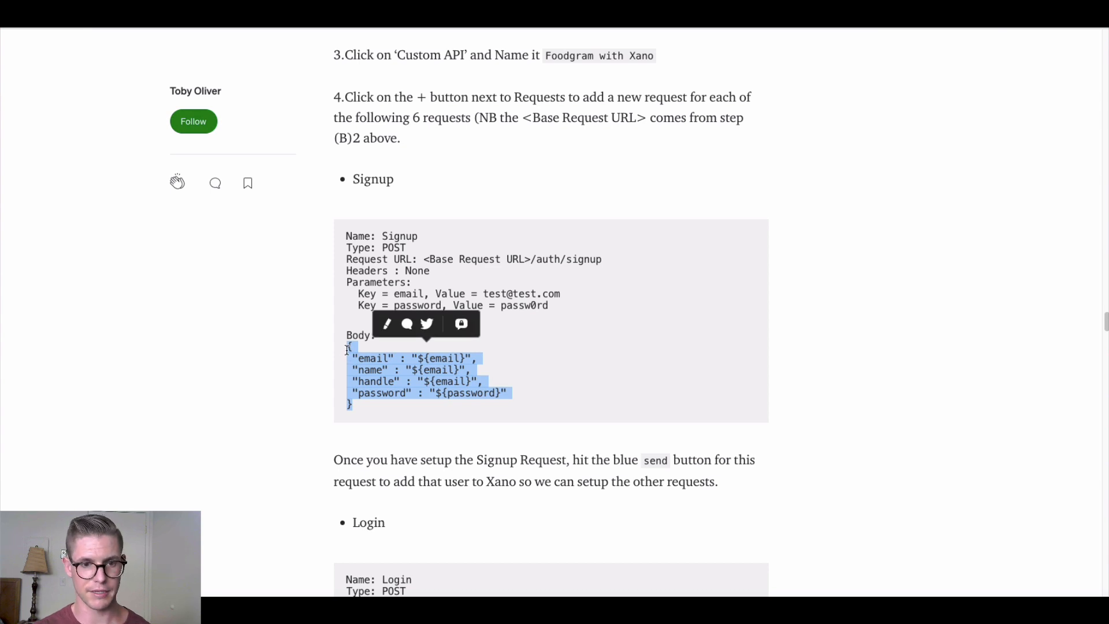
{"action": "left_click", "coordinate": [295, 400]}
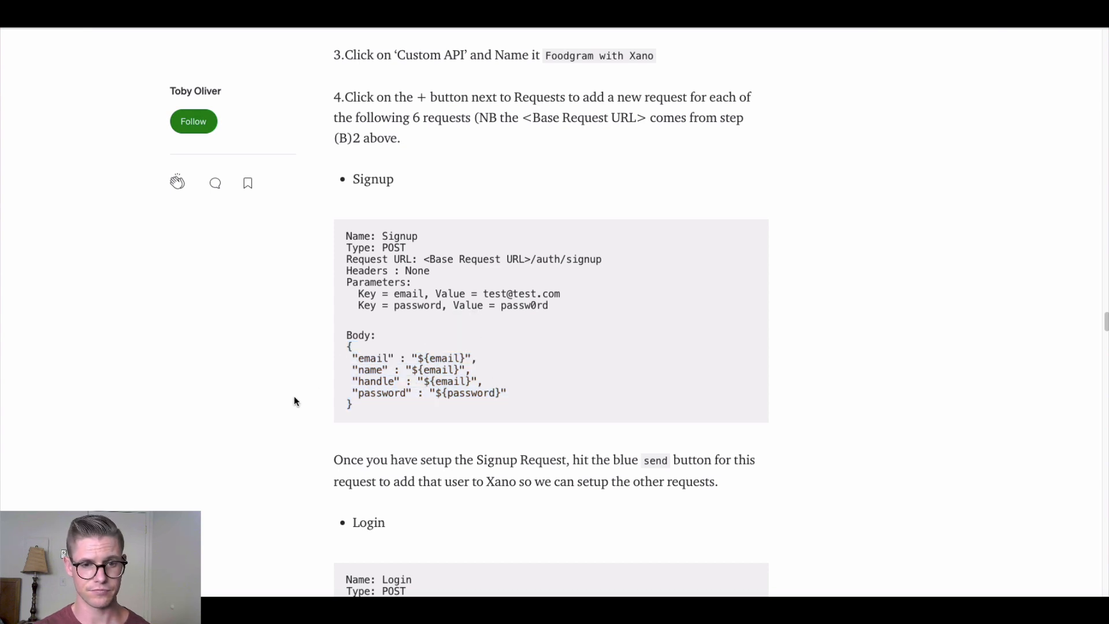
{"action": "left_click_drag", "start_coordinate": [418, 358], "coordinate": [428, 359]}
{"action": "left_click", "coordinate": [422, 361]}
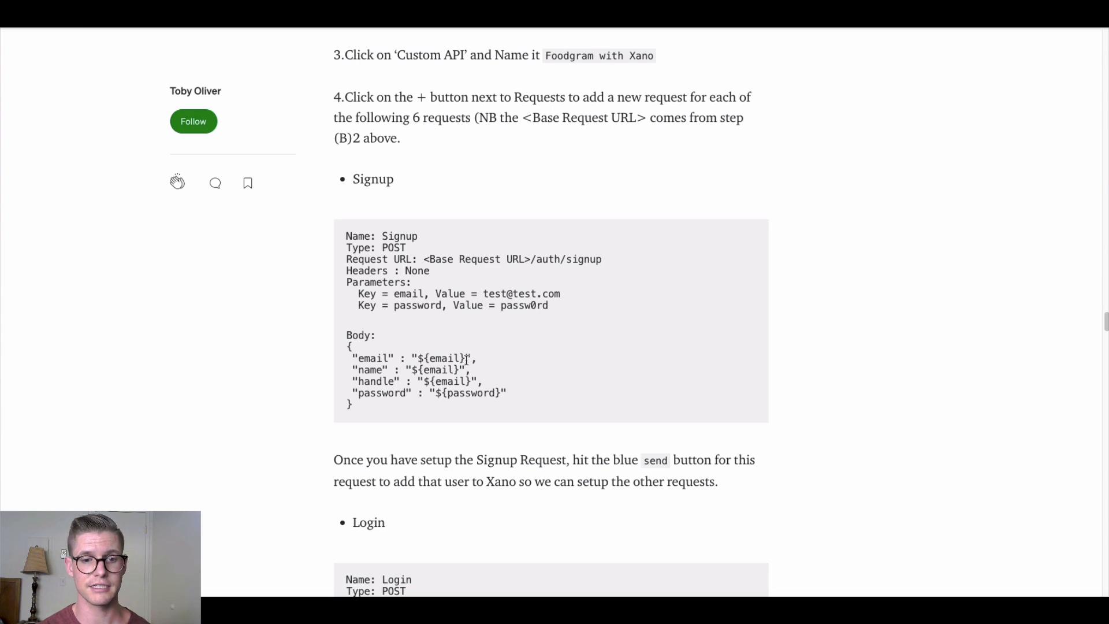
{"action": "scroll", "coordinate": [624, 402], "scroll_direction": "down", "scroll_amount": 1}
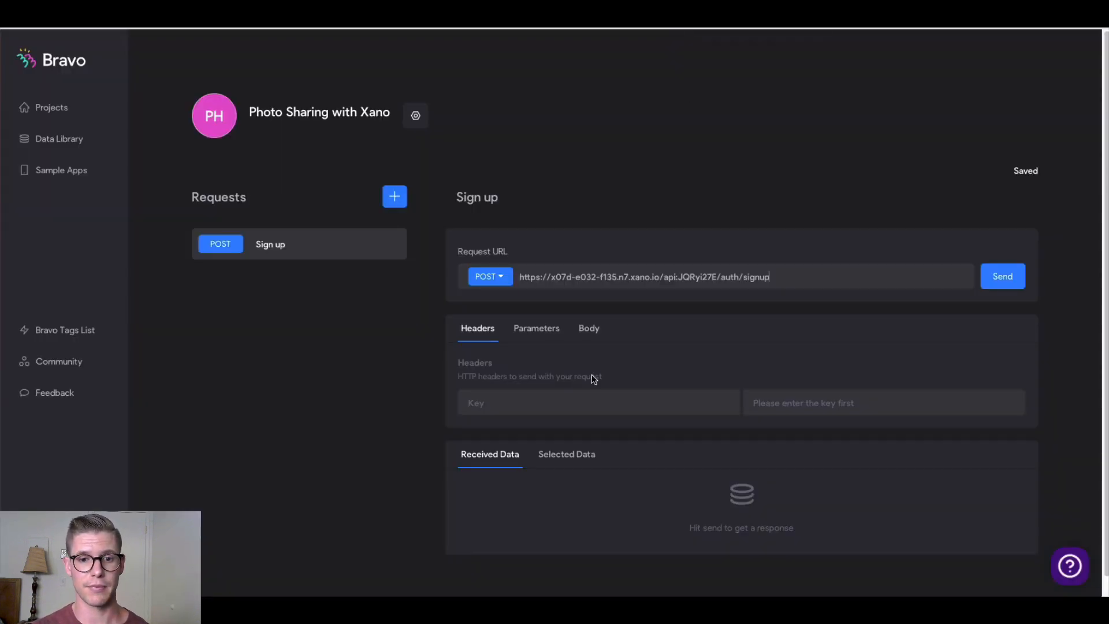
Add email and password parameters to the Sign up request with test account values
{"action": "left_click", "coordinate": [527, 335]}
{"action": "left_click", "coordinate": [509, 401]}
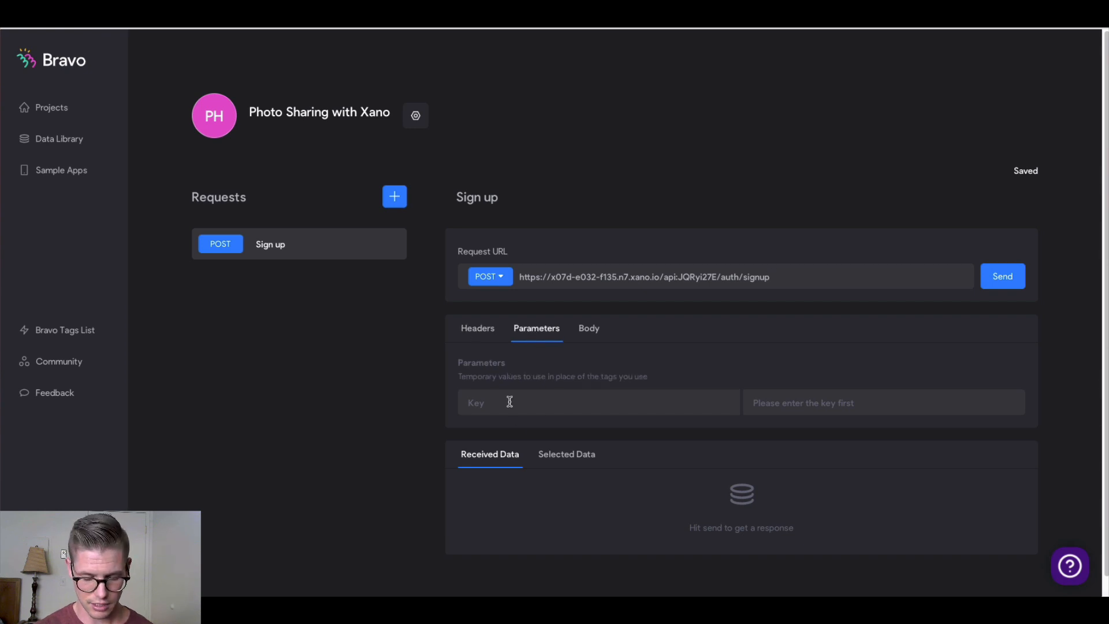
{"action": "type", "text": "email"}
{"action": "key", "text": "Tab"}
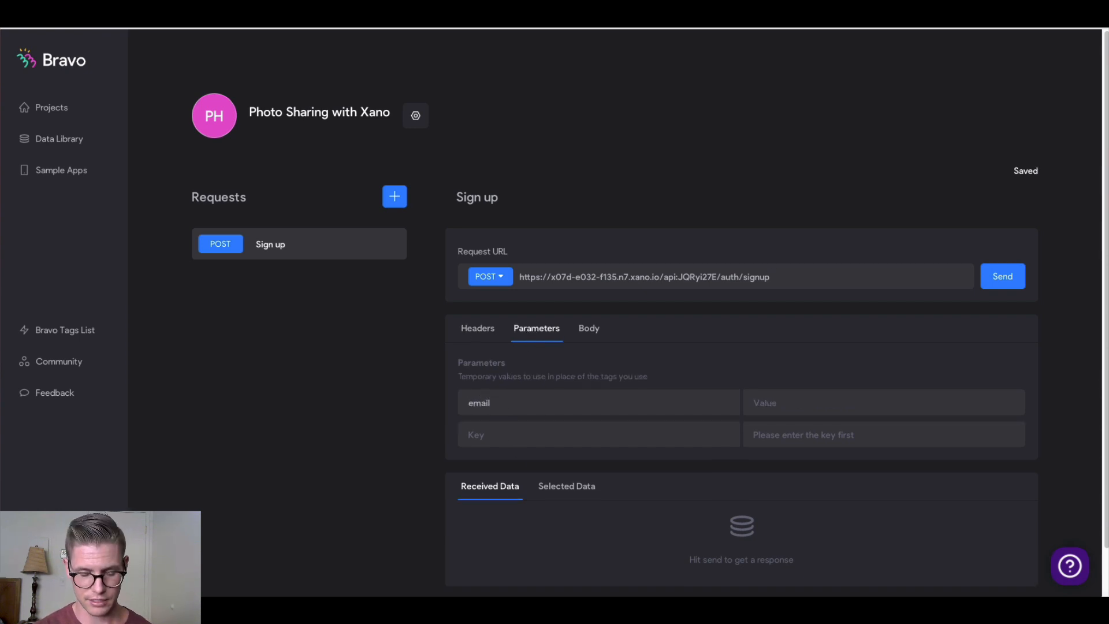
{"action": "type", "text": "test@"}
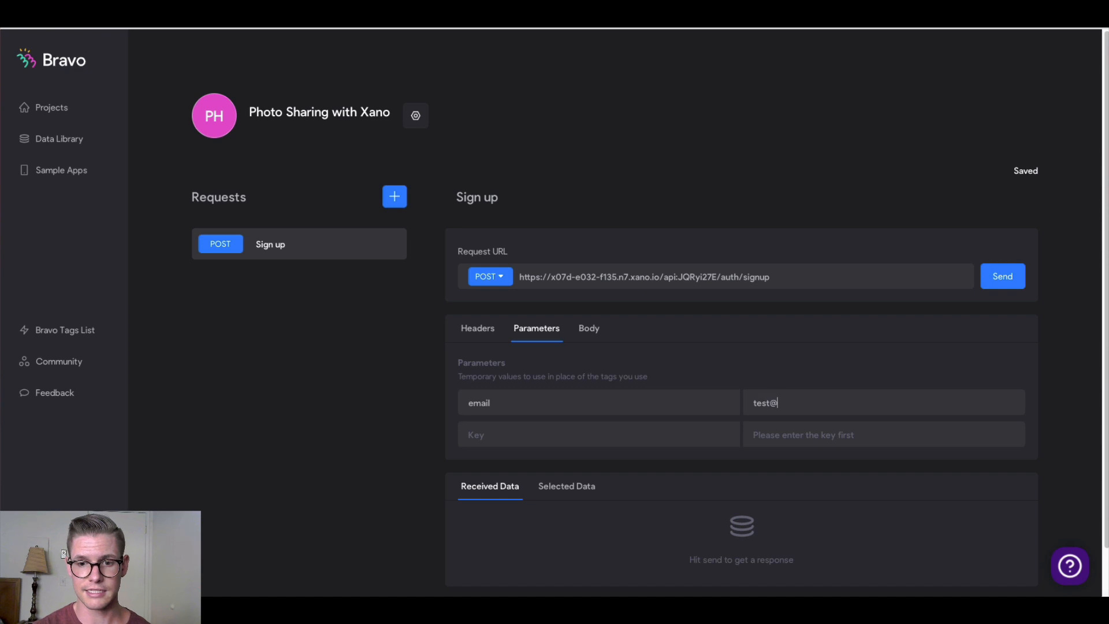
{"action": "type", "text": "email.com"}
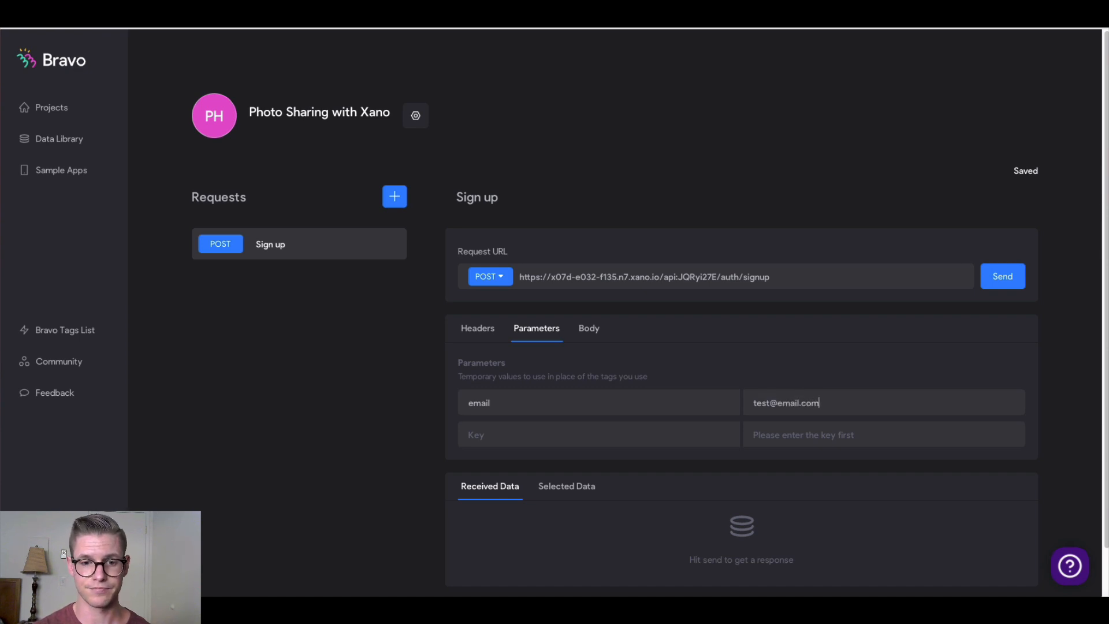
{"action": "left_click", "coordinate": [489, 434]}
{"action": "type", "text": "password"}
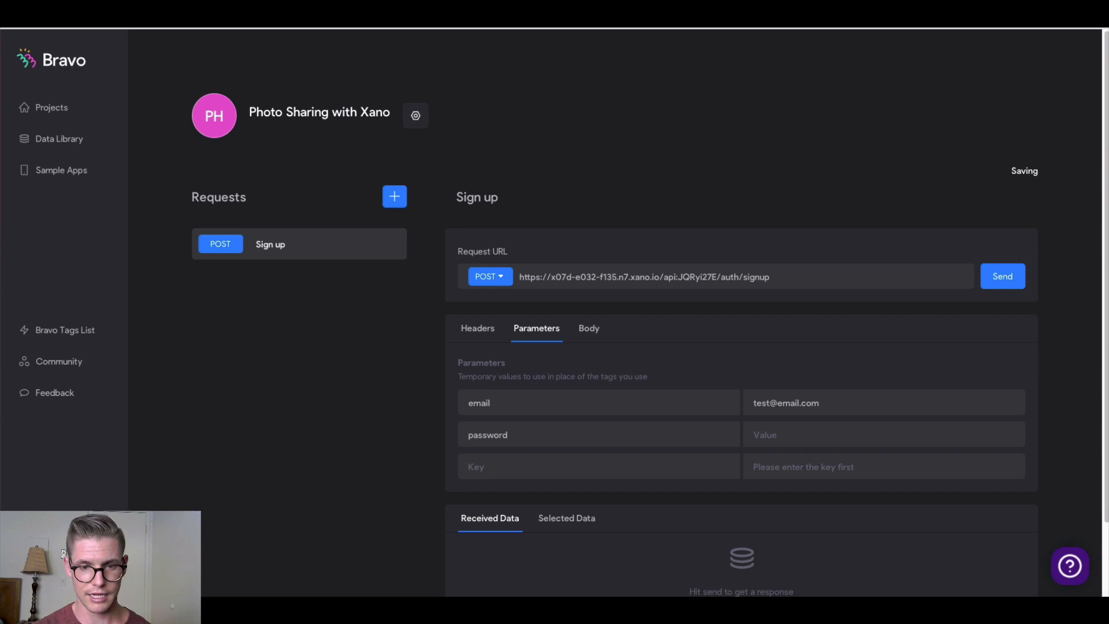
{"action": "key", "text": "Tab"}
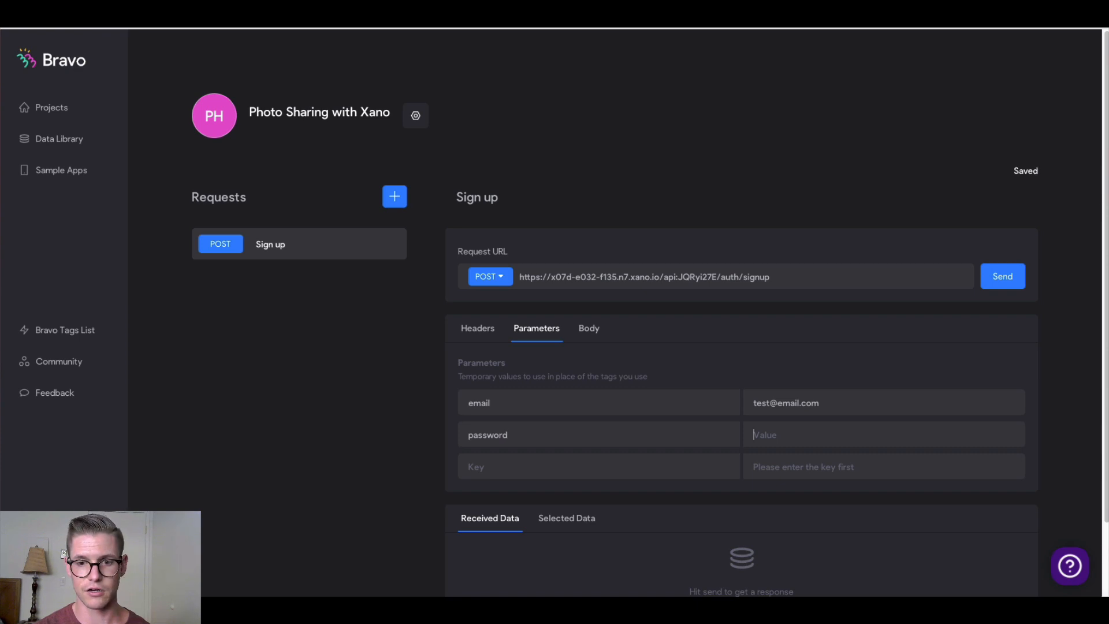
{"action": "type", "text": "password"}
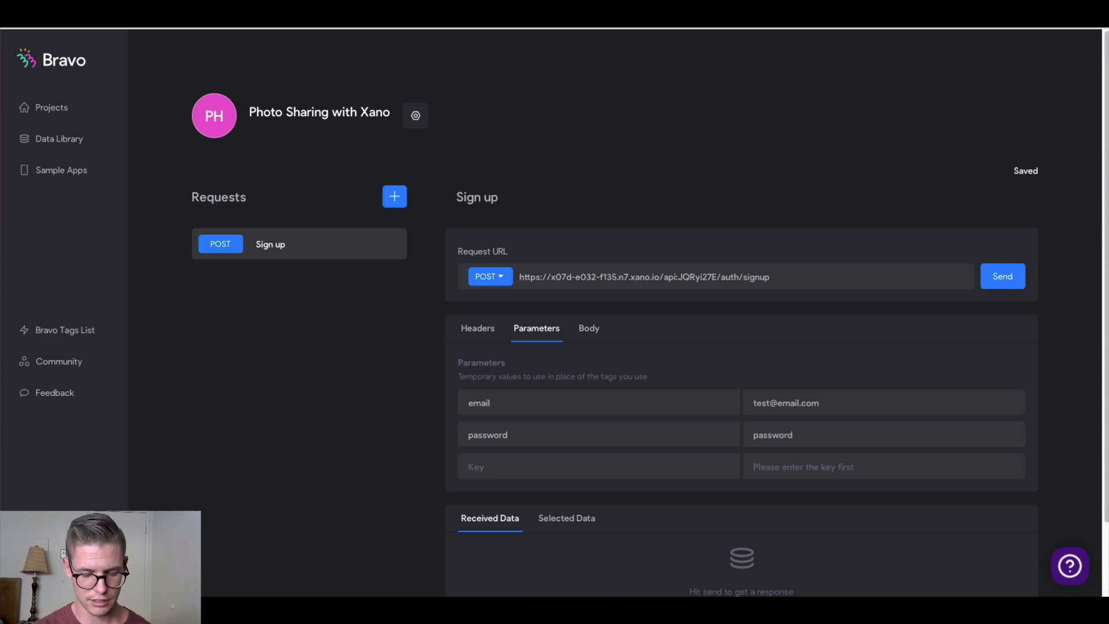
{"action": "type", "text": "123"}
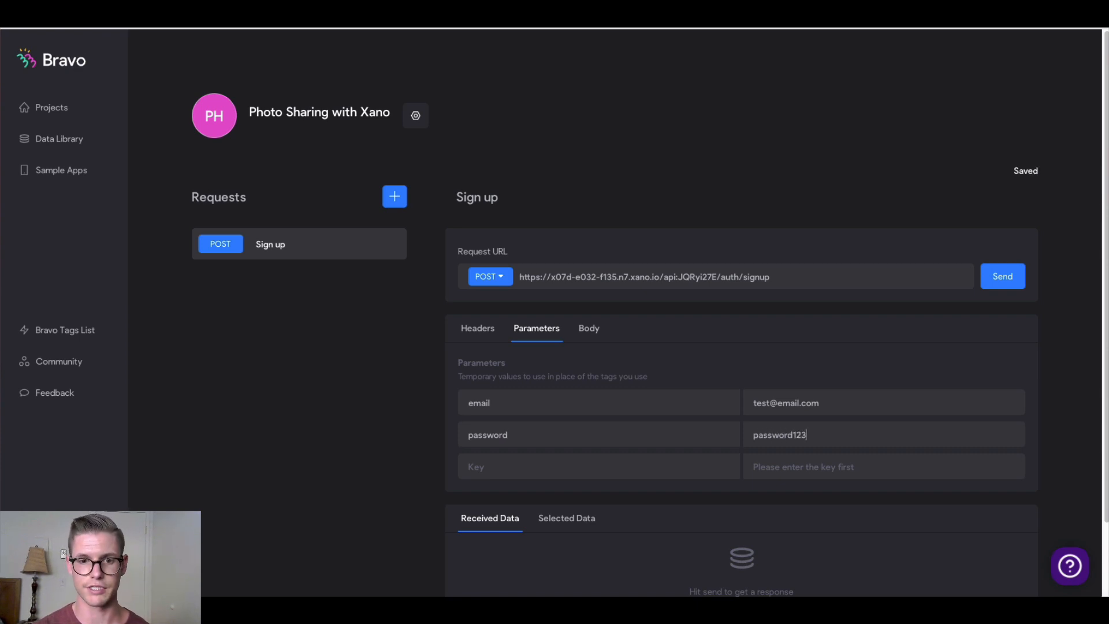
Paste a JSON body of email, name, handle and password, then send to receive an authToken
{"action": "left_click", "coordinate": [589, 331]}
{"action": "left_click", "coordinate": [564, 365]}
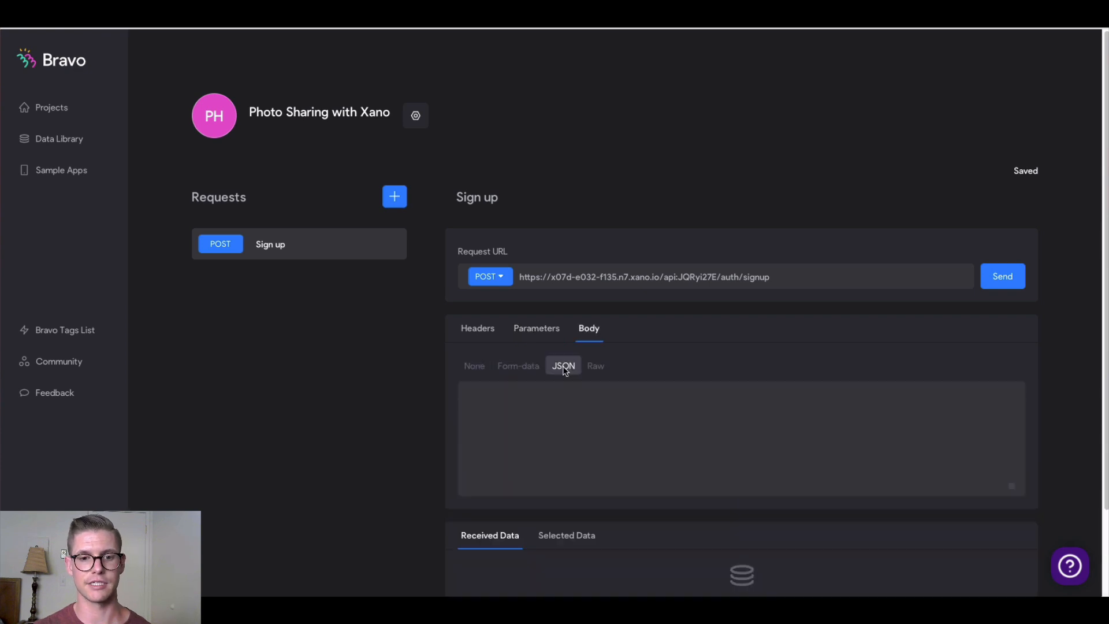
{"action": "left_click", "coordinate": [606, 426]}
{"action": "key", "text": "ctrl+v"}
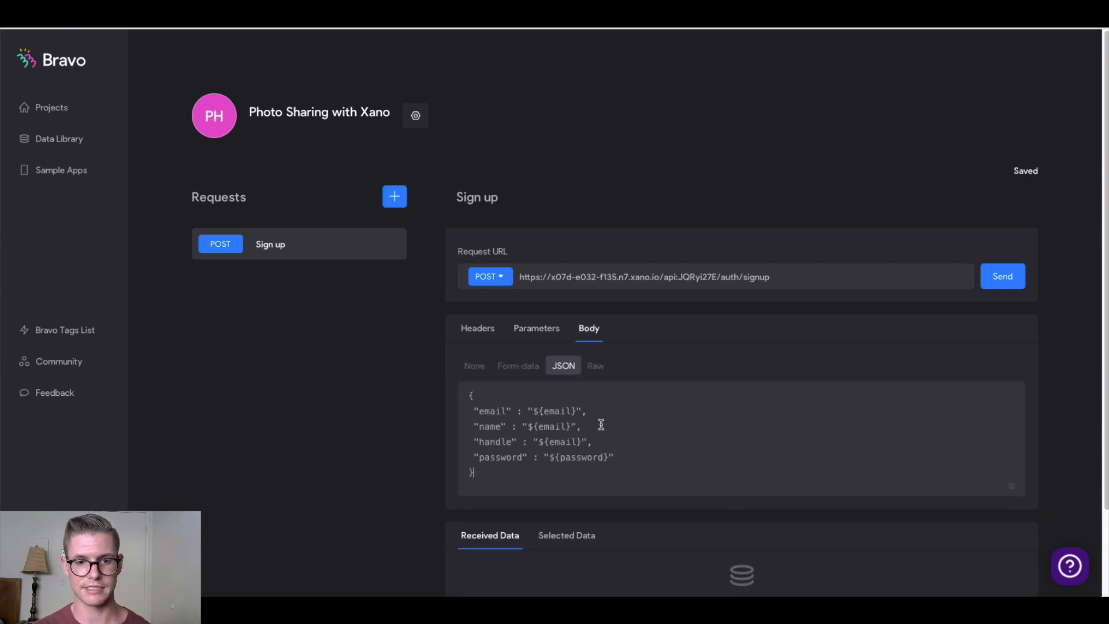
{"action": "left_click", "coordinate": [1000, 287]}
{"action": "scroll", "coordinate": [715, 456], "scroll_direction": "down", "scroll_amount": 2}
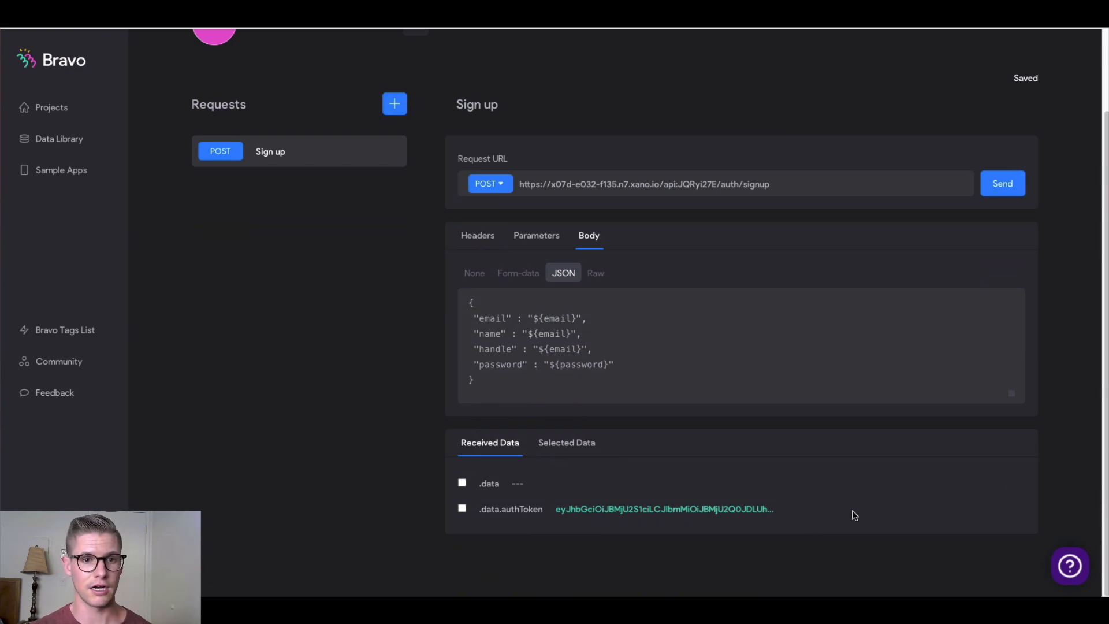
{"action": "scroll", "coordinate": [359, 344], "scroll_direction": "up", "scroll_amount": 1}
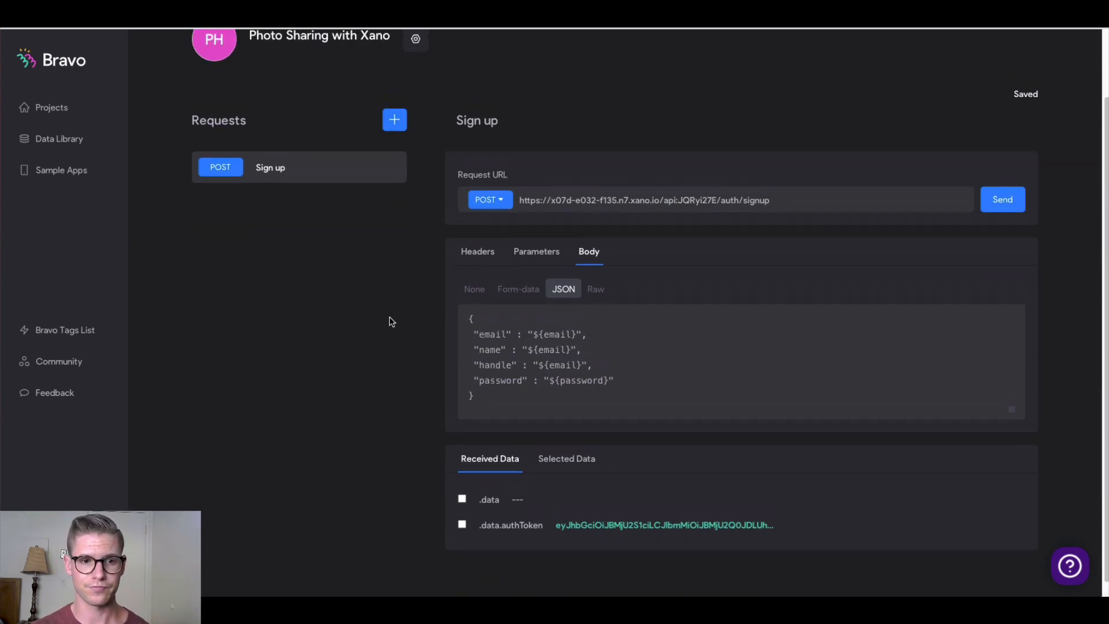
{"action": "scroll", "coordinate": [408, 249], "scroll_direction": "up", "scroll_amount": 1}
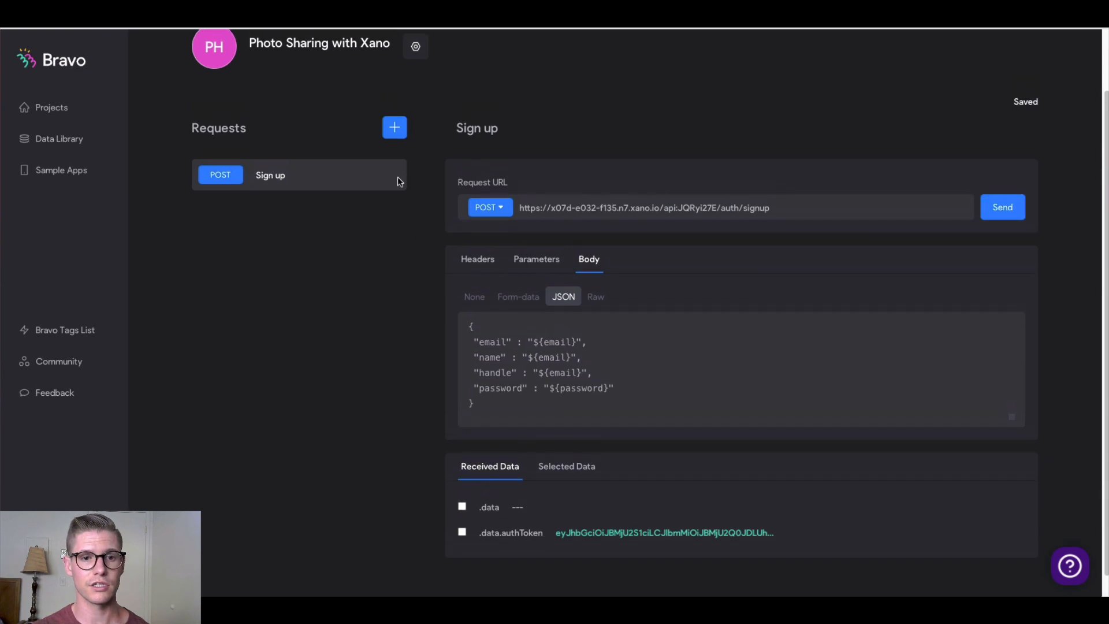
Add a new request named 'Log in' that uses the POST method
{"action": "left_click", "coordinate": [398, 136]}
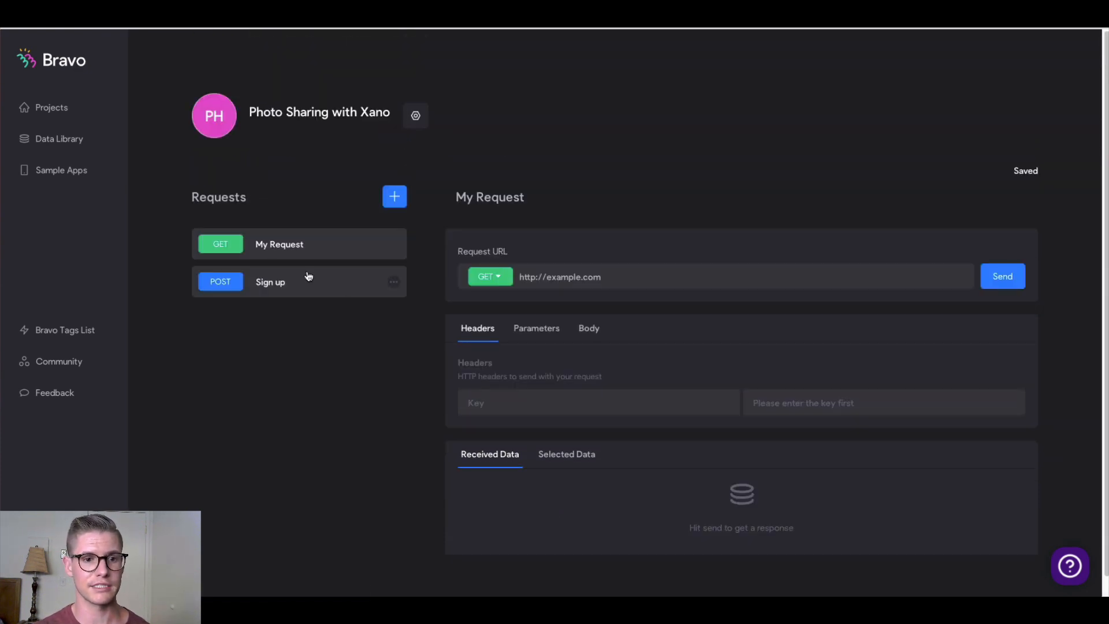
{"action": "left_click", "coordinate": [501, 197]}
{"action": "double_click", "coordinate": [501, 197]}
{"action": "key", "text": "ctrl+a"}
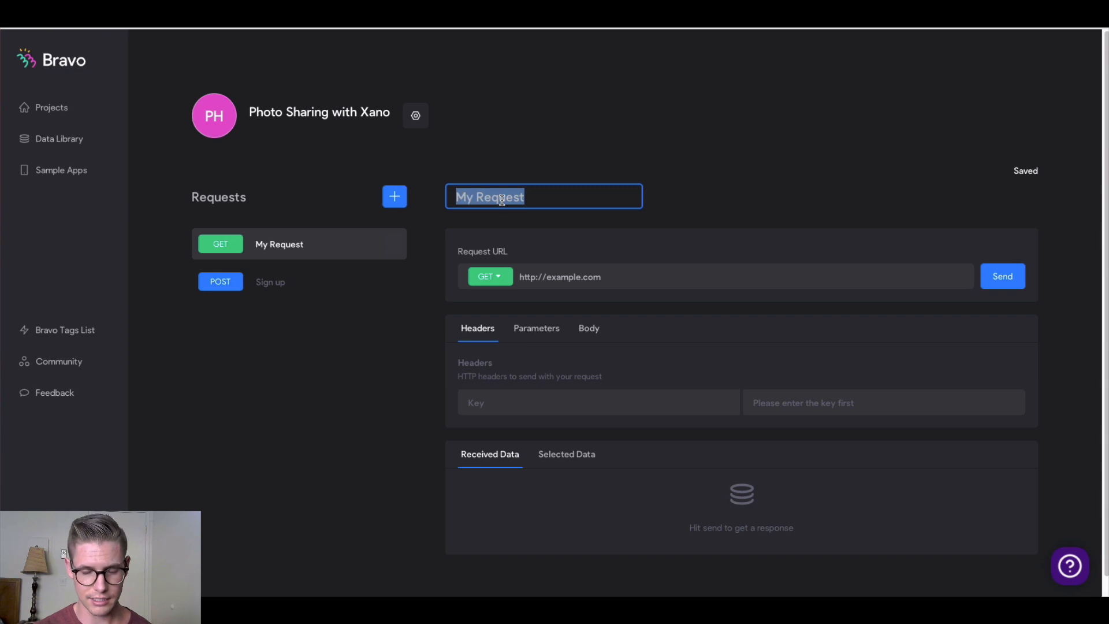
{"action": "type", "text": "Log"}
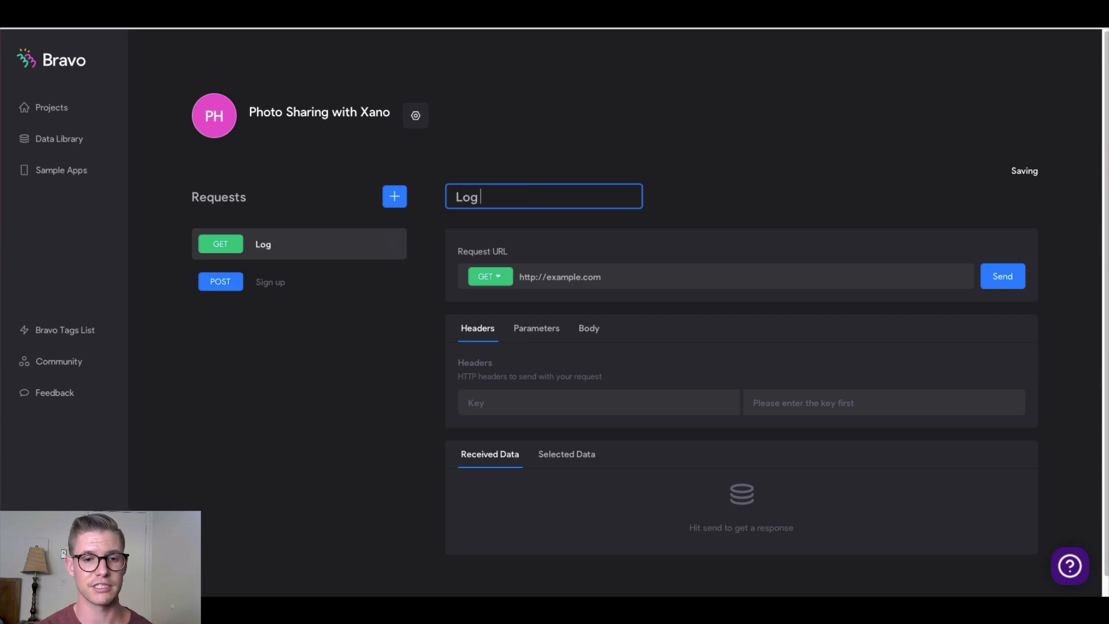
{"action": "type", "text": " in"}
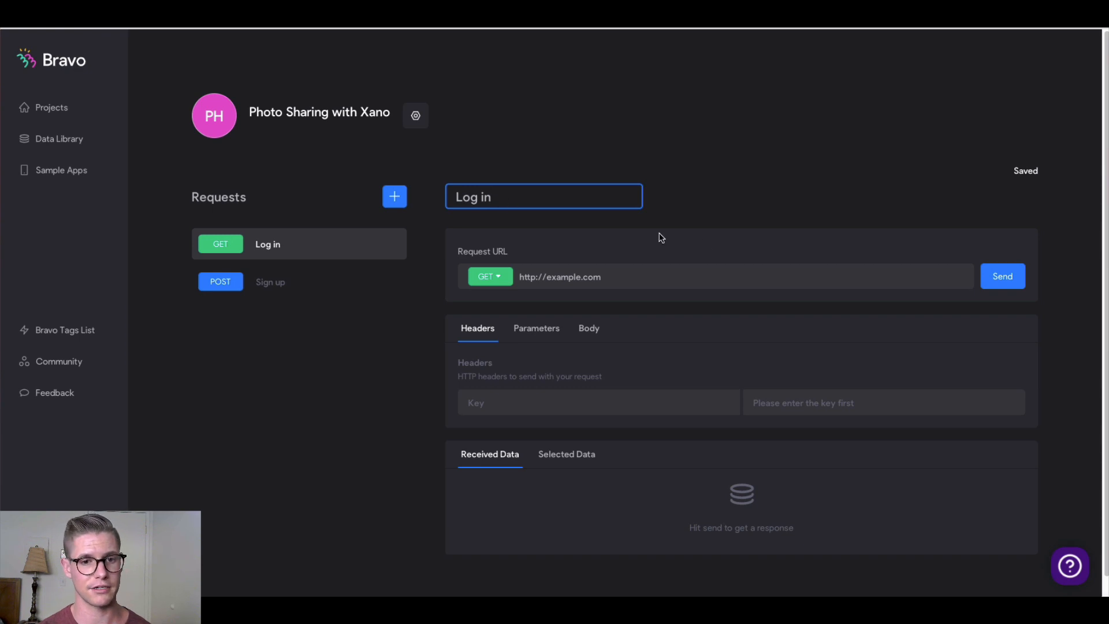
{"action": "left_click", "coordinate": [496, 279]}
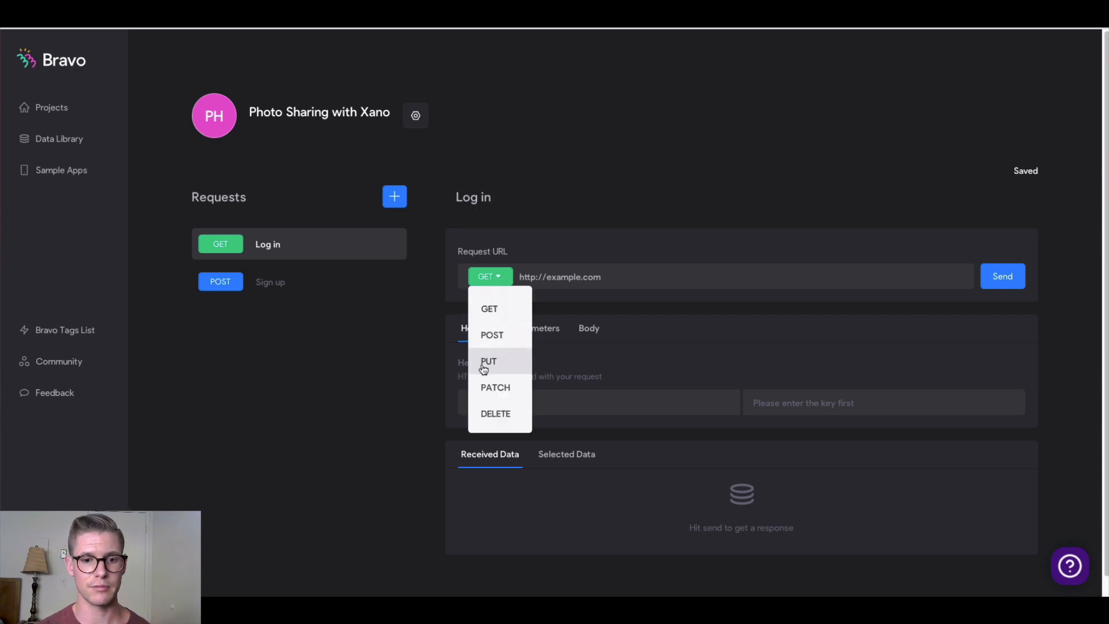
{"action": "left_click", "coordinate": [496, 341]}
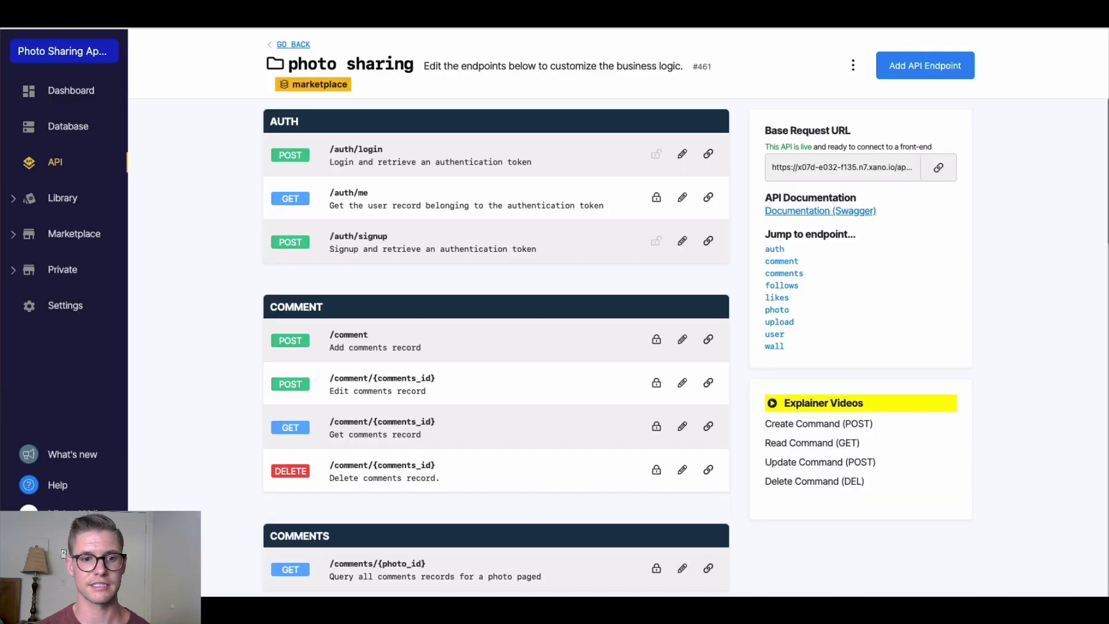
Replace the placeholder request URL with the copied Xano /auth/login endpoint
{"action": "left_click", "coordinate": [708, 153]}
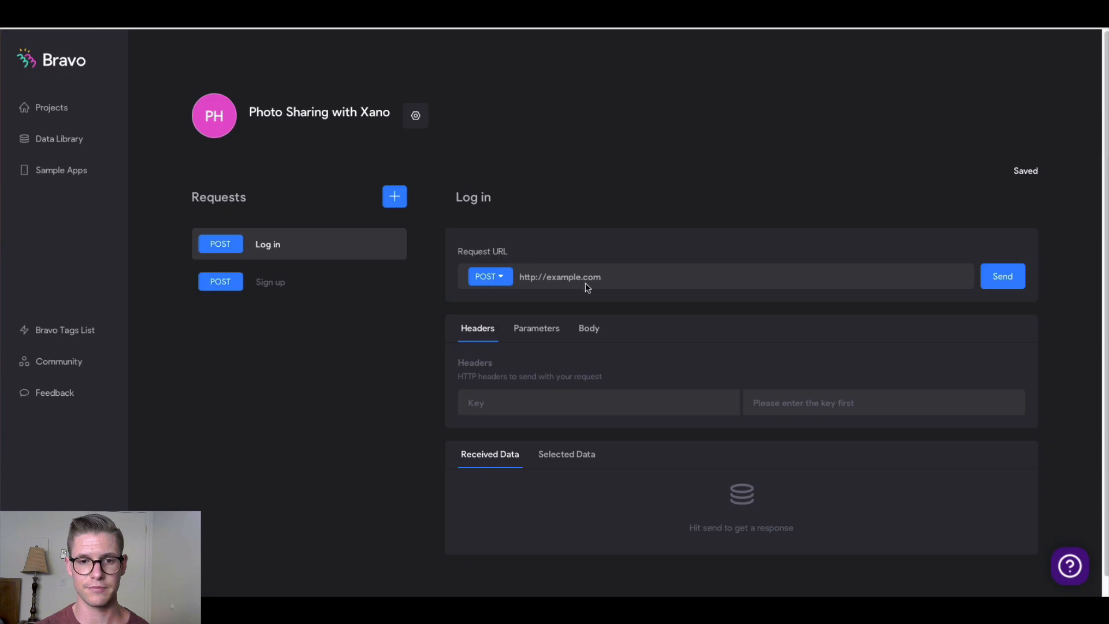
{"action": "triple_click", "coordinate": [566, 276]}
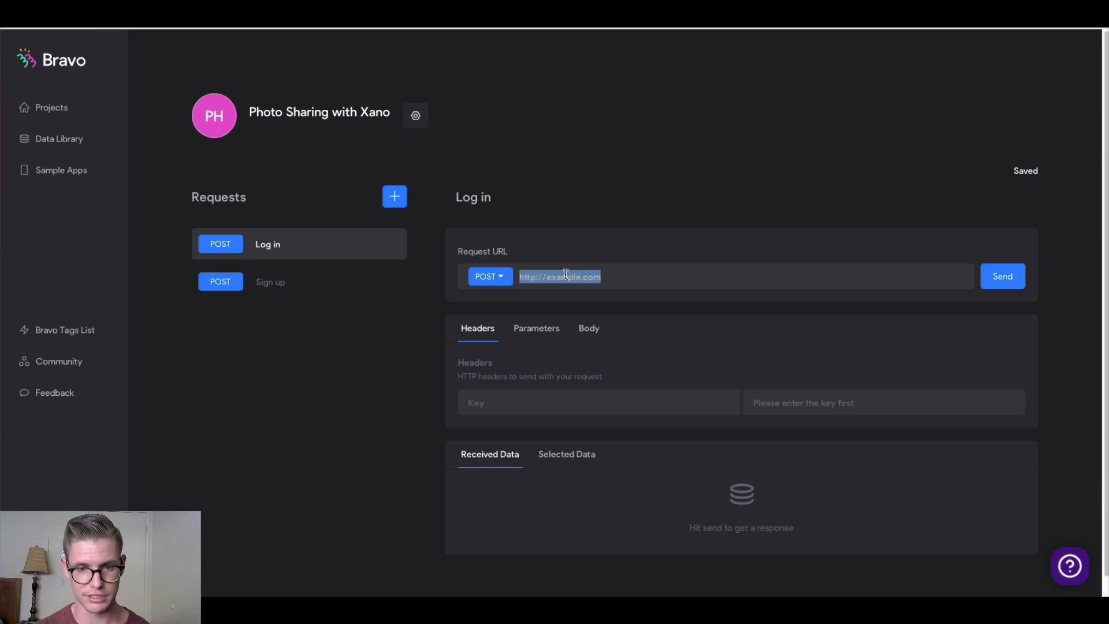
{"action": "type", "text": "https://x07d-e032-f135.n7.xano.io/api:JQRyi27E/auth/login"}
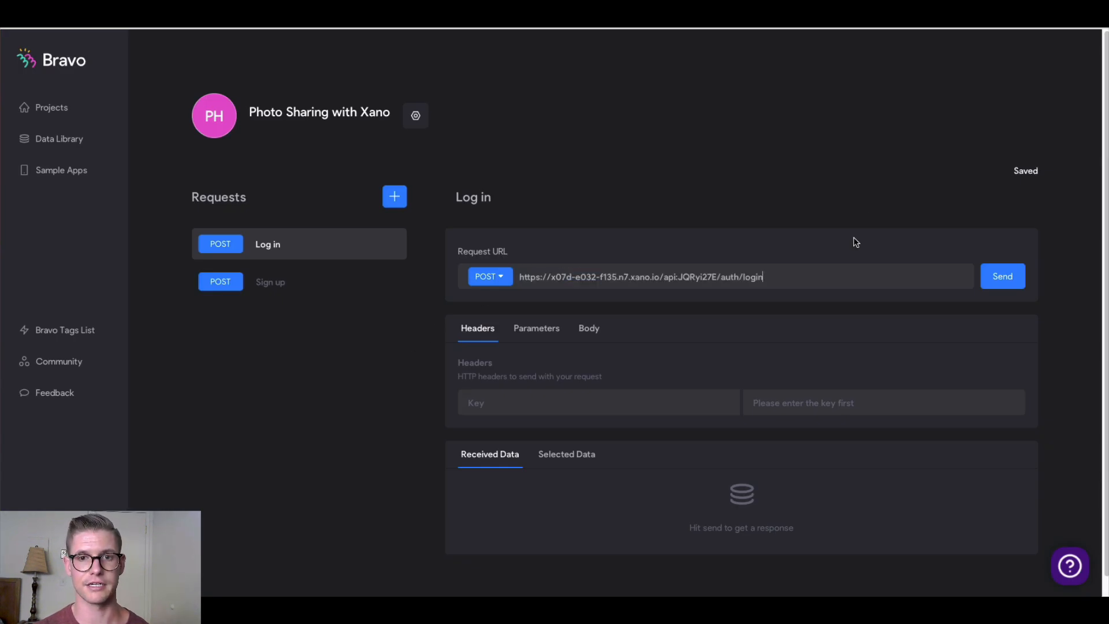
{"action": "key", "text": "ctrl+Tab"}
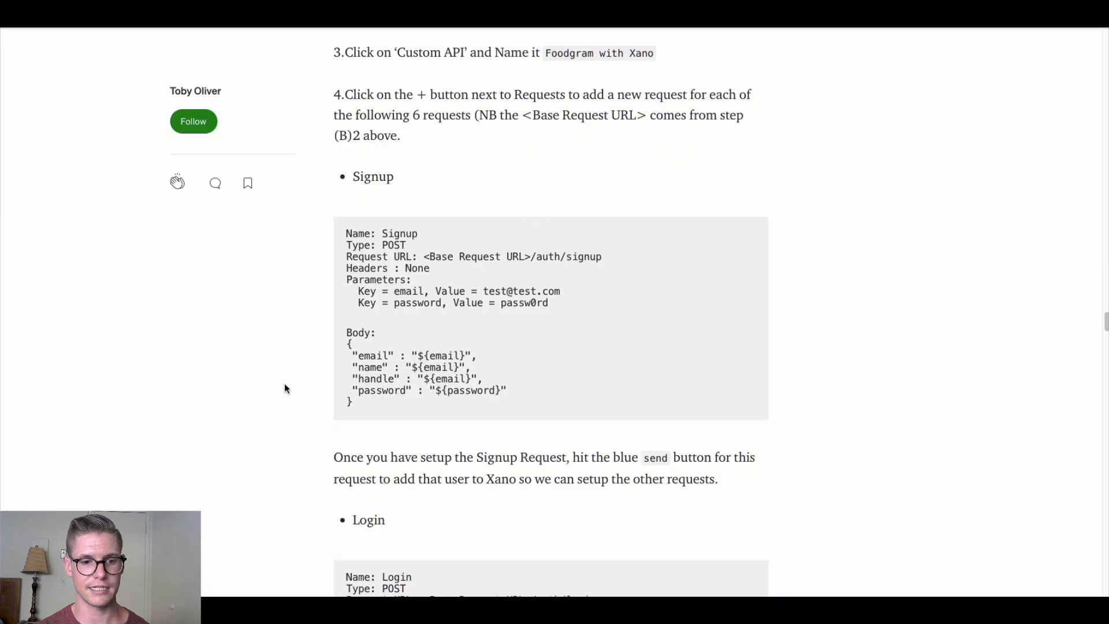
Copy the JSON body from the article's Login section, then go back to the Bravo tab
{"action": "scroll", "coordinate": [284, 388], "scroll_direction": "down", "scroll_amount": 5}
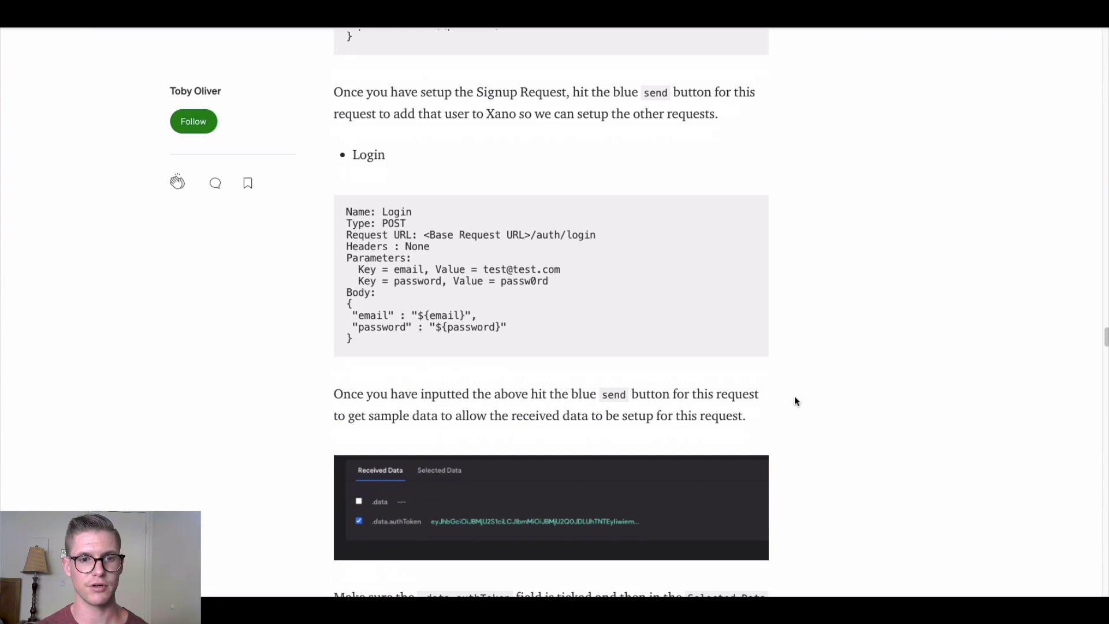
{"action": "scroll", "coordinate": [345, 322], "scroll_direction": "down", "scroll_amount": 1}
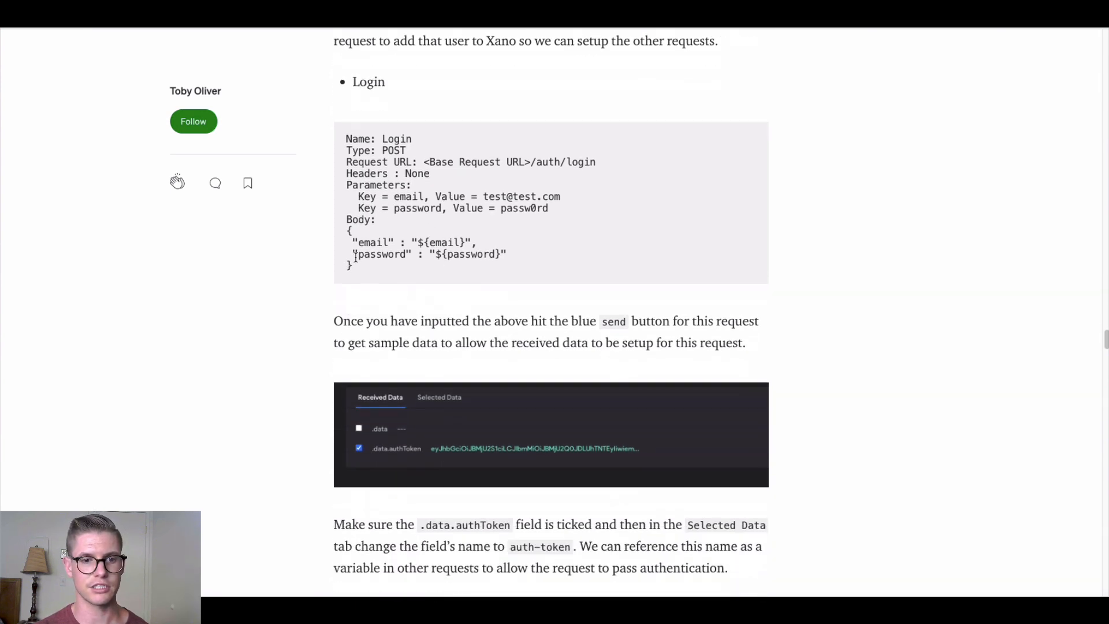
{"action": "left_click_drag", "start_coordinate": [353, 263], "coordinate": [342, 235]}
{"action": "key", "text": "ctrl+c"}
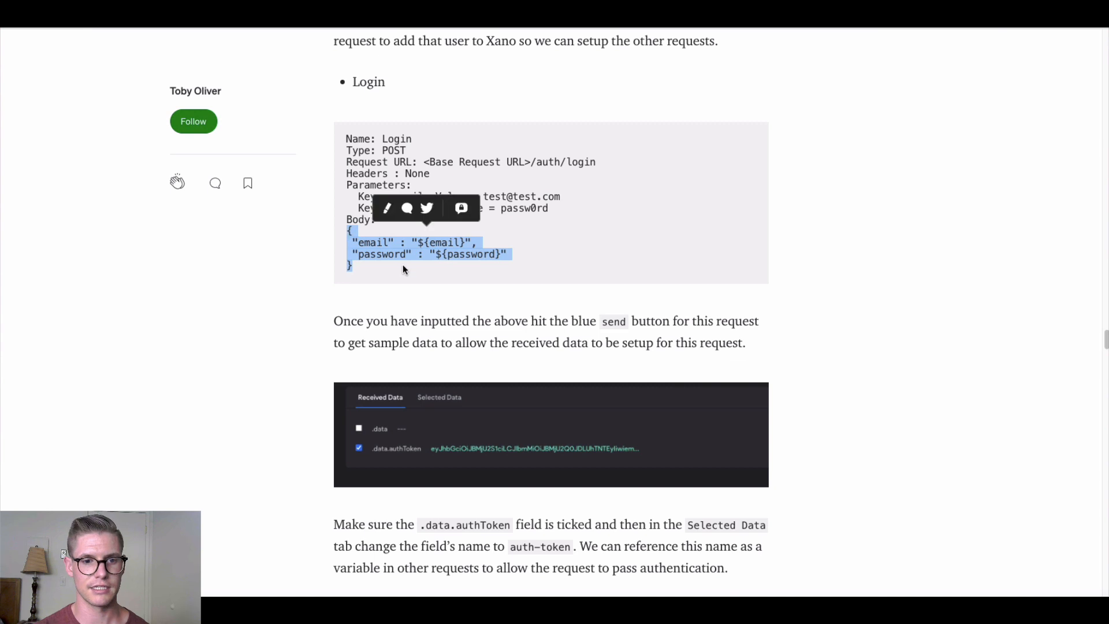
{"action": "right_click", "coordinate": [398, 255]}
{"action": "left_click", "coordinate": [402, 285]}
{"action": "scroll", "coordinate": [337, 382], "scroll_direction": "down", "scroll_amount": 1}
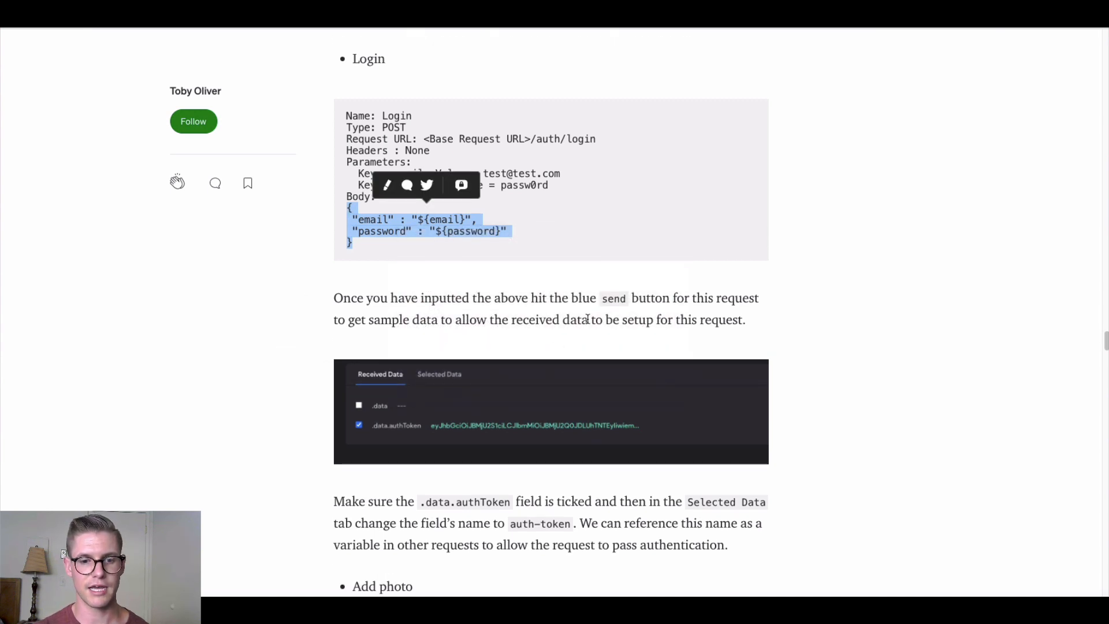
{"action": "scroll", "coordinate": [273, 462], "scroll_direction": "down", "scroll_amount": 1}
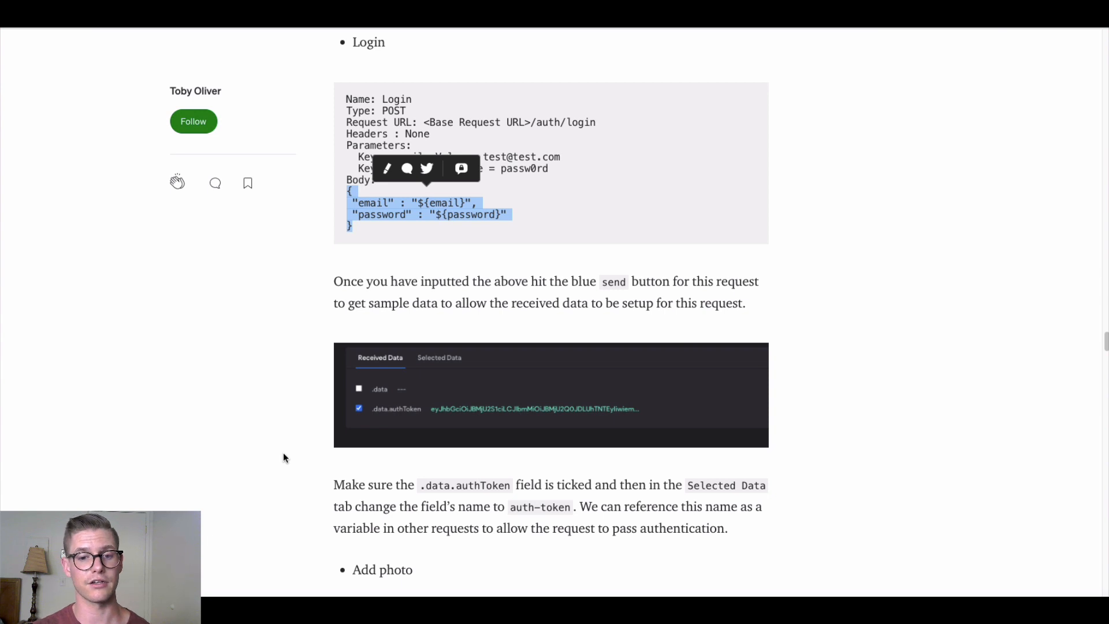
{"action": "scroll", "coordinate": [283, 454], "scroll_direction": "up", "scroll_amount": 2}
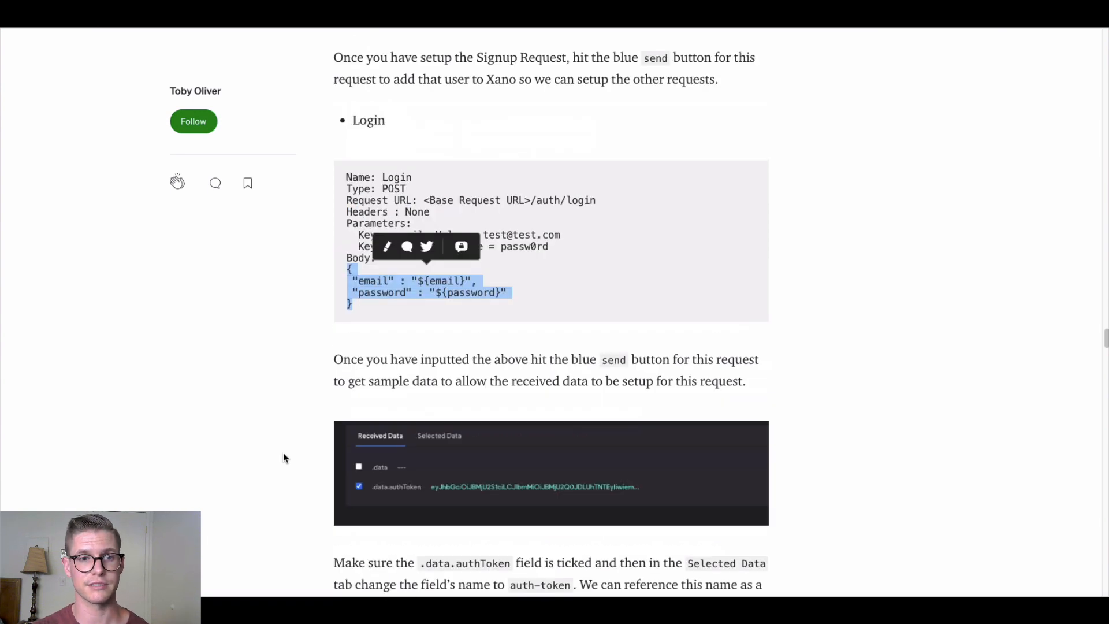
{"action": "scroll", "coordinate": [283, 454], "scroll_direction": "down", "scroll_amount": 1}
{"action": "left_click", "coordinate": [284, 454]}
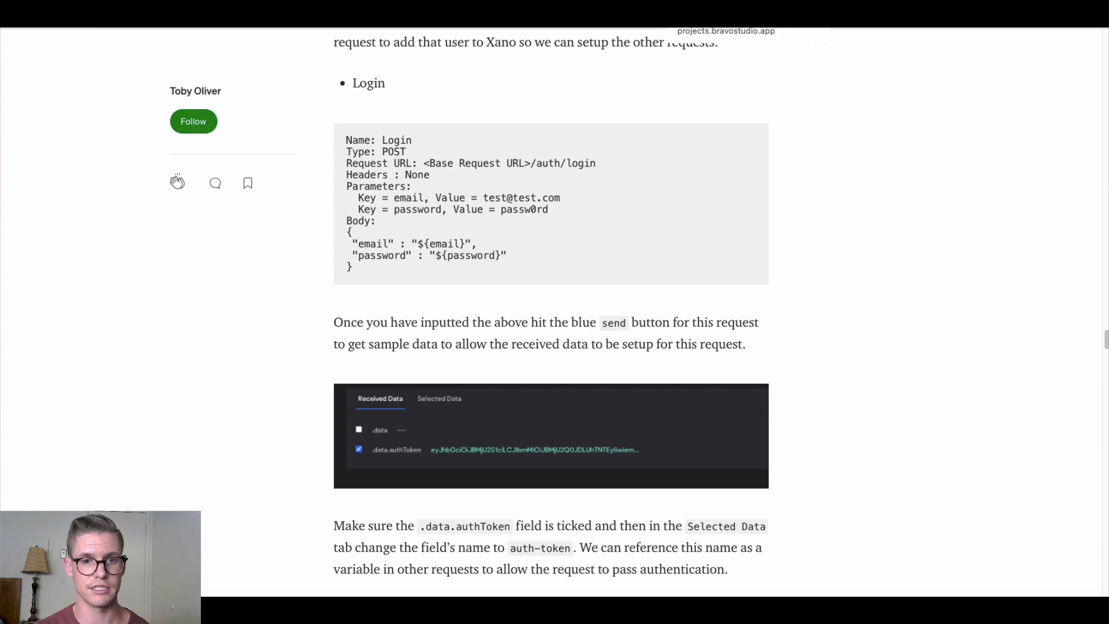
{"action": "left_click", "coordinate": [717, 17]}
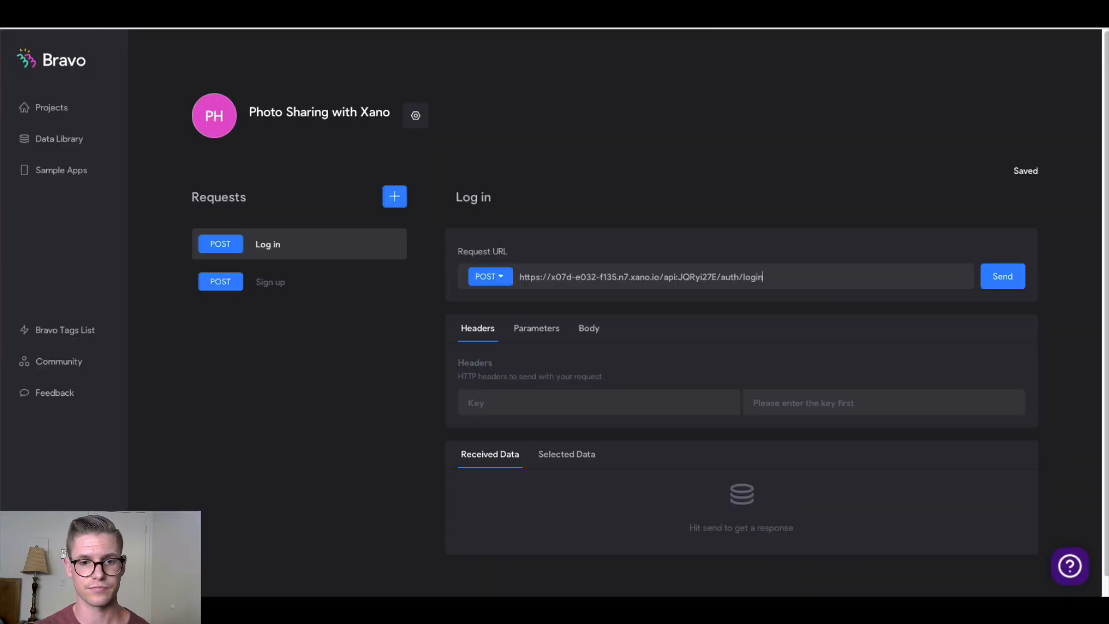
{"action": "left_click", "coordinate": [537, 331]}
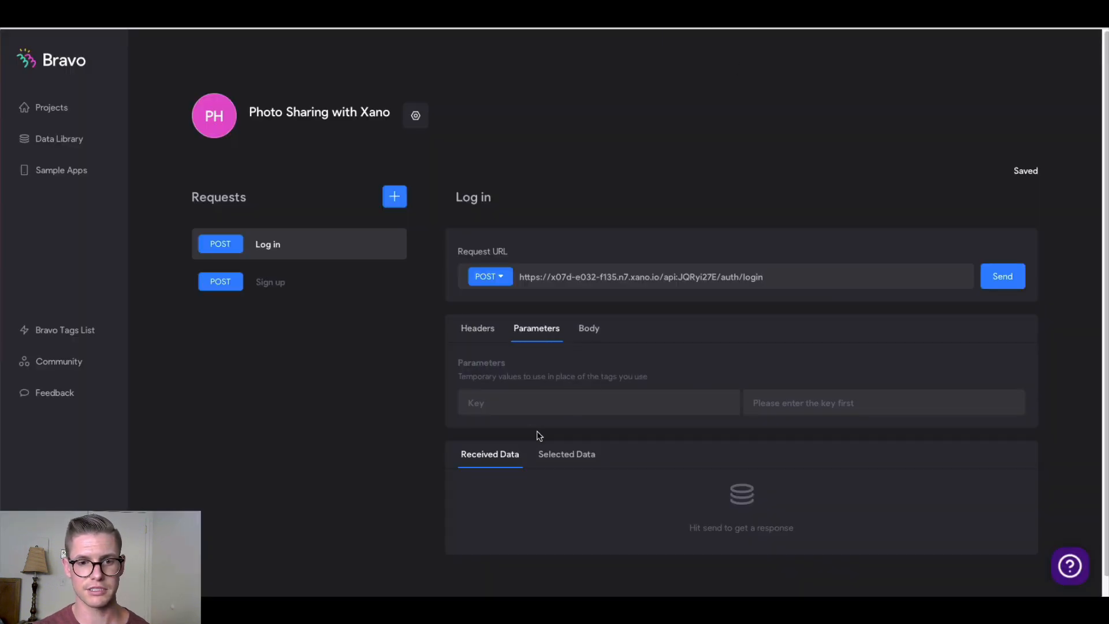
{"action": "left_click", "coordinate": [519, 404]}
{"action": "type", "text": "email"}
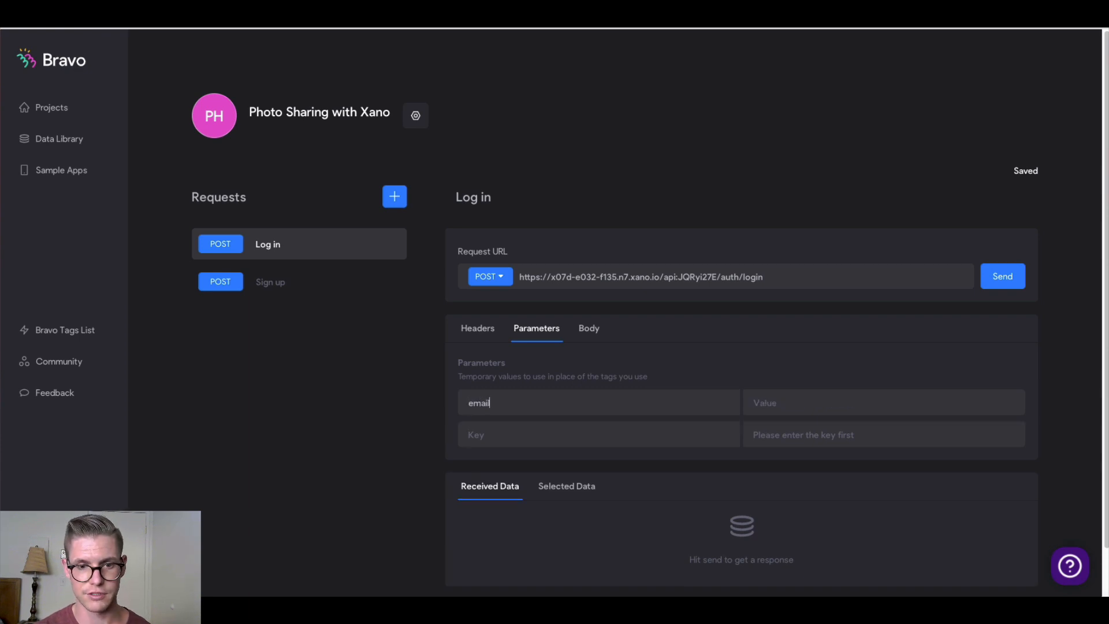
{"action": "key", "text": "Tab"}
{"action": "type", "text": "test"}
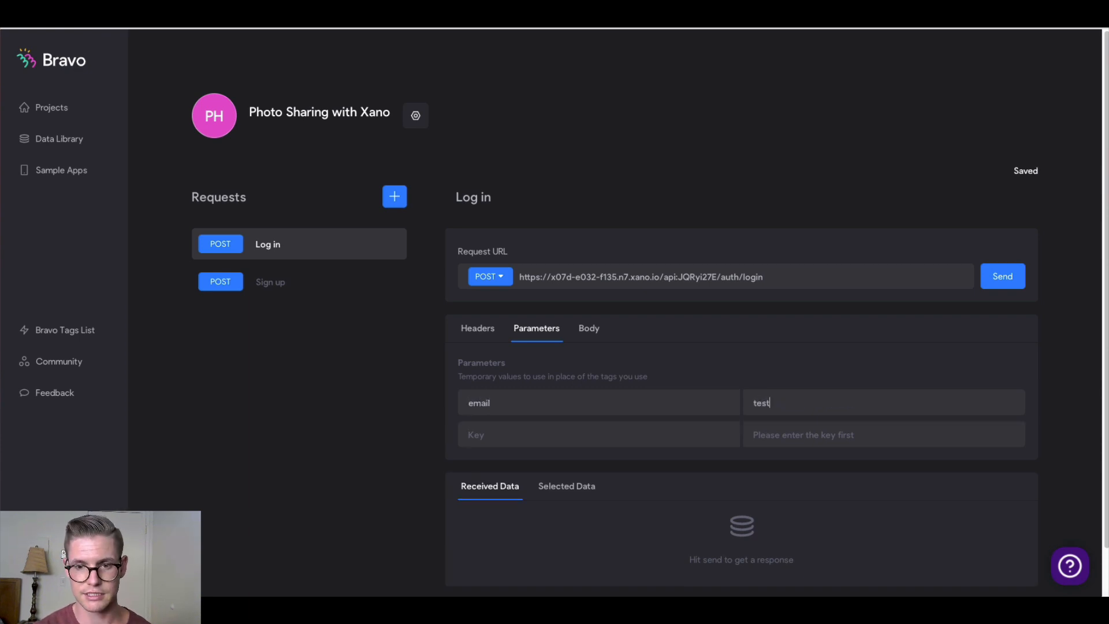
{"action": "type", "text": "@email.com"}
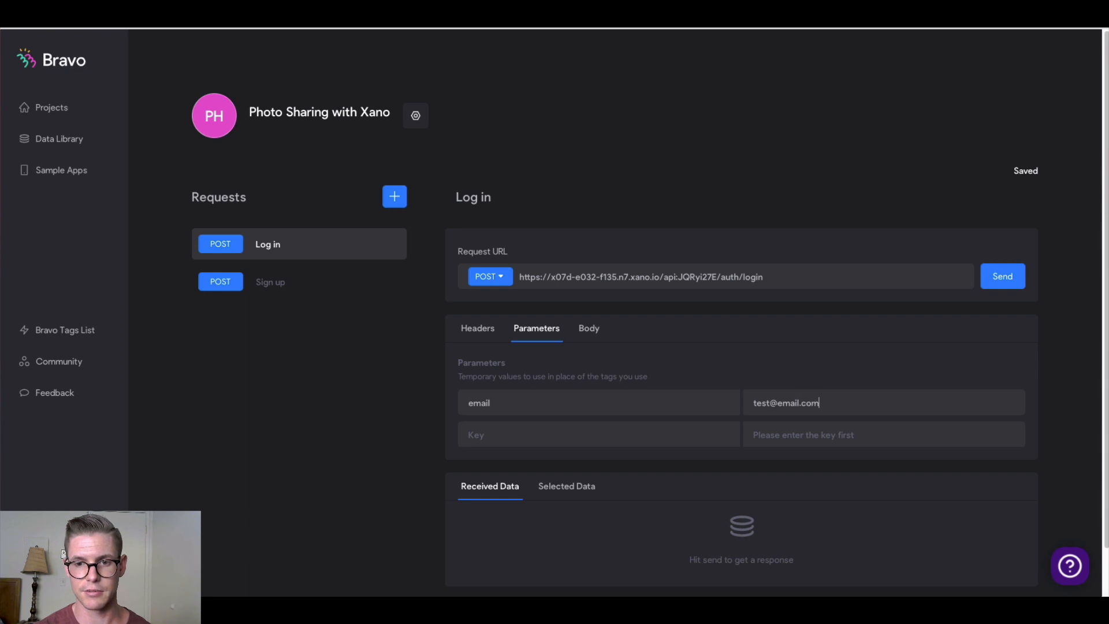
{"action": "left_click", "coordinate": [491, 439]}
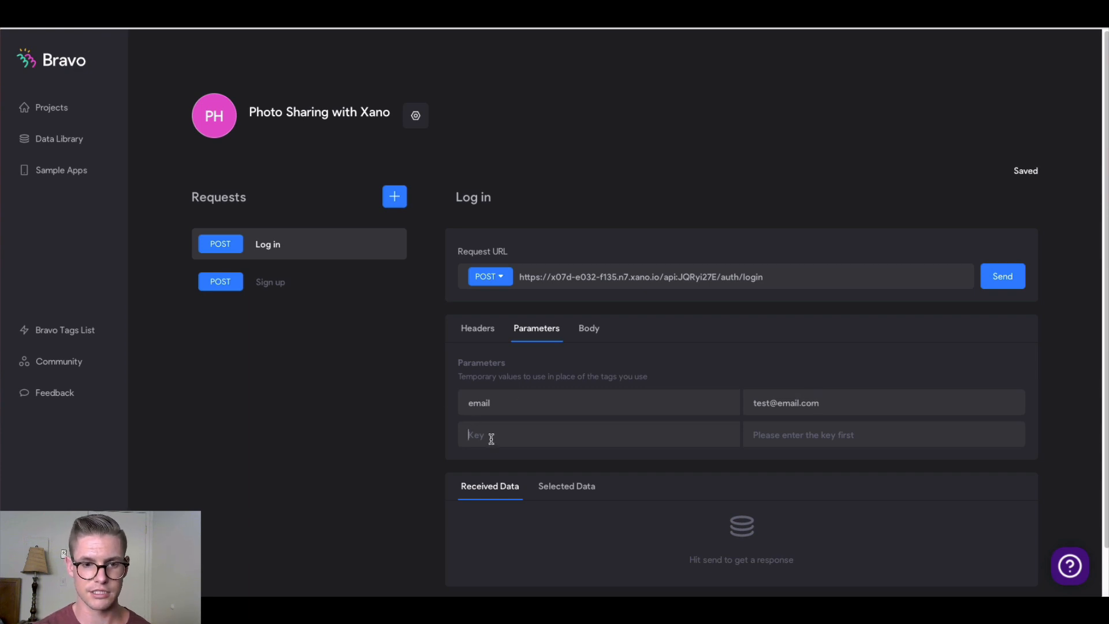
{"action": "type", "text": "password"}
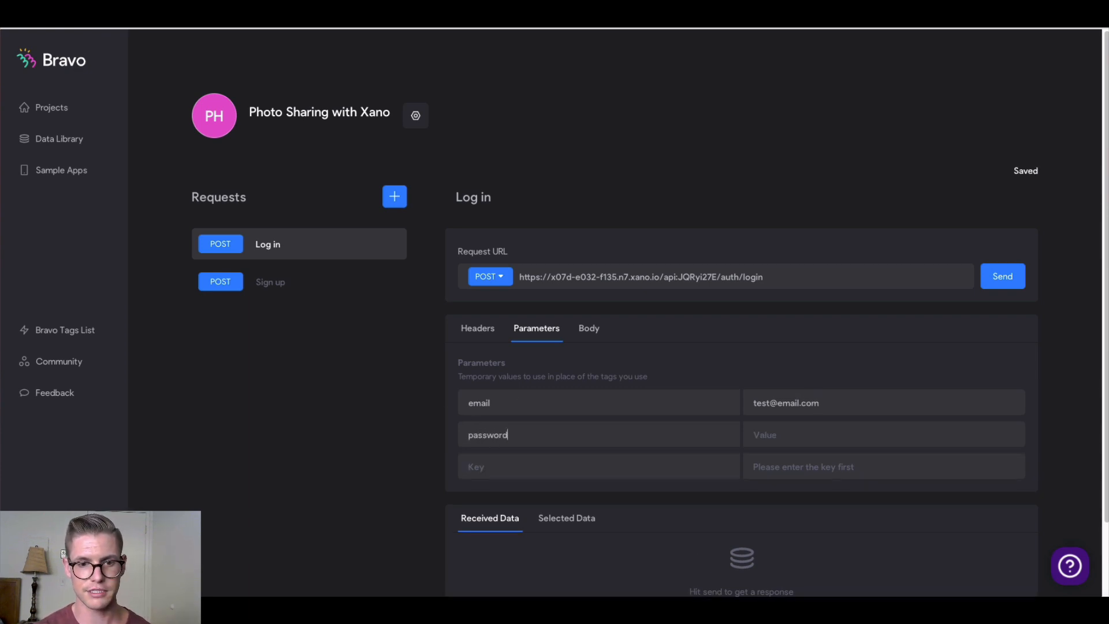
{"action": "key", "text": "Tab"}
{"action": "type", "text": "passwor"}
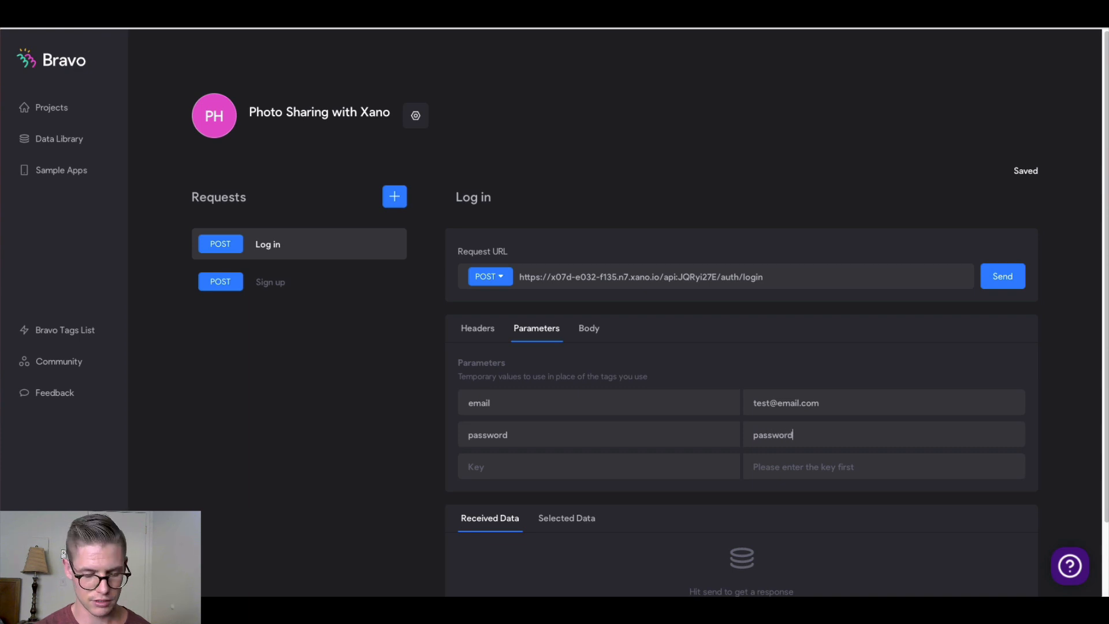
Set the body type to JSON and paste the object referencing ${email} and ${password}
{"action": "left_click", "coordinate": [594, 335]}
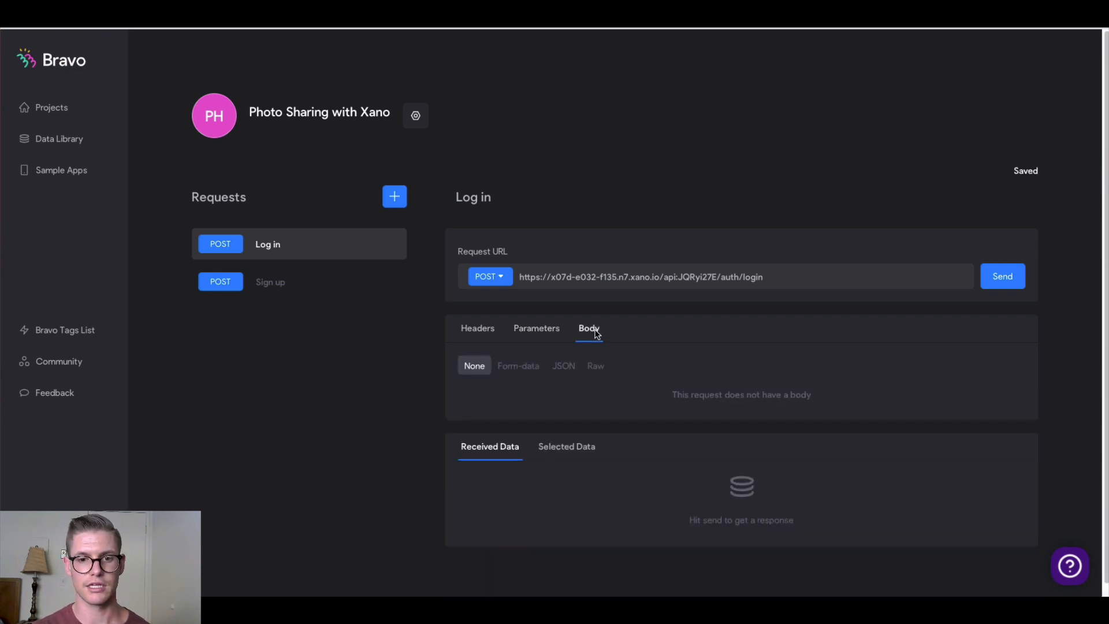
{"action": "left_click", "coordinate": [555, 368]}
{"action": "left_click", "coordinate": [549, 433]}
{"action": "key", "text": "ctrl+v"}
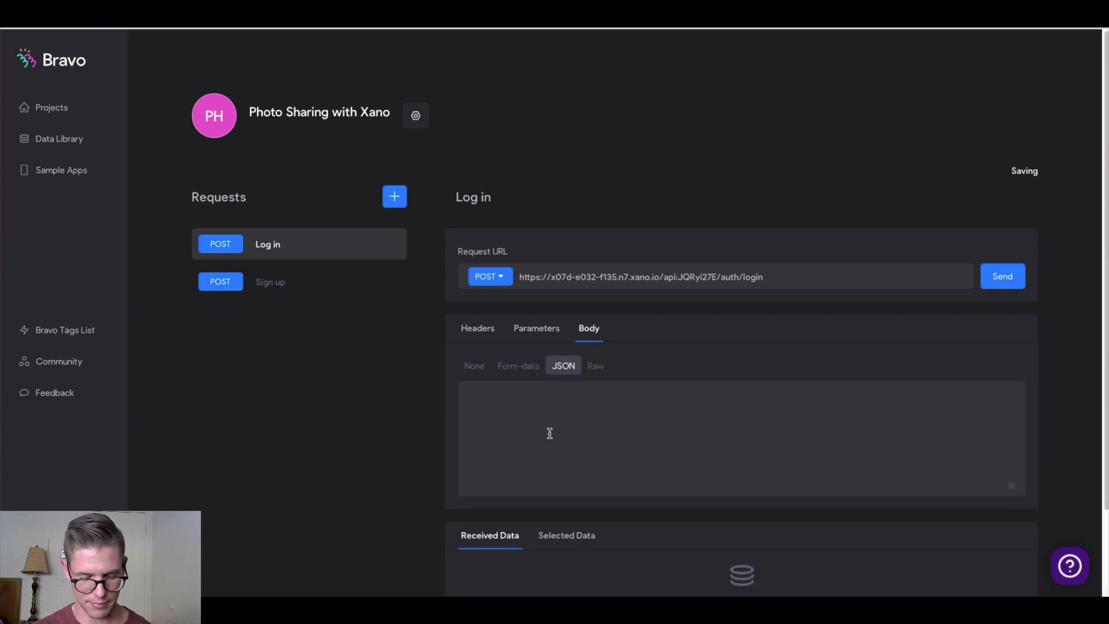
{"action": "scroll", "coordinate": [403, 434], "scroll_direction": "down", "scroll_amount": 1}
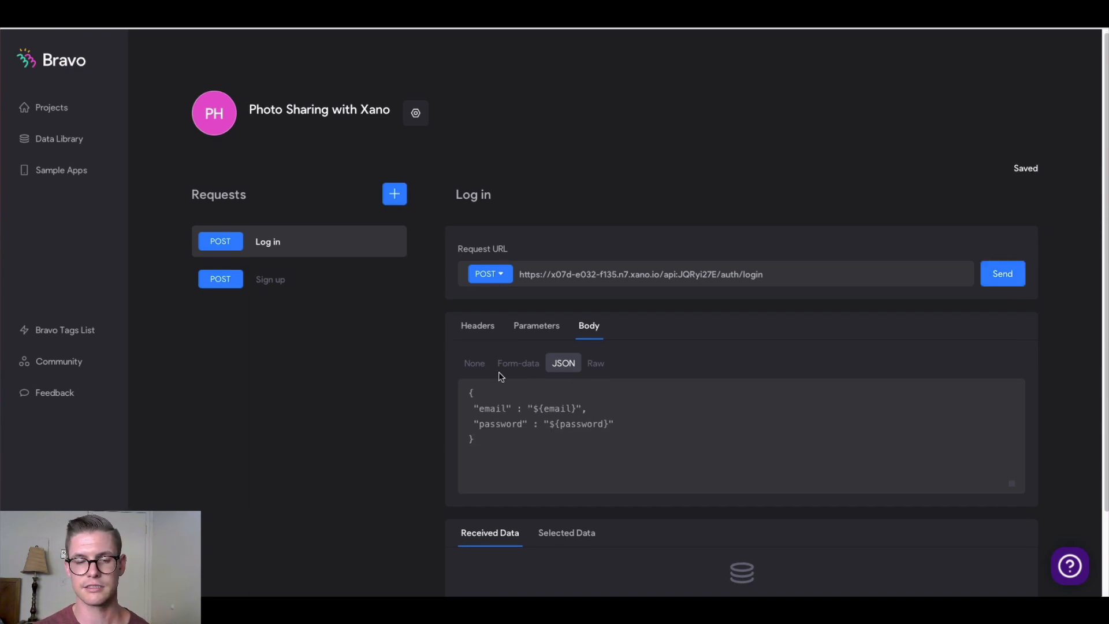
Send the Log in request, keep .data.authToken from the response and rename it auth-token
{"action": "left_click", "coordinate": [985, 284]}
{"action": "scroll", "coordinate": [434, 408], "scroll_direction": "down", "scroll_amount": 2}
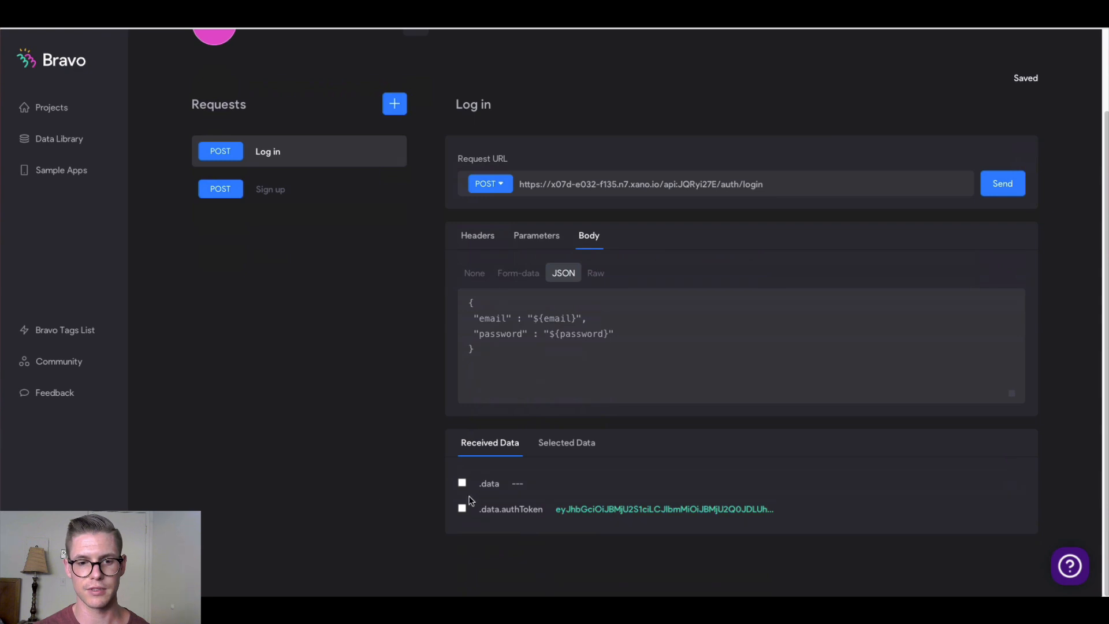
{"action": "left_click", "coordinate": [463, 509]}
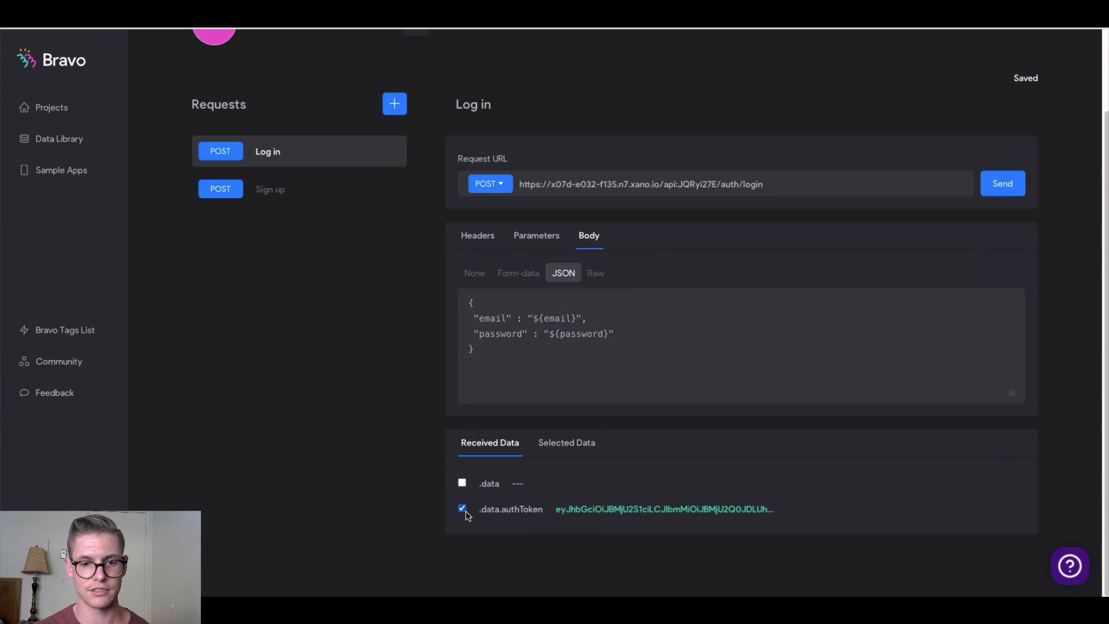
{"action": "left_click", "coordinate": [578, 448]}
{"action": "triple_click", "coordinate": [707, 507]}
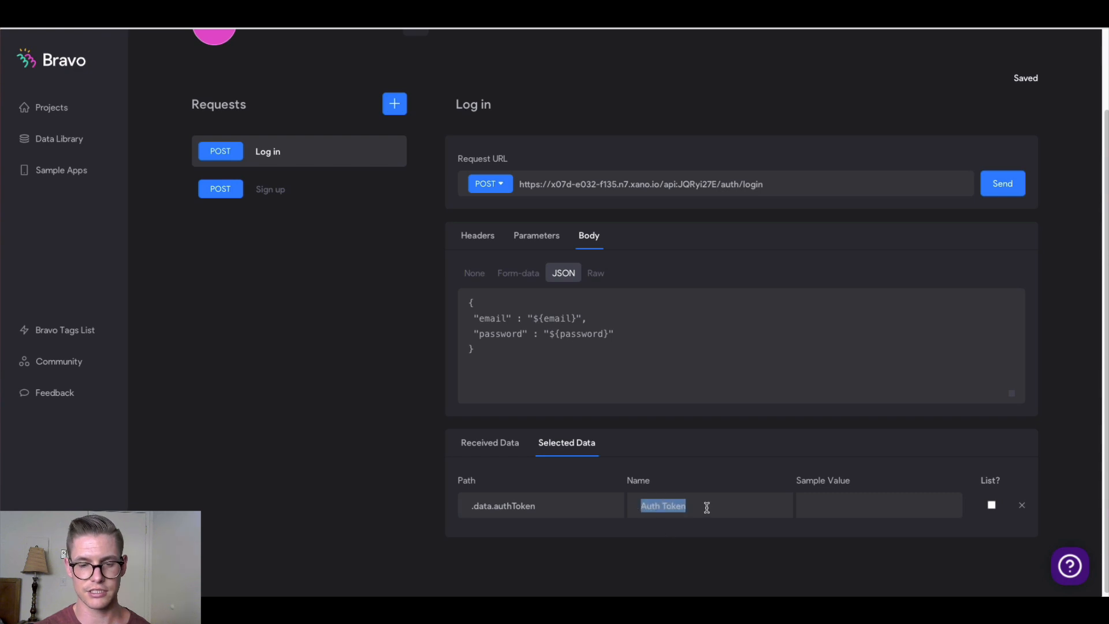
{"action": "type", "text": "auth"}
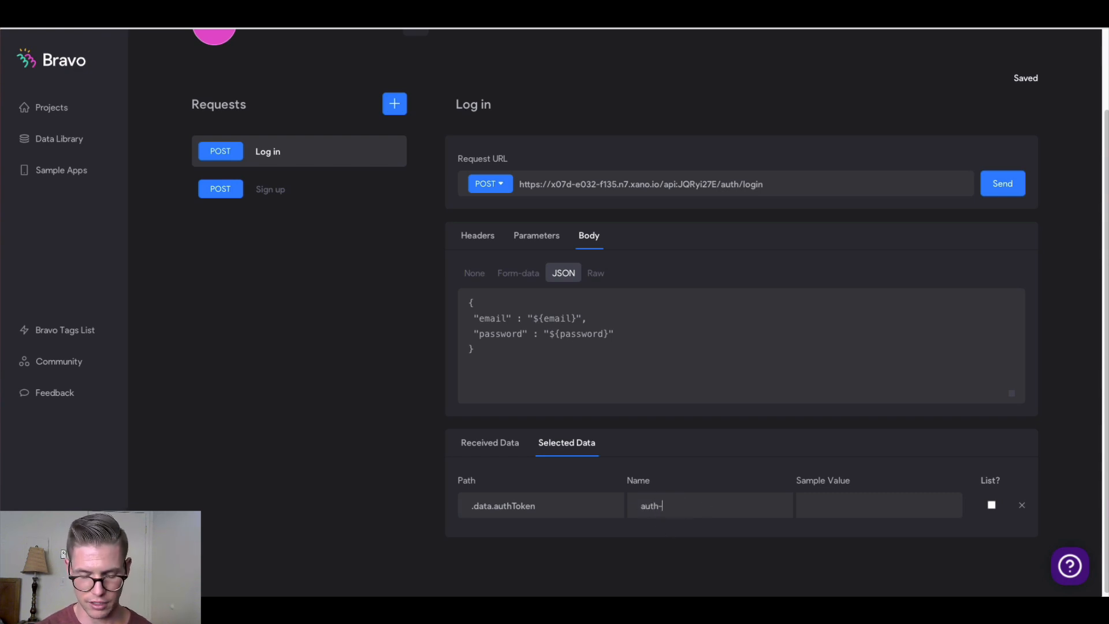
{"action": "type", "text": "-token"}
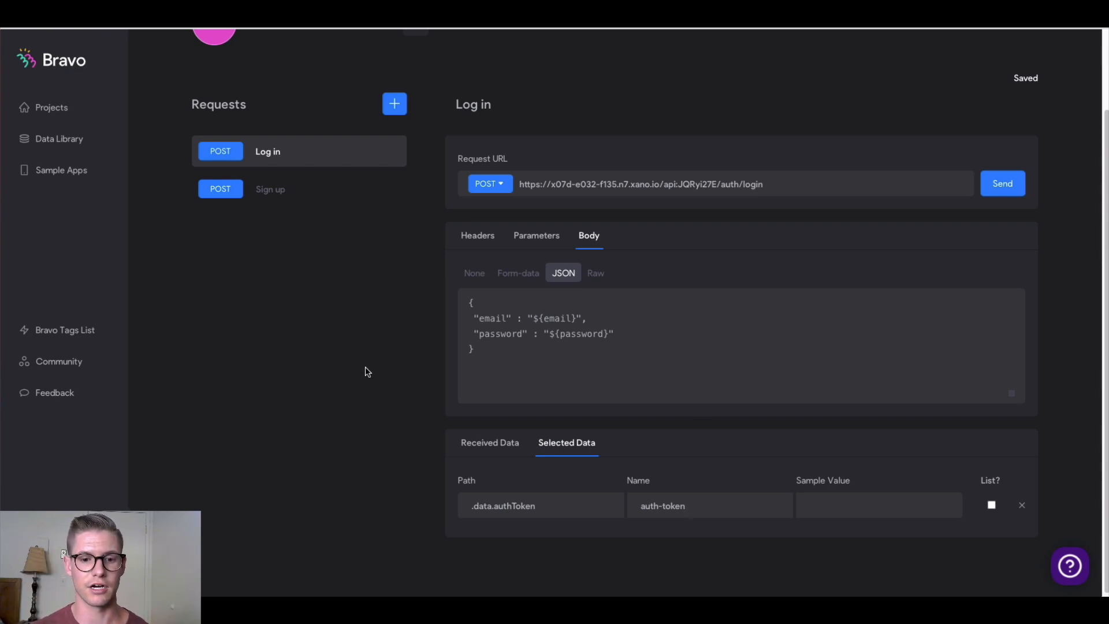
{"action": "scroll", "coordinate": [381, 369], "scroll_direction": "down", "scroll_amount": 1}
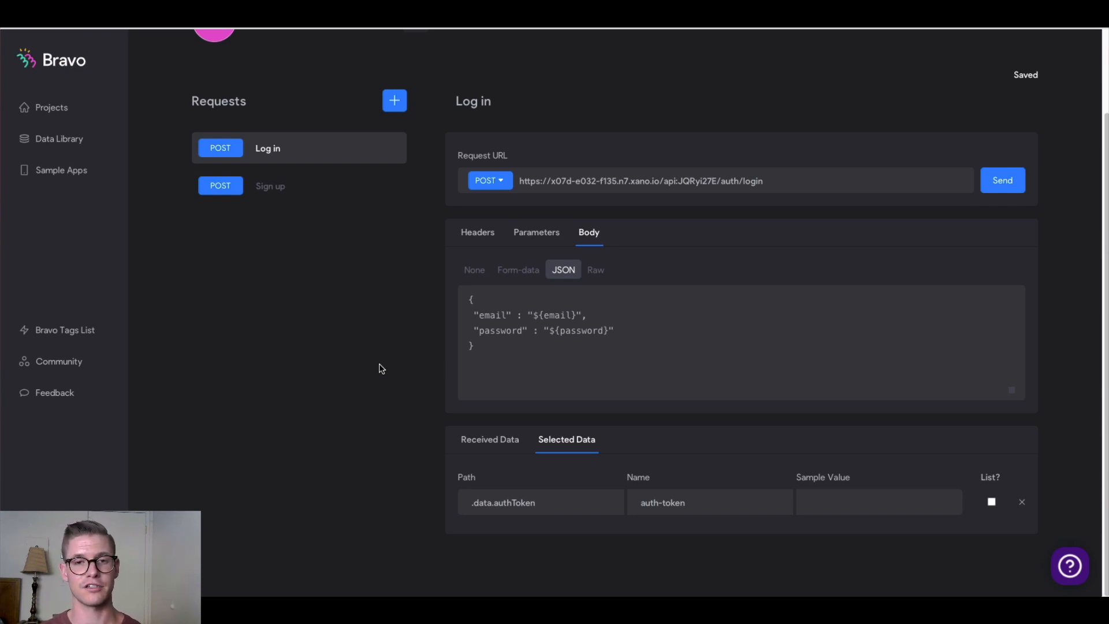
Add a new request named 'Add photo' that uses the POST method
{"action": "left_click", "coordinate": [397, 109]}
{"action": "left_click", "coordinate": [471, 197]}
{"action": "double_click", "coordinate": [485, 197]}
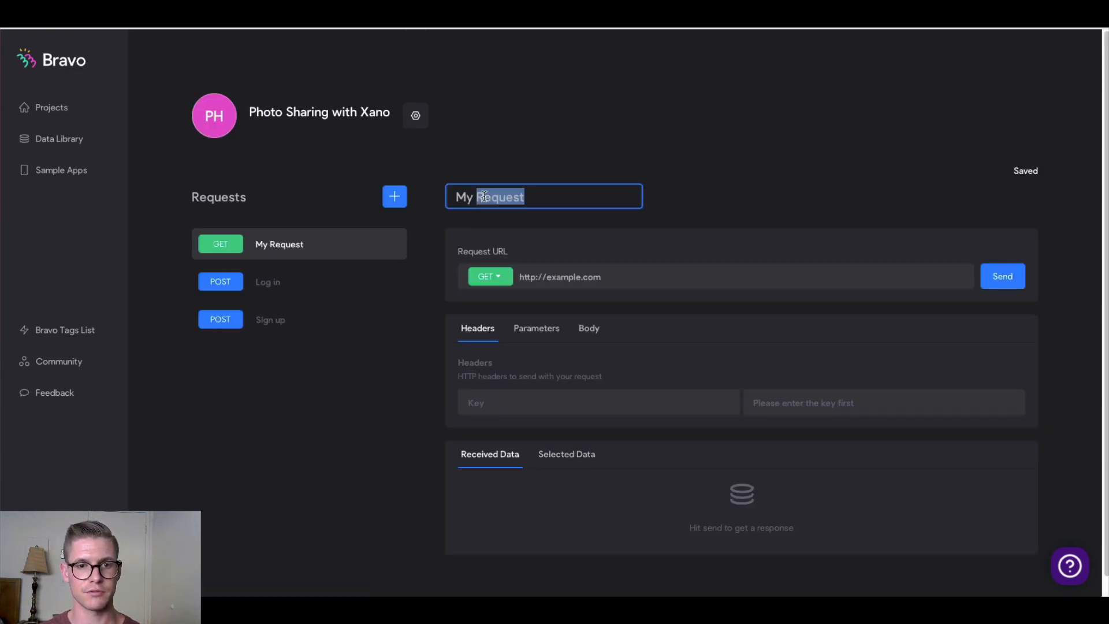
{"action": "triple_click", "coordinate": [484, 196]}
{"action": "type", "text": "Add photo"}
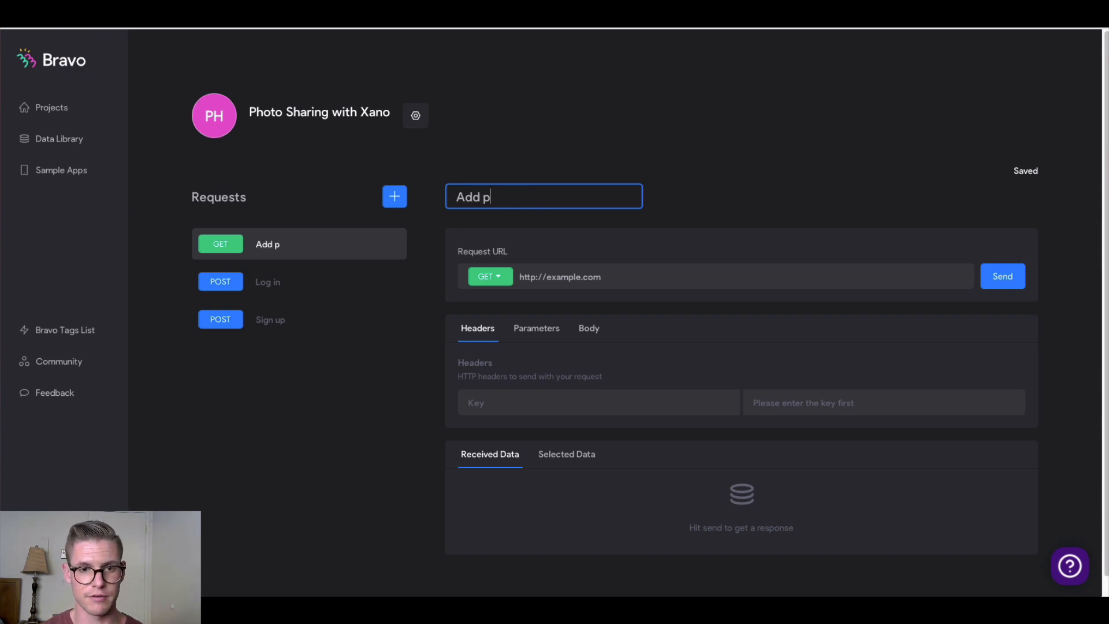
{"action": "left_click", "coordinate": [501, 276]}
{"action": "left_click", "coordinate": [496, 336]}
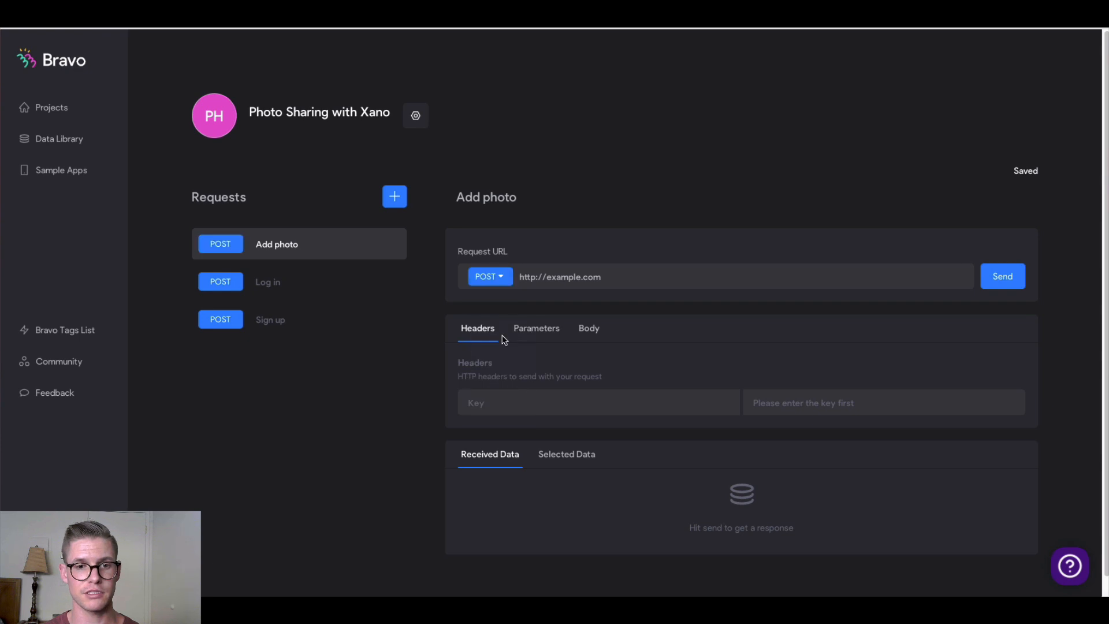
Copy Xano's POST /photo endpoint URL and paste it as the Add photo request URL
{"action": "key", "text": "ctrl+Tab"}
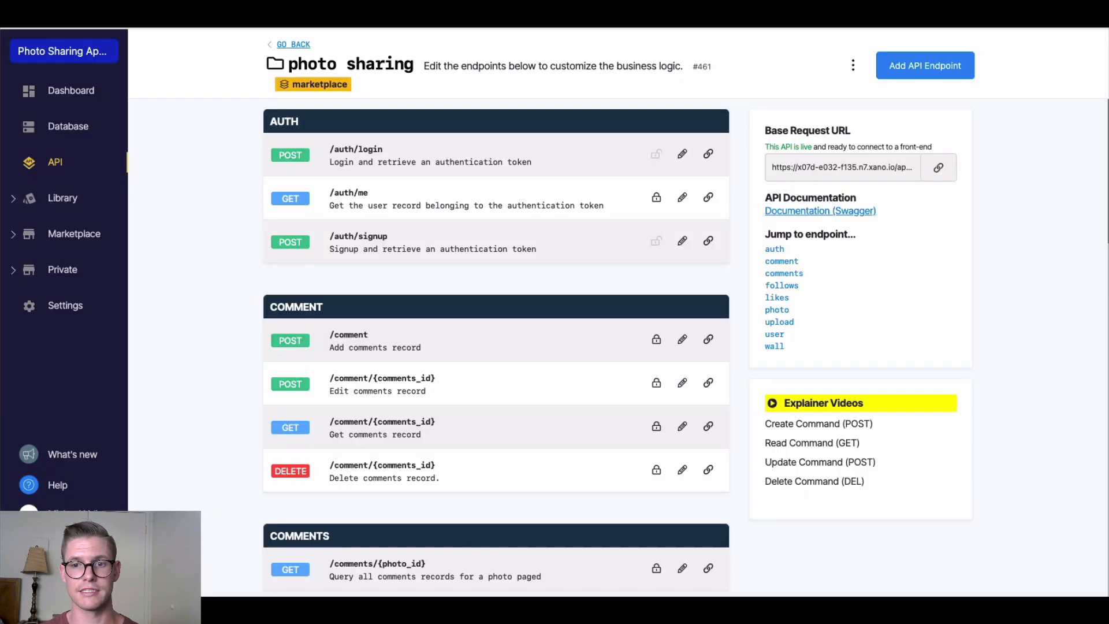
{"action": "left_click", "coordinate": [777, 312]}
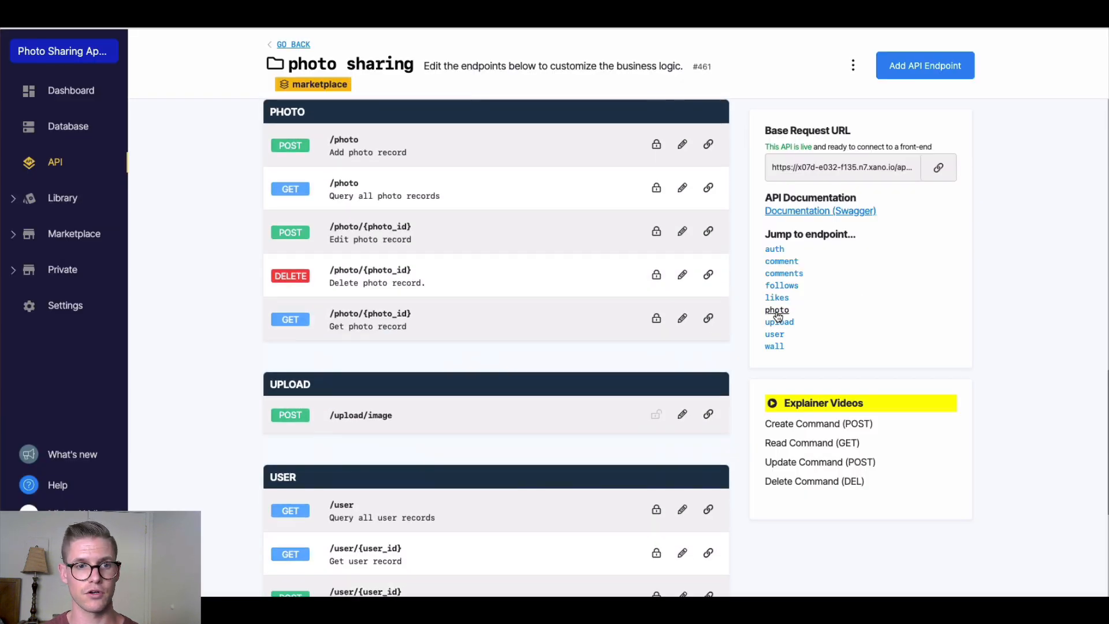
{"action": "left_click", "coordinate": [708, 144]}
{"action": "key", "text": "ctrl+Tab"}
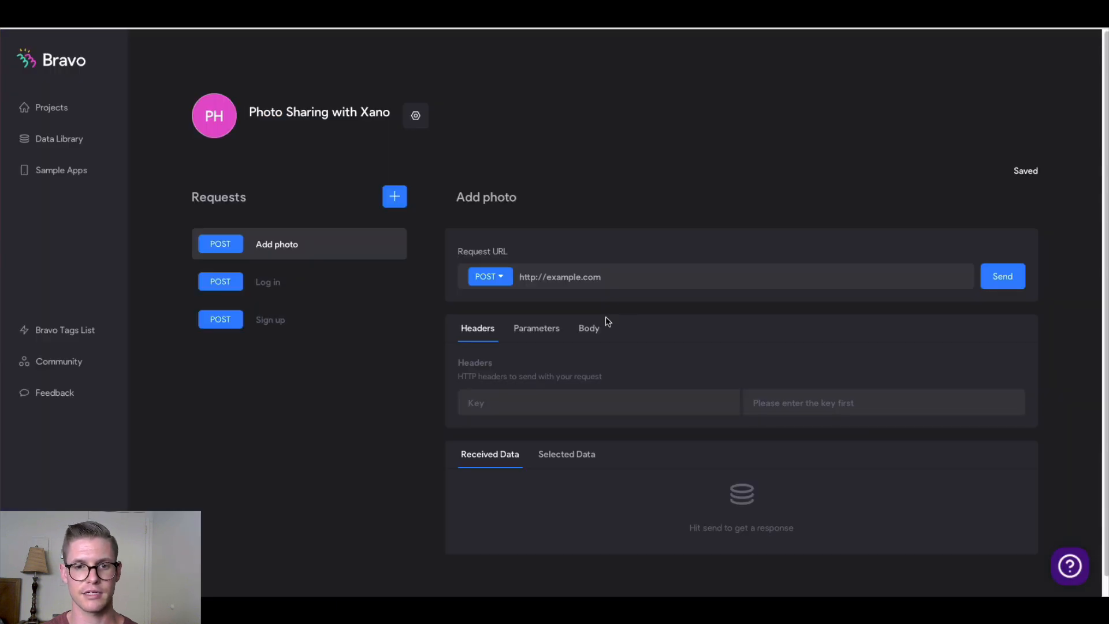
{"action": "left_click", "coordinate": [580, 276]}
{"action": "key", "text": "ctrl+a"}
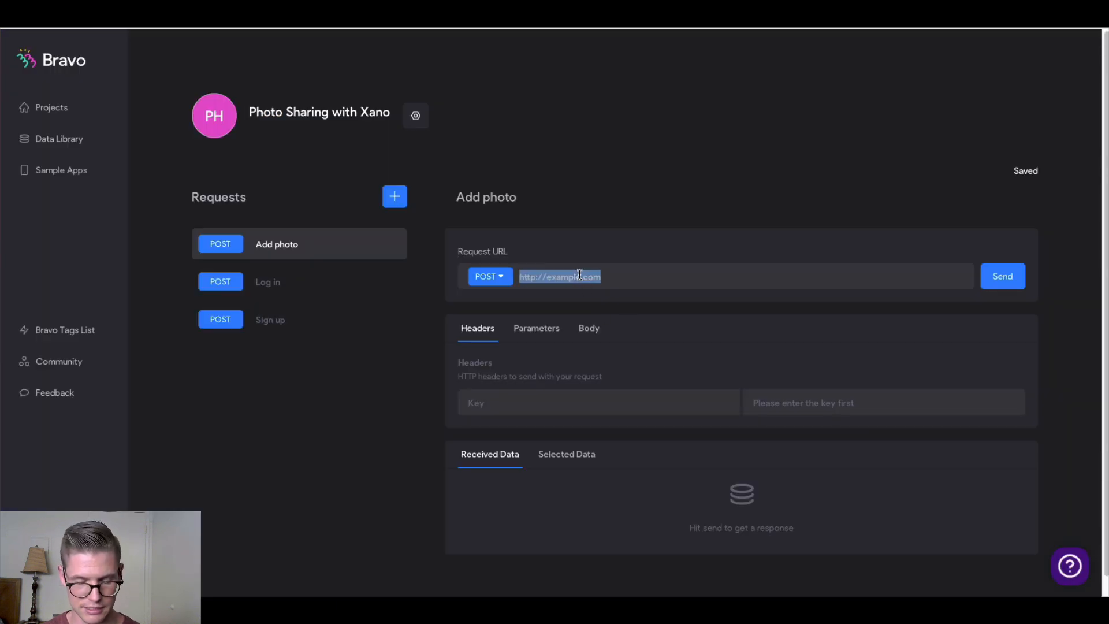
{"action": "key", "text": "ctrl+v"}
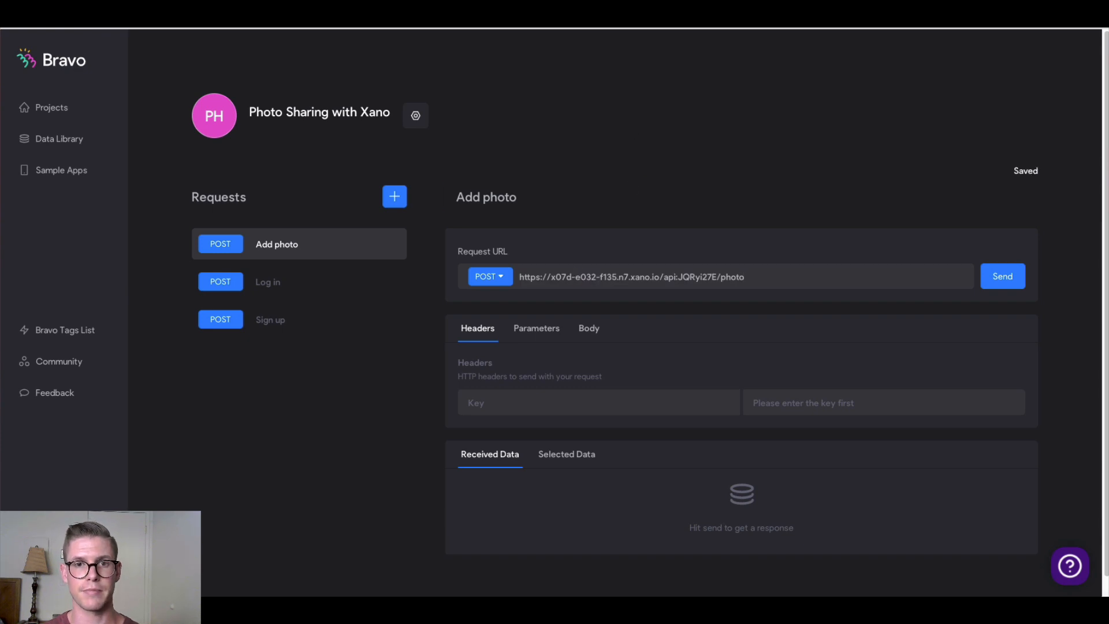
{"action": "key", "text": "ctrl+Tab"}
Locate the article's Add photo block and highlight its Bearer ${auth-token} header value
{"action": "scroll", "coordinate": [343, 284], "scroll_direction": "down", "scroll_amount": 7}
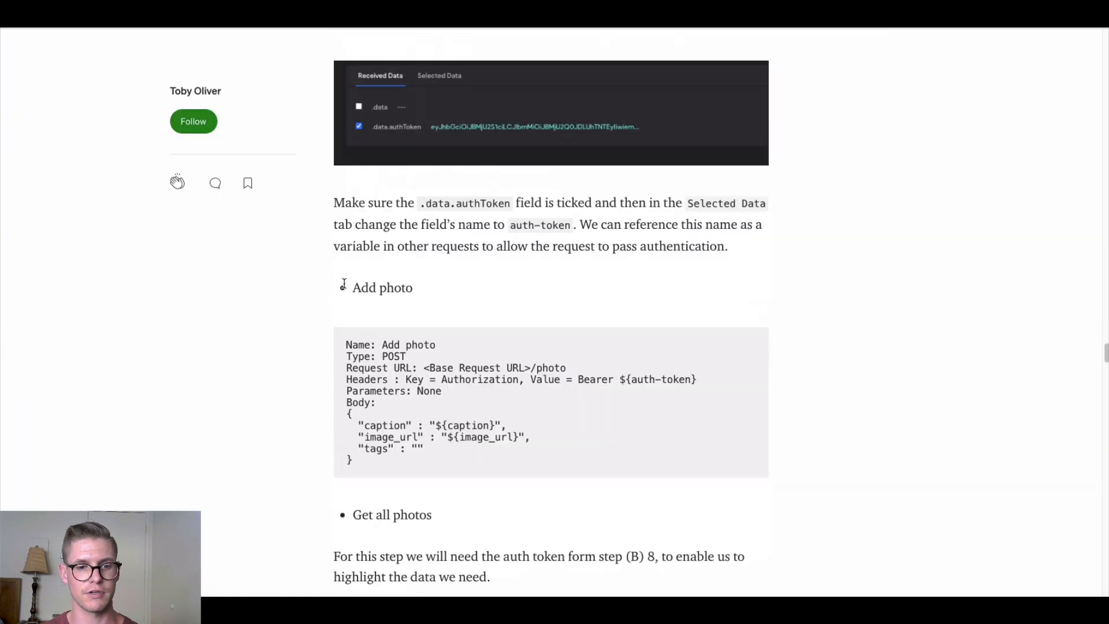
{"action": "scroll", "coordinate": [344, 287], "scroll_direction": "down", "scroll_amount": 3}
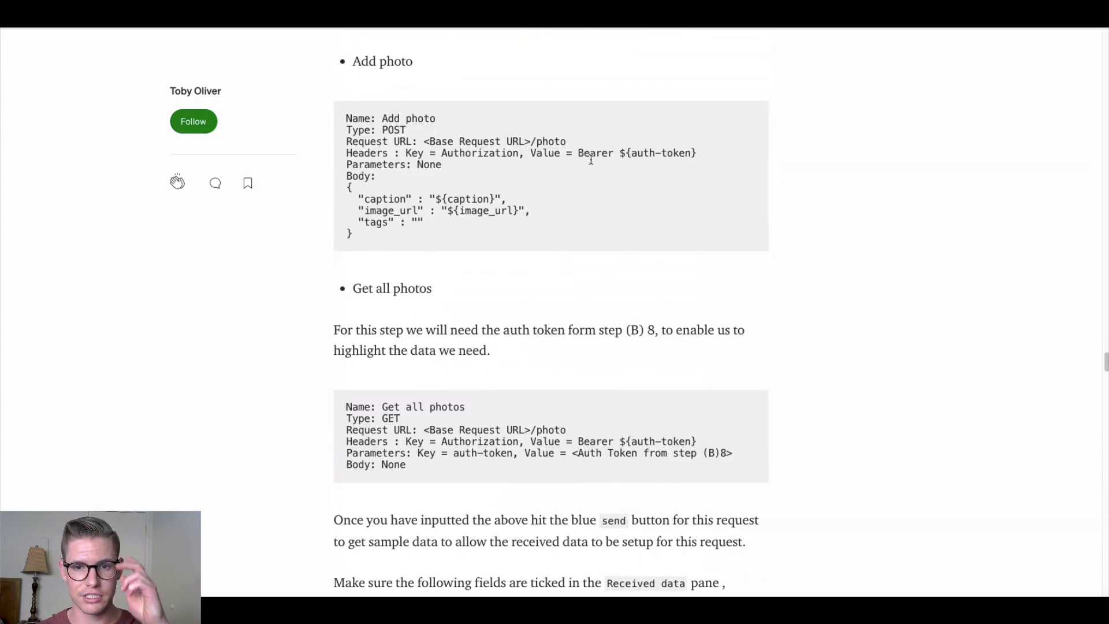
{"action": "left_click_drag", "start_coordinate": [578, 153], "coordinate": [709, 165]}
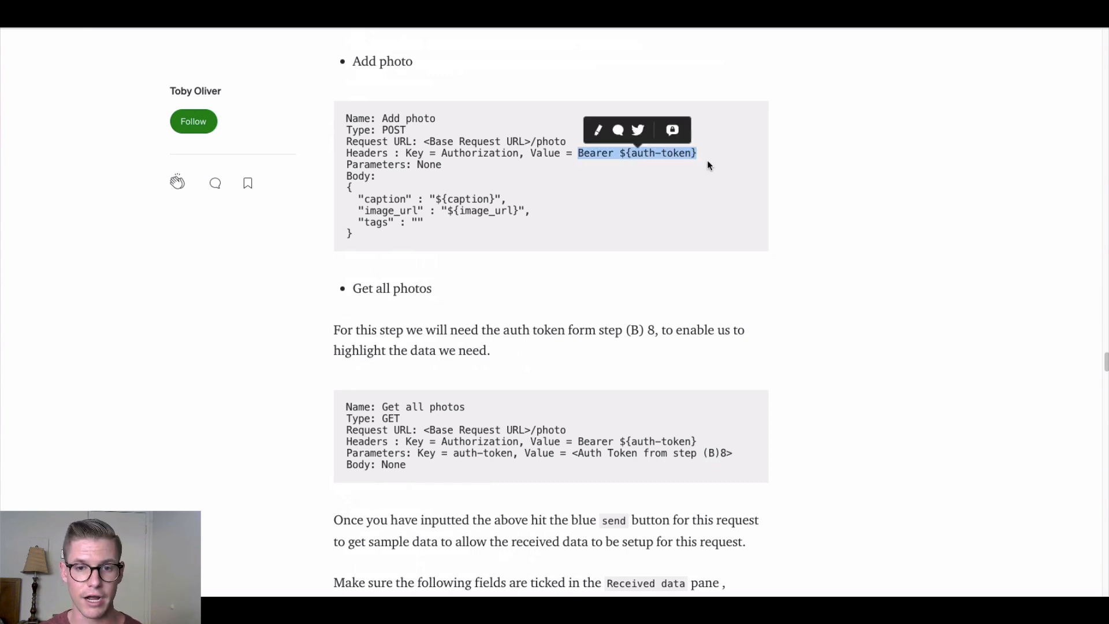
{"action": "left_click", "coordinate": [257, 331]}
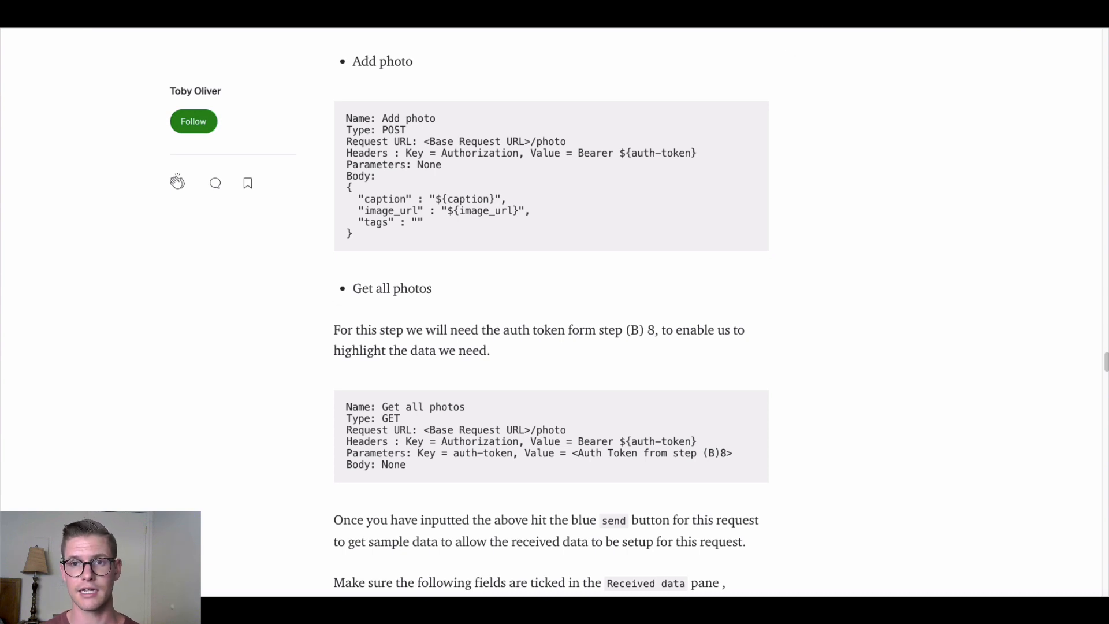
{"action": "left_click", "coordinate": [735, 29]}
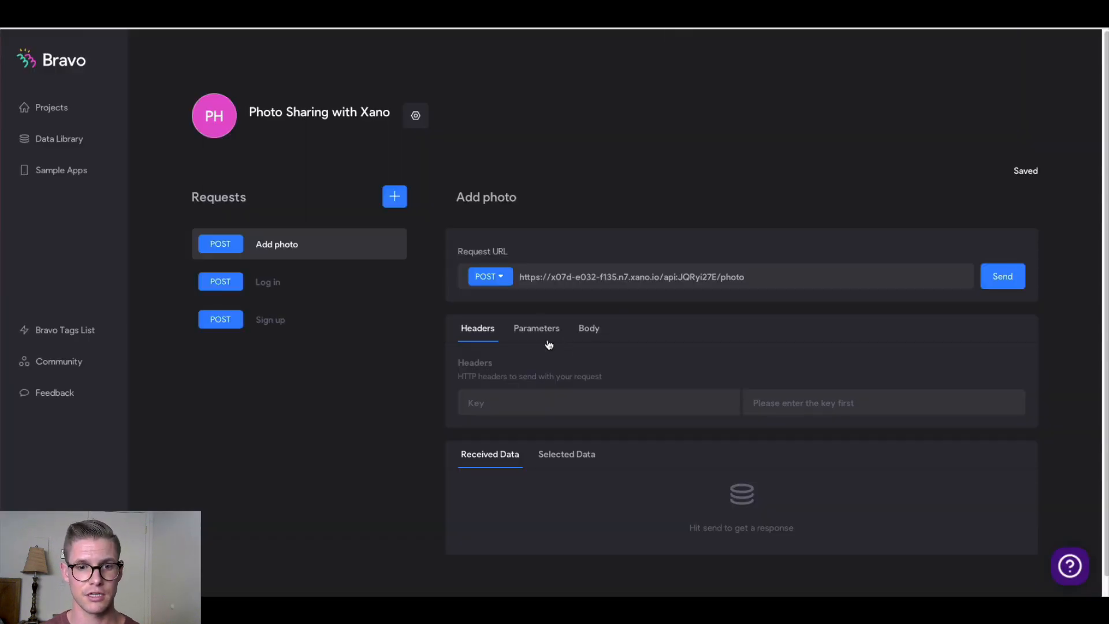
Add an Authorization header with the value Bearer ${auth-token}
{"action": "left_click", "coordinate": [524, 403]}
{"action": "type", "text": "Au"}
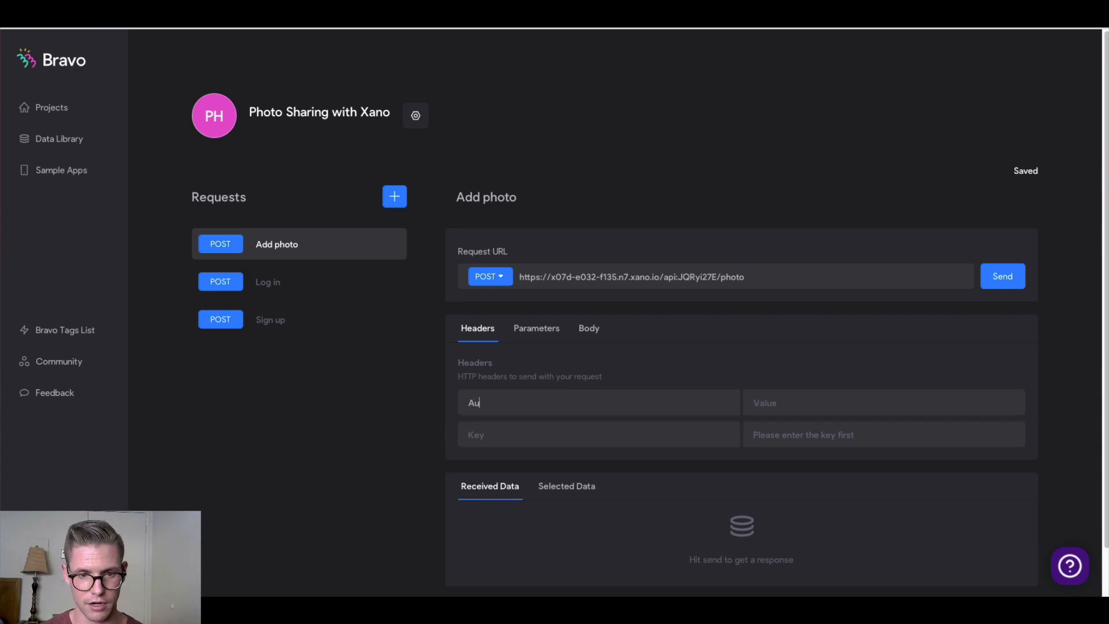
{"action": "type", "text": "thorization"}
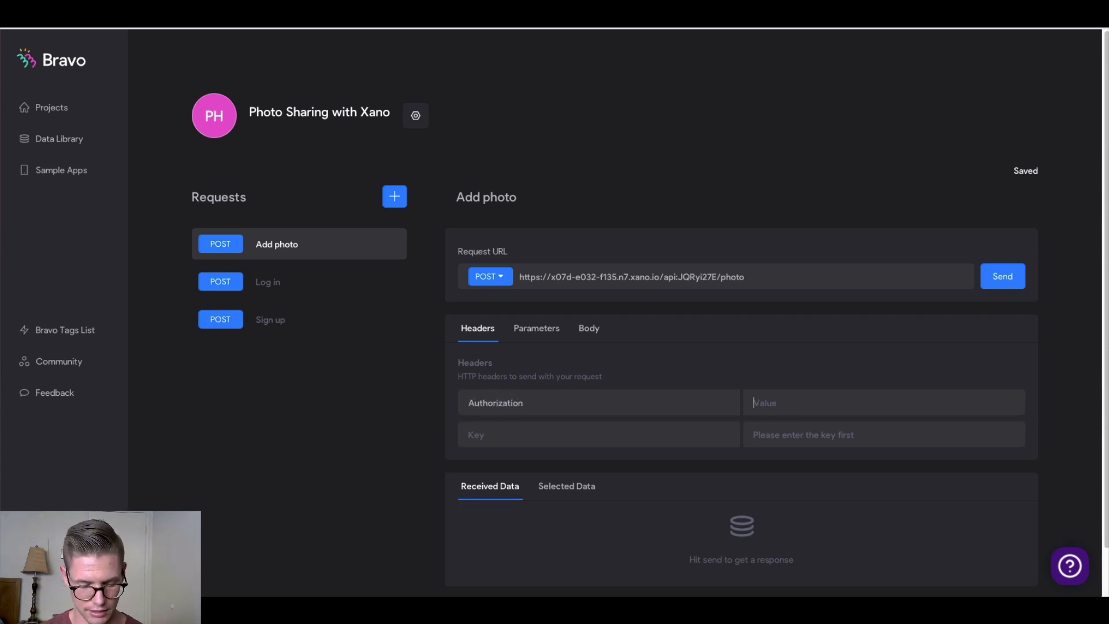
{"action": "key", "text": "ctrl+v"}
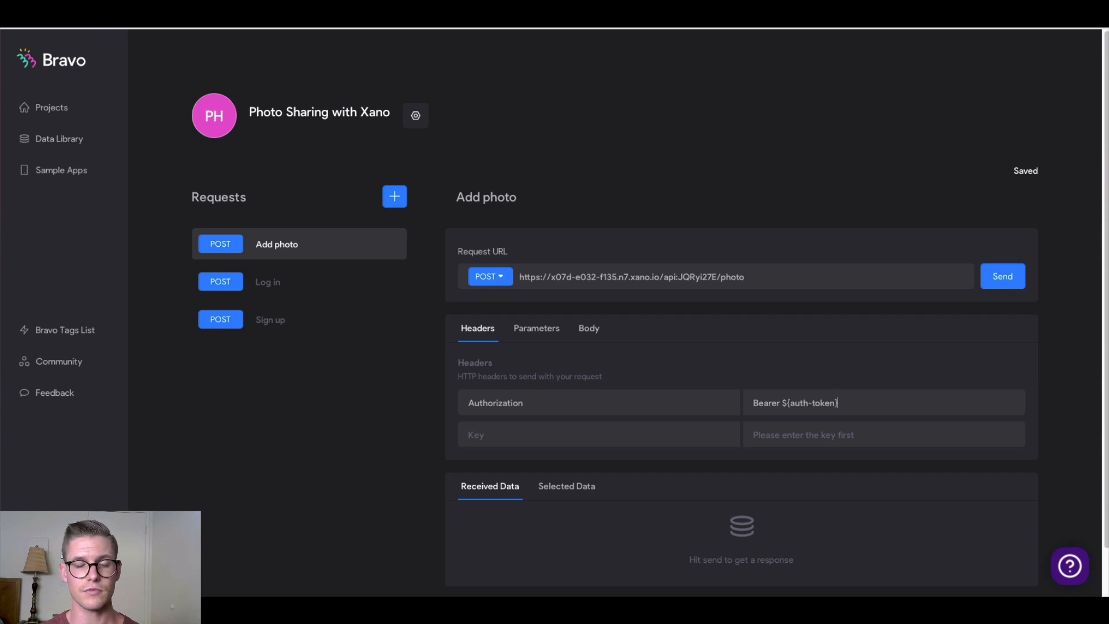
Set a JSON body pasted from the article, with caption, image_url and empty tags
{"action": "key", "text": "ctrl+Tab"}
{"action": "left_click_drag", "start_coordinate": [375, 245], "coordinate": [349, 188]}
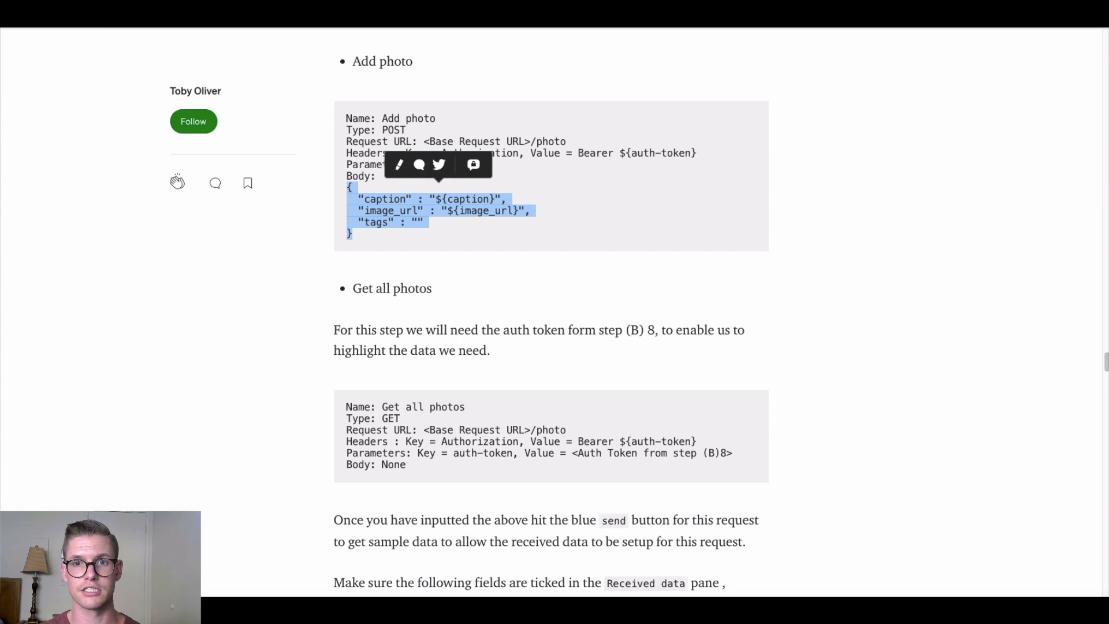
{"action": "key", "text": "ctrl+Tab"}
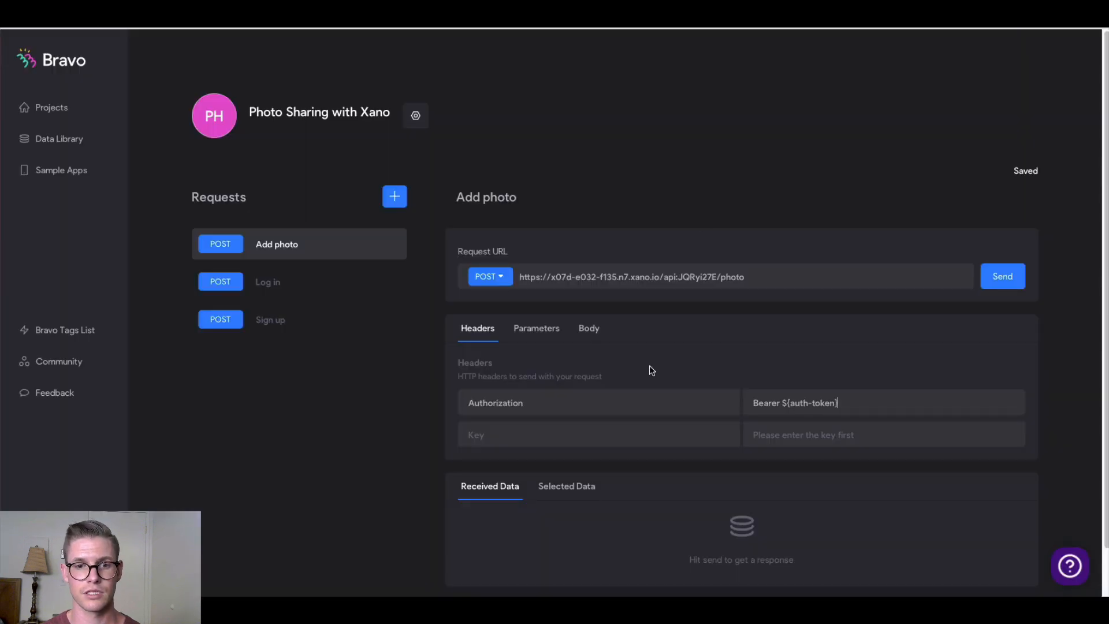
{"action": "left_click", "coordinate": [587, 329]}
{"action": "left_click", "coordinate": [567, 366]}
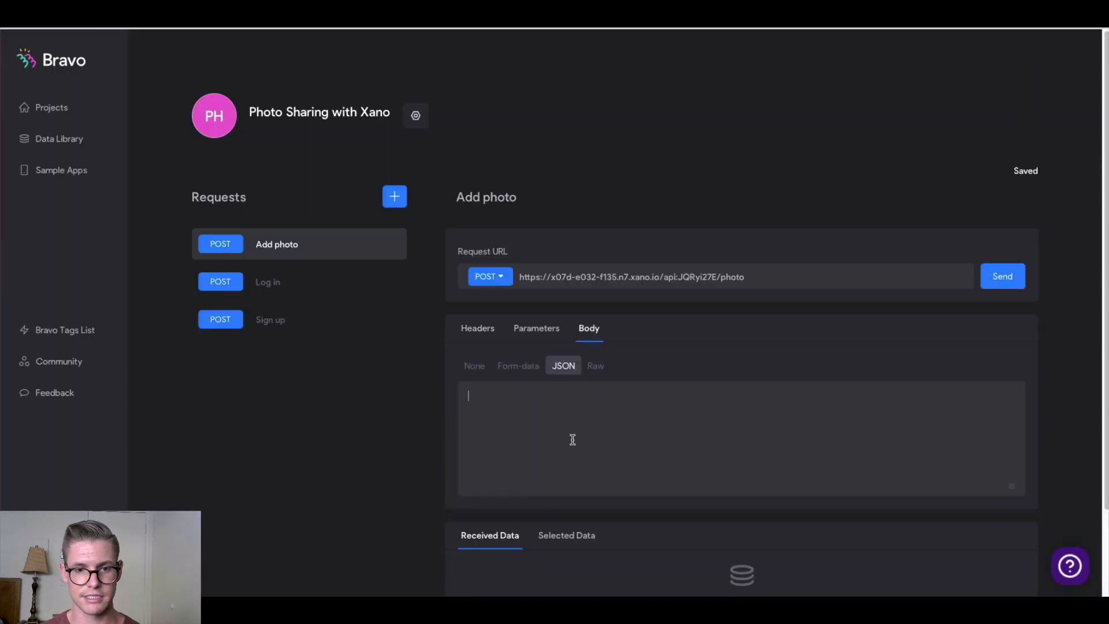
{"action": "key", "text": "ctrl+v"}
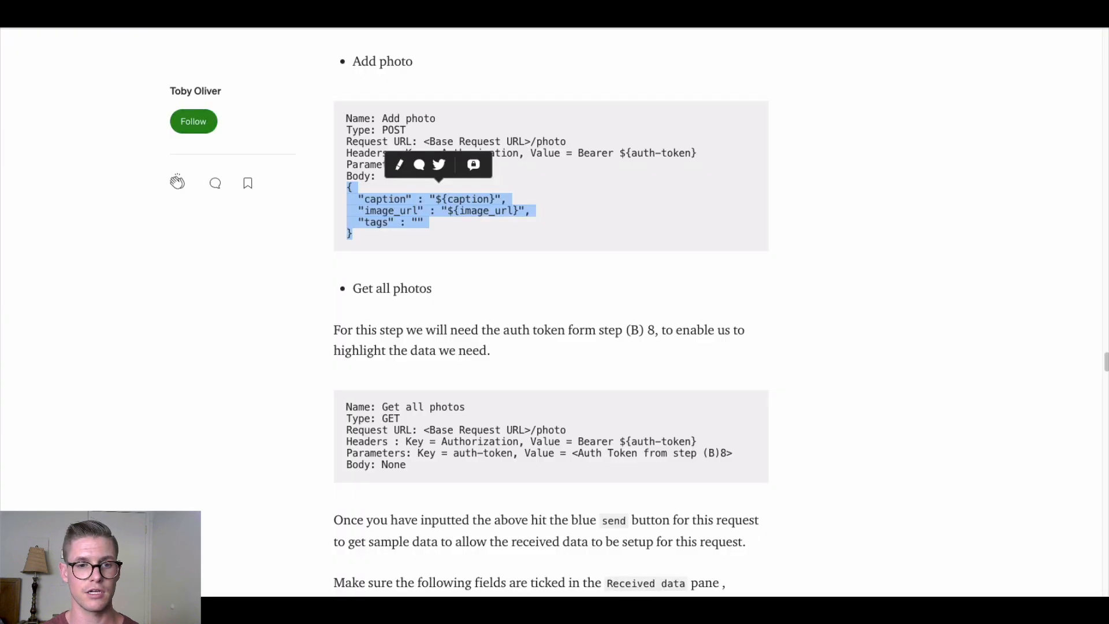
{"action": "left_click", "coordinate": [240, 328]}
{"action": "scroll", "coordinate": [312, 296], "scroll_direction": "down", "scroll_amount": 3}
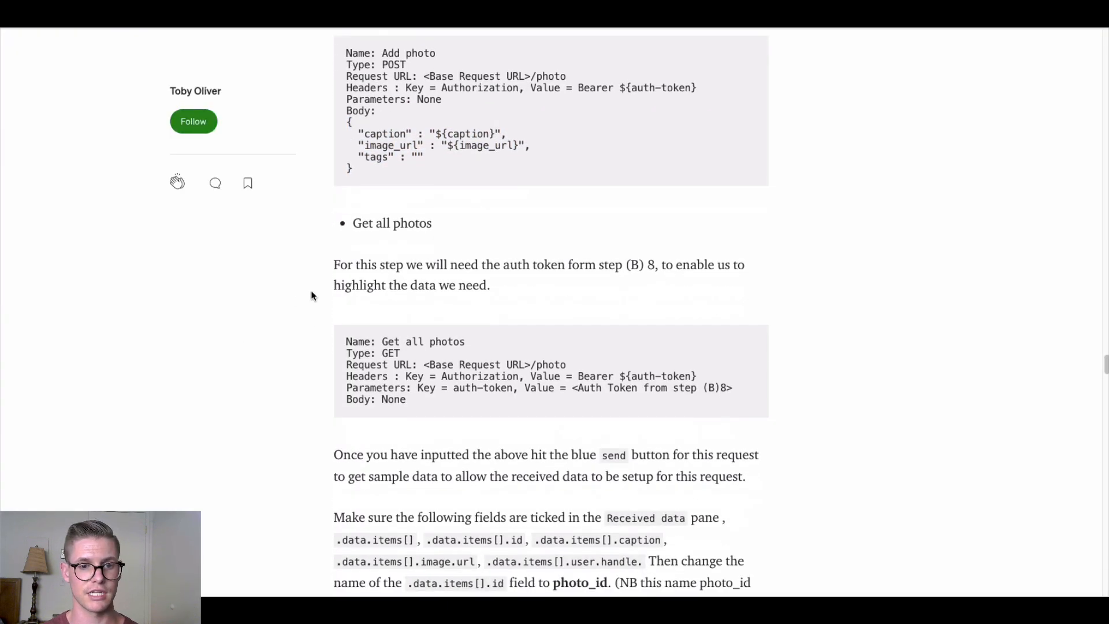
{"action": "scroll", "coordinate": [313, 294], "scroll_direction": "down", "scroll_amount": 3}
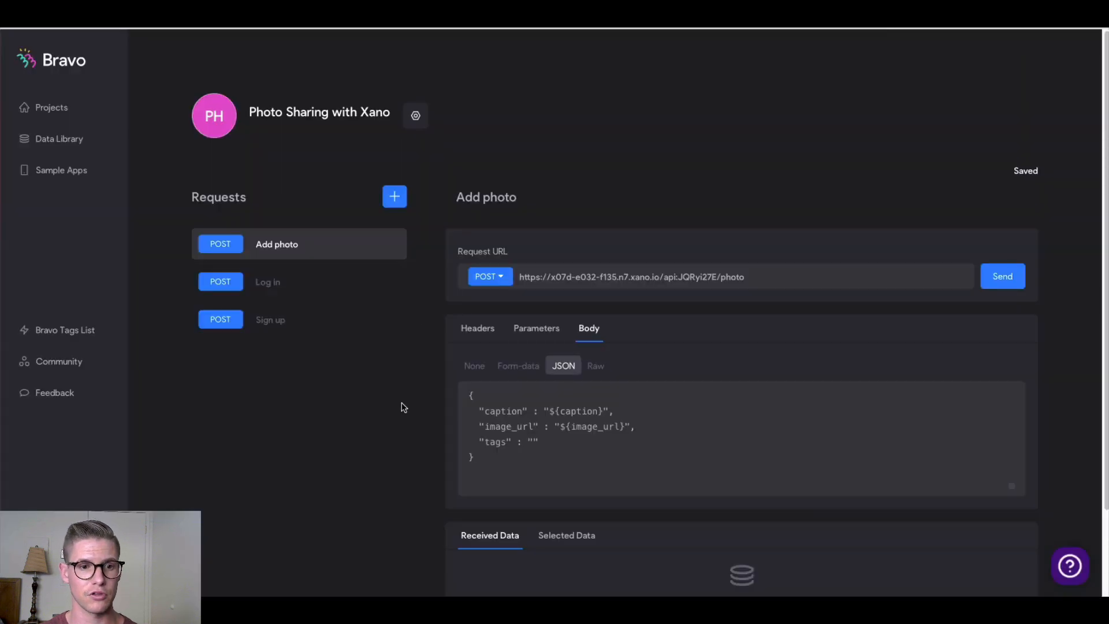
Create a request titled 'Get photos' and copy Xano's GET /photo endpoint URL
{"action": "left_click", "coordinate": [396, 199]}
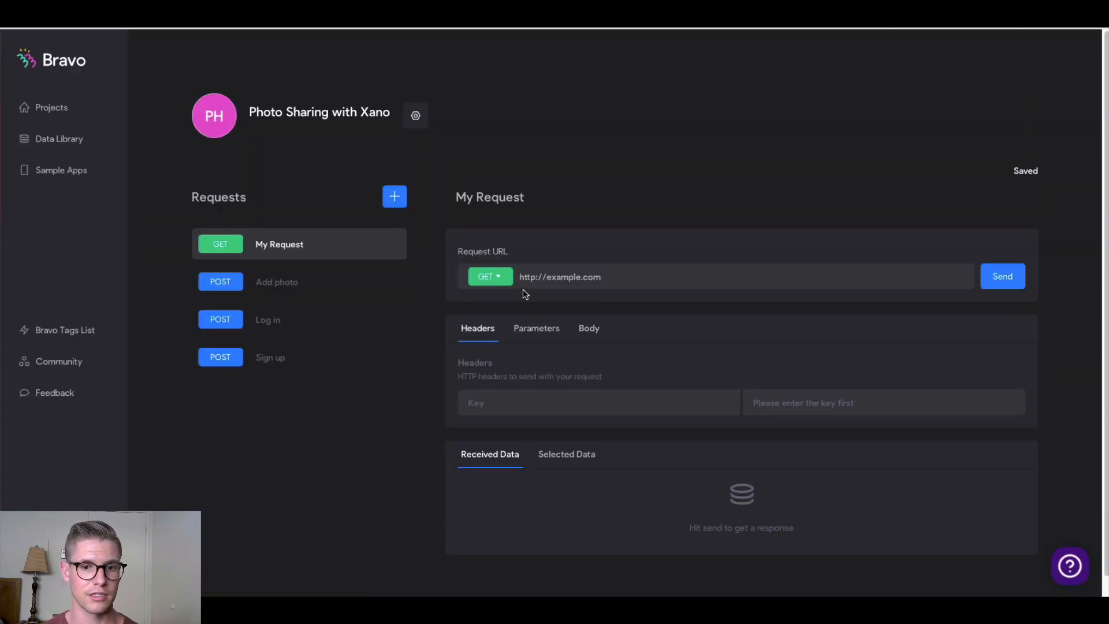
{"action": "left_click", "coordinate": [494, 200]}
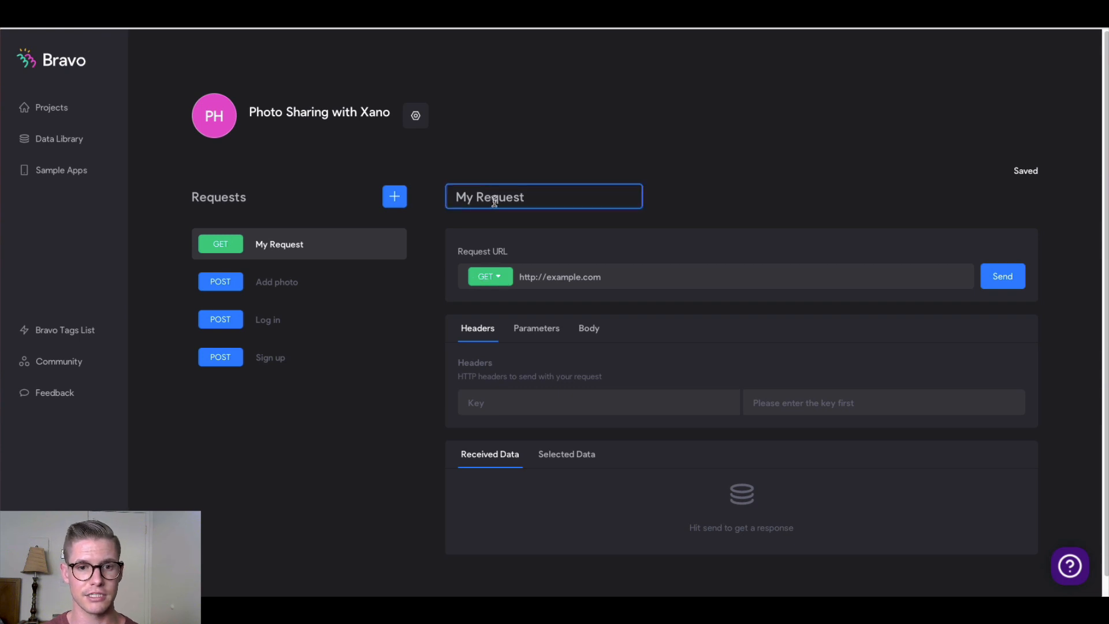
{"action": "triple_click", "coordinate": [494, 201]}
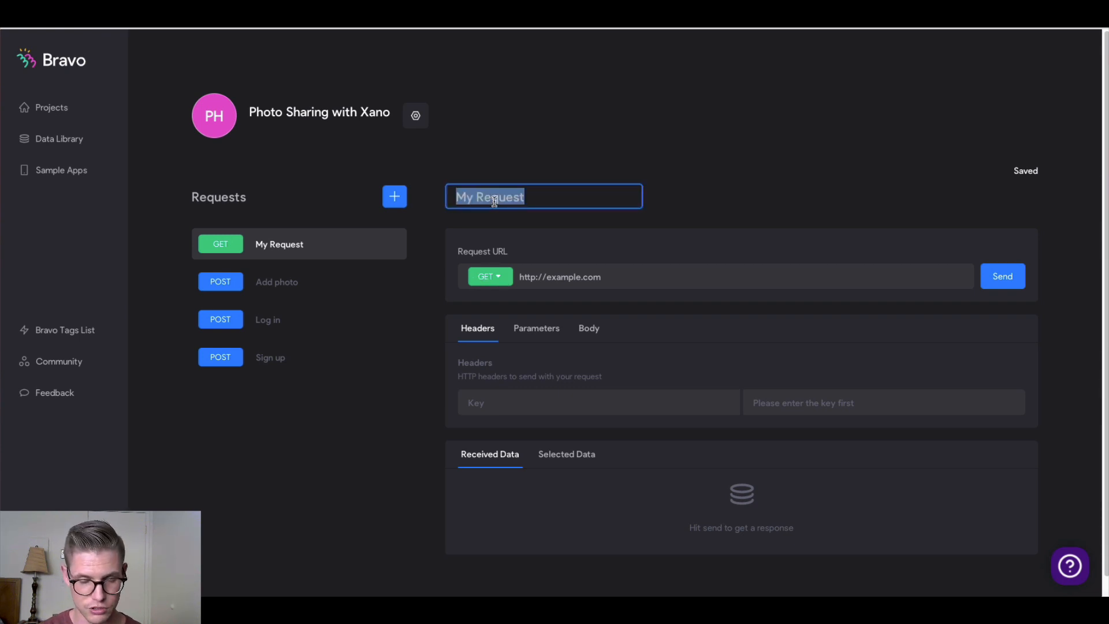
{"action": "type", "text": "Get photos"}
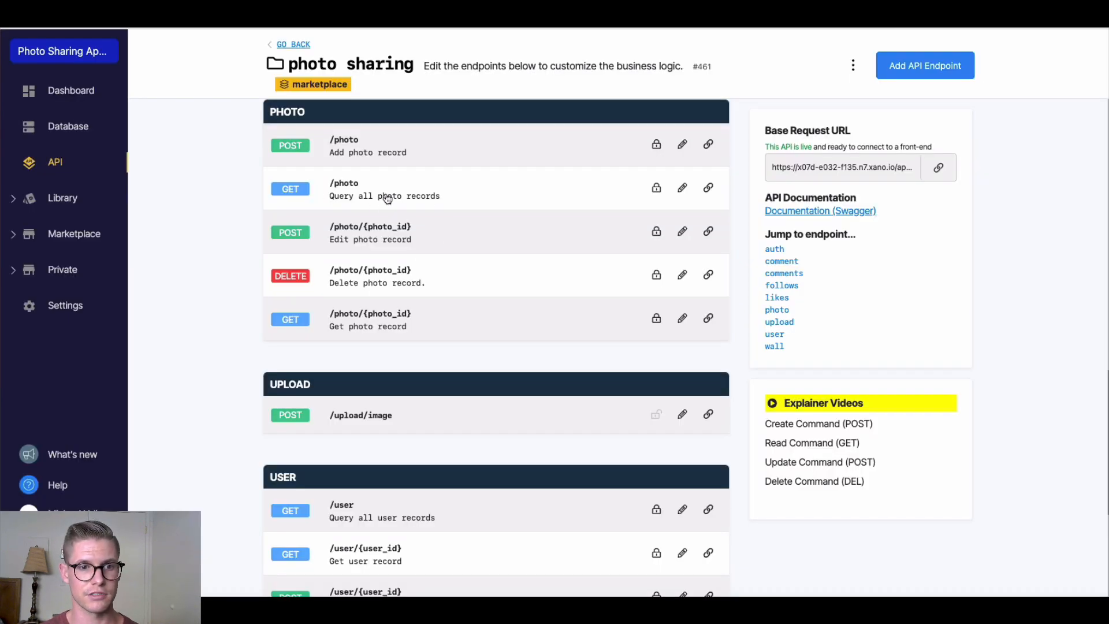
{"action": "left_click", "coordinate": [705, 194]}
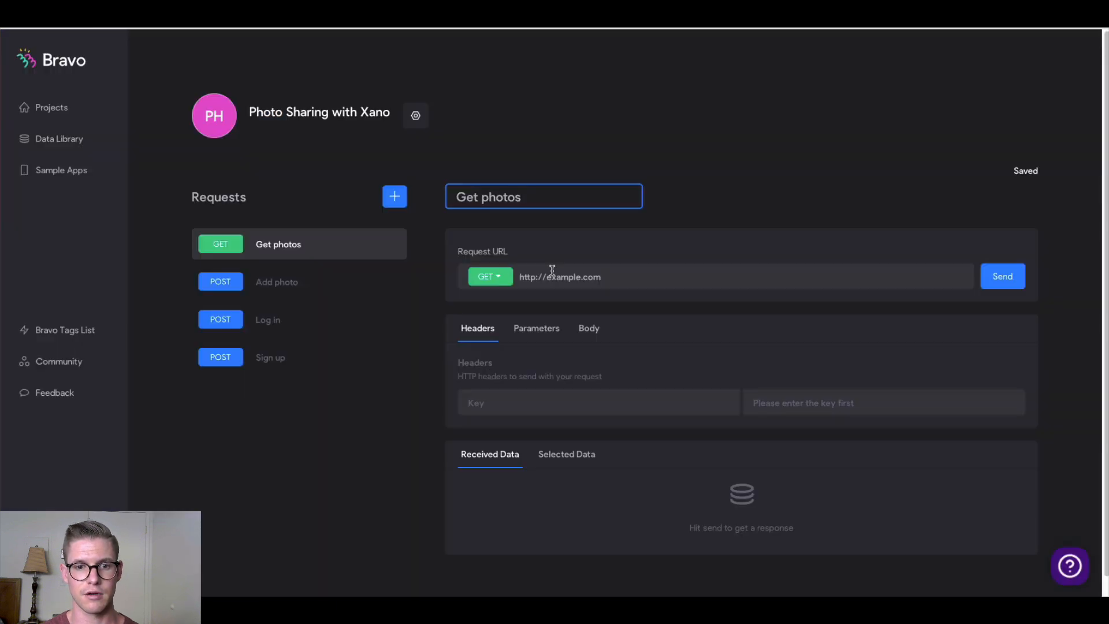
Paste the Xano /photo URL as the request URL and enter header Authorization: Bearer ${auth-token}
{"action": "triple_click", "coordinate": [553, 277]}
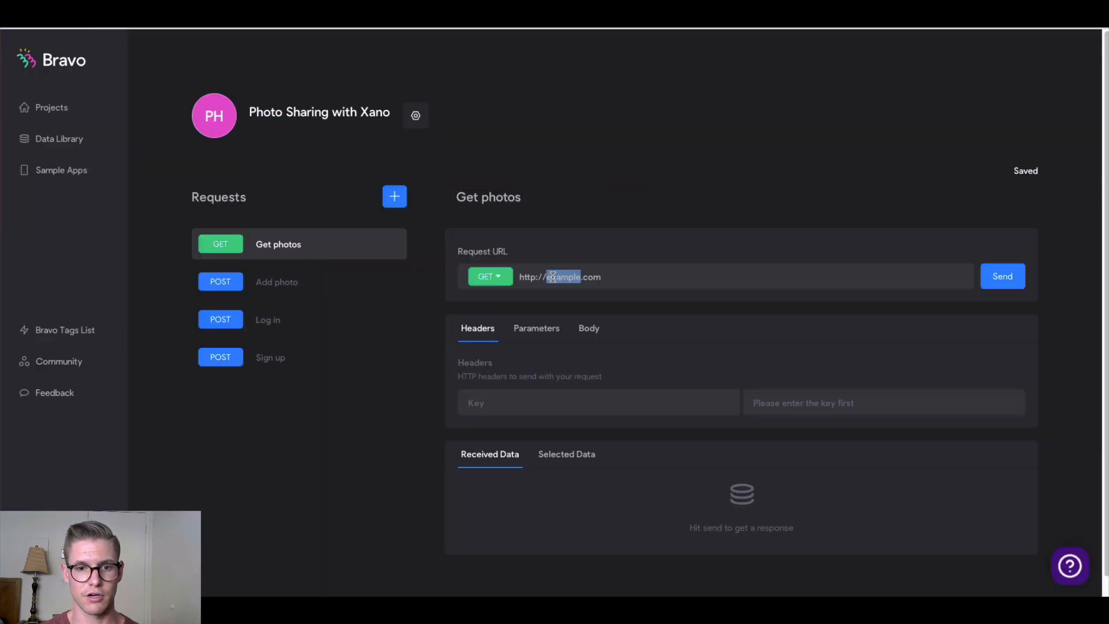
{"action": "type", "text": "https://x07d-e032-f135.n7.xano.io/api:JQRyi27E/photo"}
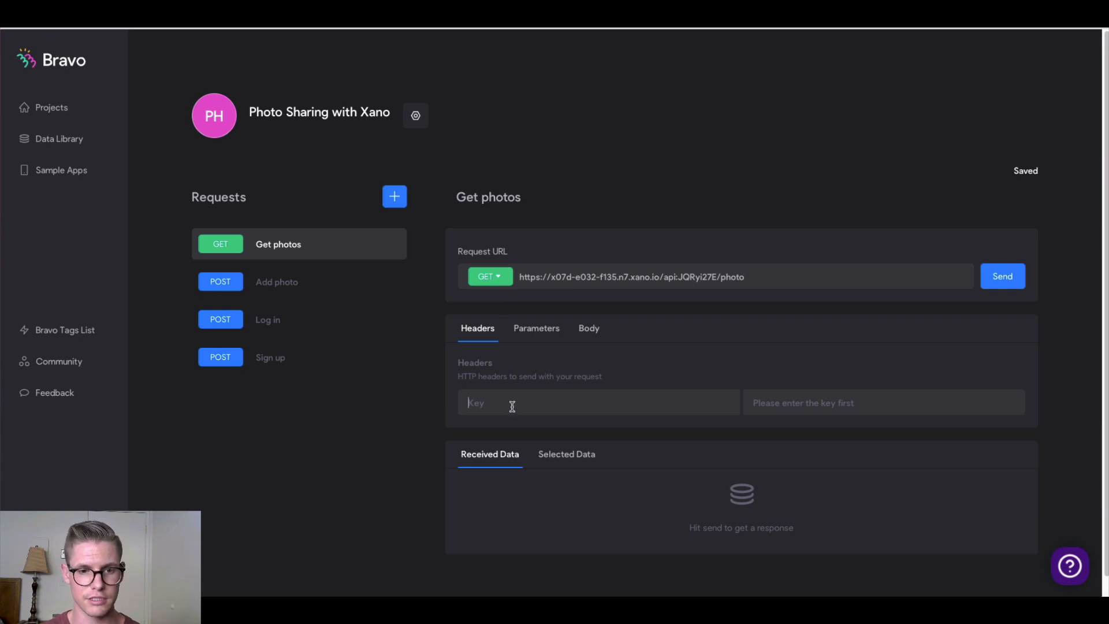
{"action": "type", "text": "Authorization"}
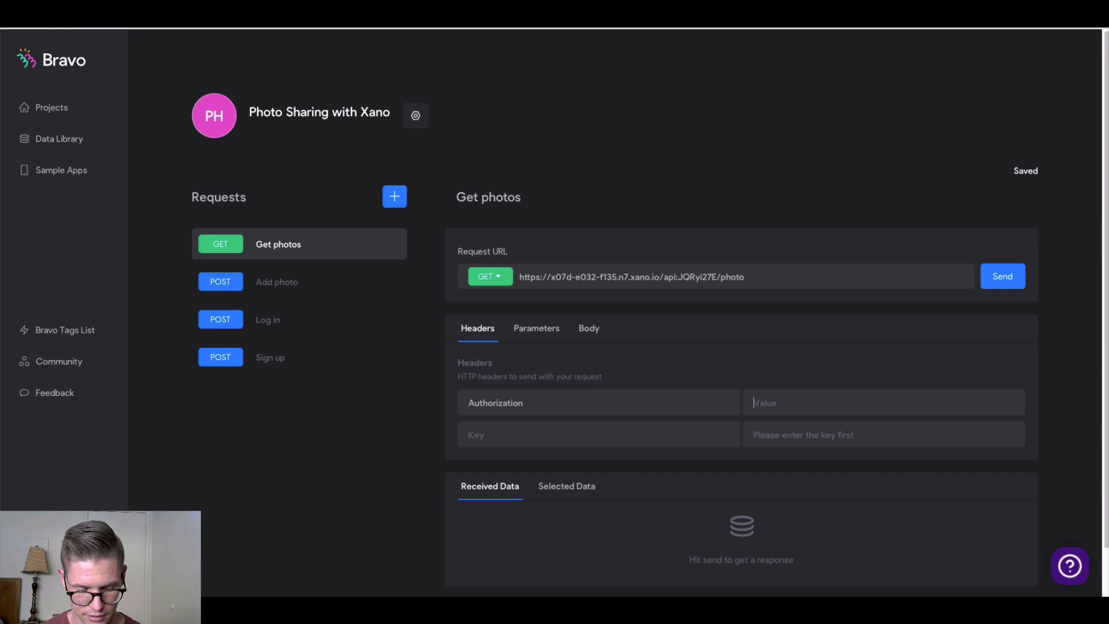
{"action": "type", "text": "Bearer"}
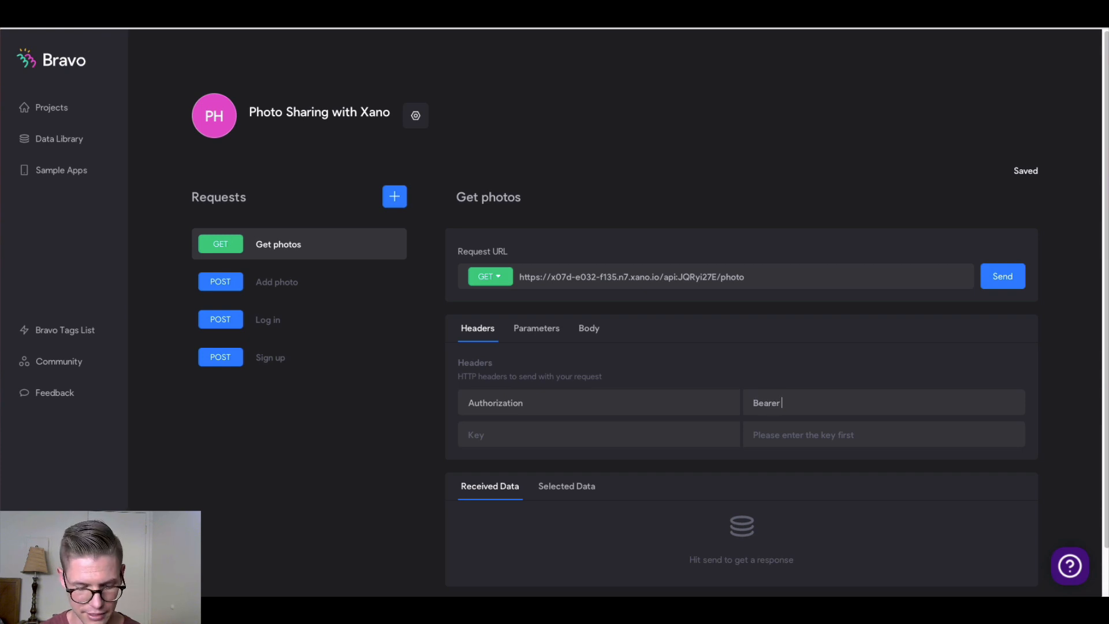
{"action": "type", "text": " ${"}
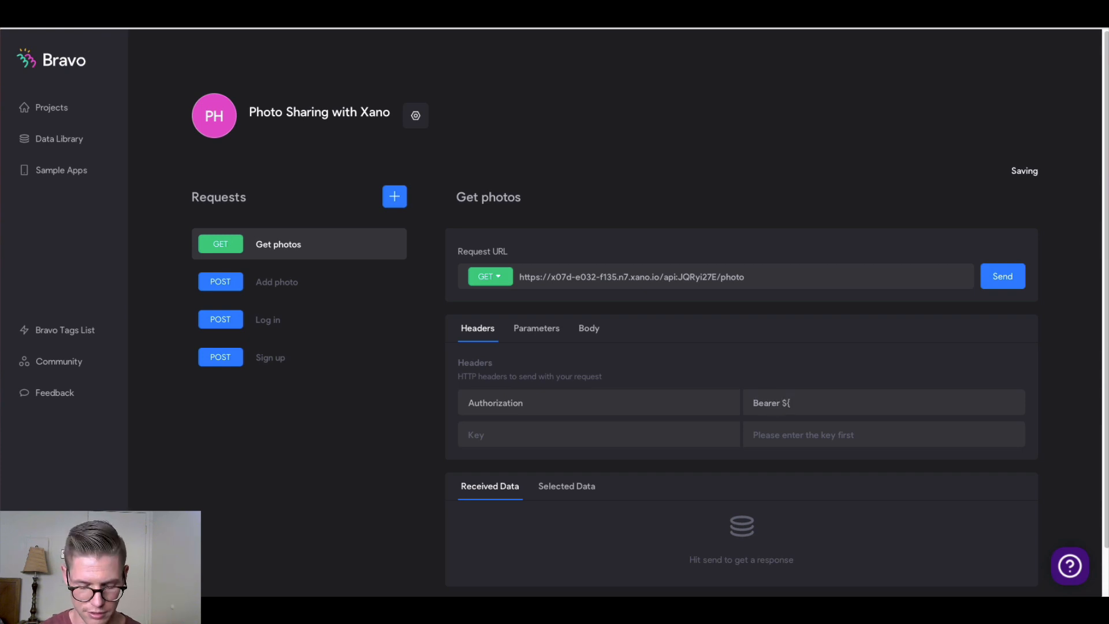
{"action": "type", "text": "auth-token"}
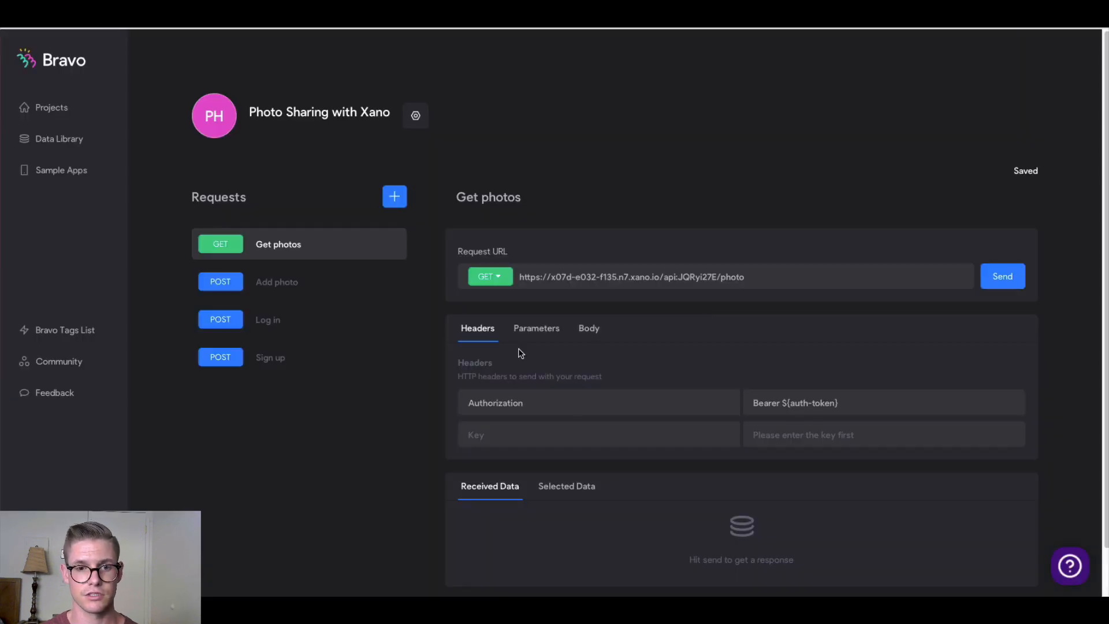
In the Parameters tab, enter auth-token as a new parameter key
{"action": "left_click", "coordinate": [531, 329]}
{"action": "type", "text": "auth-"}
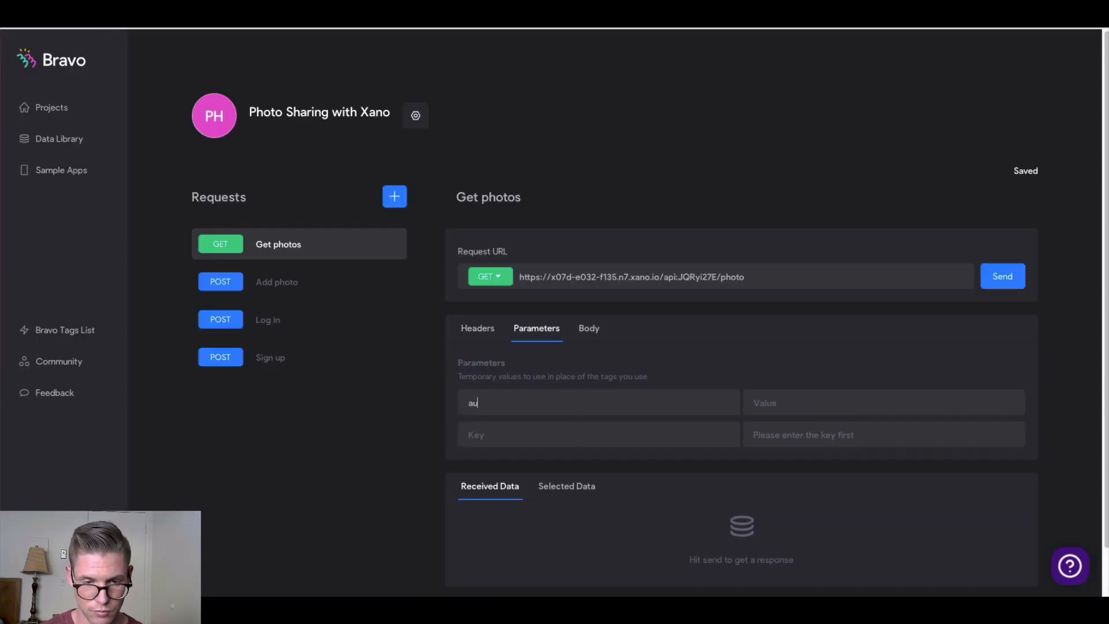
{"action": "type", "text": "token"}
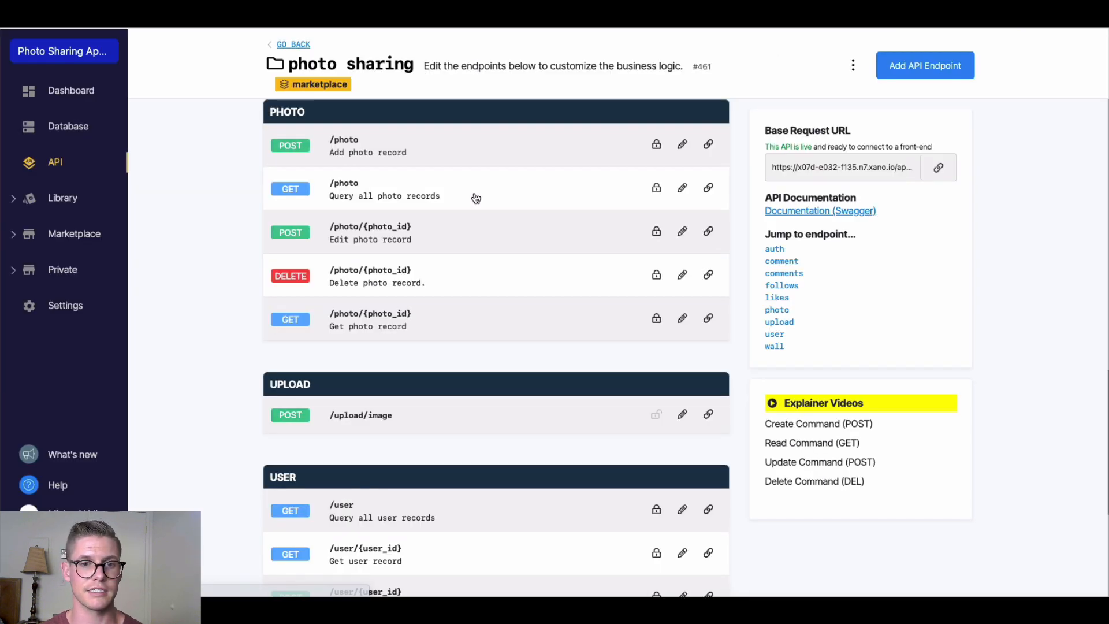
Generate an auth token for a test user on Xano's GET /photo endpoint and copy it
{"action": "left_click", "coordinate": [476, 199]}
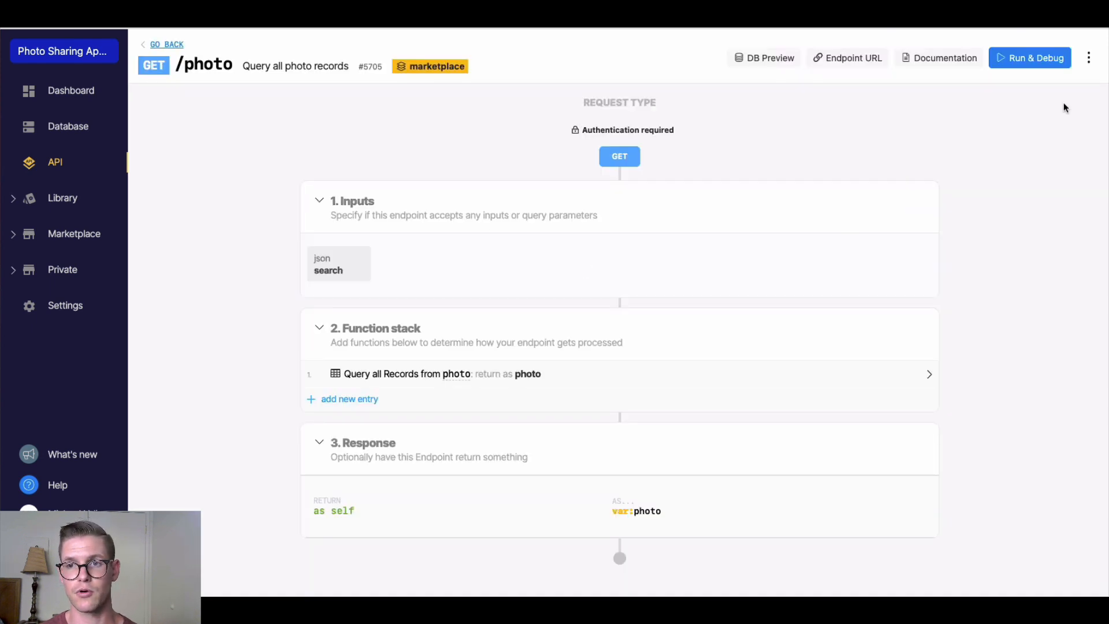
{"action": "left_click", "coordinate": [1035, 63]}
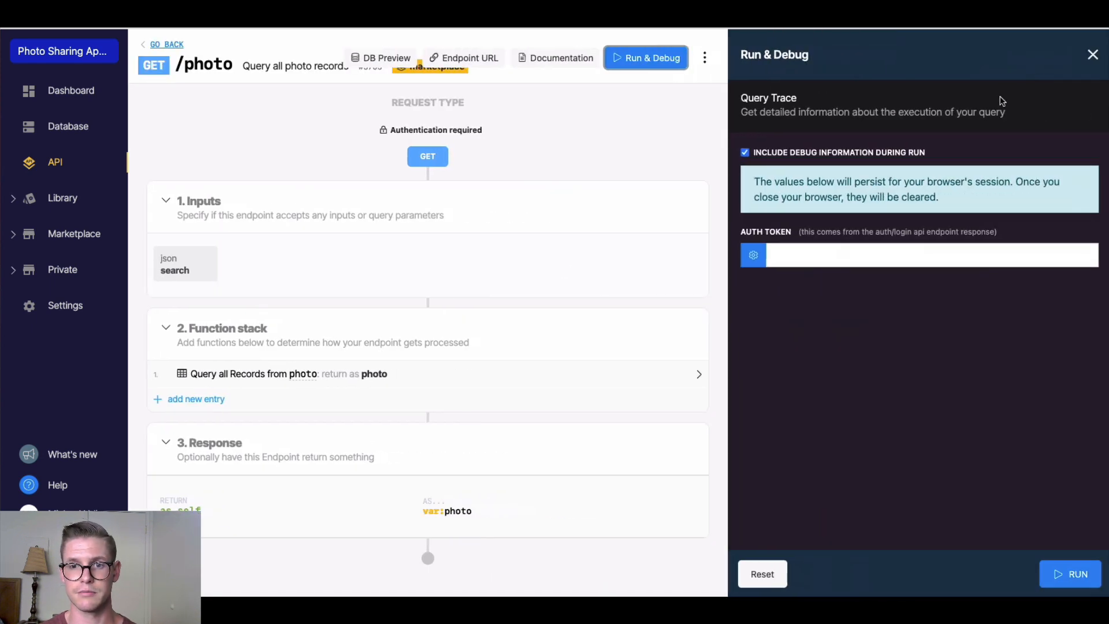
{"action": "left_click", "coordinate": [752, 257]}
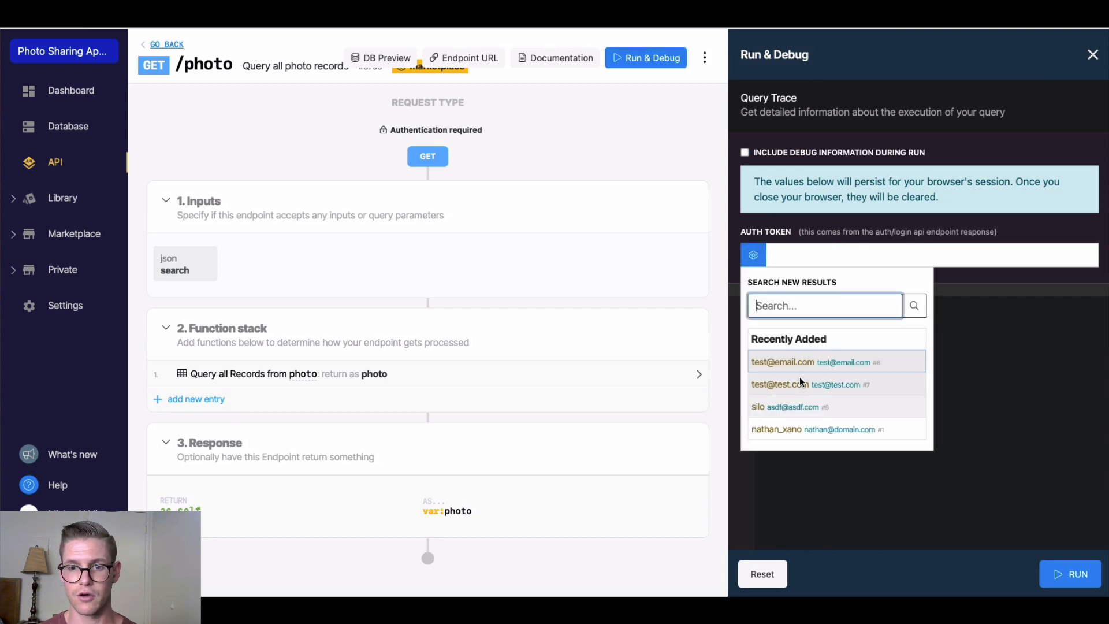
{"action": "left_click", "coordinate": [788, 364]}
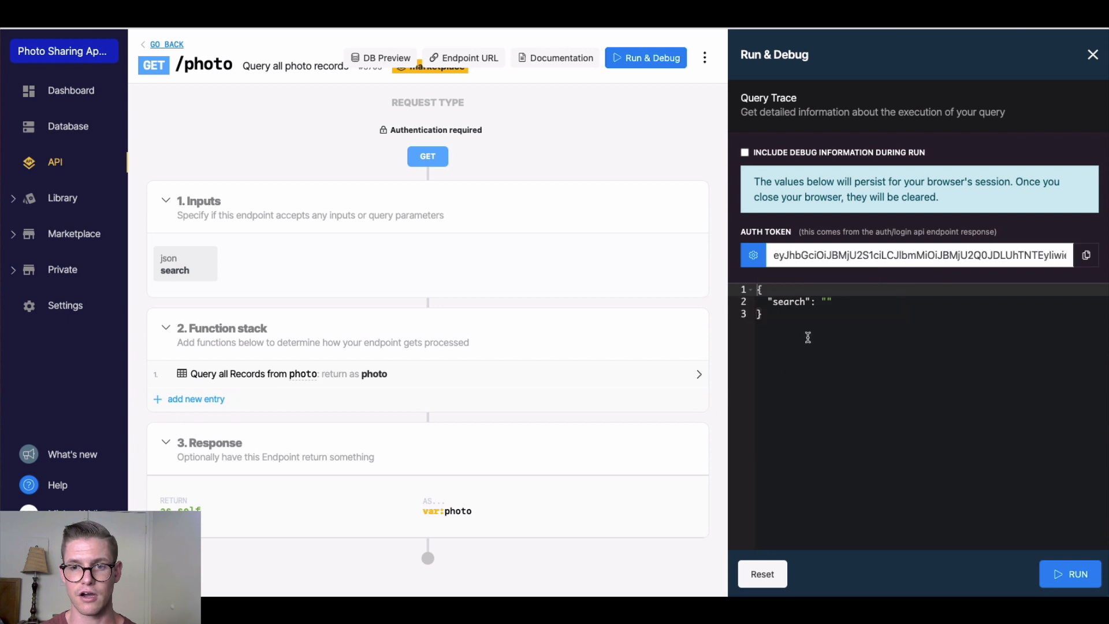
{"action": "left_click", "coordinate": [1087, 261]}
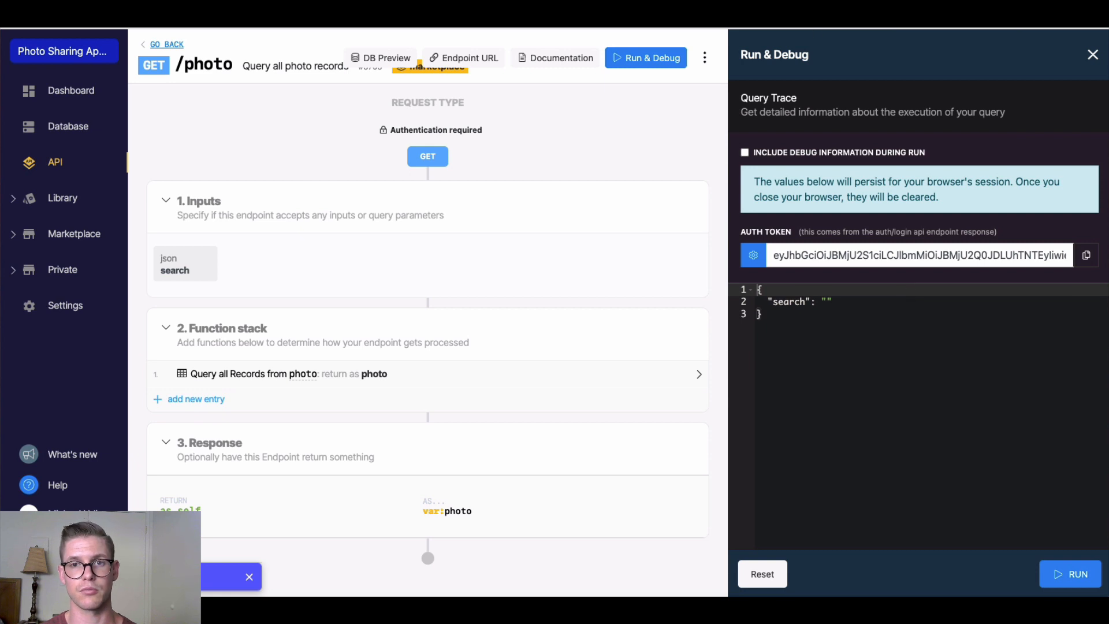
{"action": "key", "text": "ctrl+Tab"}
Paste the auth token into the Get photos parameter and send the request to load 3 photo items
{"action": "left_click", "coordinate": [779, 400]}
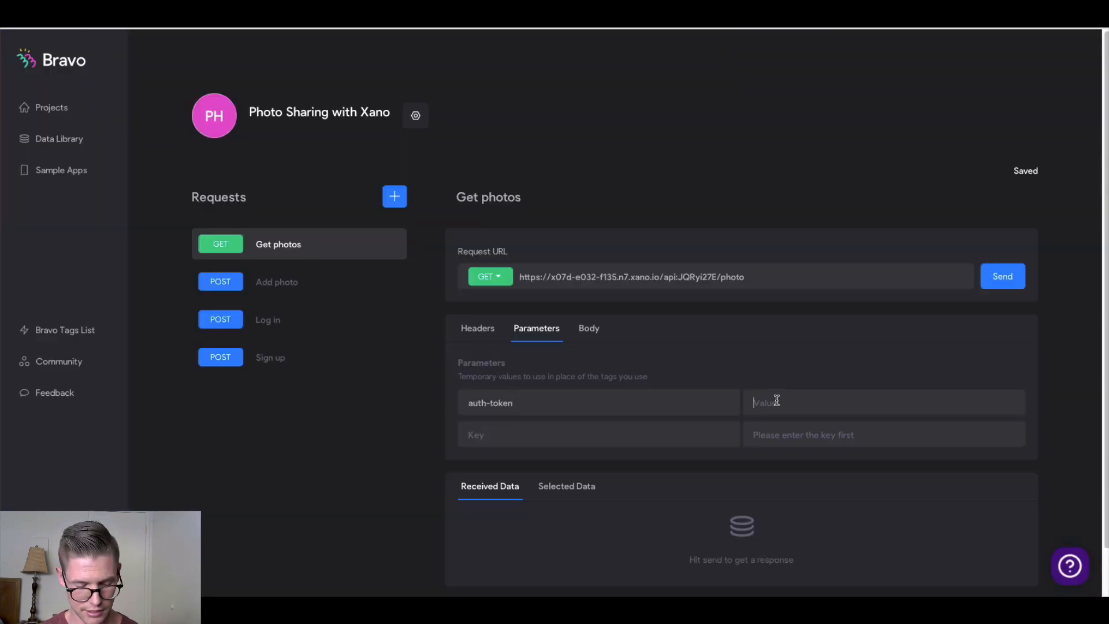
{"action": "key", "text": "ctrl+v"}
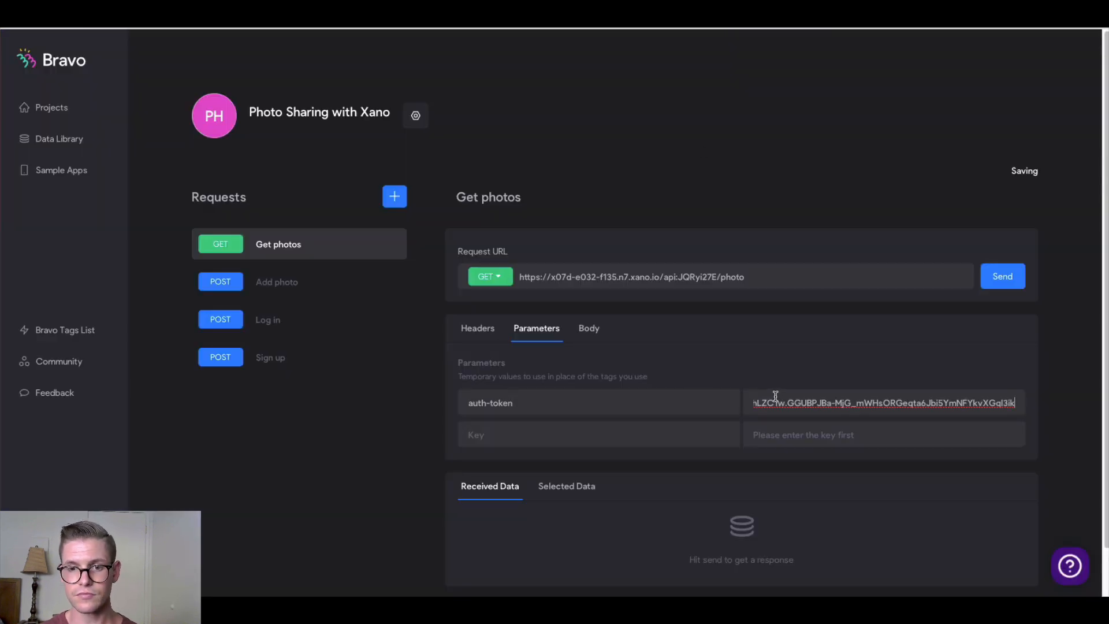
{"action": "scroll", "coordinate": [612, 404], "scroll_direction": "down", "scroll_amount": 1}
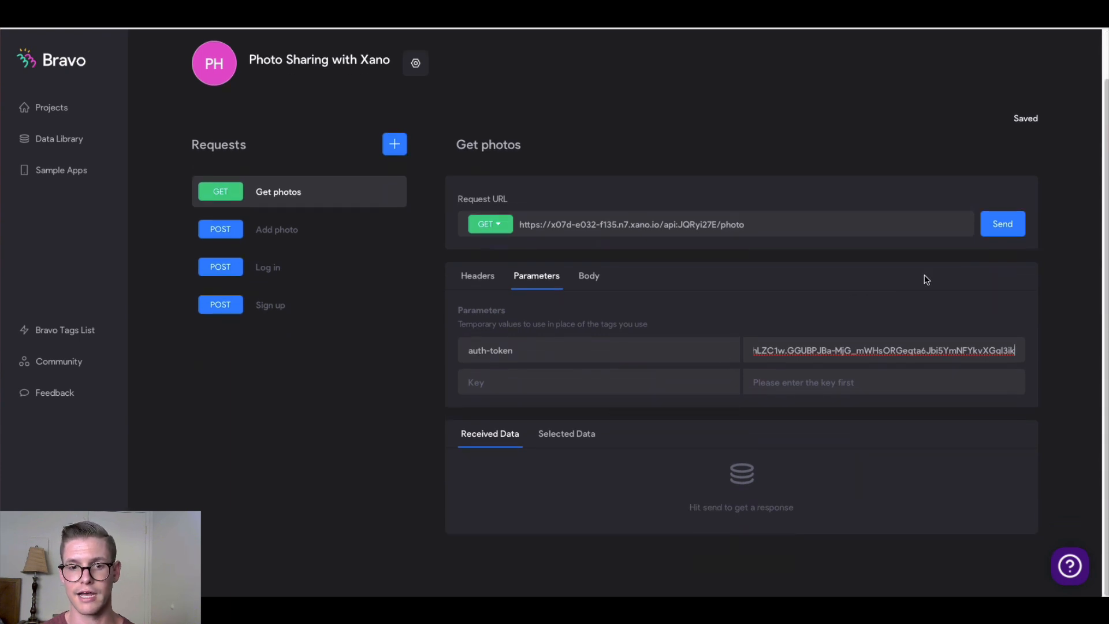
{"action": "left_click", "coordinate": [1006, 231]}
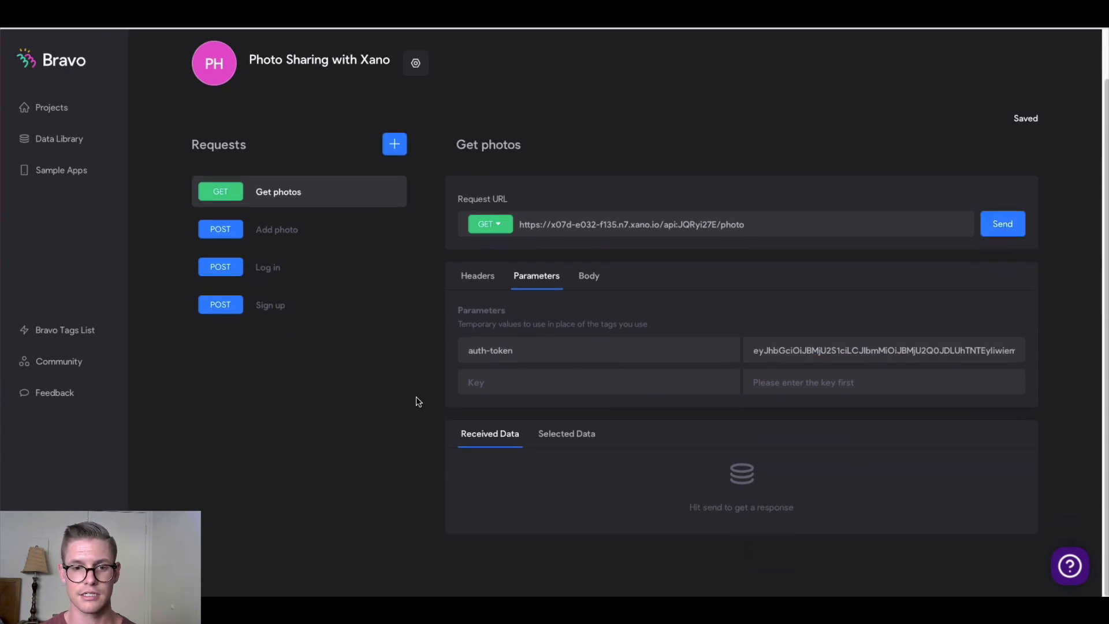
{"action": "scroll", "coordinate": [419, 398], "scroll_direction": "down", "scroll_amount": 5}
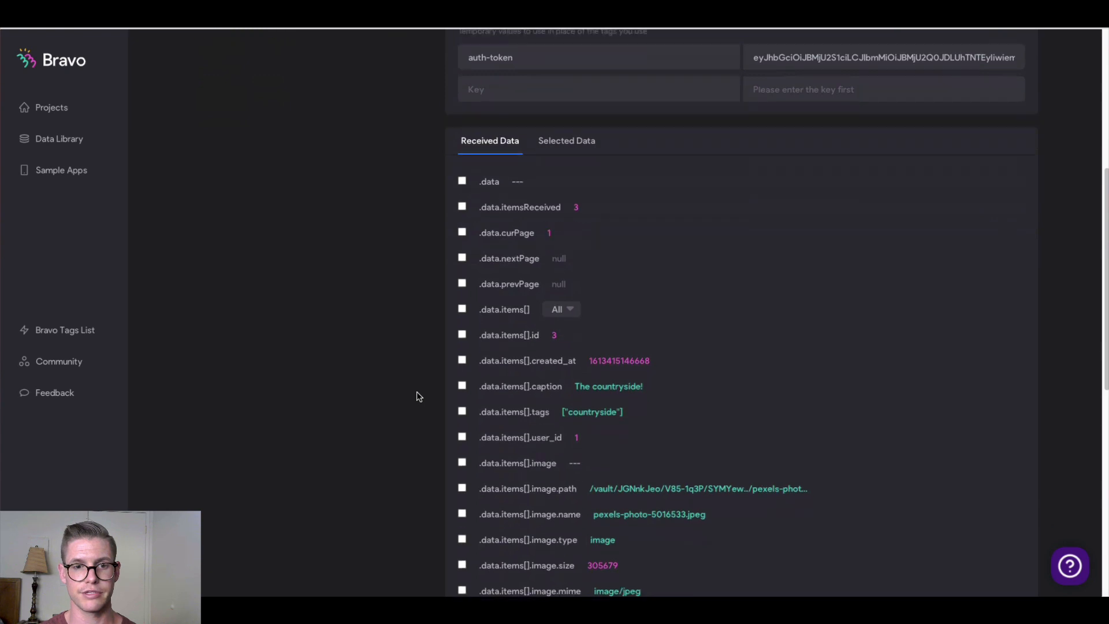
{"action": "scroll", "coordinate": [419, 397], "scroll_direction": "down", "scroll_amount": 3}
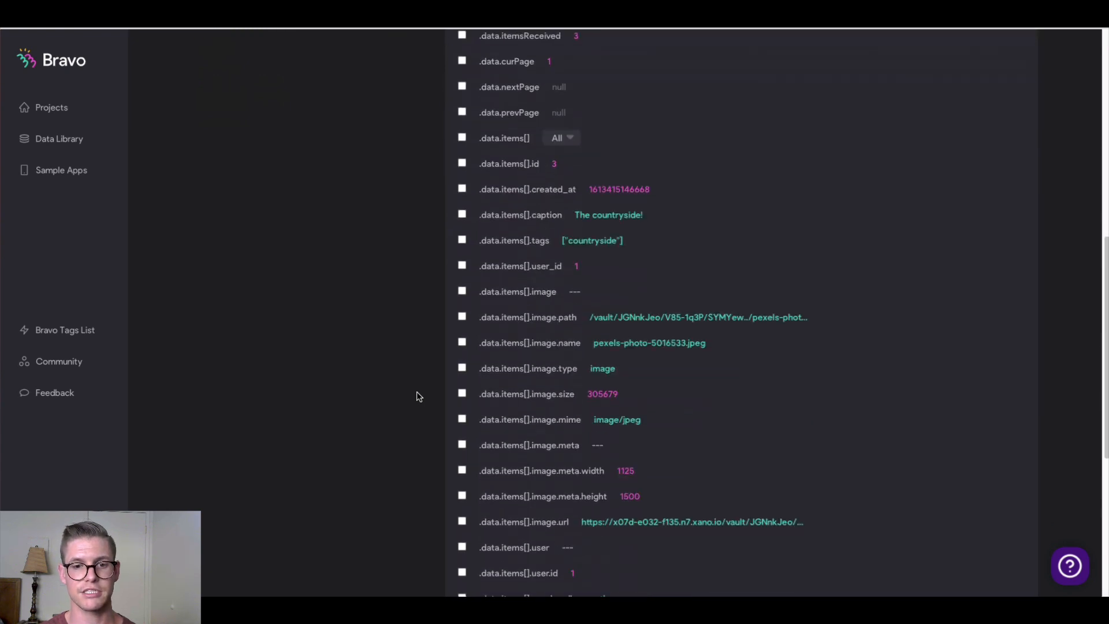
Read the tutorial's Get all photos section on which fields to tick and renaming id to photo_id
{"action": "key", "text": "ctrl+Tab"}
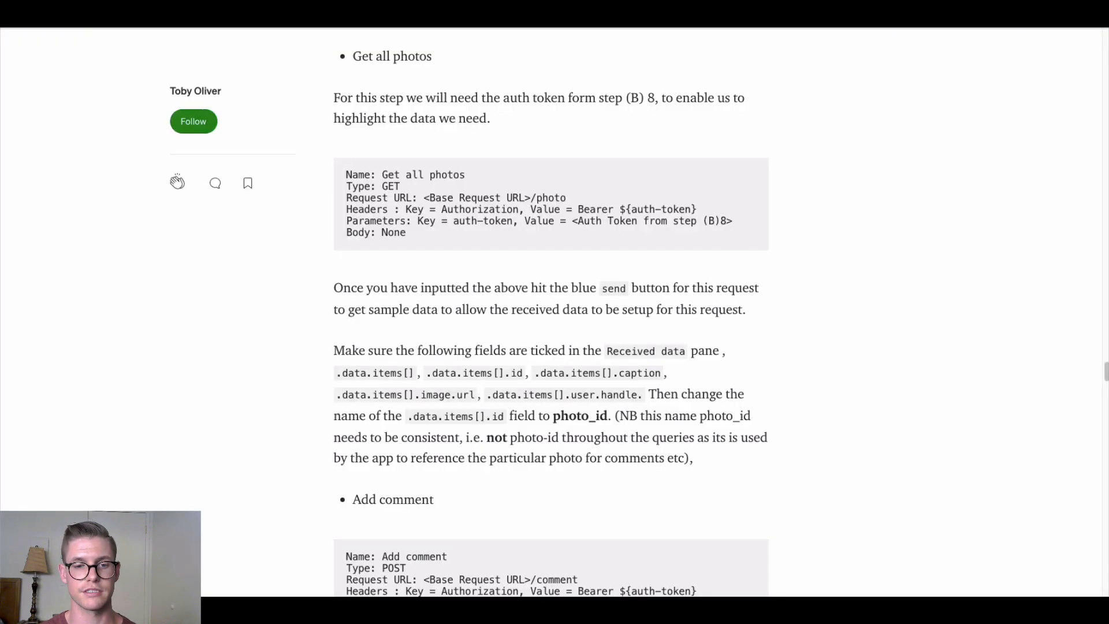
{"action": "scroll", "coordinate": [317, 354], "scroll_direction": "down", "scroll_amount": 1}
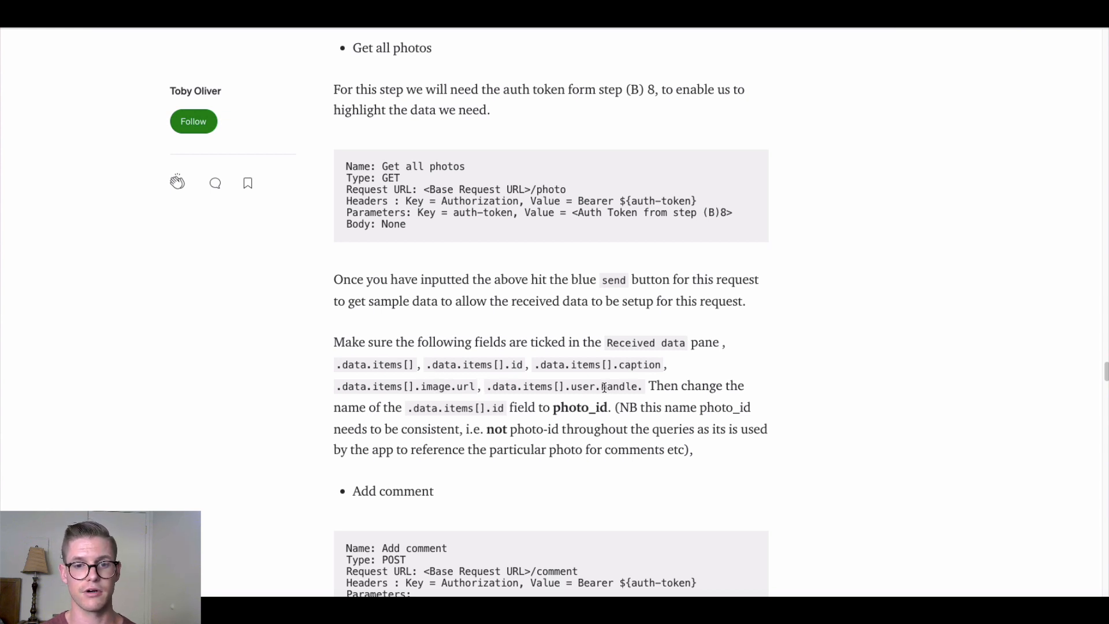
Tick .data.items[], id, caption, image.url and user.handle in the Get photos received data
{"action": "left_click", "coordinate": [734, 18]}
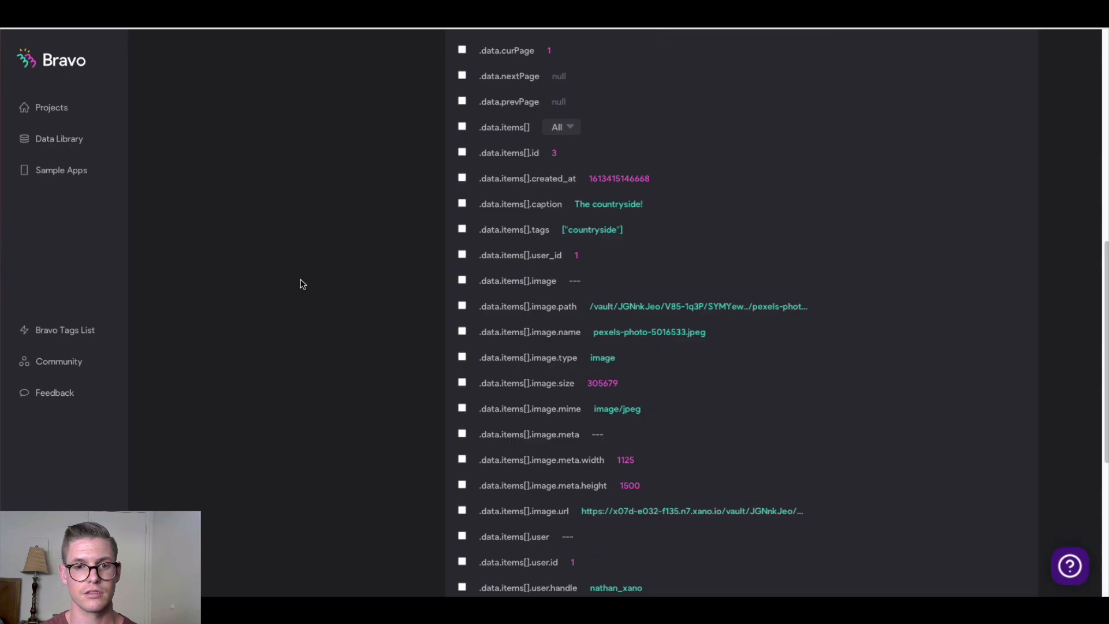
{"action": "scroll", "coordinate": [375, 282], "scroll_direction": "up", "scroll_amount": 1}
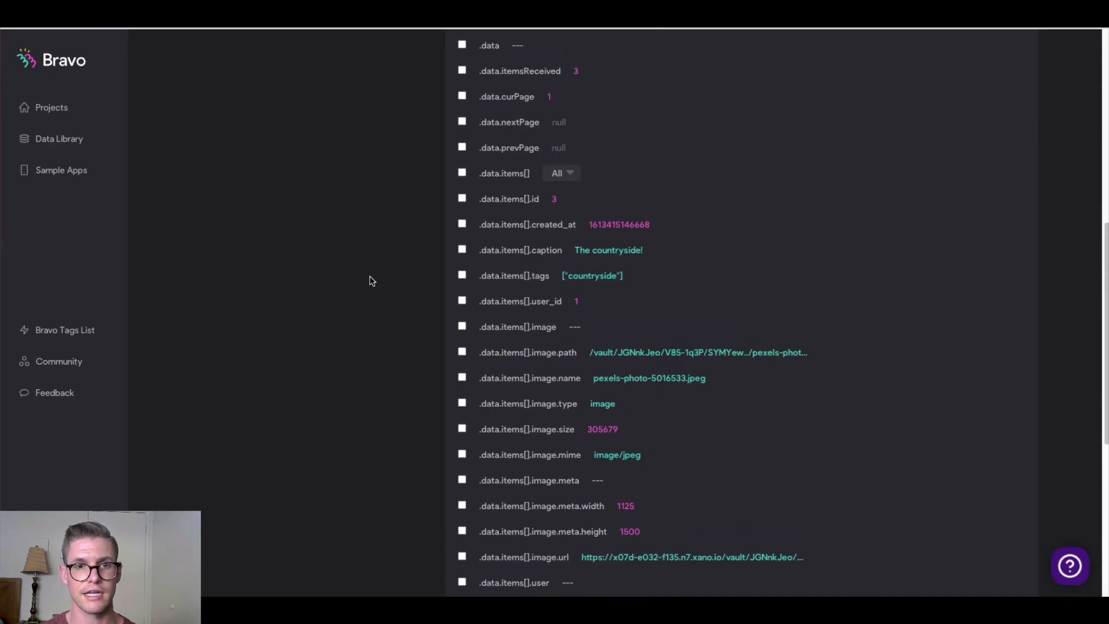
{"action": "scroll", "coordinate": [371, 282], "scroll_direction": "down", "scroll_amount": 1}
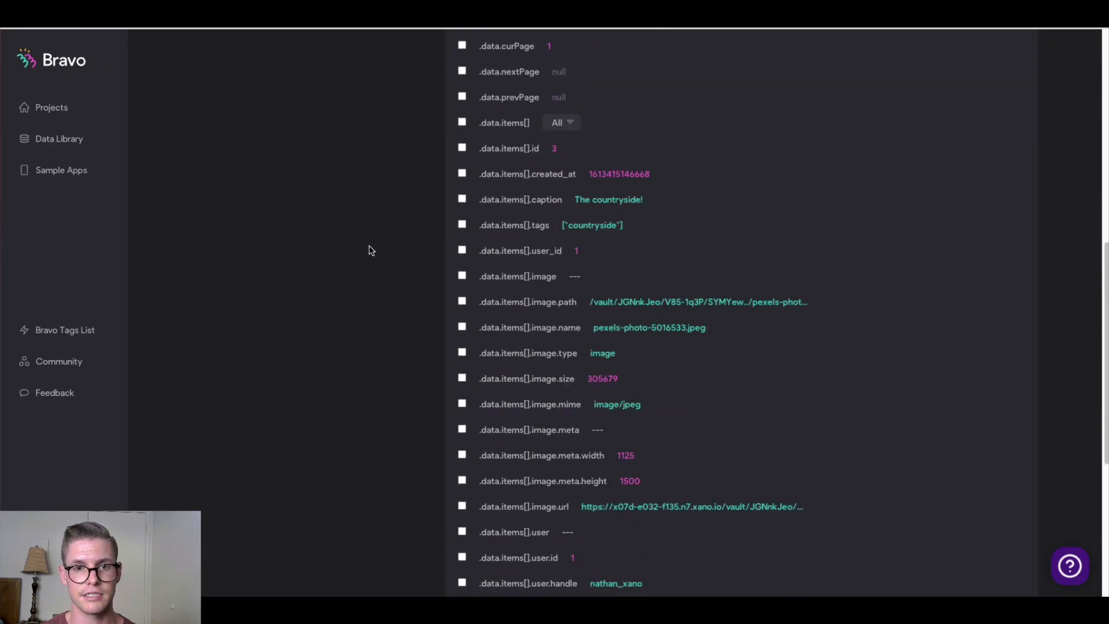
{"action": "scroll", "coordinate": [372, 247], "scroll_direction": "down", "scroll_amount": 5}
{"action": "scroll", "coordinate": [375, 247], "scroll_direction": "up", "scroll_amount": 1}
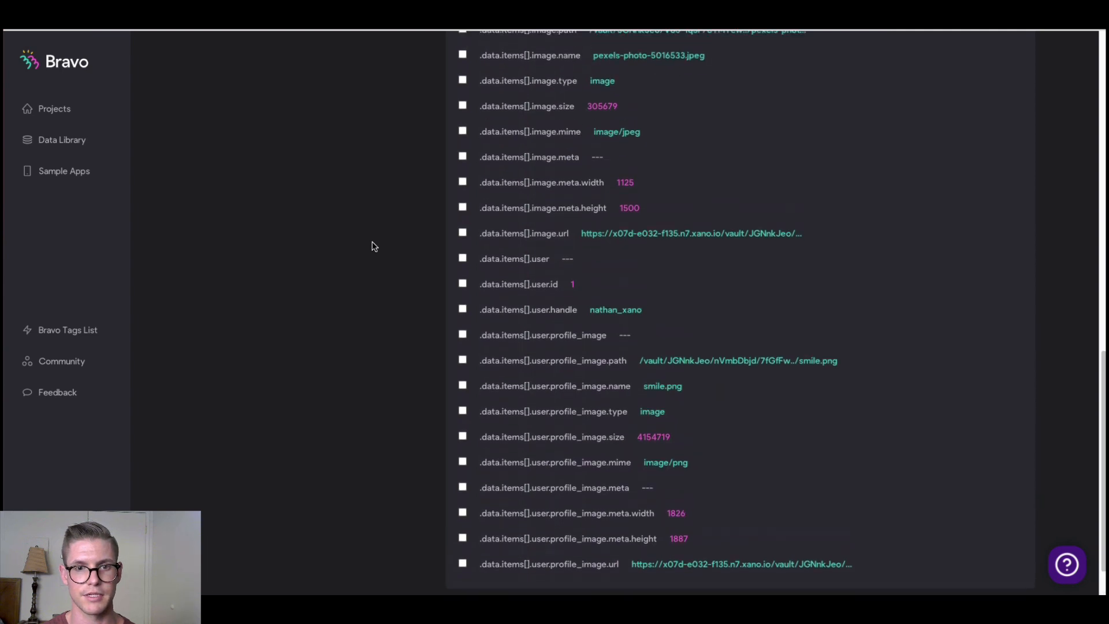
{"action": "left_click", "coordinate": [463, 236]}
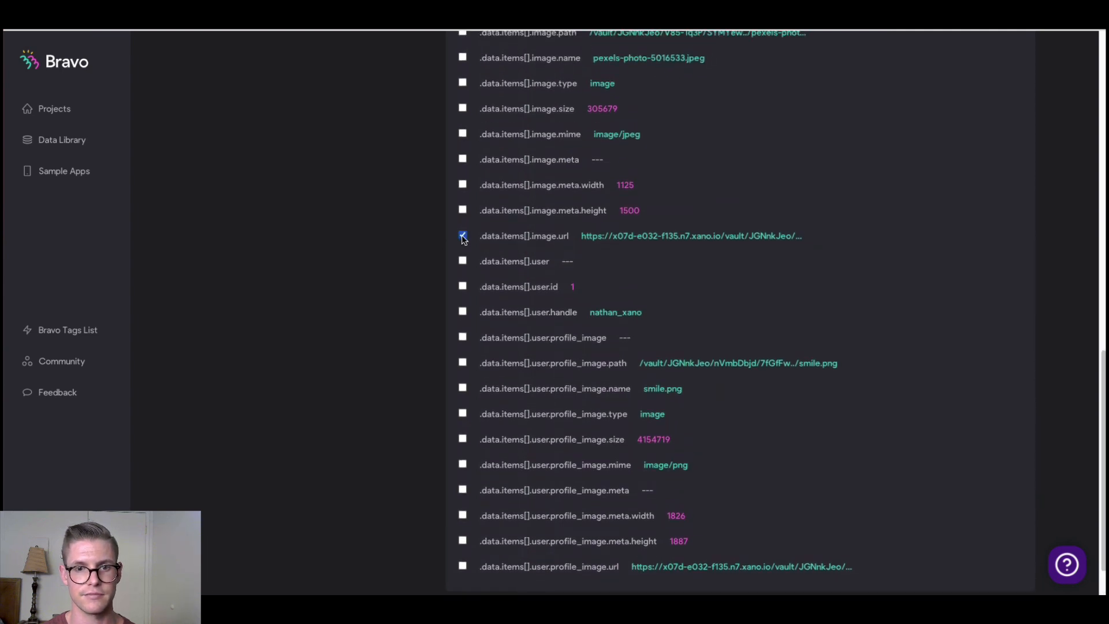
{"action": "scroll", "coordinate": [428, 286], "scroll_direction": "up", "scroll_amount": 5}
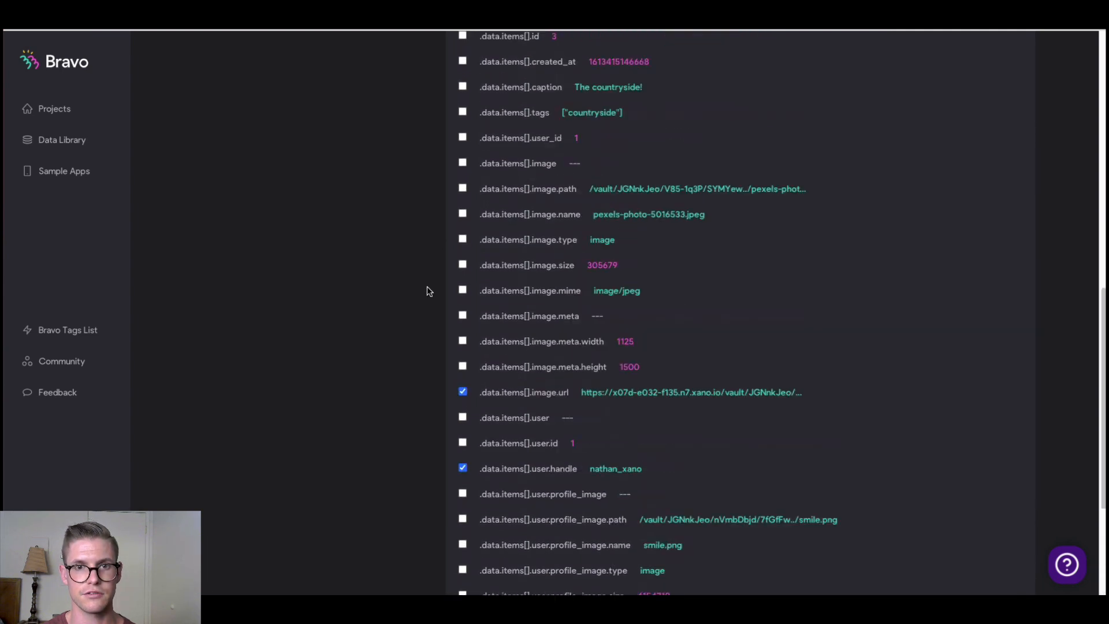
{"action": "left_click", "coordinate": [462, 156]}
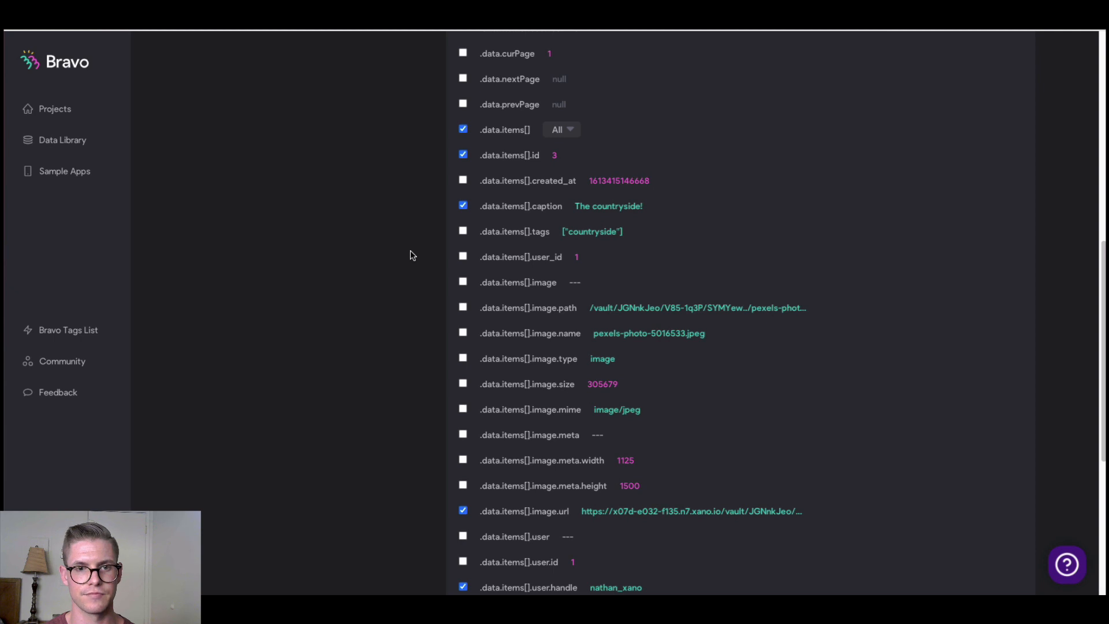
{"action": "scroll", "coordinate": [410, 251], "scroll_direction": "up", "scroll_amount": 4}
{"action": "scroll", "coordinate": [509, 252], "scroll_direction": "up", "scroll_amount": 1}
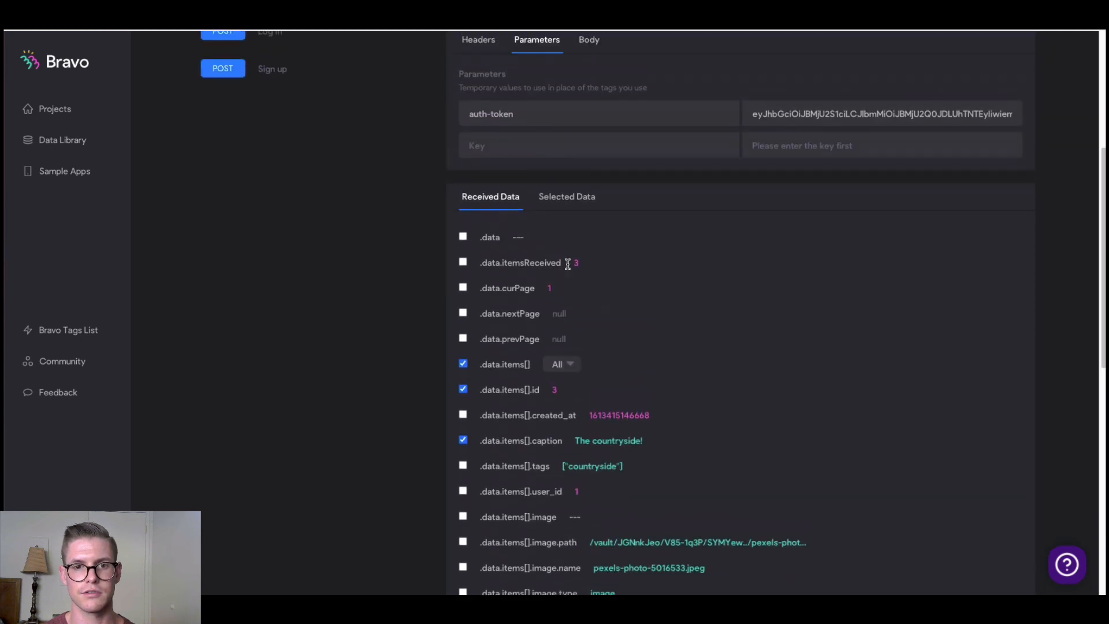
In Selected Data, rename the .data.items[].id field from 'Items Id' to photo_id
{"action": "left_click", "coordinate": [571, 198]}
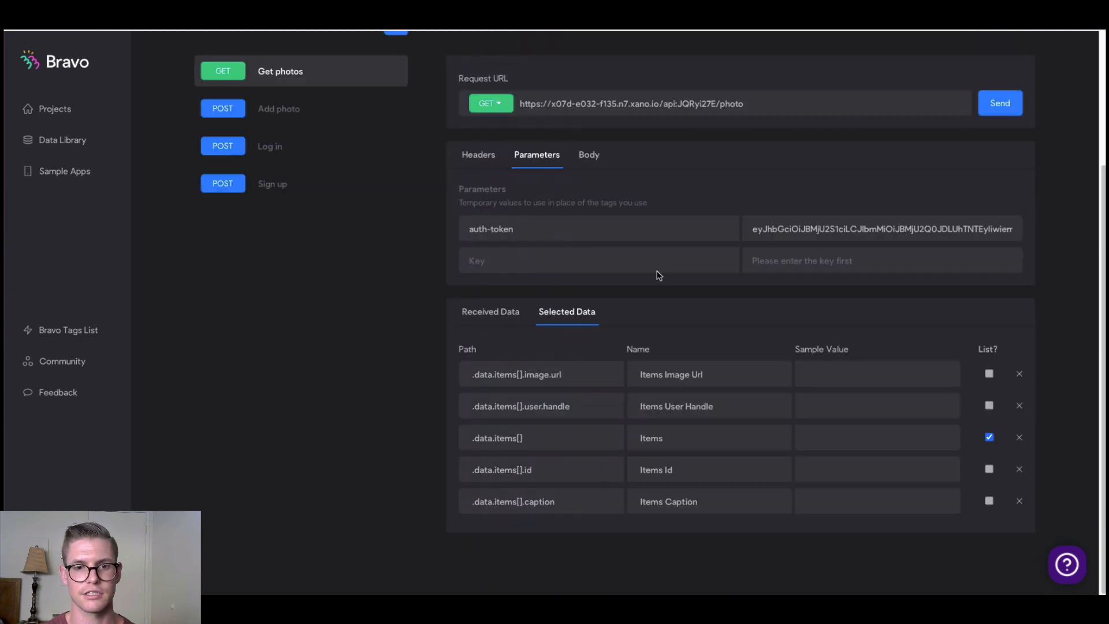
{"action": "double_click", "coordinate": [668, 469]}
{"action": "left_click_drag", "start_coordinate": [652, 468], "coordinate": [619, 470]}
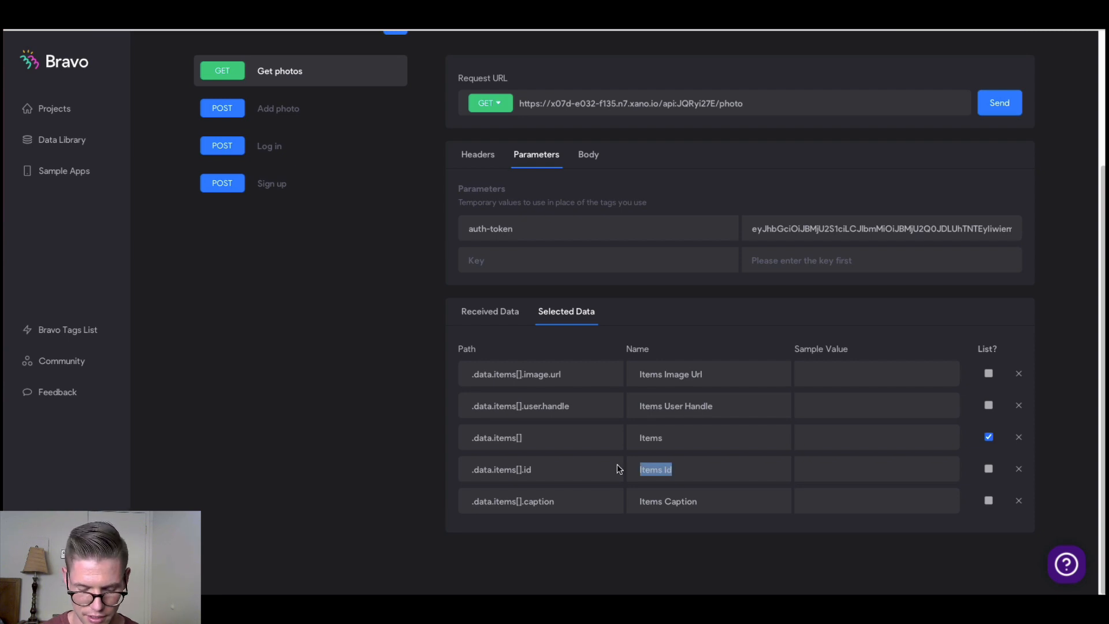
{"action": "type", "text": "photo_id"}
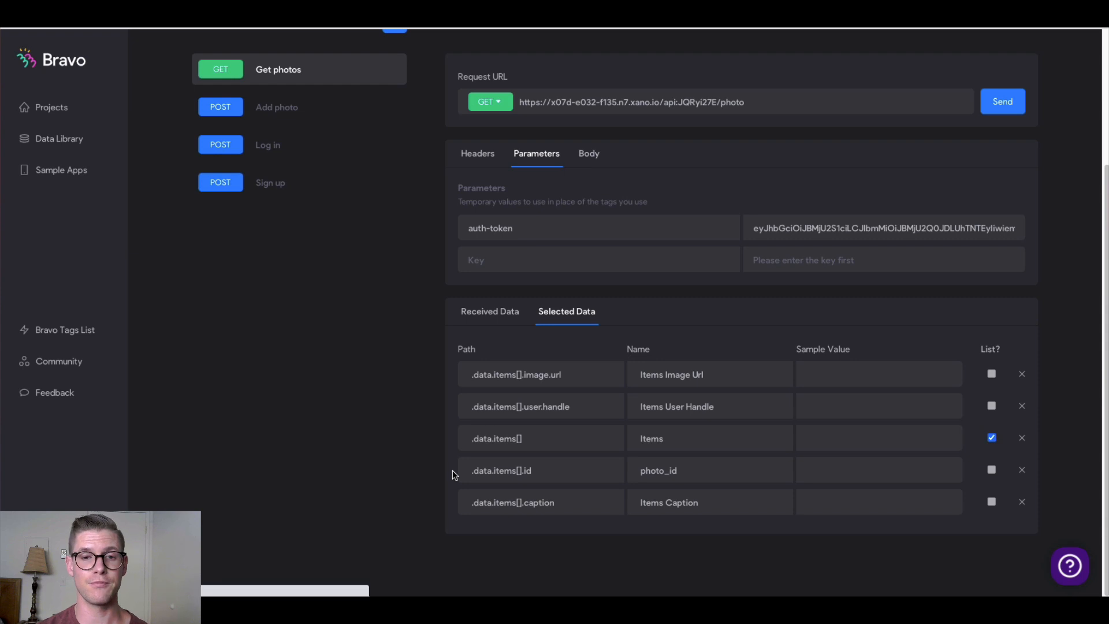
{"action": "scroll", "coordinate": [391, 457], "scroll_direction": "up", "scroll_amount": 1}
{"action": "scroll", "coordinate": [390, 453], "scroll_direction": "up", "scroll_amount": 2}
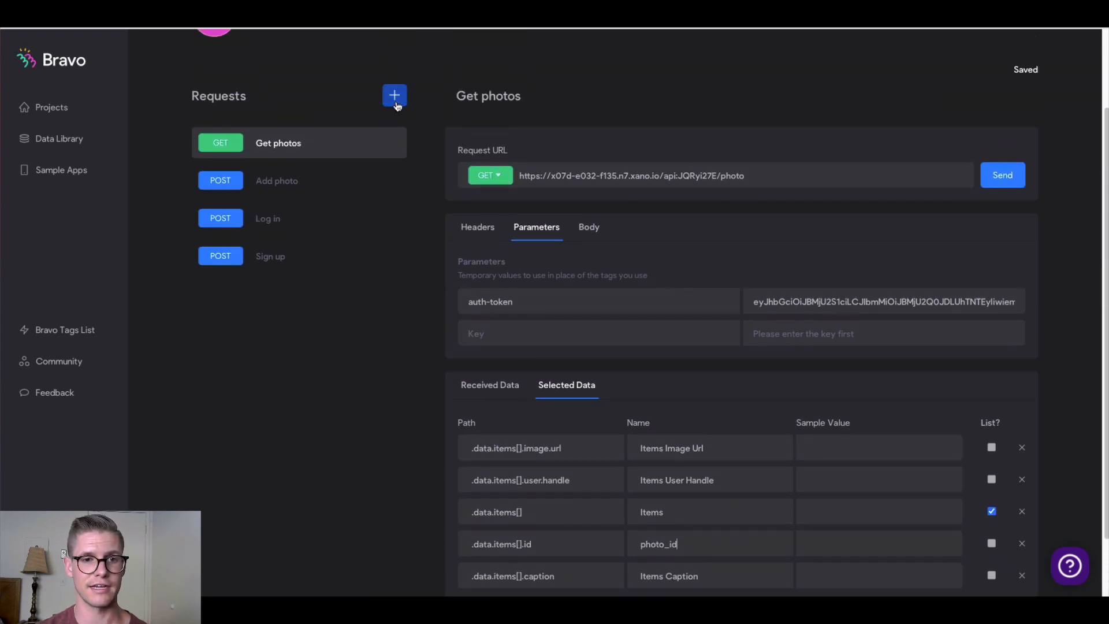
Add a new request named 'Add comment' and set its method to POST
{"action": "left_click", "coordinate": [397, 105]}
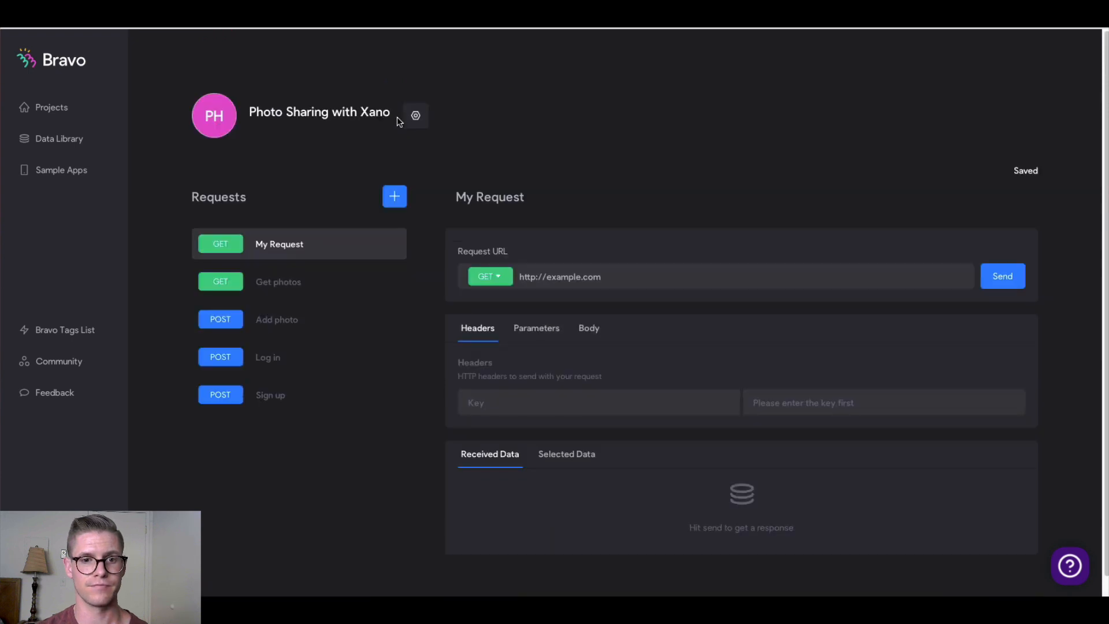
{"action": "left_click", "coordinate": [509, 196]}
{"action": "triple_click", "coordinate": [509, 198]}
{"action": "type", "text": "A"}
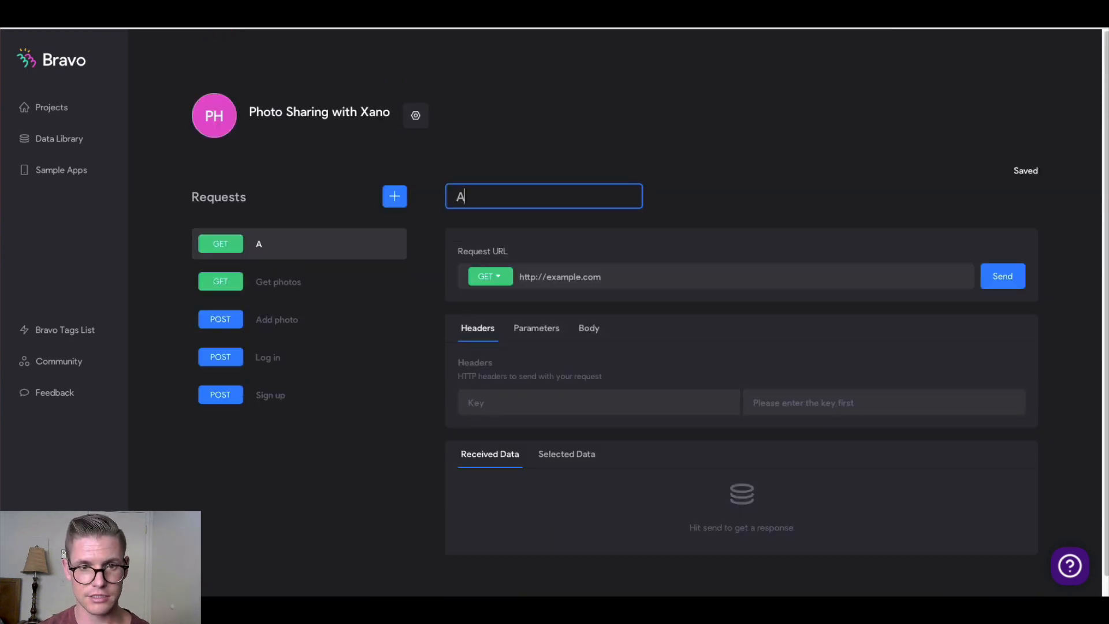
{"action": "type", "text": "dd comment"}
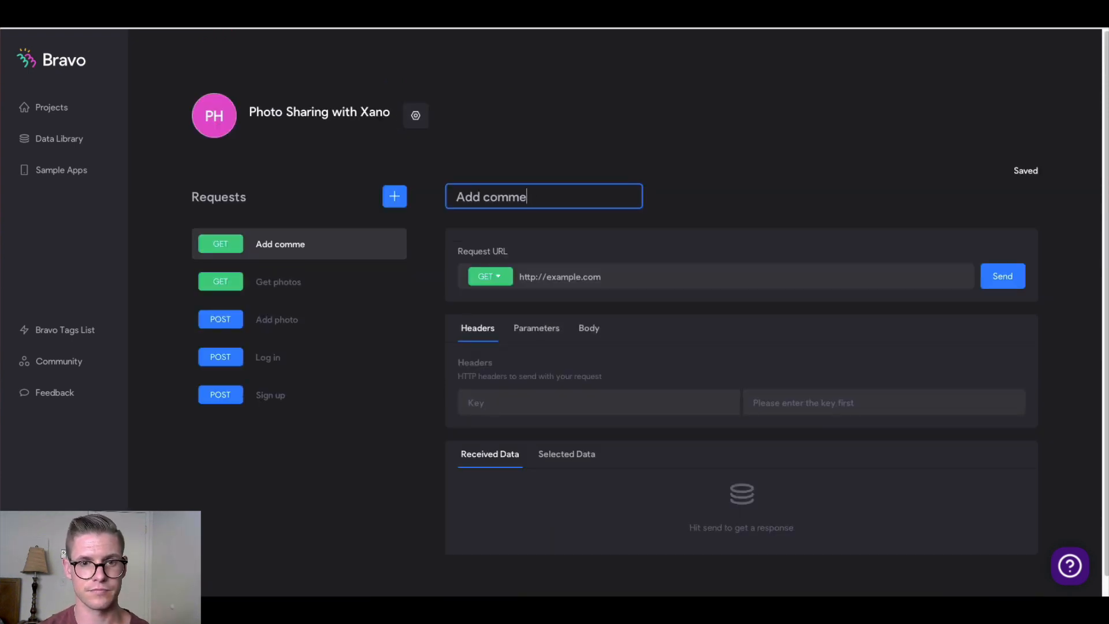
{"action": "left_click", "coordinate": [497, 279]}
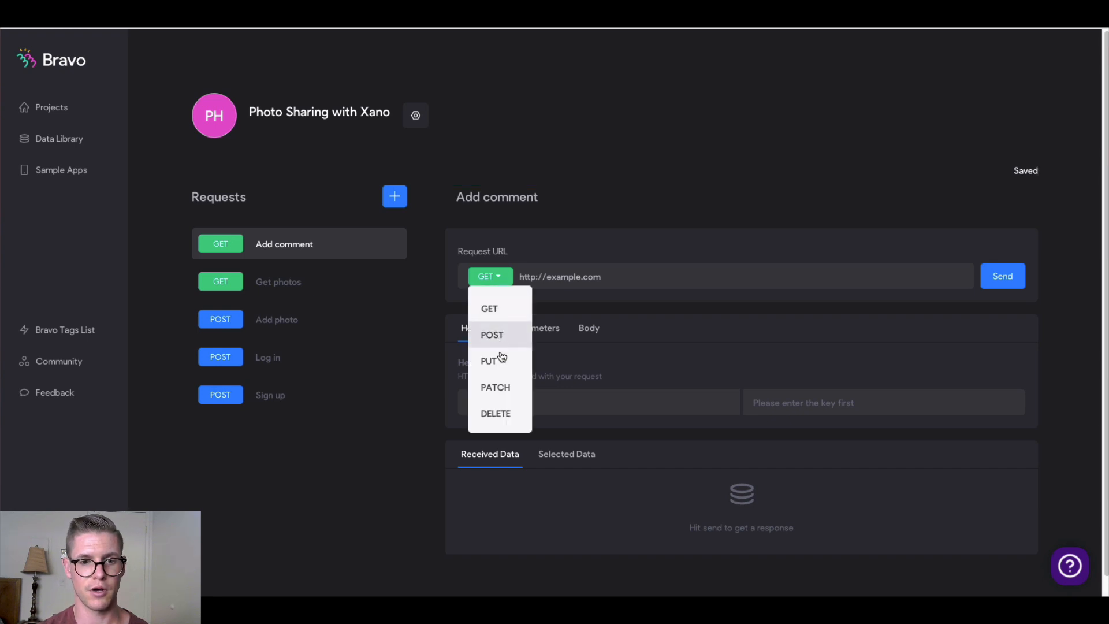
{"action": "left_click", "coordinate": [497, 335]}
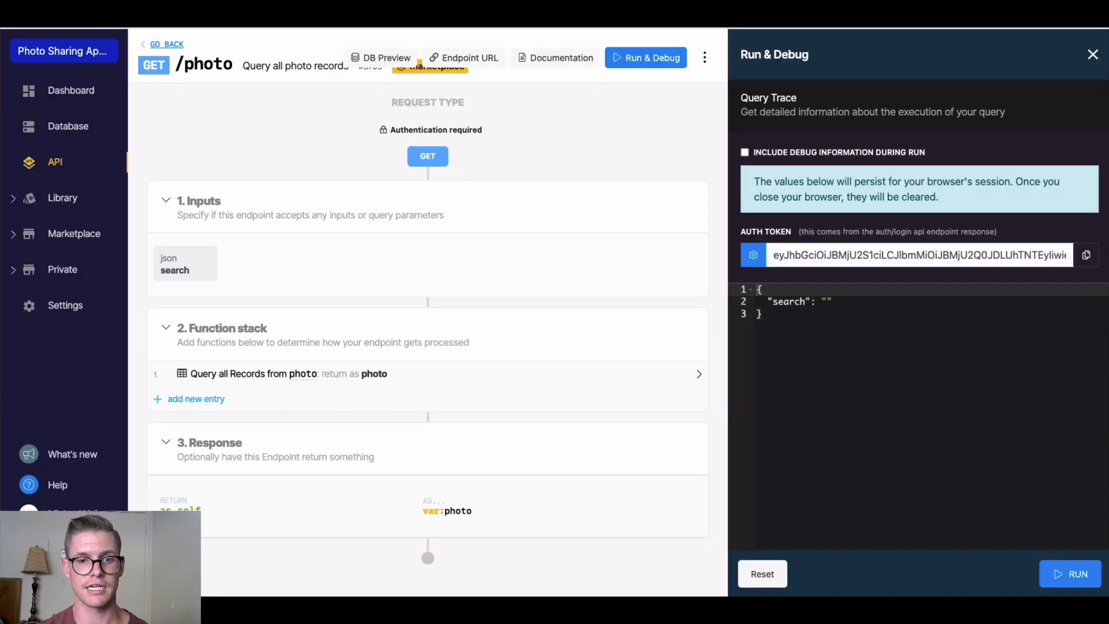
Copy the POST /comment endpoint link from Xano's photo sharing API group
{"action": "left_click", "coordinate": [167, 46]}
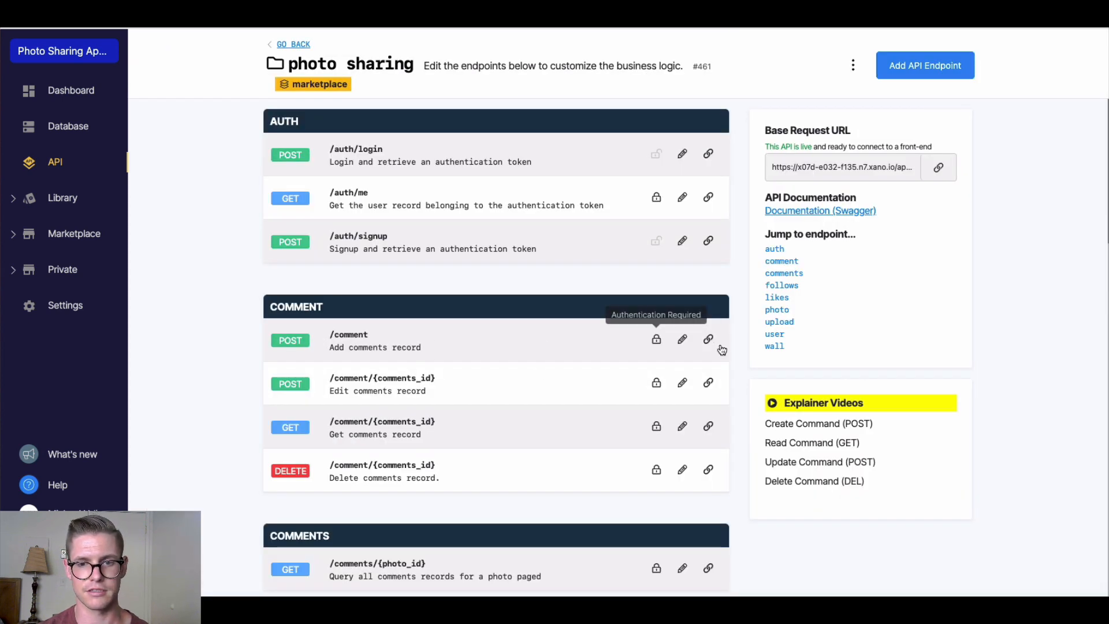
{"action": "left_click", "coordinate": [705, 344]}
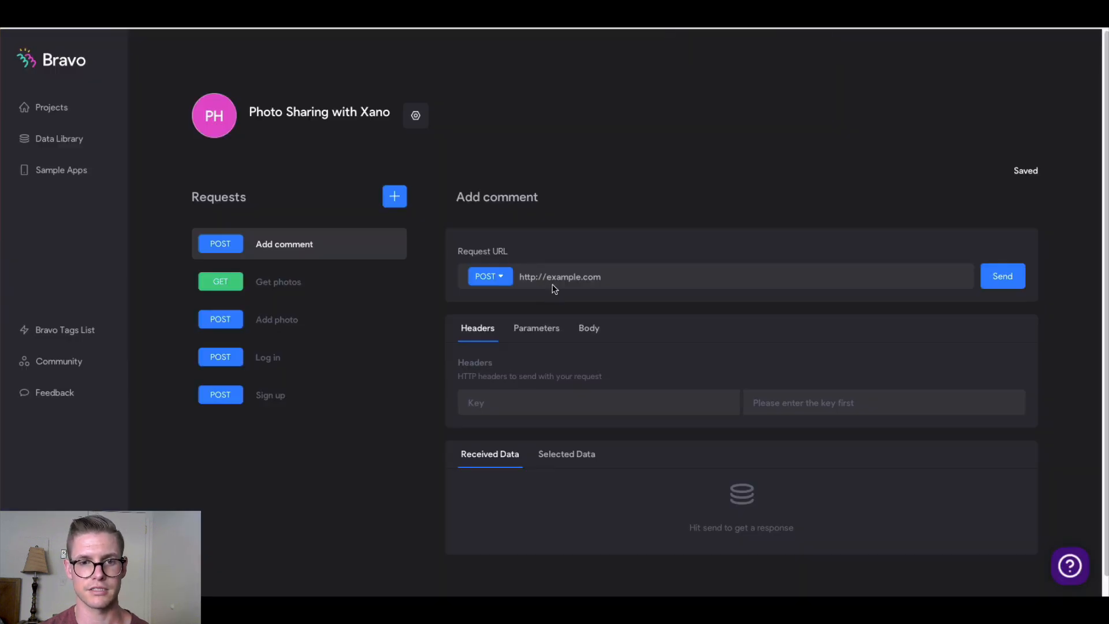
Point Add comment at Xano's /comment URL with an Authorization header of Bearer ${auth-token}
{"action": "triple_click", "coordinate": [553, 279]}
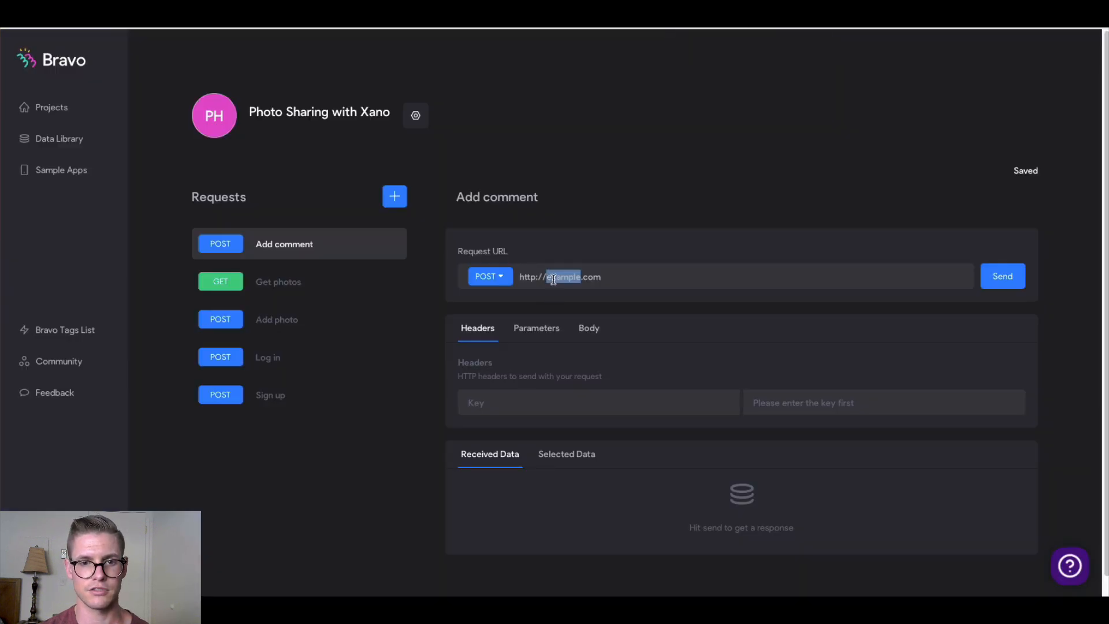
{"action": "type", "text": "https://x07d-e032-f135.n7.xano.io/api:JQRyi27E/comment"}
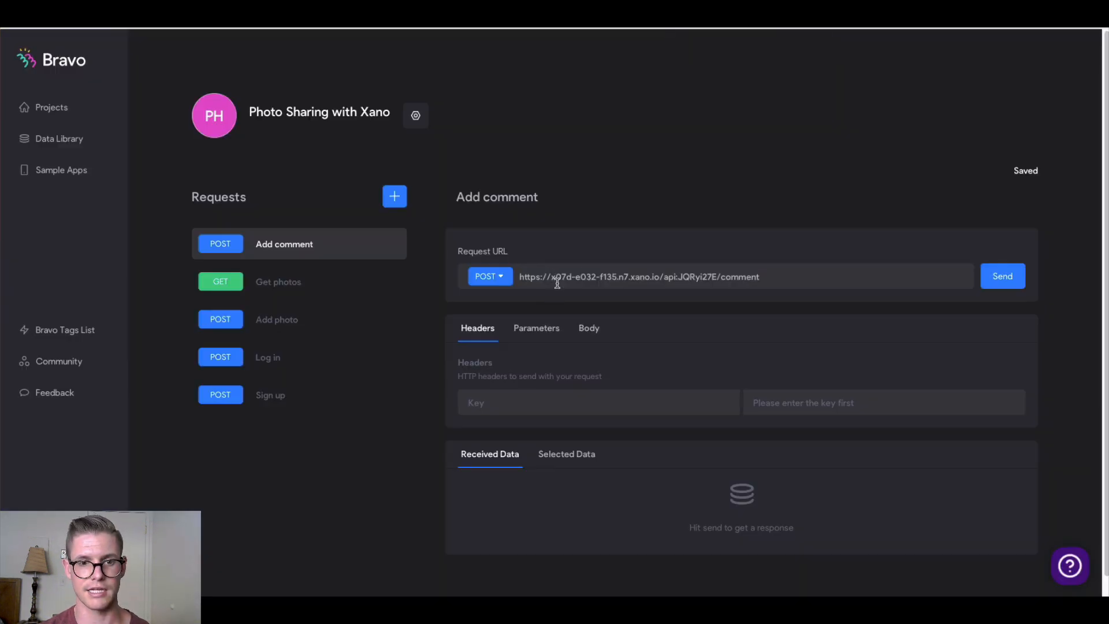
{"action": "left_click", "coordinate": [518, 408]}
{"action": "type", "text": "A"}
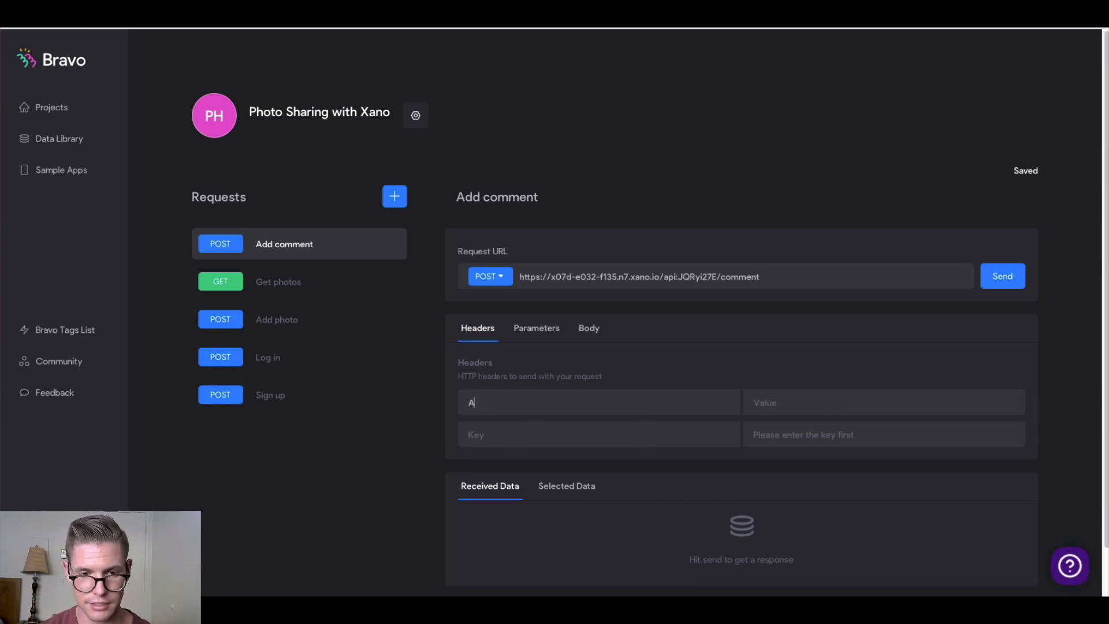
{"action": "type", "text": "uthorization"}
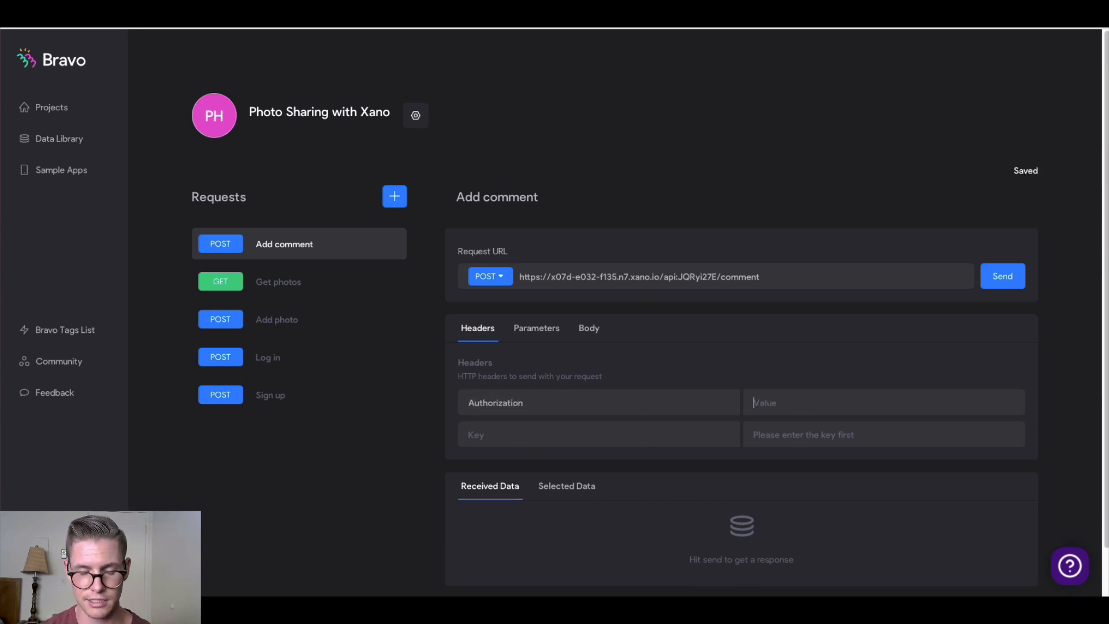
{"action": "type", "text": "Bearer"}
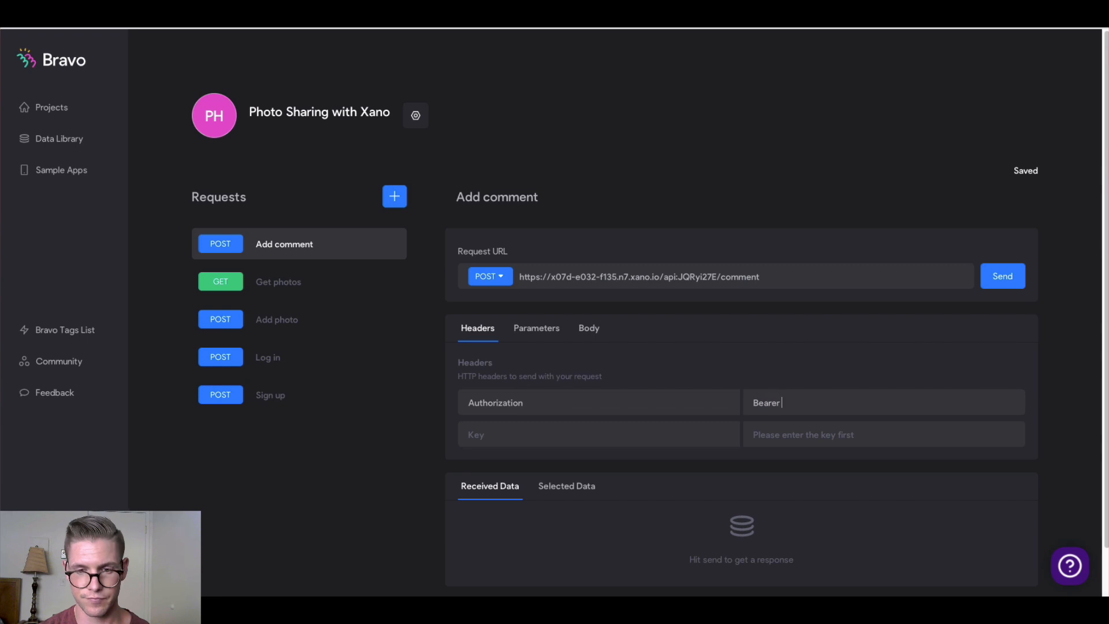
{"action": "type", "text": " ${"}
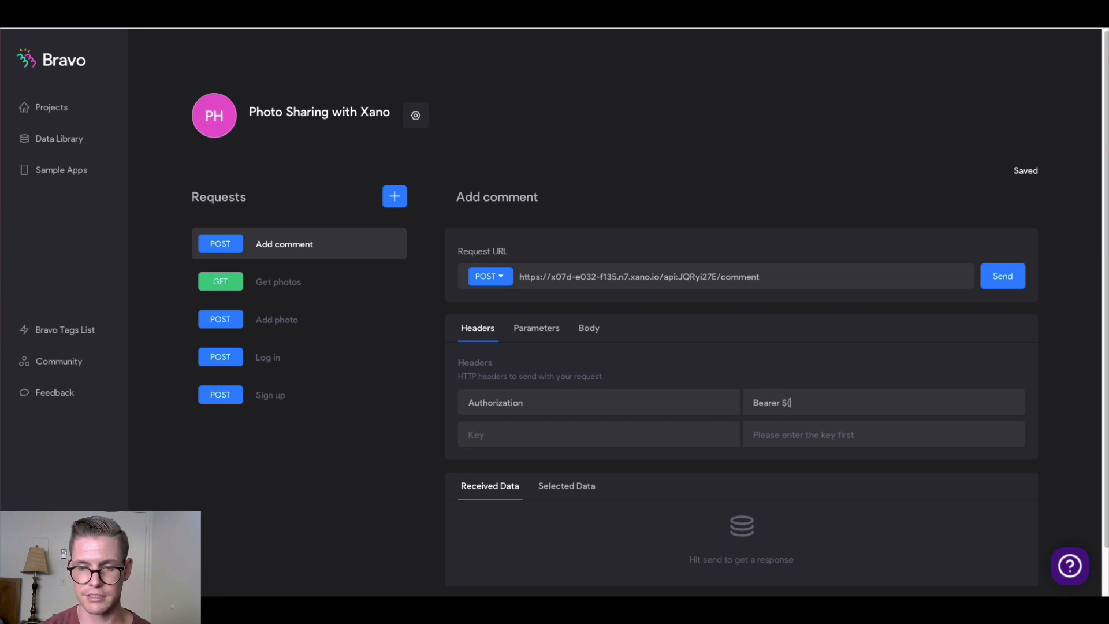
{"action": "type", "text": "auth-token"}
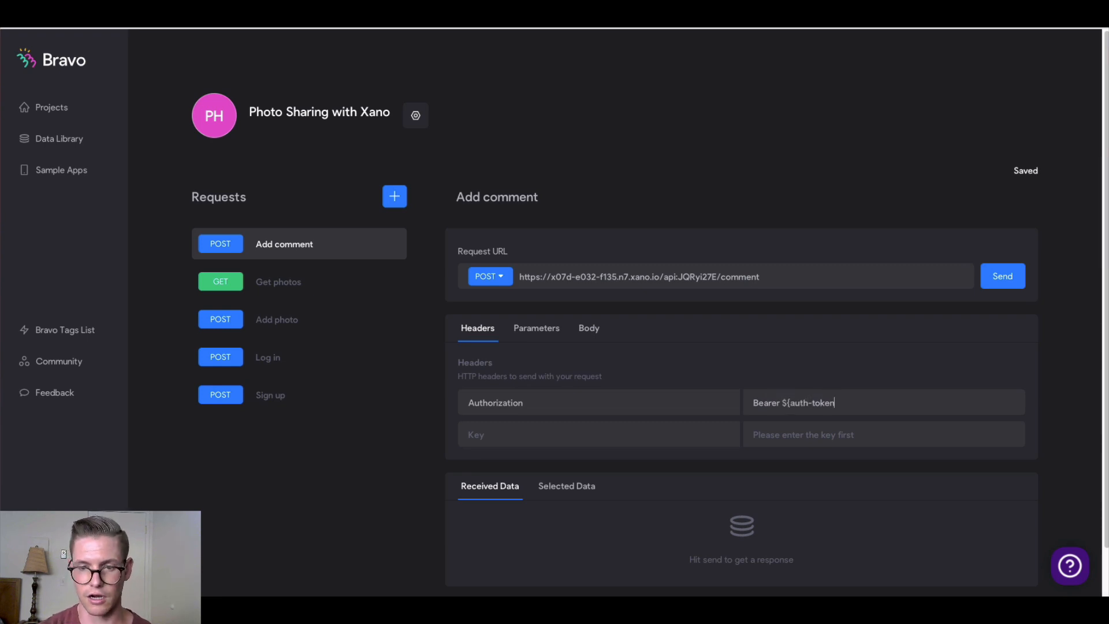
{"action": "type", "text": "}"}
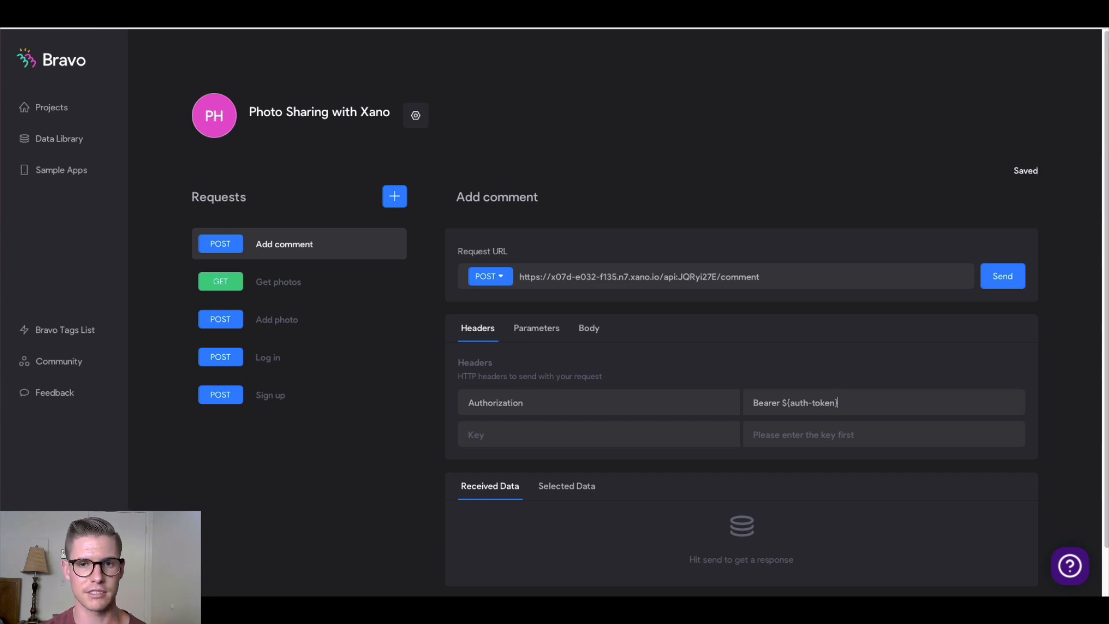
{"action": "key", "text": "ctrl+Tab"}
{"action": "scroll", "coordinate": [276, 350], "scroll_direction": "down", "scroll_amount": 5}
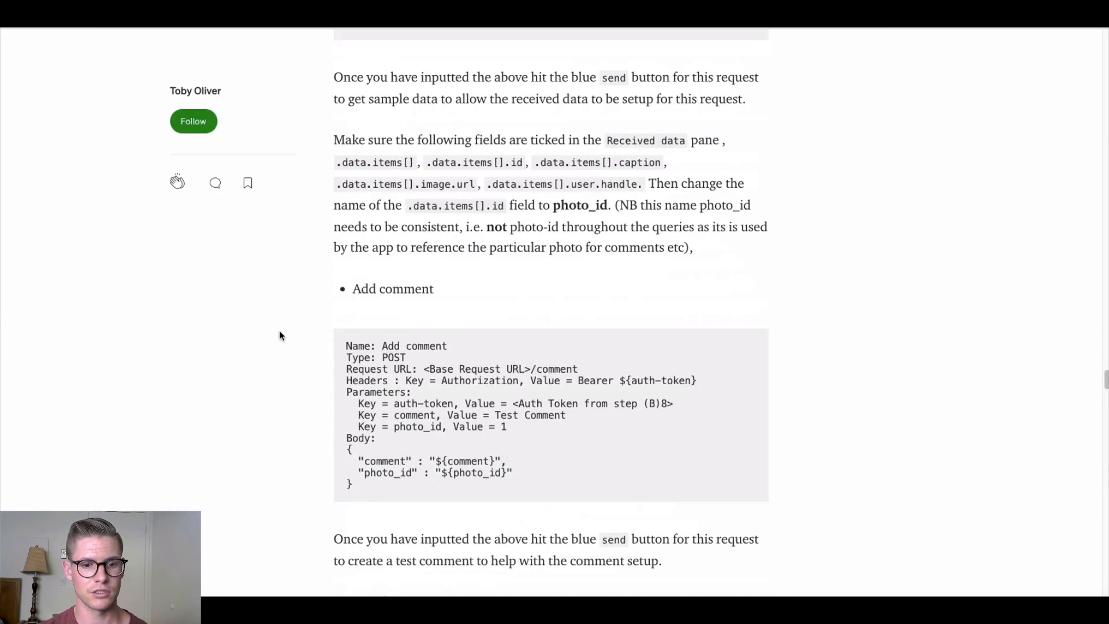
Scroll the Medium article to read the Add comment request specification
{"action": "scroll", "coordinate": [282, 328], "scroll_direction": "down", "scroll_amount": 1}
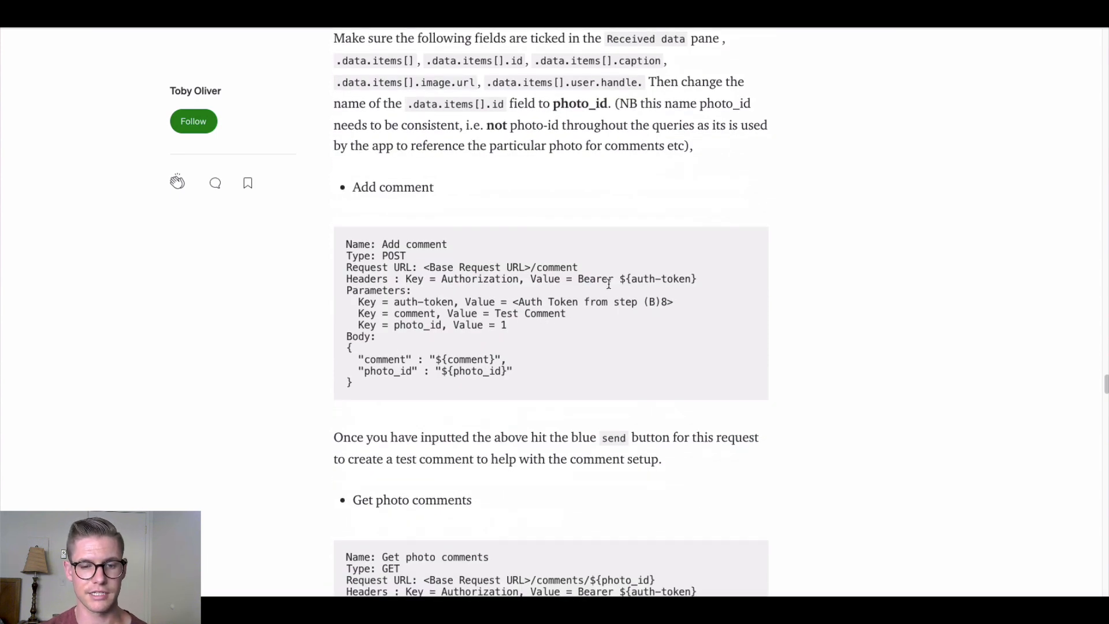
{"action": "scroll", "coordinate": [342, 321], "scroll_direction": "down", "scroll_amount": 1}
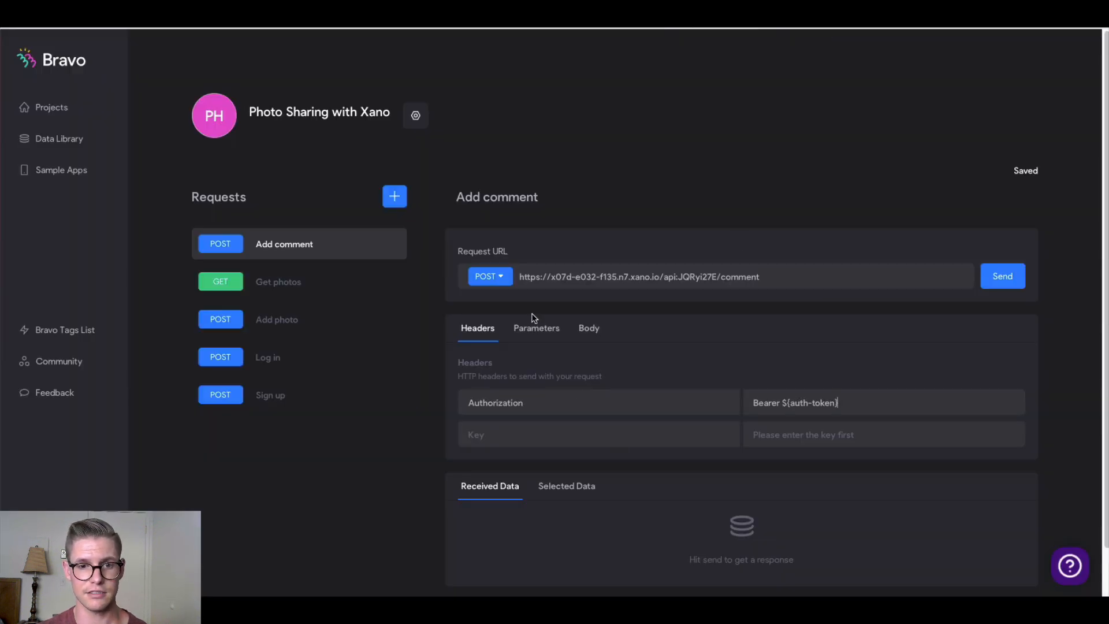
Add parameter keys auth-token, comment and photo_id to the Add comment request
{"action": "left_click", "coordinate": [537, 328]}
{"action": "left_click", "coordinate": [508, 404]}
{"action": "type", "text": "au"}
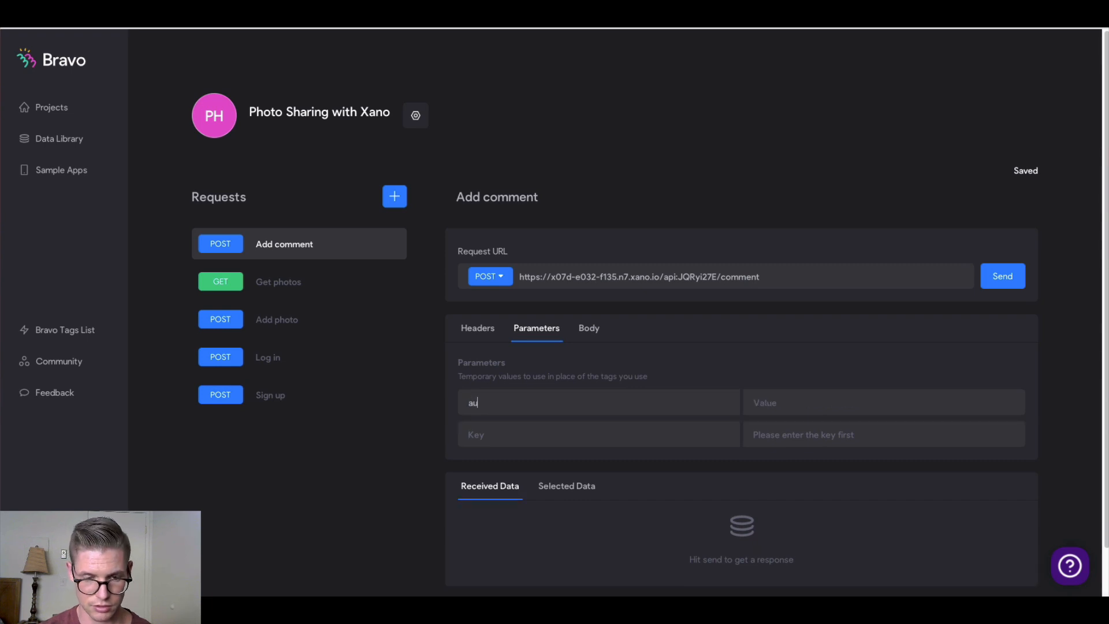
{"action": "type", "text": "th-token"}
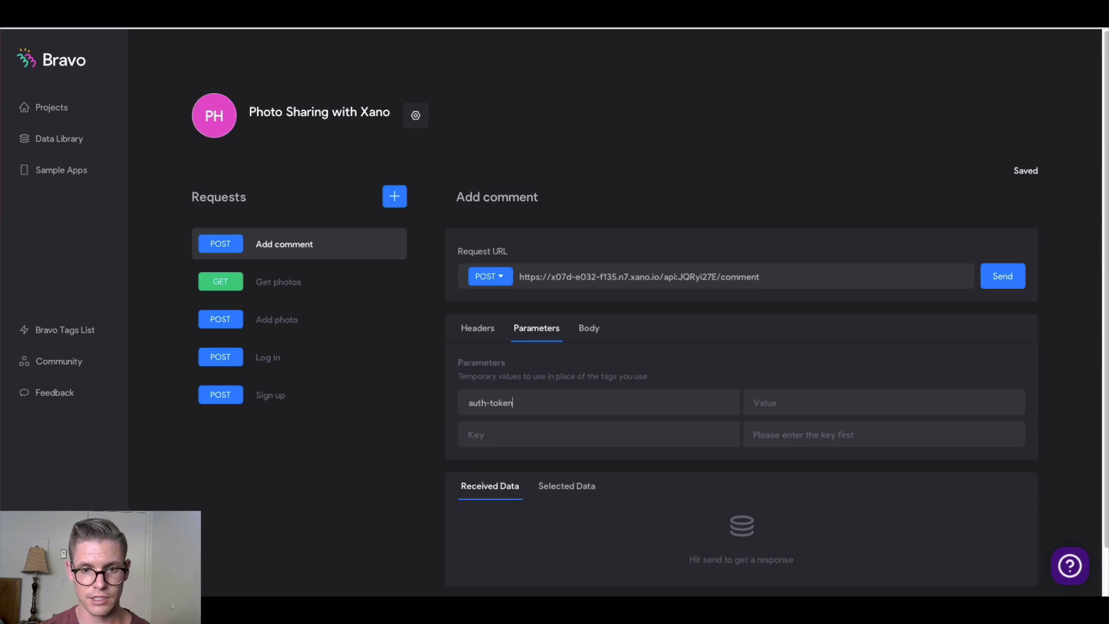
{"action": "key", "text": "Tab"}
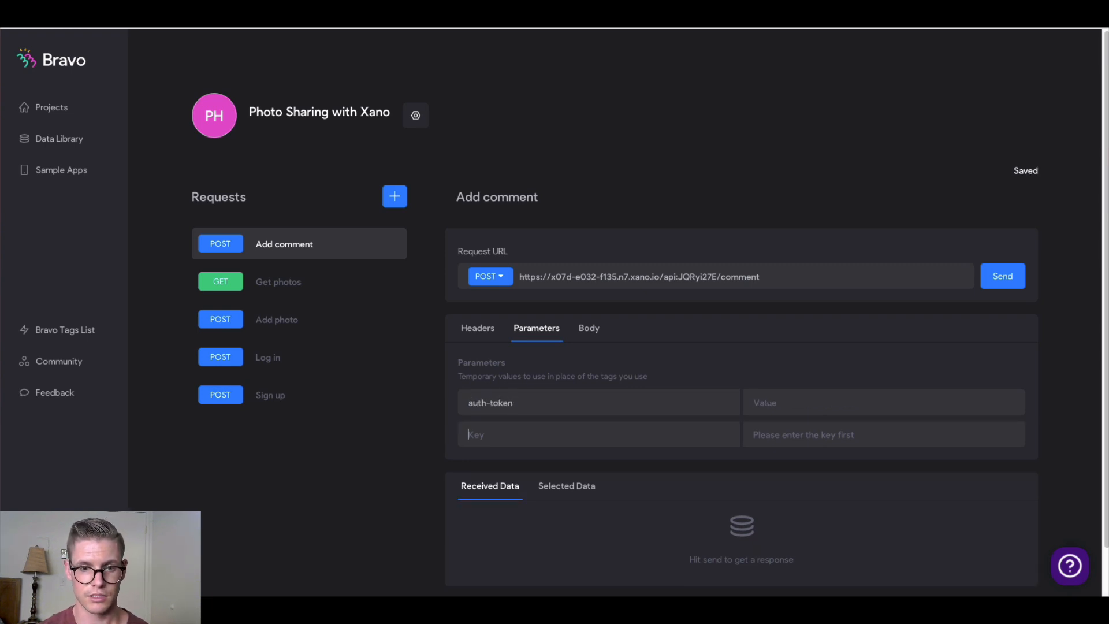
{"action": "key", "text": "Tab"}
{"action": "type", "text": "comment"}
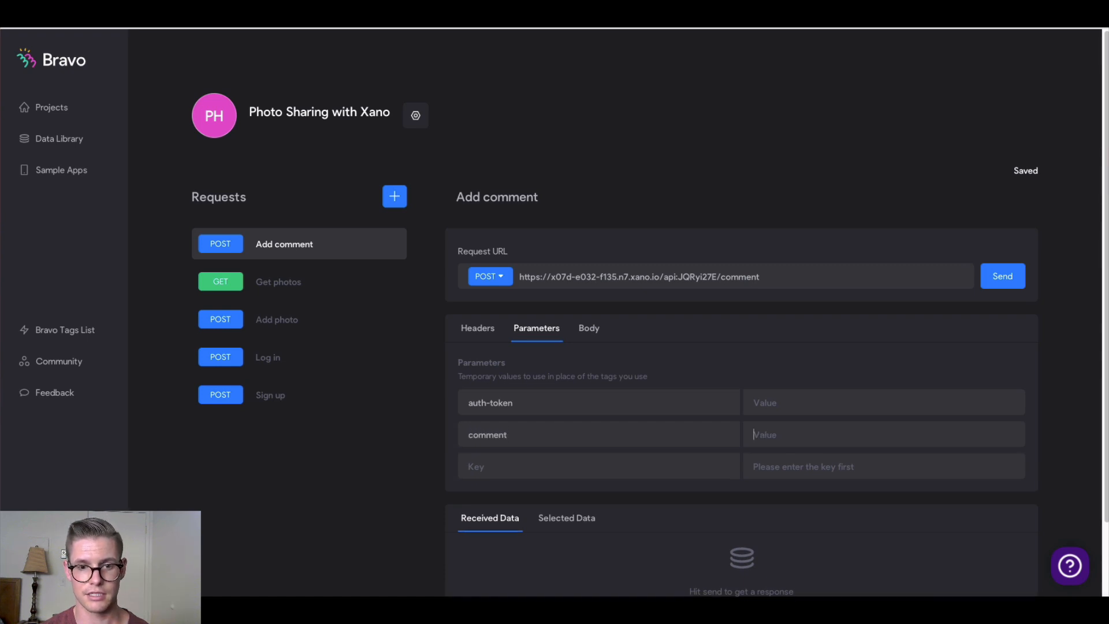
{"action": "key", "text": "Tab"}
{"action": "type", "text": "phot"}
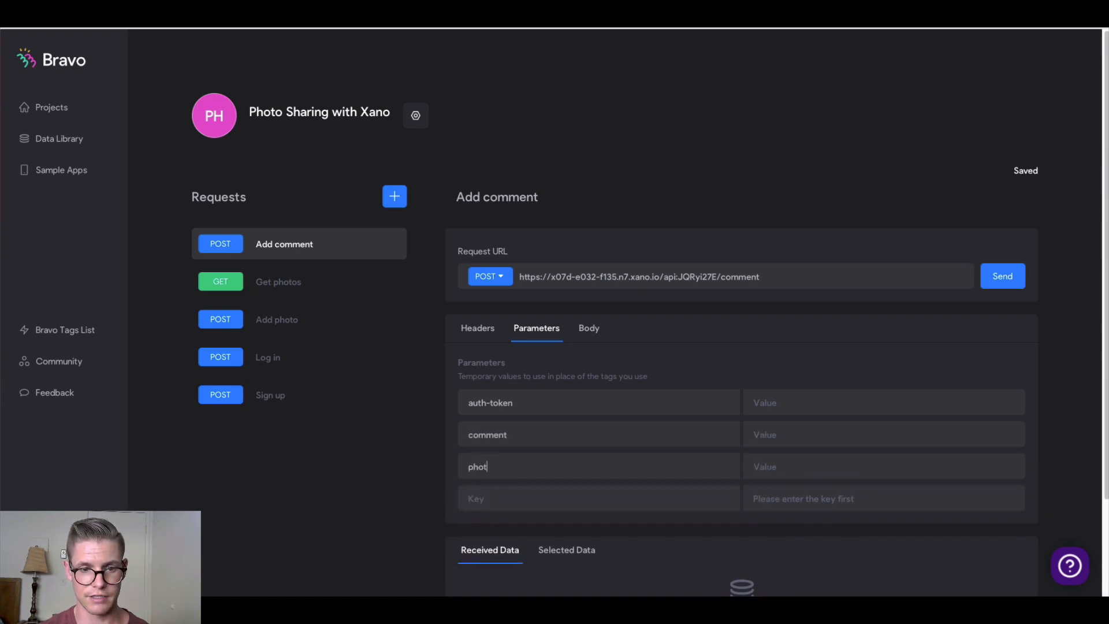
Set comment to 'this is a test' and photo_id to 1, then open Xano's /comment endpoint
{"action": "left_click", "coordinate": [777, 434]}
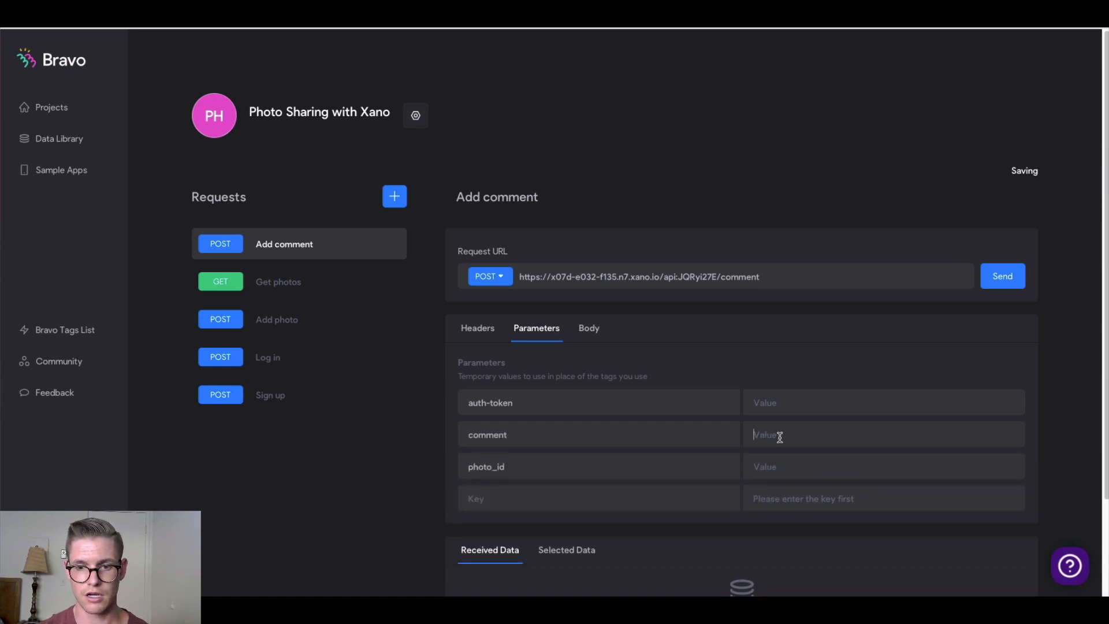
{"action": "type", "text": "this is a tes"}
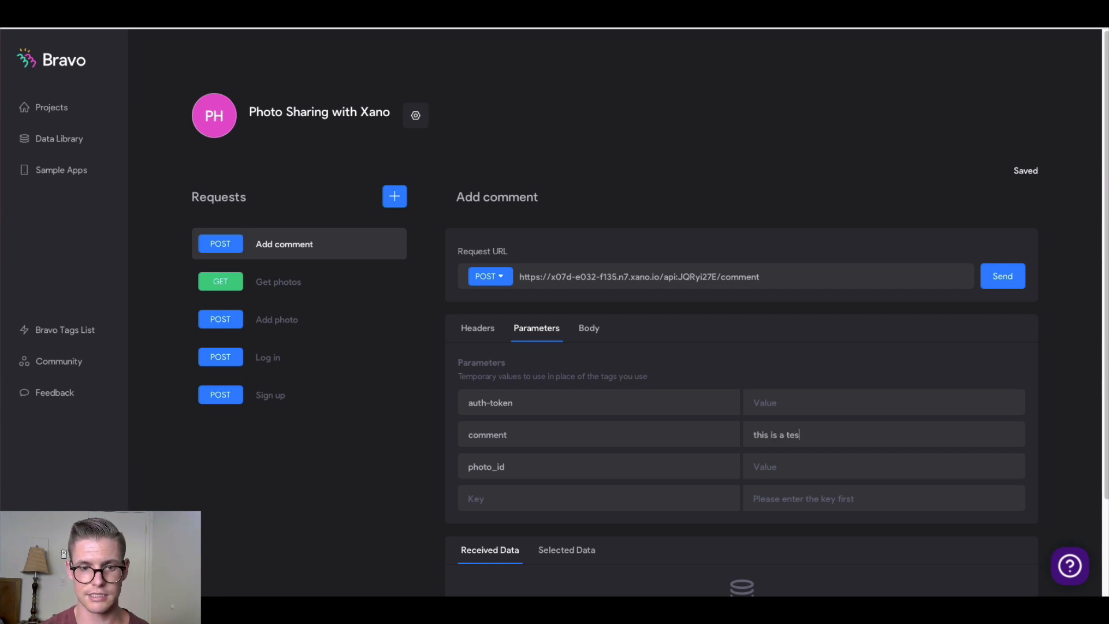
{"action": "type", "text": "t"}
{"action": "left_click", "coordinate": [811, 462]}
{"action": "type", "text": "1"}
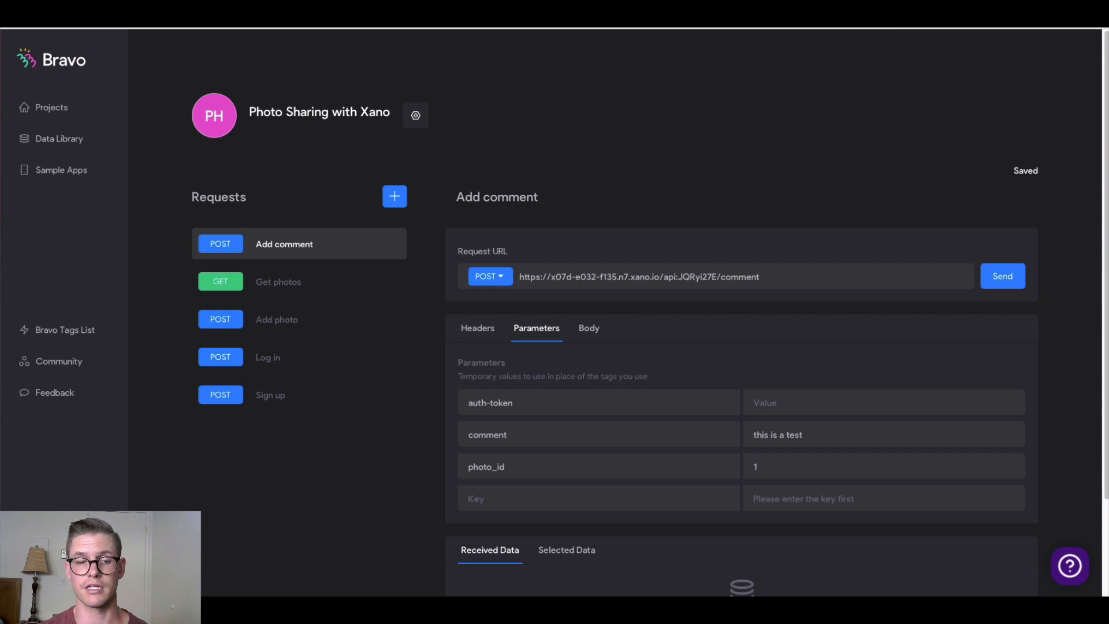
{"action": "key", "text": "ctrl+Tab"}
{"action": "left_click", "coordinate": [531, 341]}
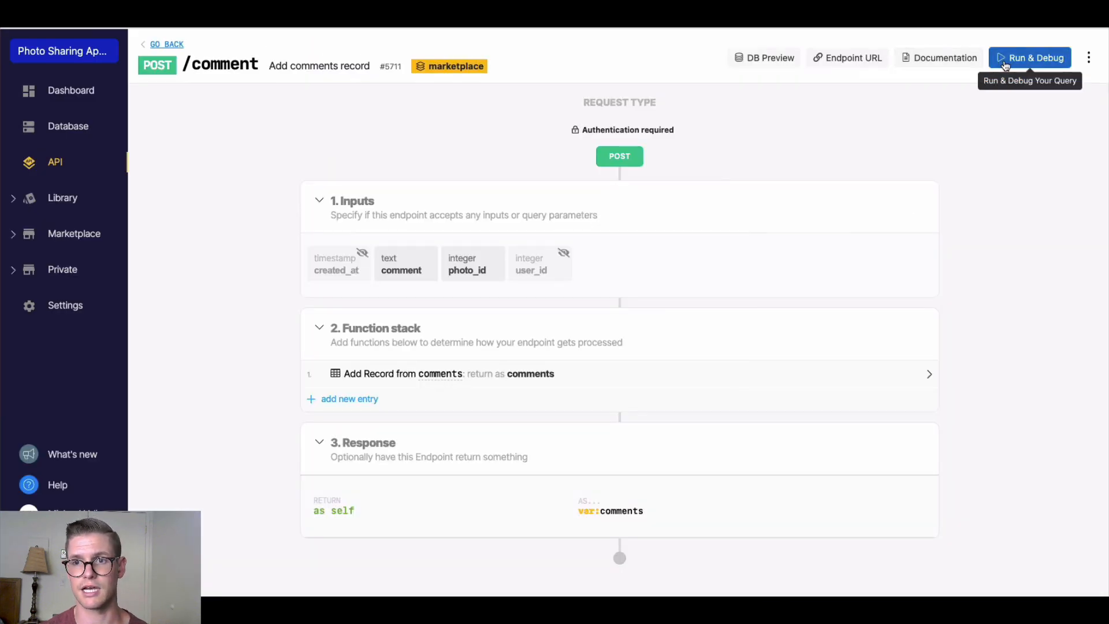
Generate an auth token in Xano's /comment debug panel for the first recently added user and copy it
{"action": "left_click", "coordinate": [1006, 62]}
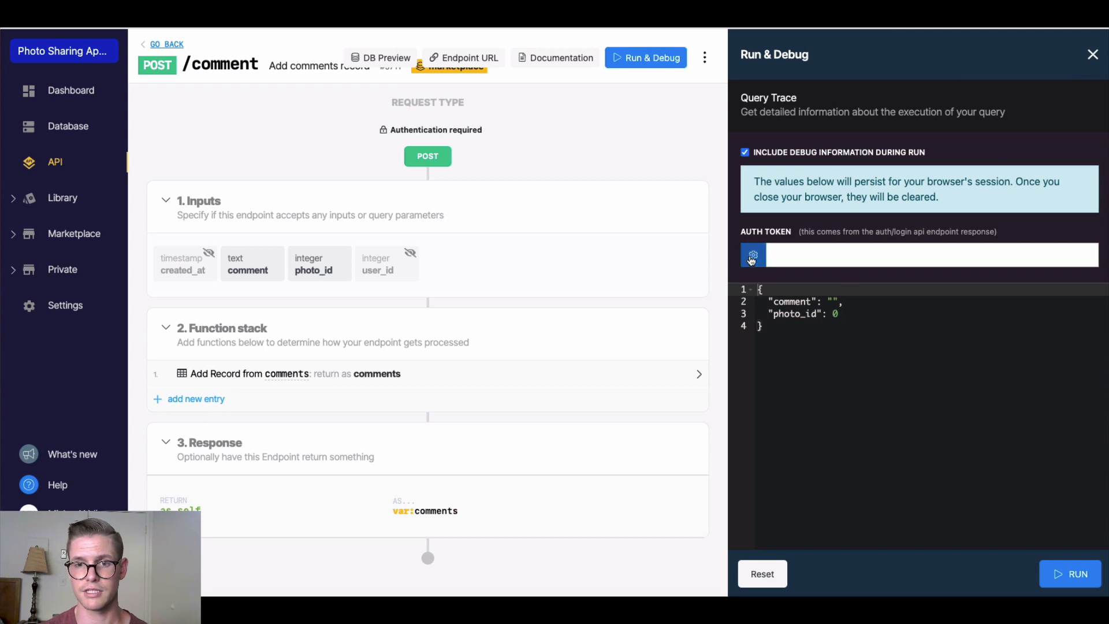
{"action": "left_click", "coordinate": [751, 260]}
{"action": "left_click", "coordinate": [792, 363]}
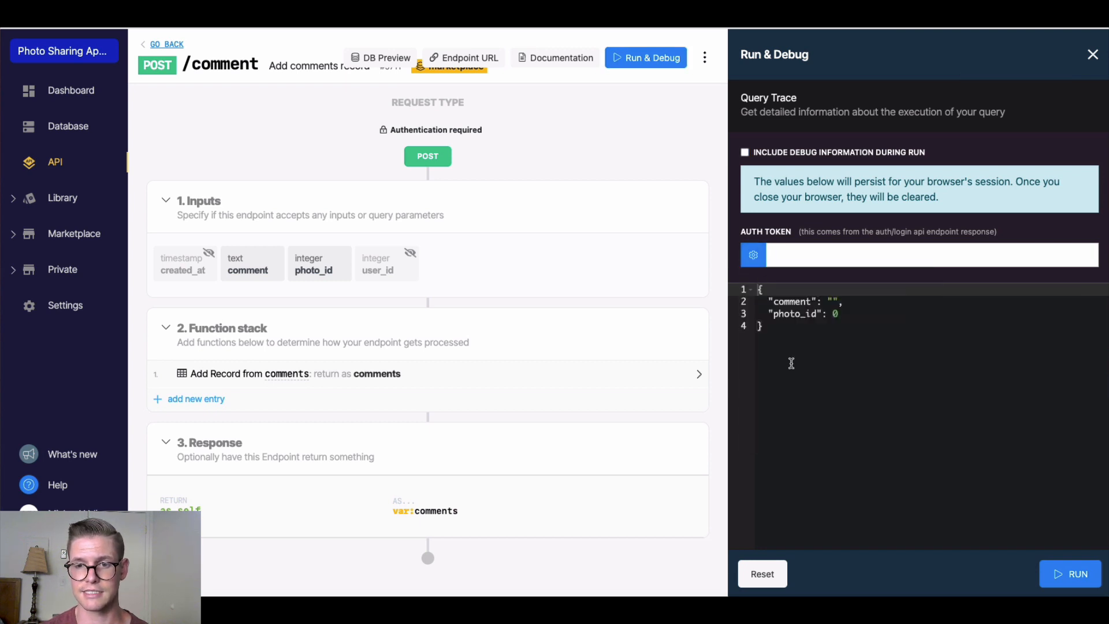
{"action": "left_click", "coordinate": [1084, 260]}
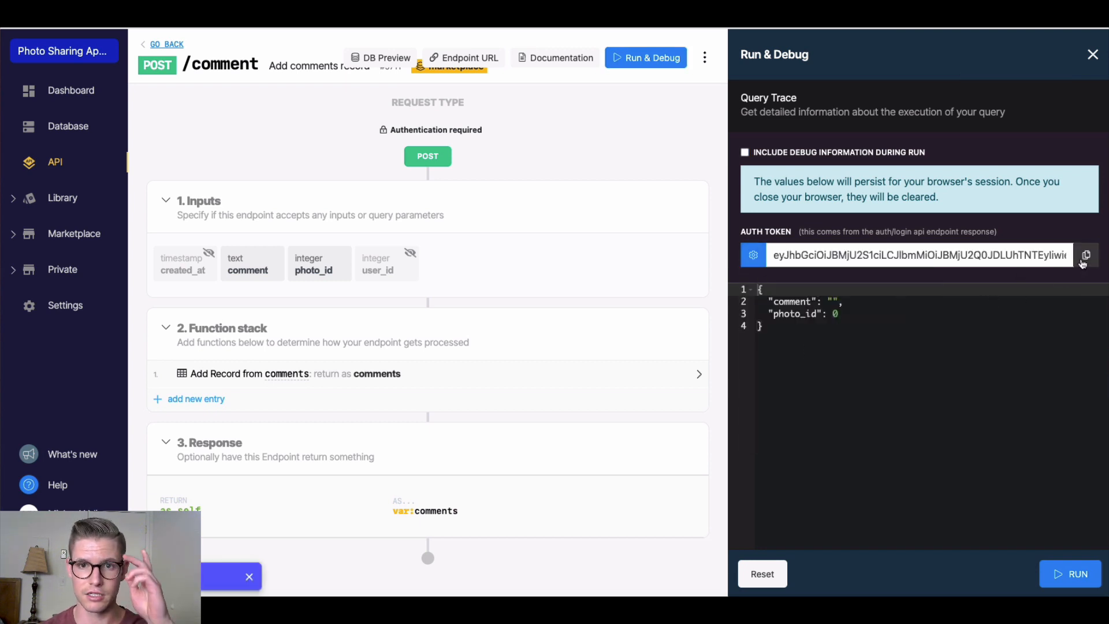
{"action": "key", "text": "ctrl+Tab"}
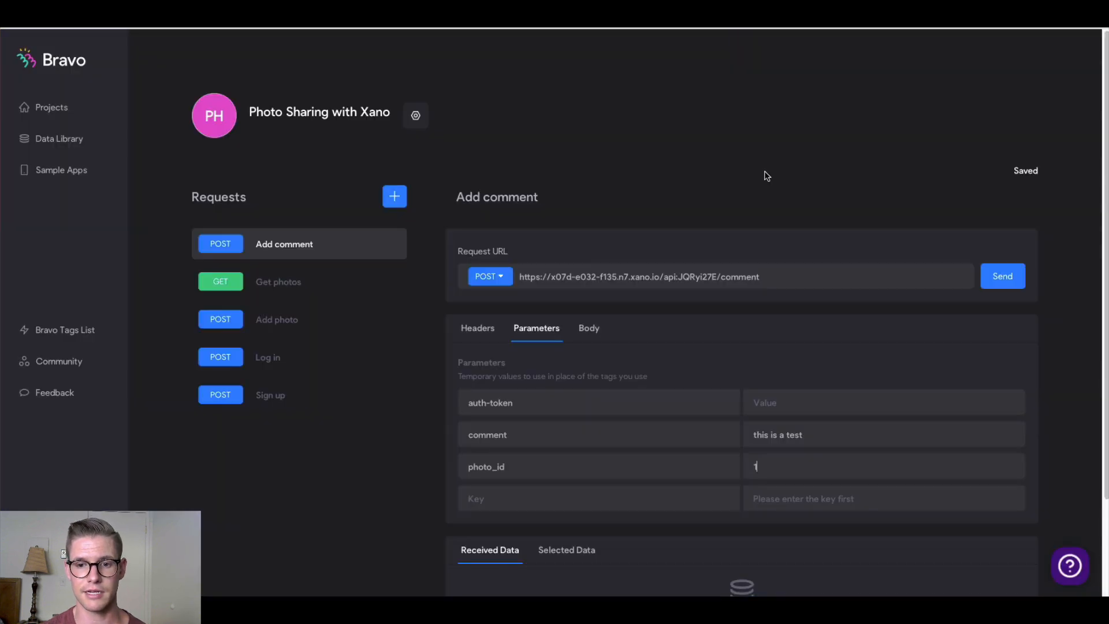
Paste the copied auth token into the auth-token parameter's value
{"action": "left_click", "coordinate": [775, 403]}
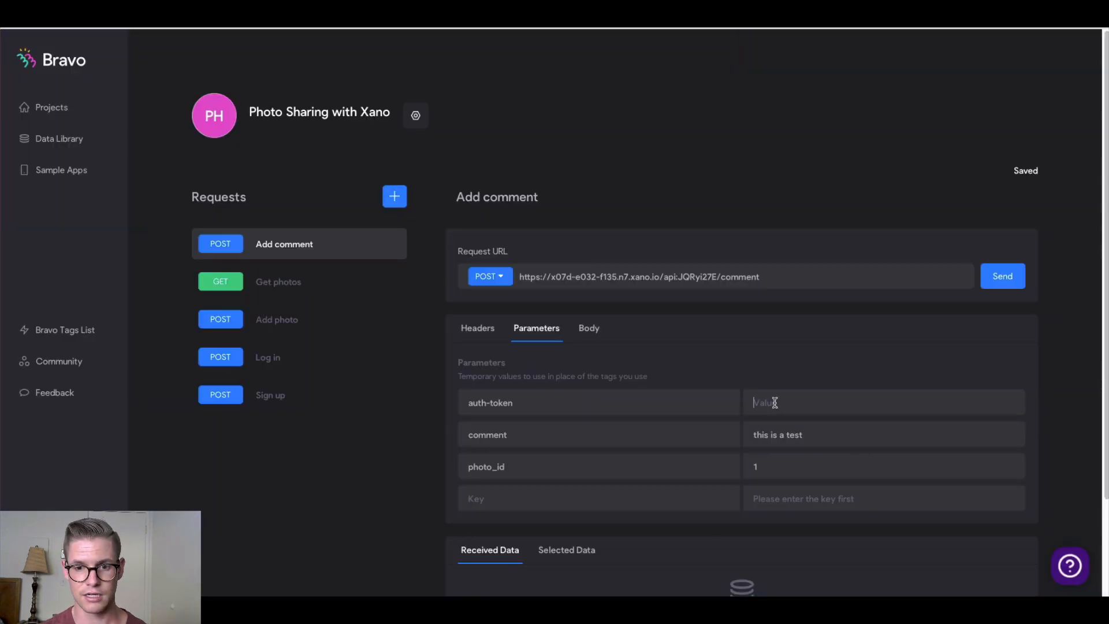
{"action": "key", "text": "ctrl+v"}
{"action": "scroll", "coordinate": [376, 436], "scroll_direction": "down", "scroll_amount": 1}
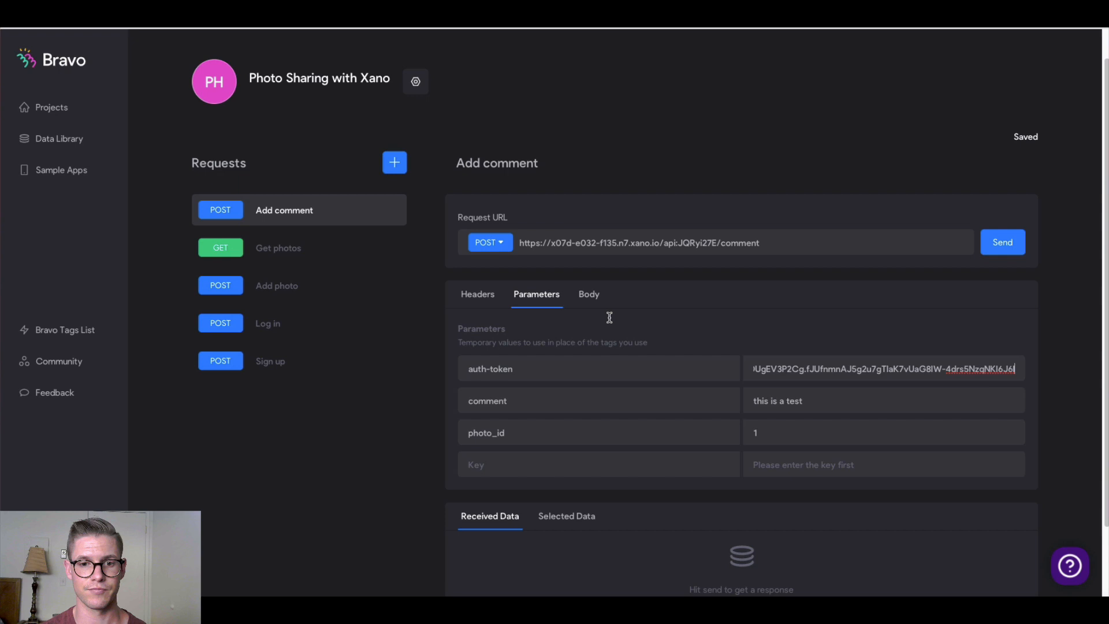
Set the request body to JSON and paste the tutorial's ${comment} and ${photo_id} body
{"action": "left_click", "coordinate": [589, 294]}
{"action": "left_click", "coordinate": [569, 356]}
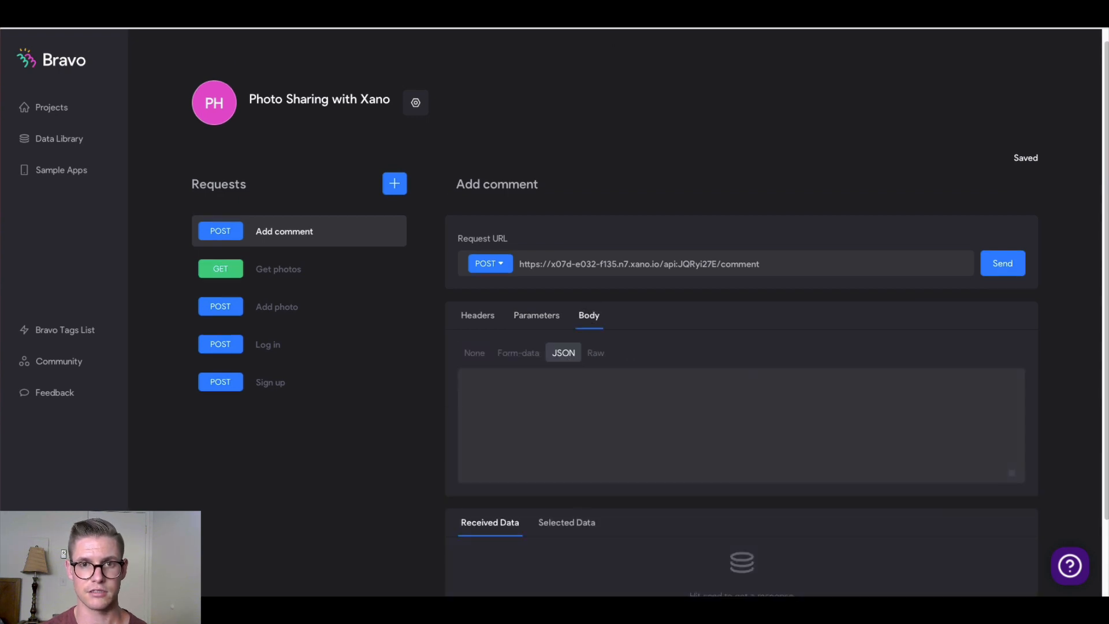
{"action": "key", "text": "ctrl+Tab"}
{"action": "left_click_drag", "start_coordinate": [376, 371], "coordinate": [342, 330]}
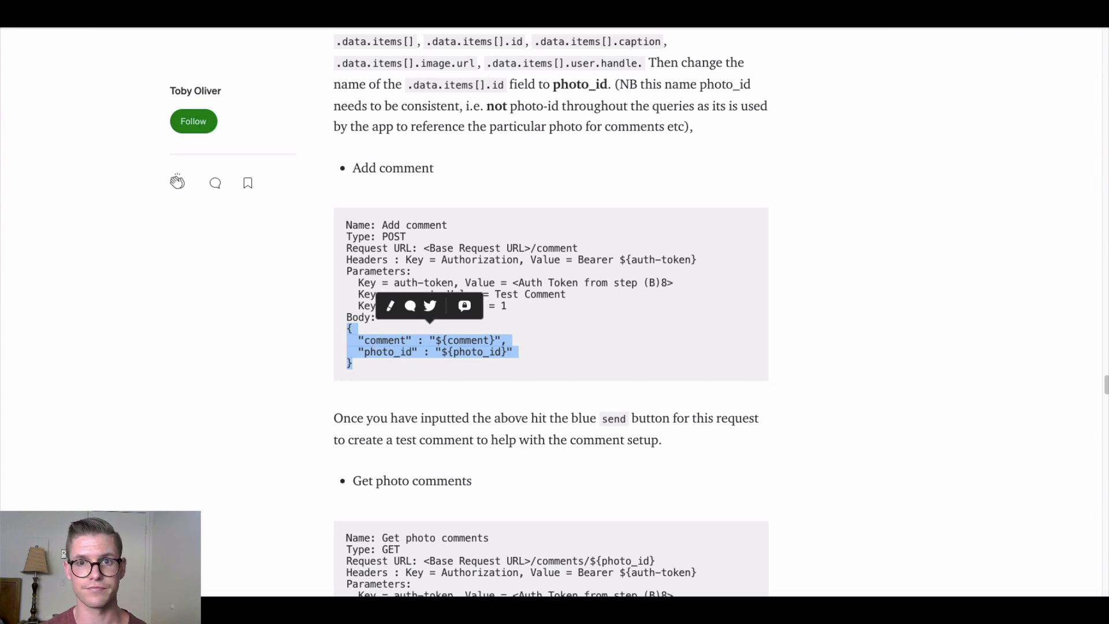
{"action": "key", "text": "ctrl+shift+Tab"}
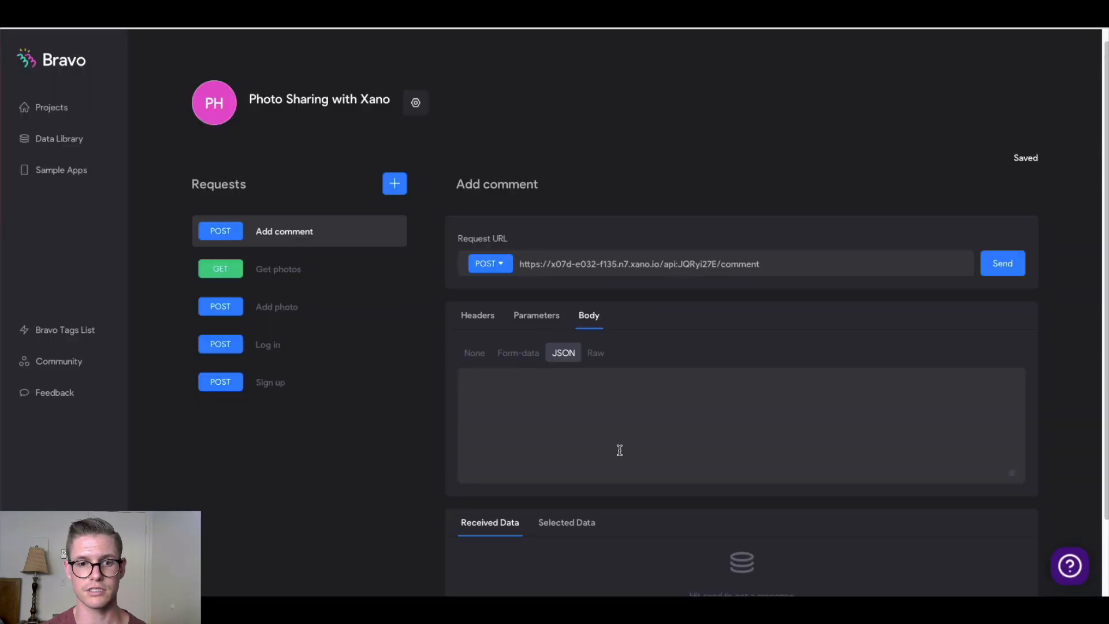
{"action": "left_click", "coordinate": [557, 416]}
{"action": "key", "text": "ctrl+v"}
Send Add comment as a test, receiving a new comment with id 8 and photo_id 1
{"action": "left_click", "coordinate": [1011, 271]}
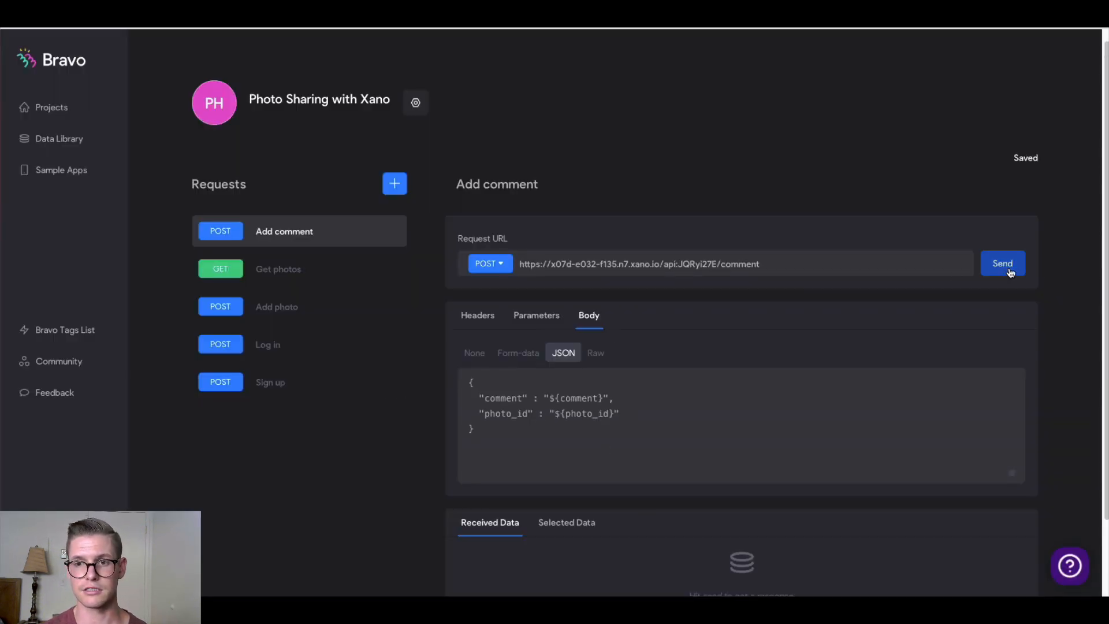
{"action": "scroll", "coordinate": [379, 429], "scroll_direction": "down", "scroll_amount": 2}
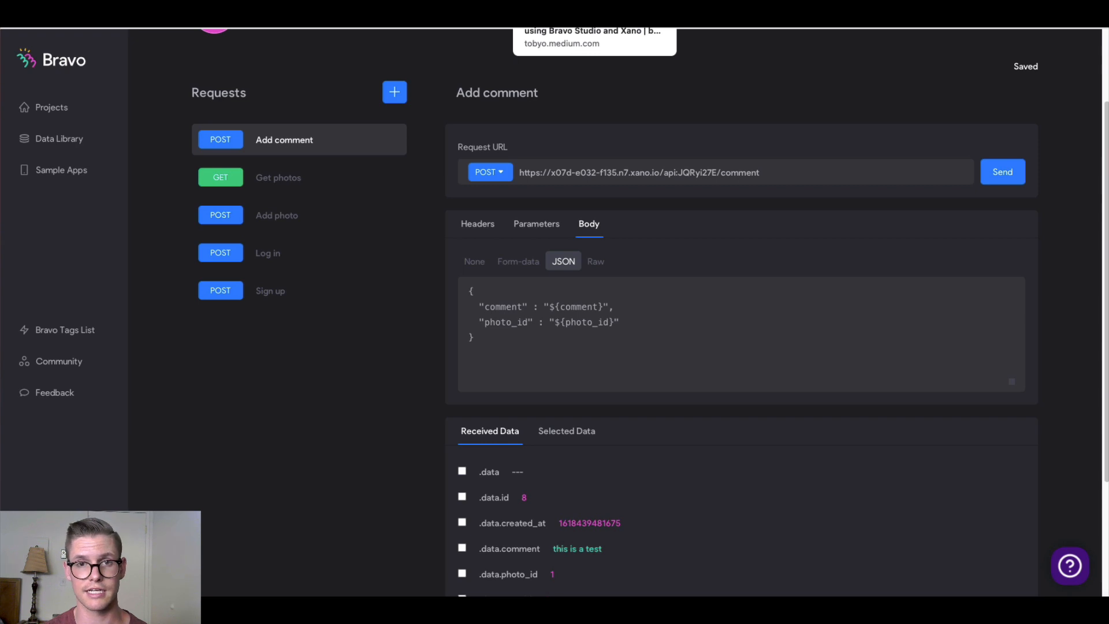
{"action": "left_click", "coordinate": [578, 14]}
{"action": "left_click", "coordinate": [258, 441]}
{"action": "scroll", "coordinate": [258, 441], "scroll_direction": "down", "scroll_amount": 5}
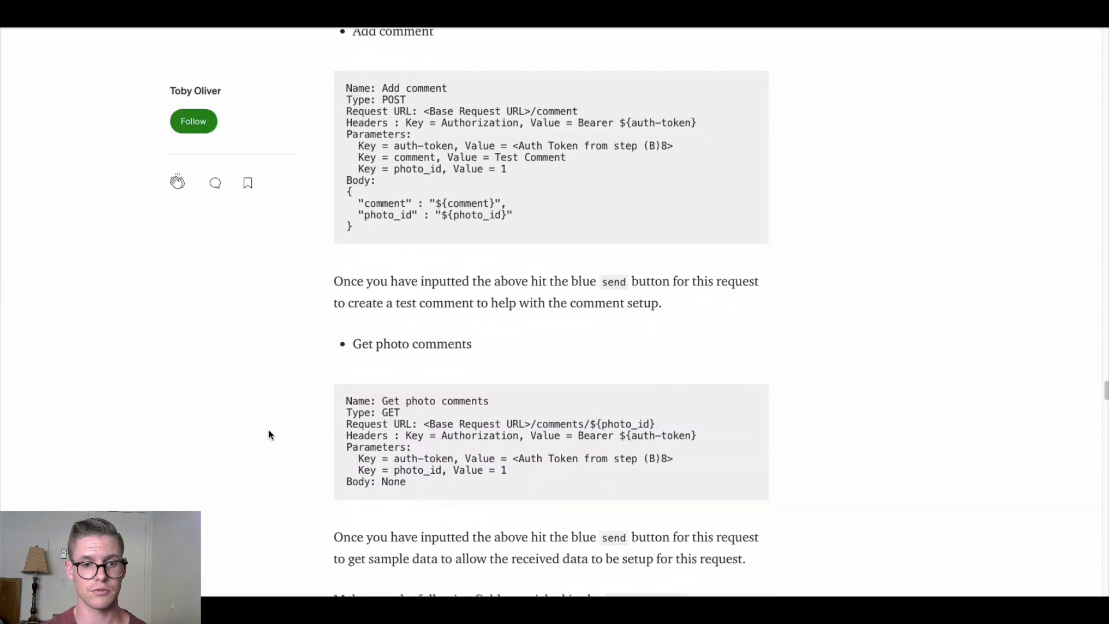
{"action": "scroll", "coordinate": [275, 424], "scroll_direction": "down", "scroll_amount": 1}
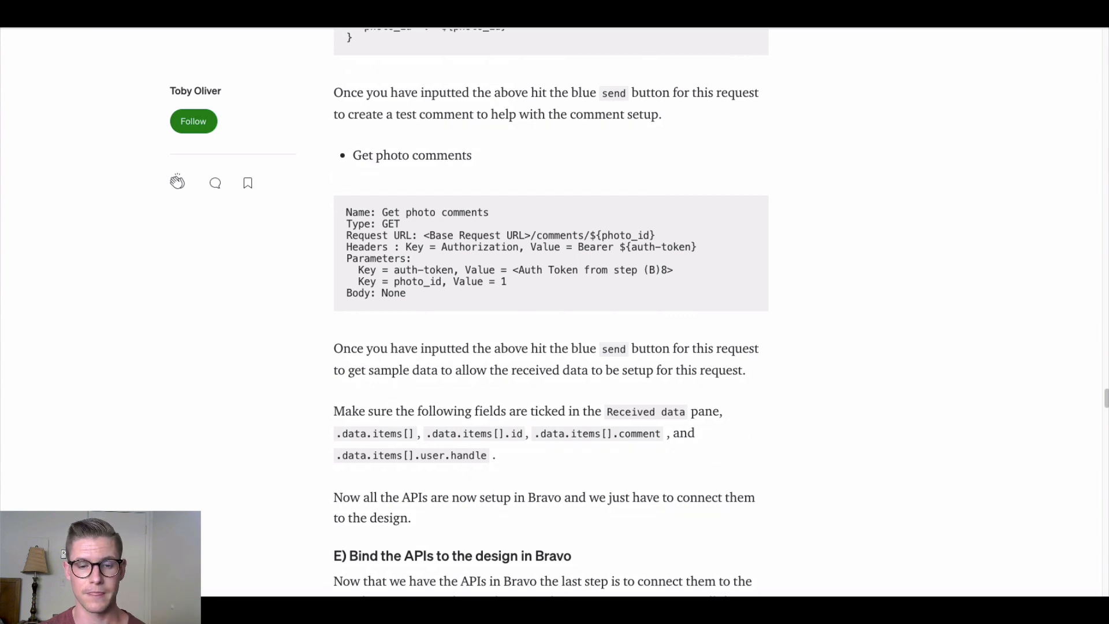
{"action": "left_click", "coordinate": [717, 15]}
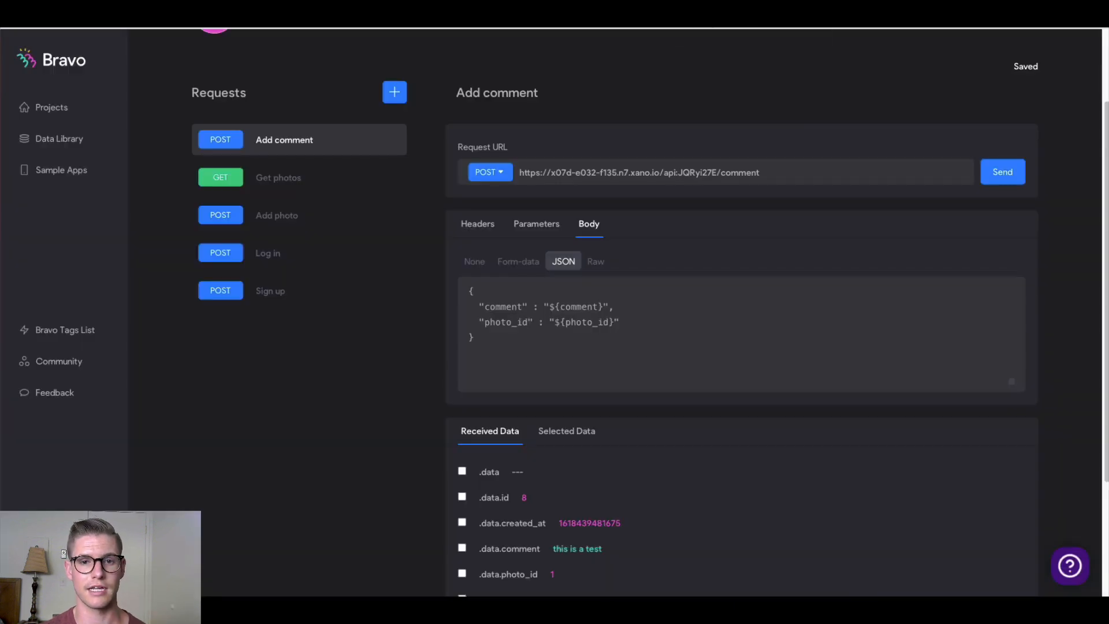
Add a new GET request to the collection and name it 'Get photo comments'
{"action": "left_click", "coordinate": [398, 100]}
{"action": "triple_click", "coordinate": [477, 194]}
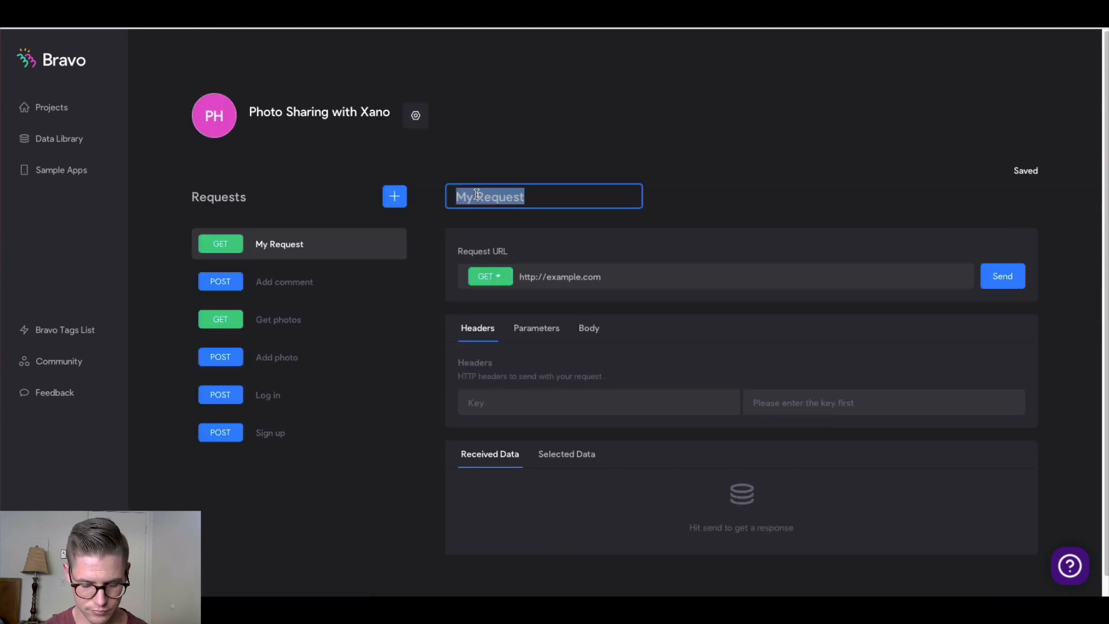
{"action": "type", "text": "Get photo com"}
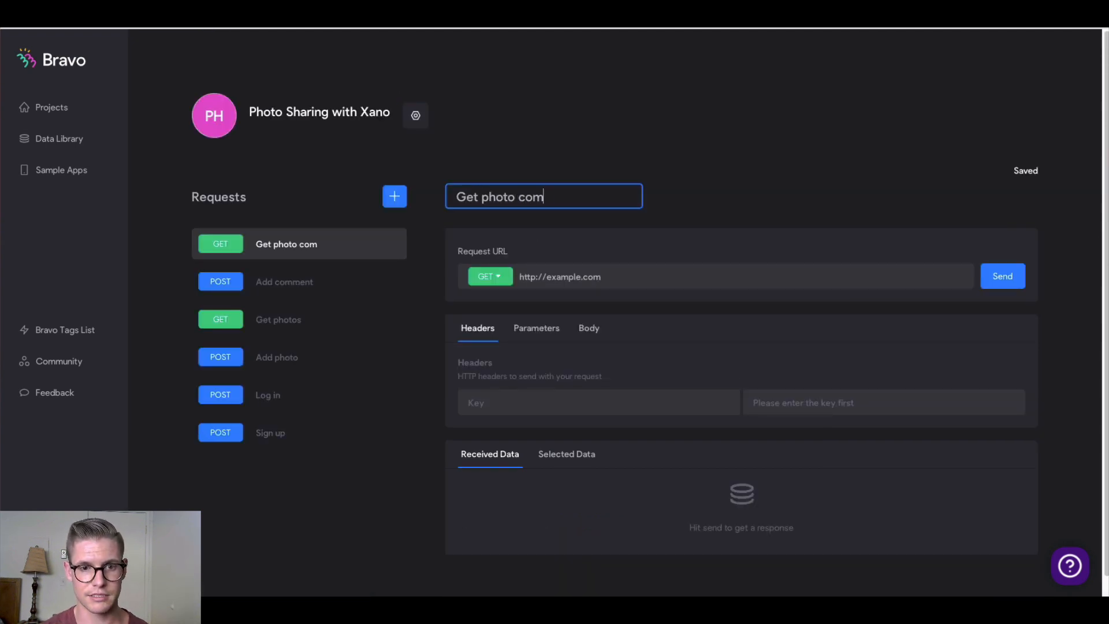
{"action": "type", "text": "ments"}
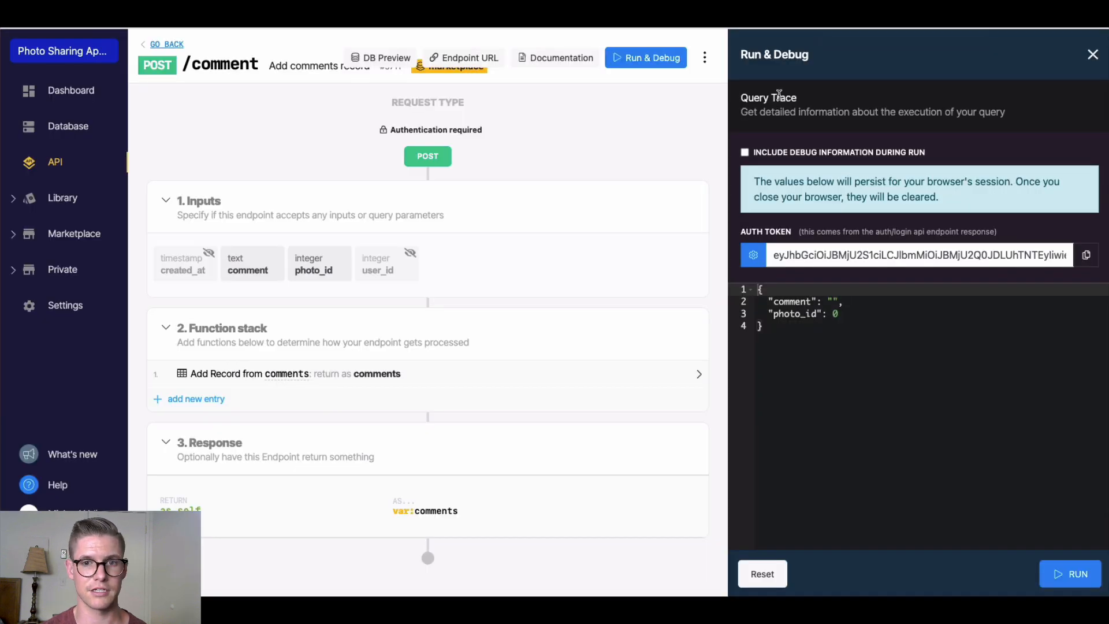
Go back to Xano's photo sharing endpoints and copy the GET /comments/{photo_id} link
{"action": "left_click", "coordinate": [167, 45]}
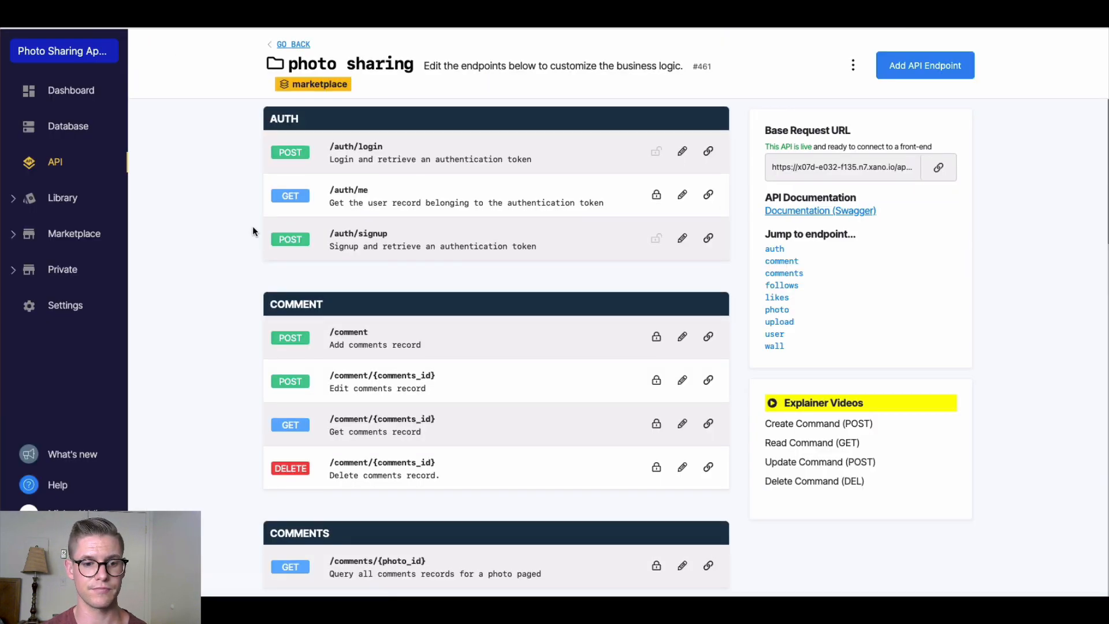
{"action": "scroll", "coordinate": [484, 324], "scroll_direction": "down", "scroll_amount": 3}
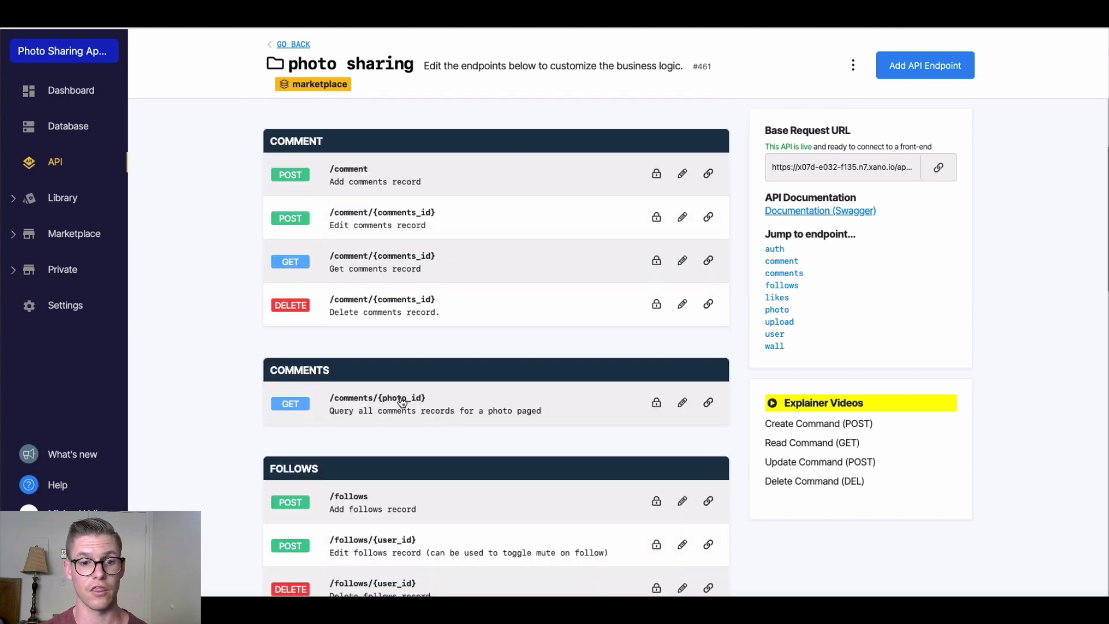
{"action": "left_click", "coordinate": [709, 403]}
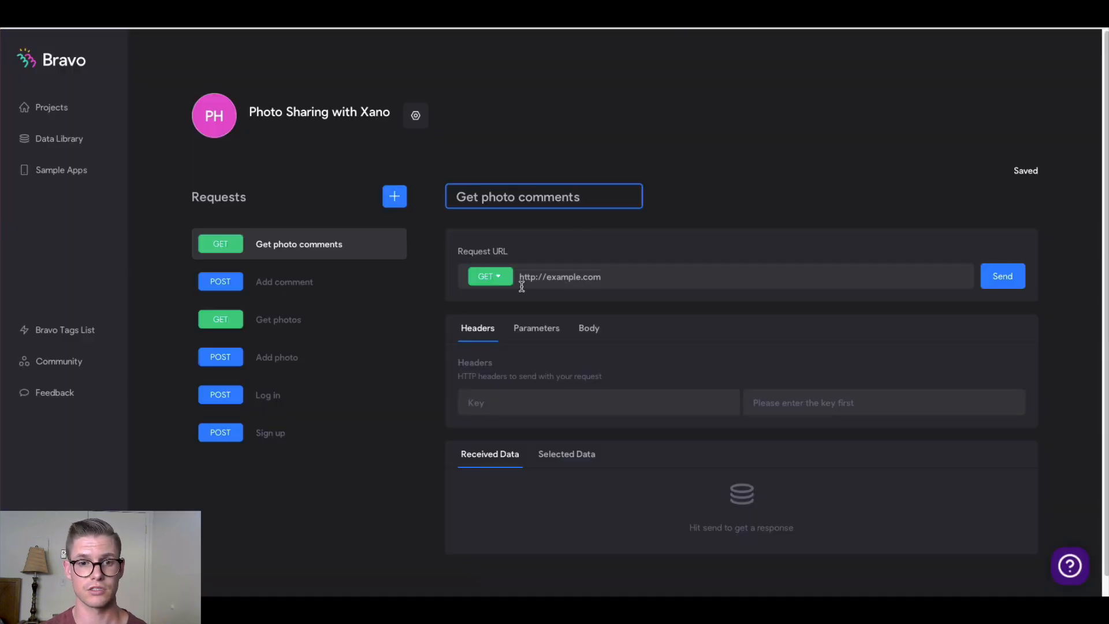
Set the request URL to the copied Xano comments link, ending in /comments/${photo_id}
{"action": "triple_click", "coordinate": [552, 279]}
{"action": "key", "text": "ctrl+v"}
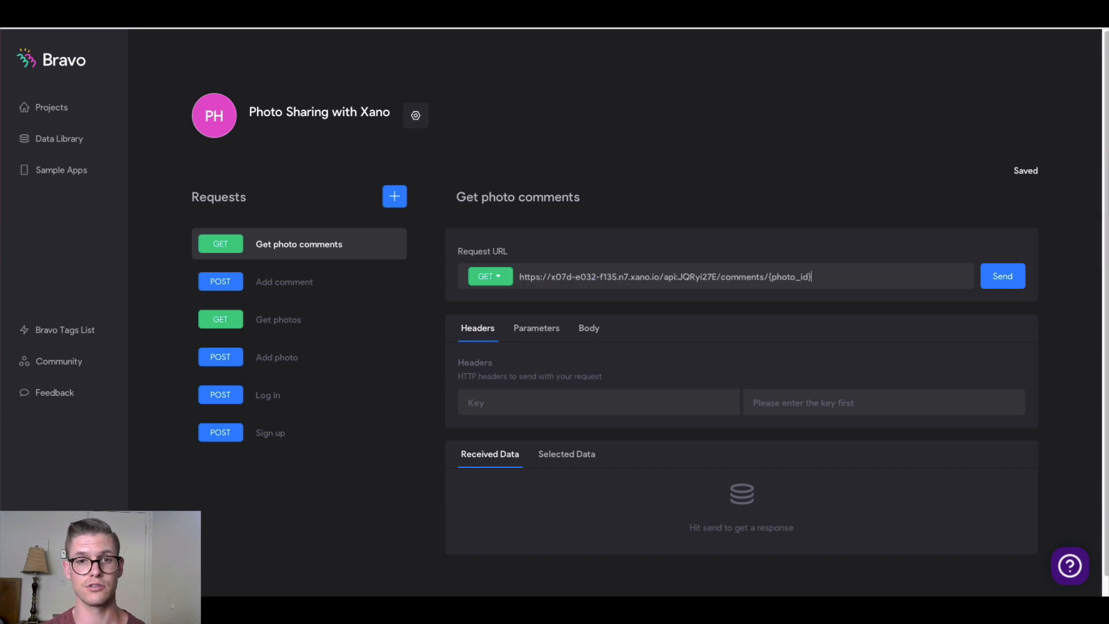
{"action": "left_click", "coordinate": [555, 14]}
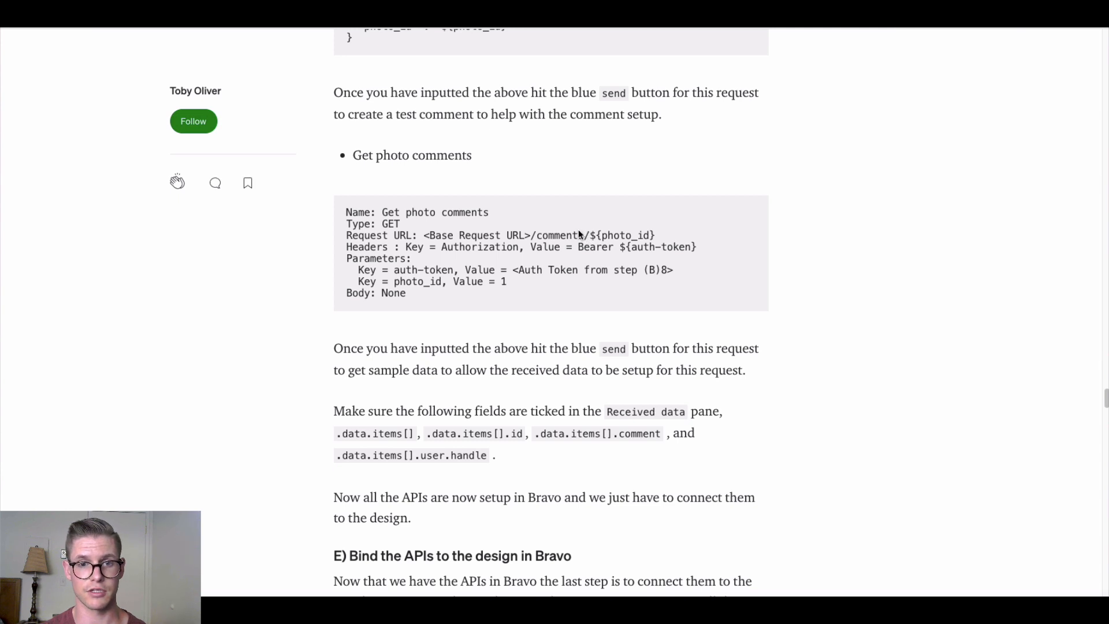
{"action": "left_click_drag", "start_coordinate": [588, 237], "coordinate": [656, 235]}
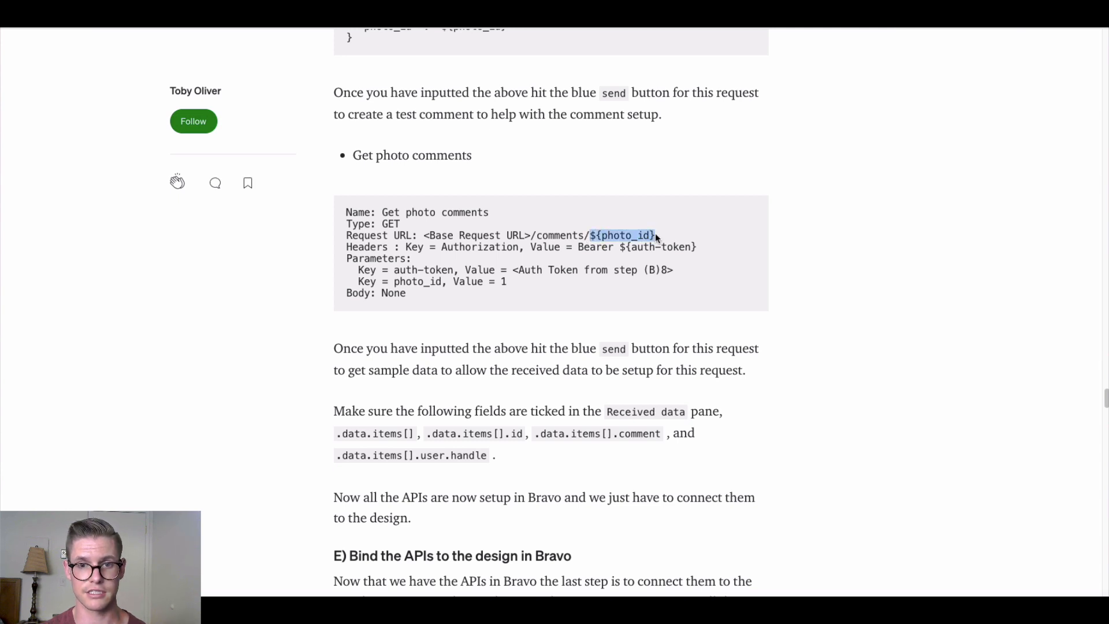
{"action": "left_click", "coordinate": [598, 335]}
{"action": "key", "text": "ctrl+Tab"}
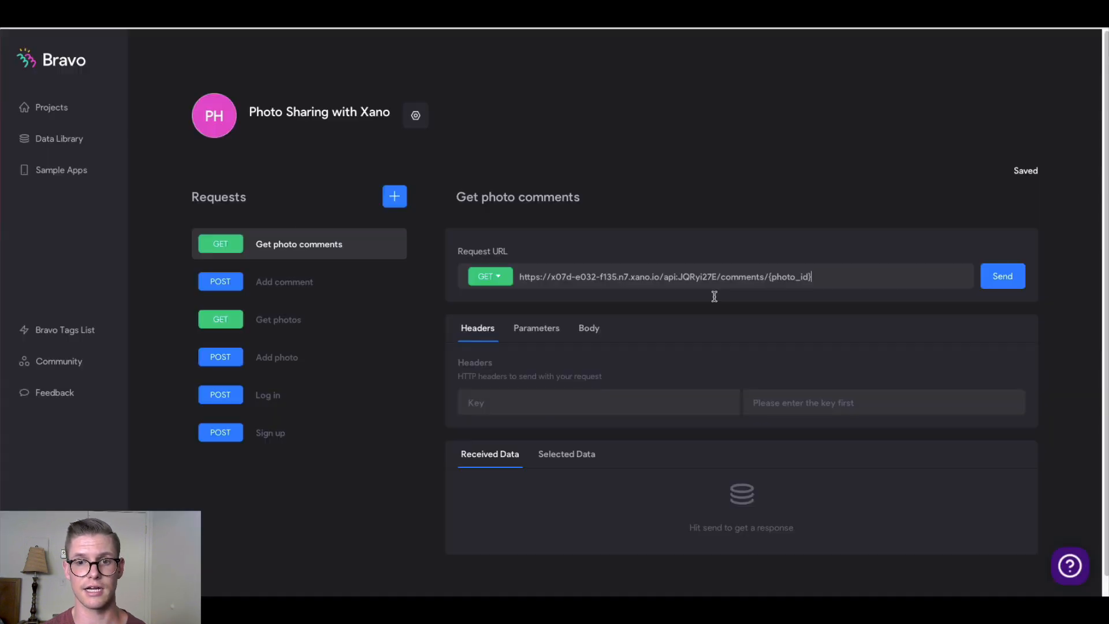
{"action": "left_click", "coordinate": [769, 280]}
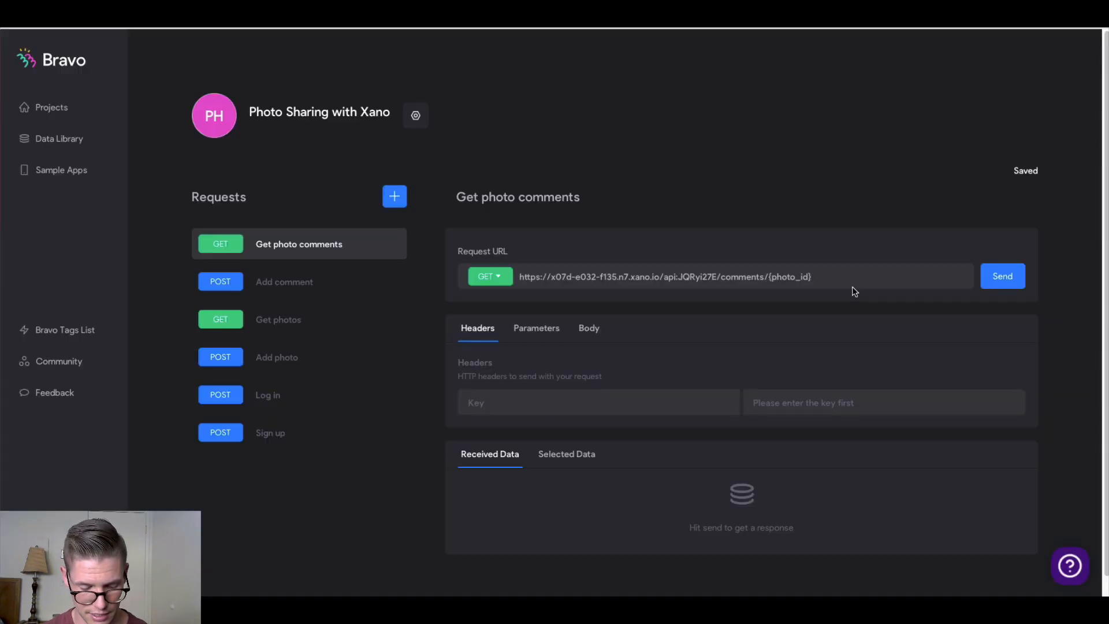
{"action": "type", "text": "$"}
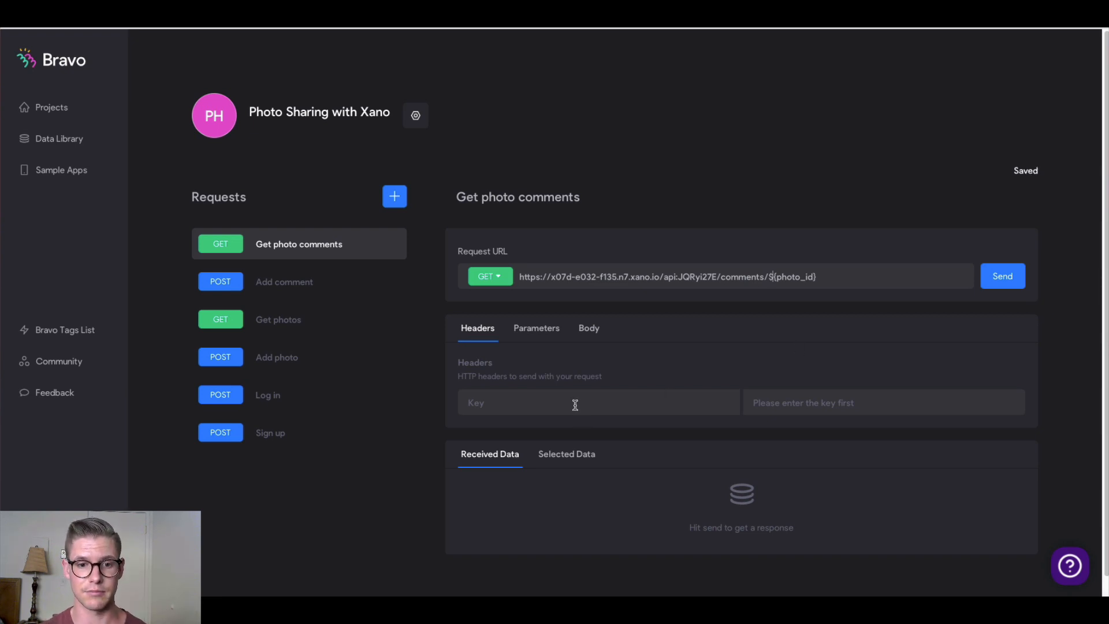
{"action": "type", "text": "Auth"}
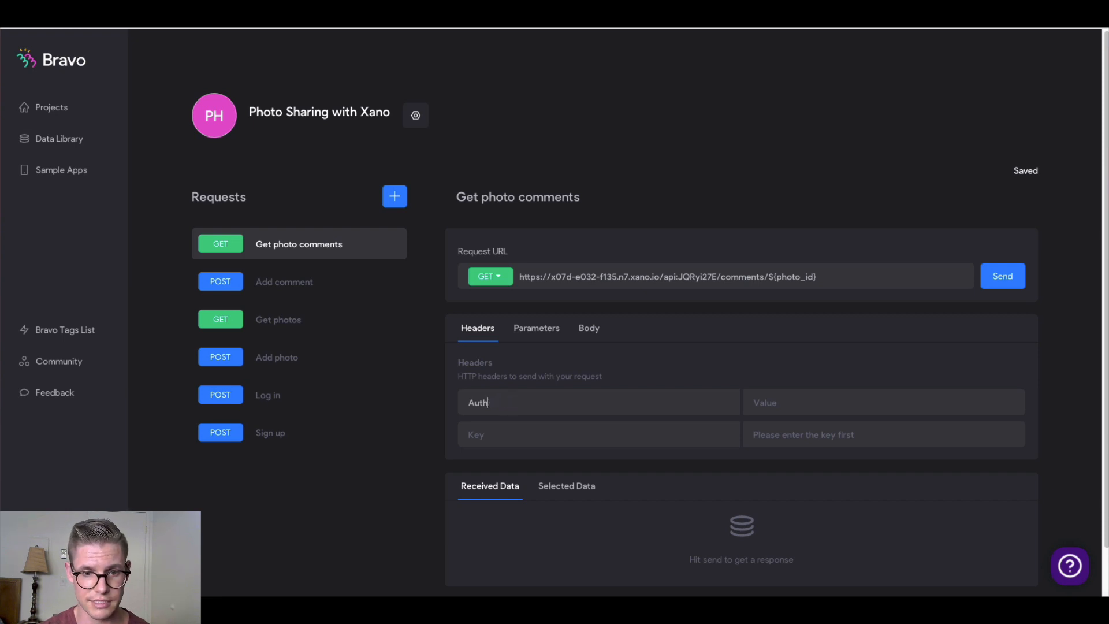
{"action": "type", "text": "orizz"}
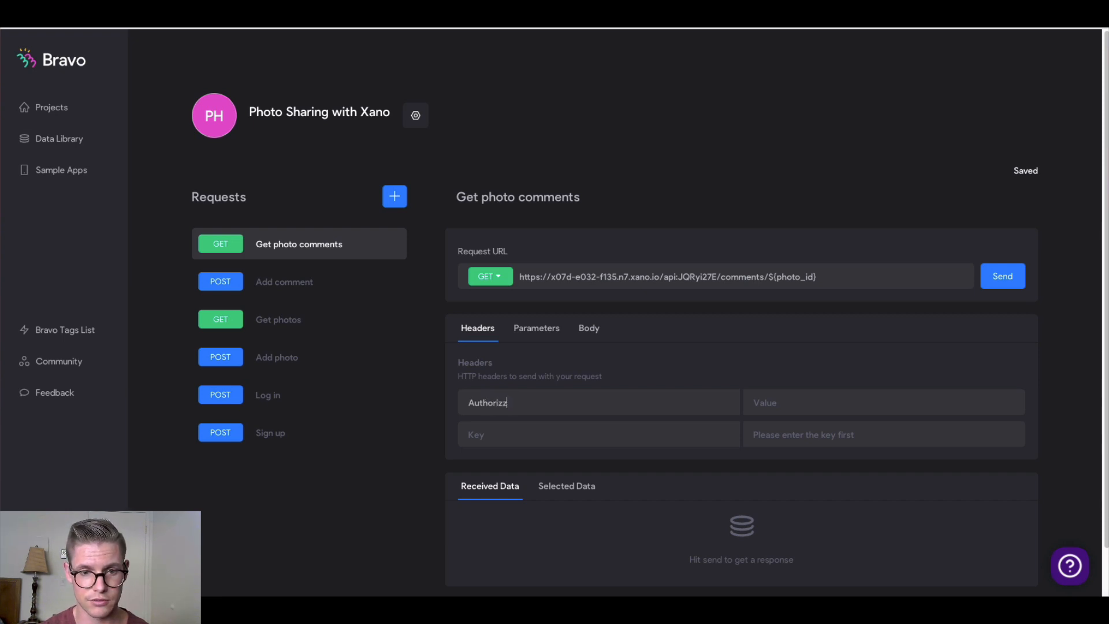
{"action": "type", "text": "on"}
Fix the Authorization header name and give it the value 'Bearer ${auth-token}'
{"action": "key", "text": "BackSpace"}
{"action": "key", "text": "BackSpace"}
{"action": "key", "text": "BackSpace"}
{"action": "key", "text": "BackSpace"}
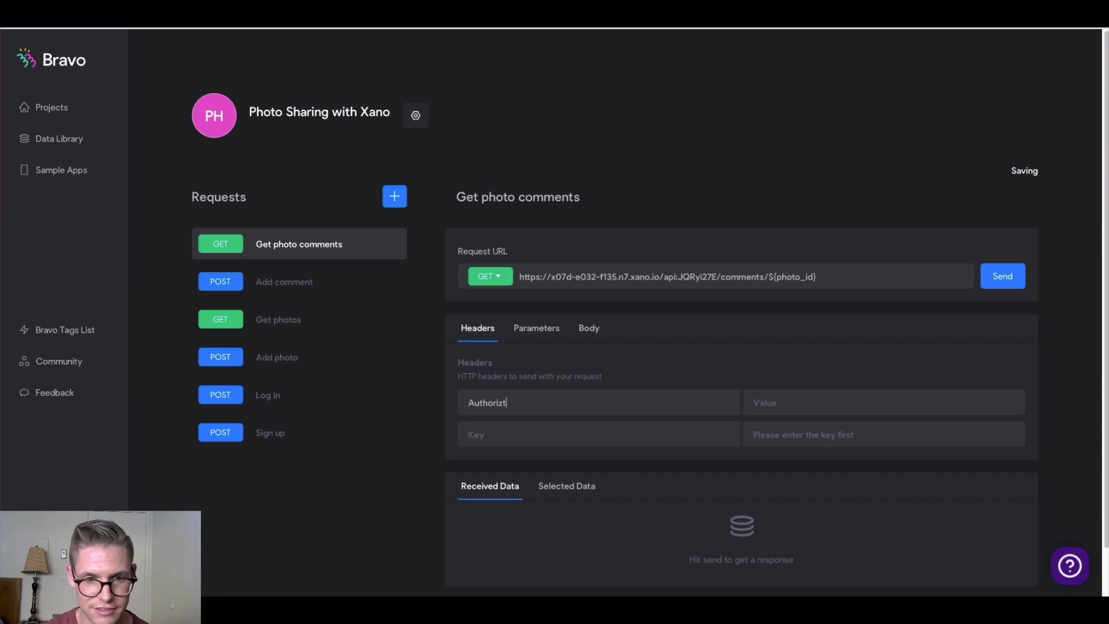
{"action": "type", "text": "ation"}
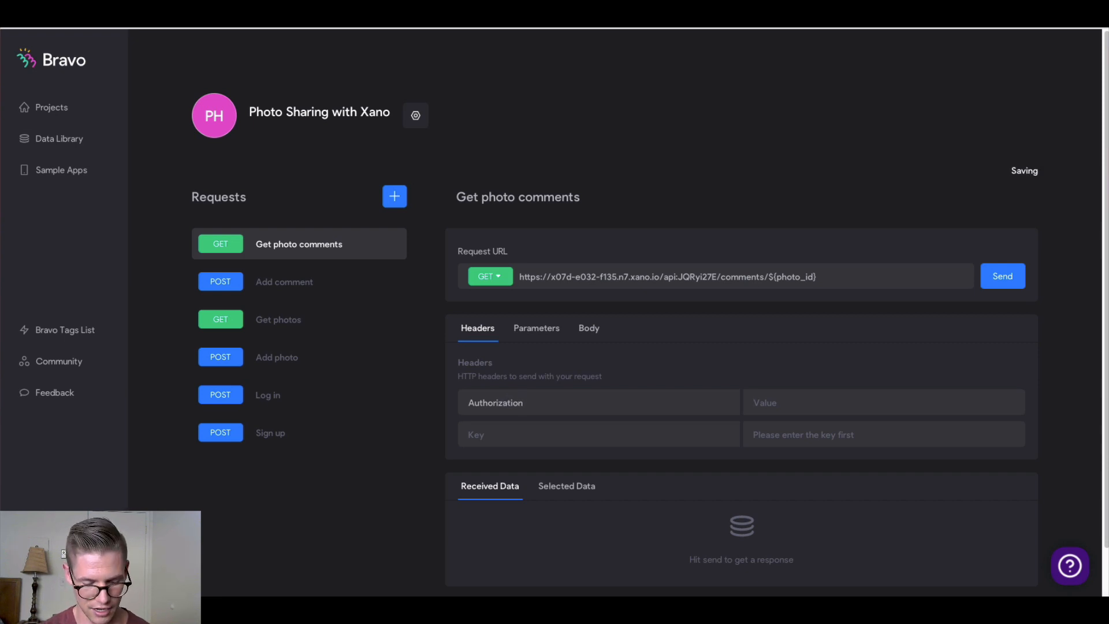
{"action": "type", "text": "Bearer "}
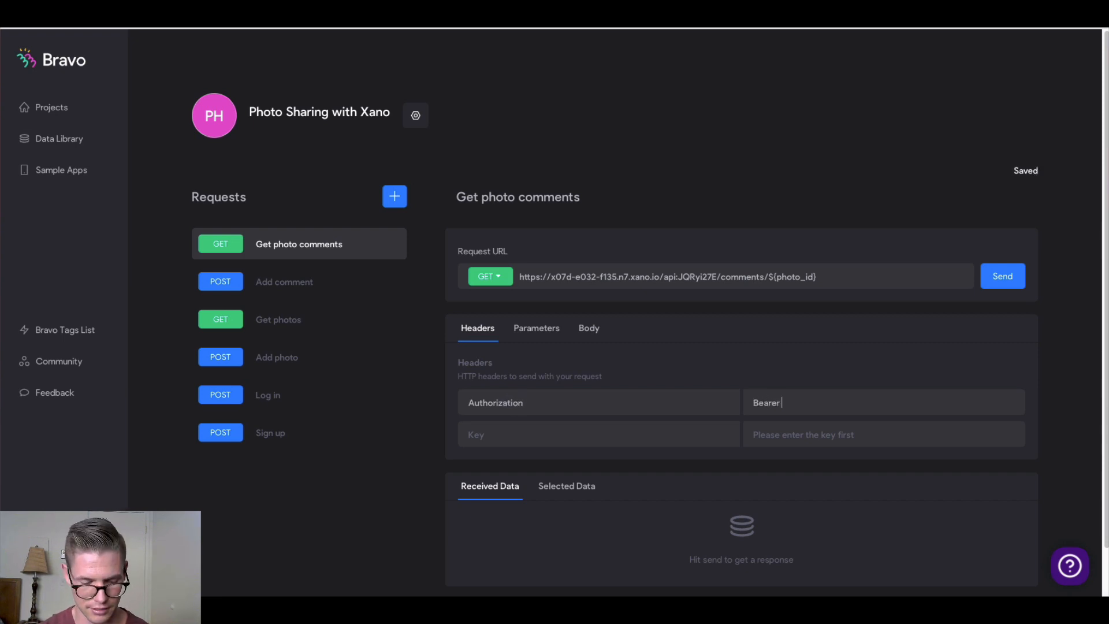
{"action": "type", "text": "${"}
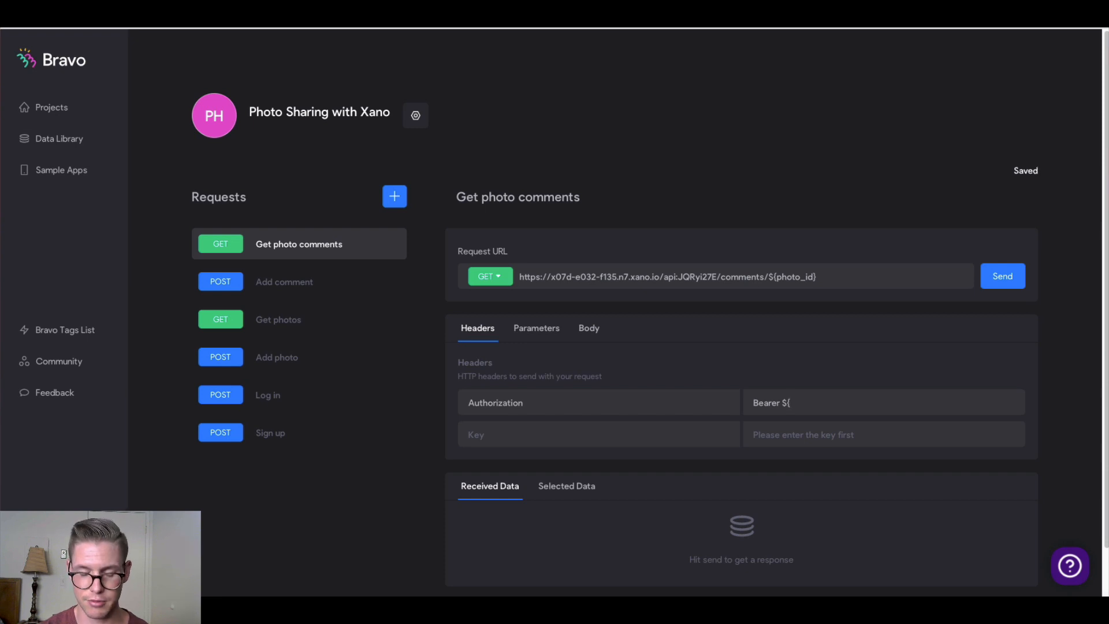
{"action": "type", "text": "auth-token"}
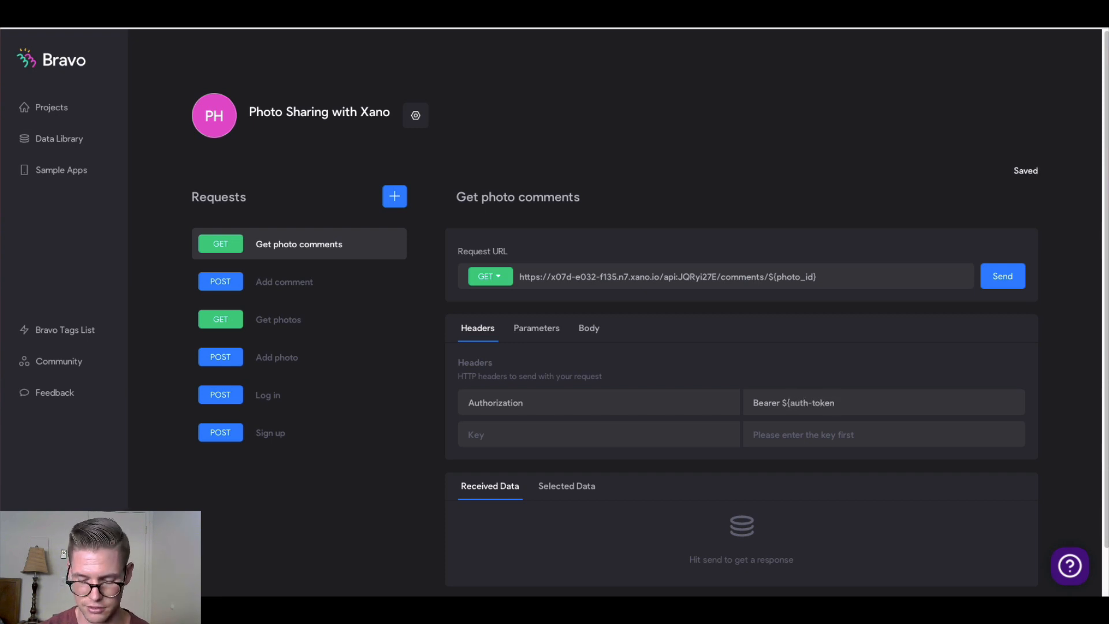
{"action": "type", "text": "}"}
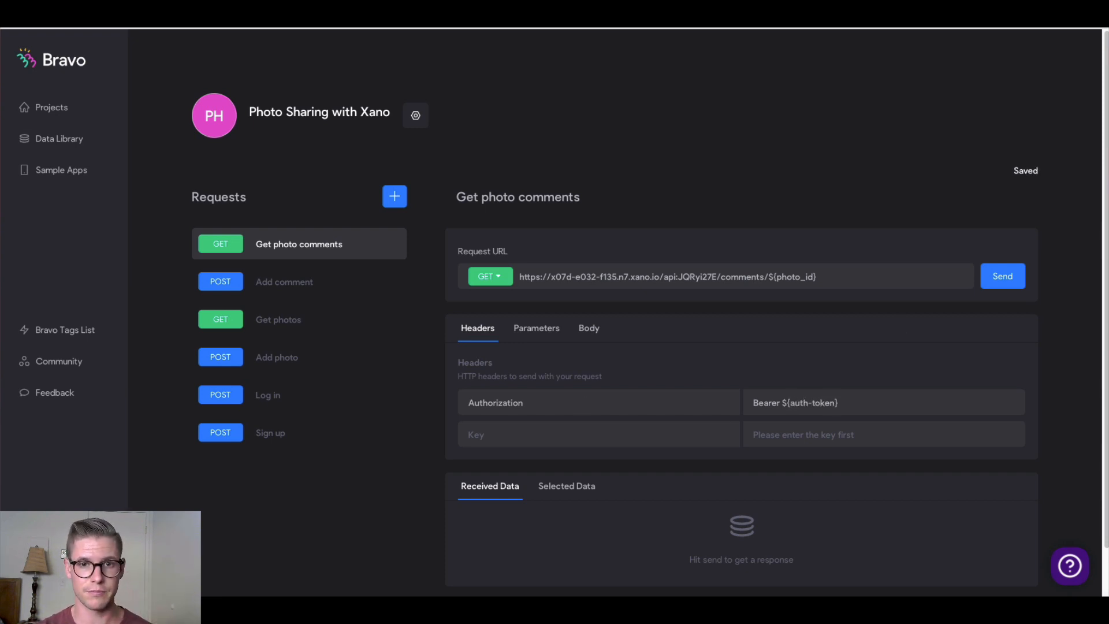
{"action": "key", "text": "ctrl+Tab"}
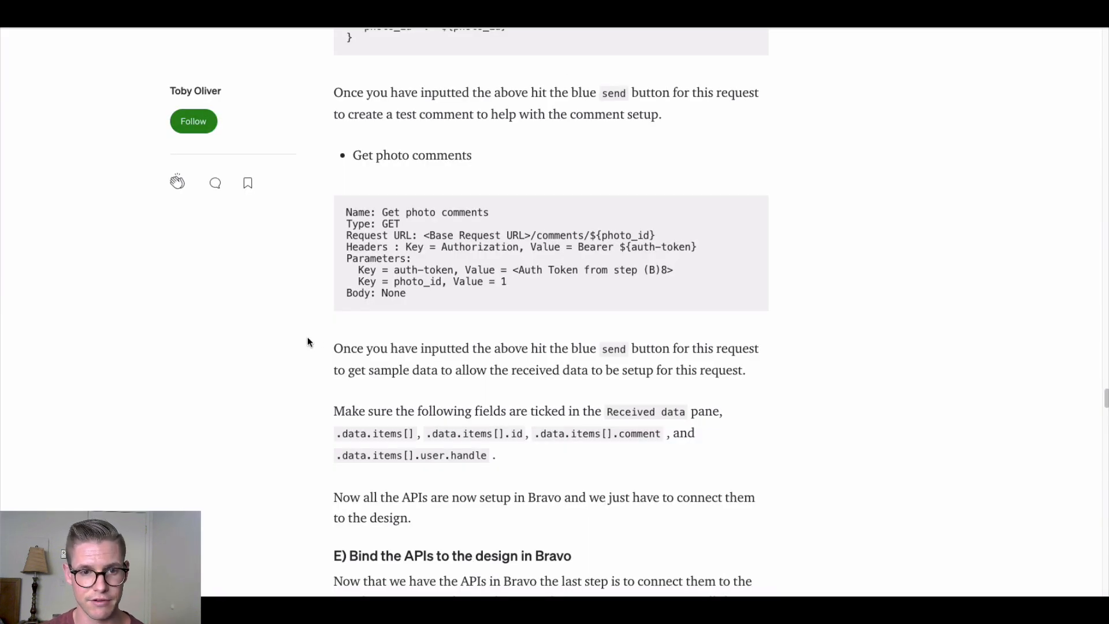
Add test parameters auth-token and photo_id, with photo_id set to 1
{"action": "scroll", "coordinate": [307, 338], "scroll_direction": "down", "scroll_amount": 1}
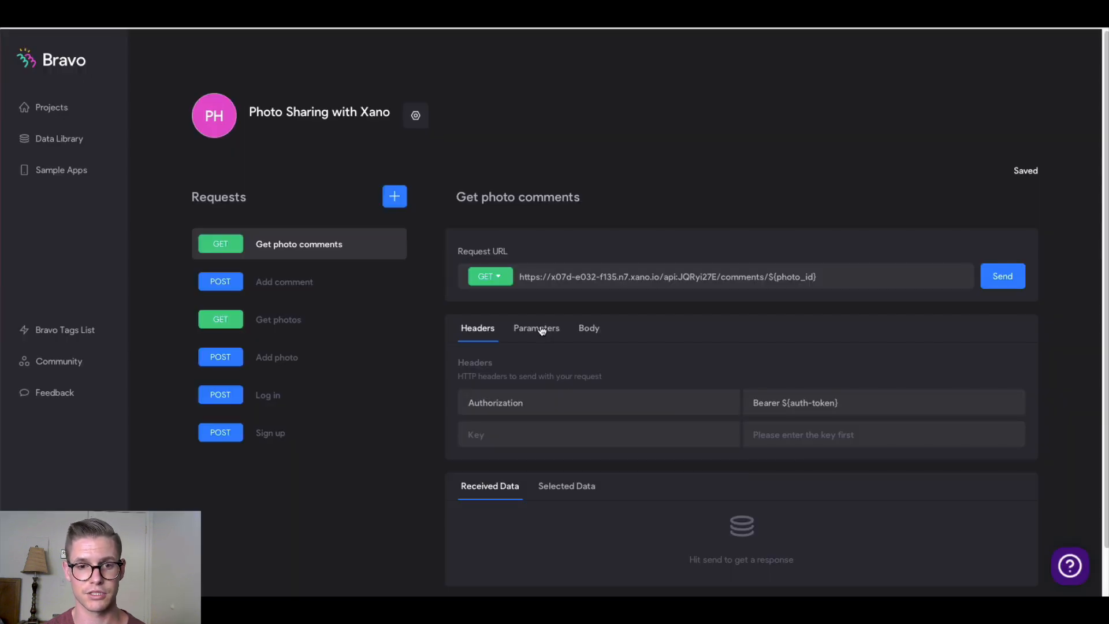
{"action": "left_click", "coordinate": [542, 331]}
{"action": "left_click", "coordinate": [527, 412]}
{"action": "type", "text": "auth-token"}
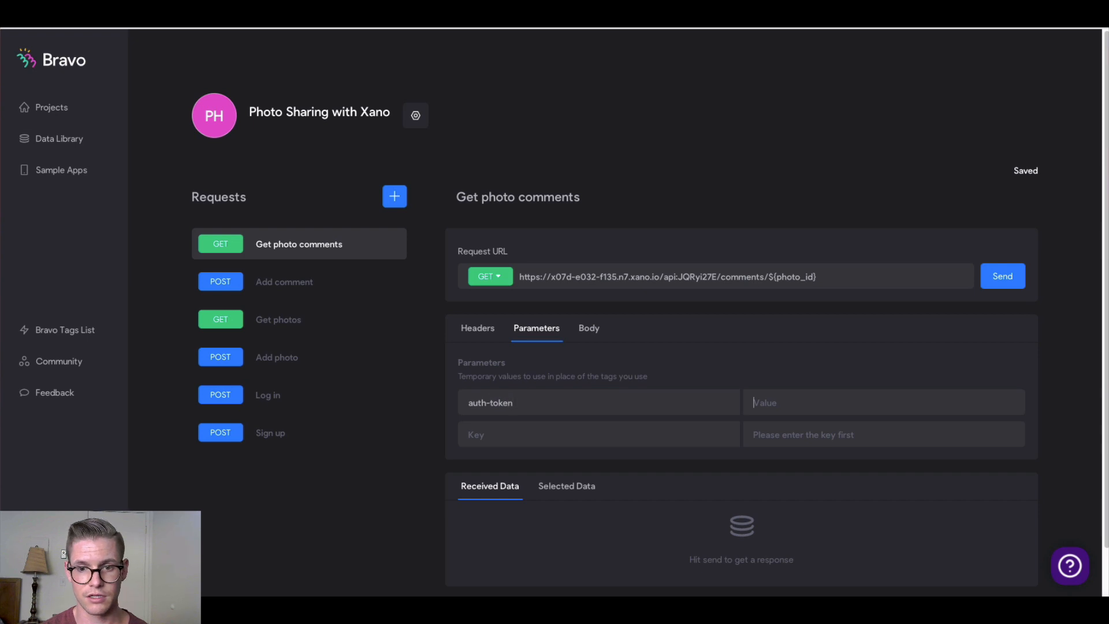
{"action": "key", "text": "Tab"}
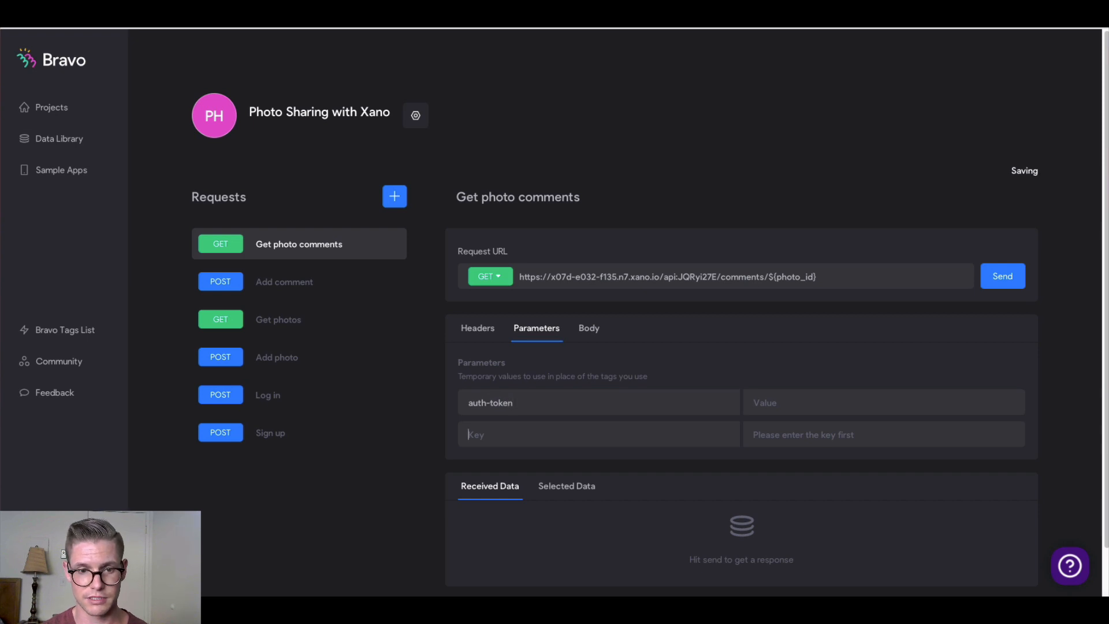
{"action": "type", "text": "photo_id"}
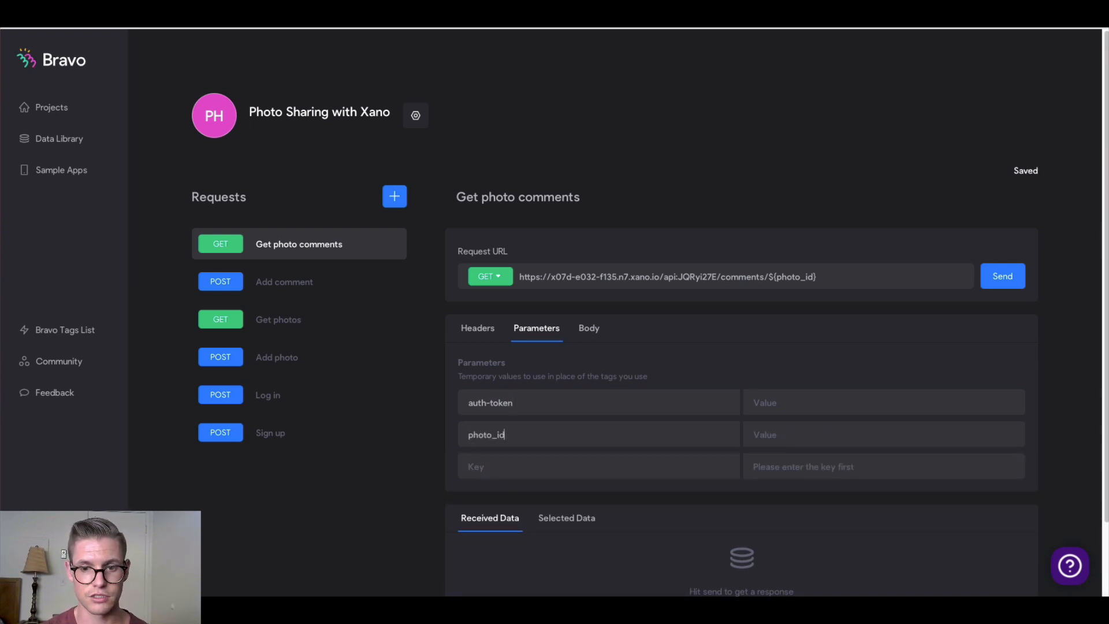
{"action": "key", "text": "Tab"}
{"action": "type", "text": "1"}
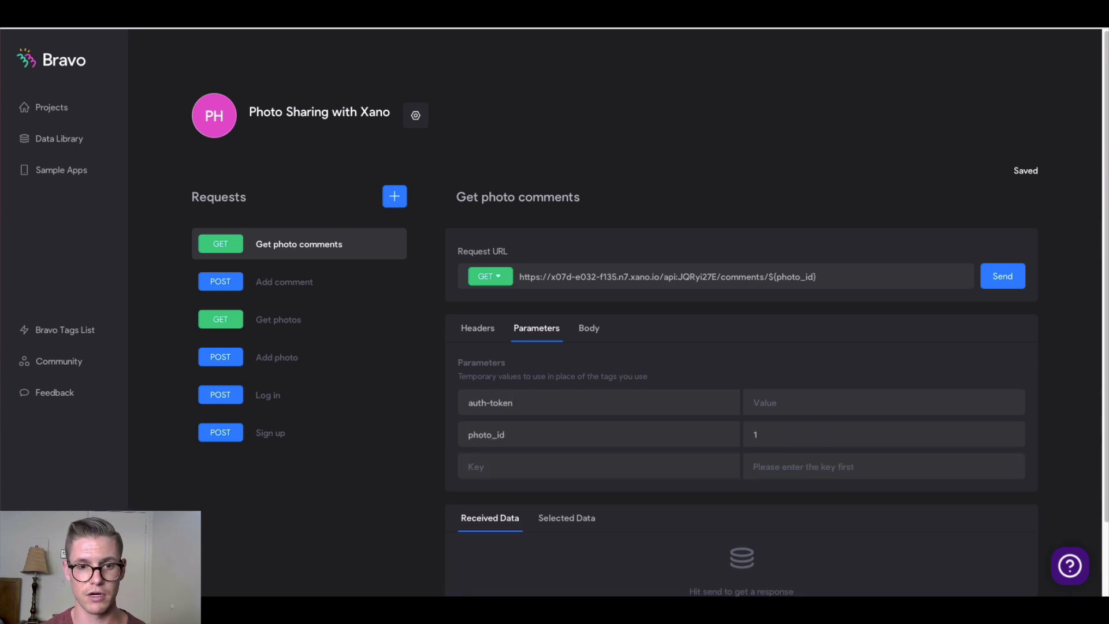
{"action": "left_click", "coordinate": [871, 23]}
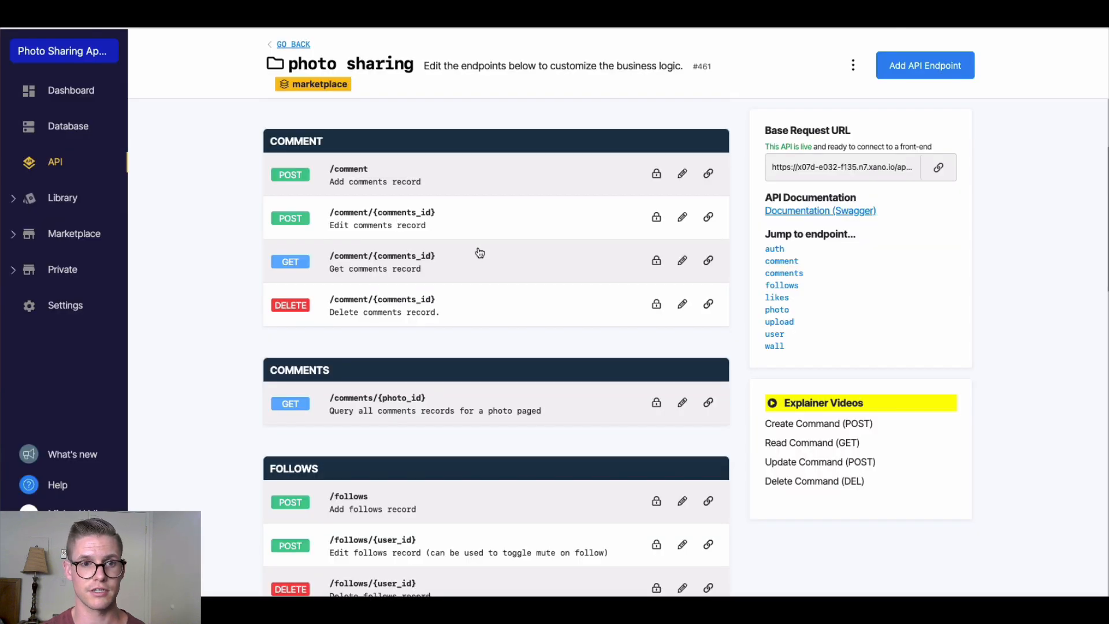
Open Xano's POST /comment endpoint and generate an auth token for the first test user
{"action": "left_click", "coordinate": [472, 179]}
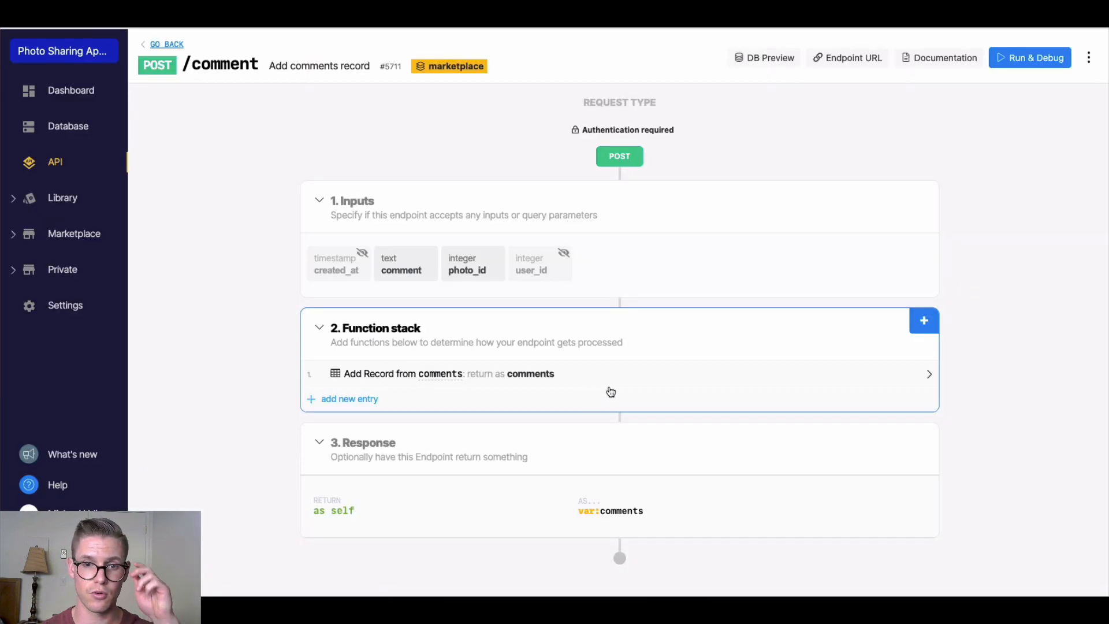
{"action": "left_click", "coordinate": [1016, 66]}
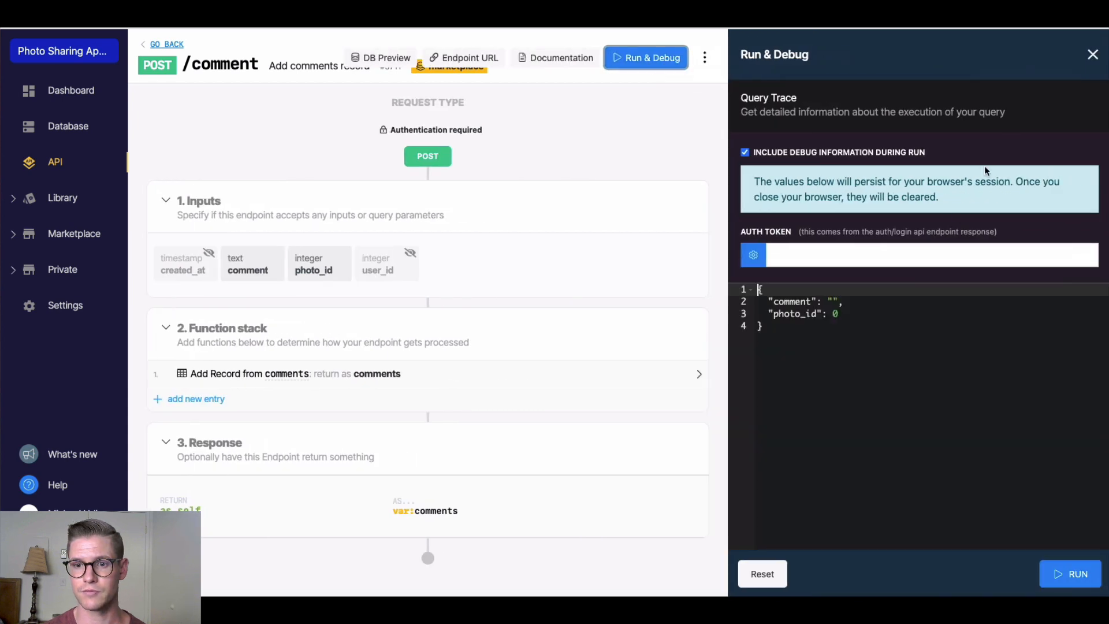
{"action": "left_click", "coordinate": [756, 256]}
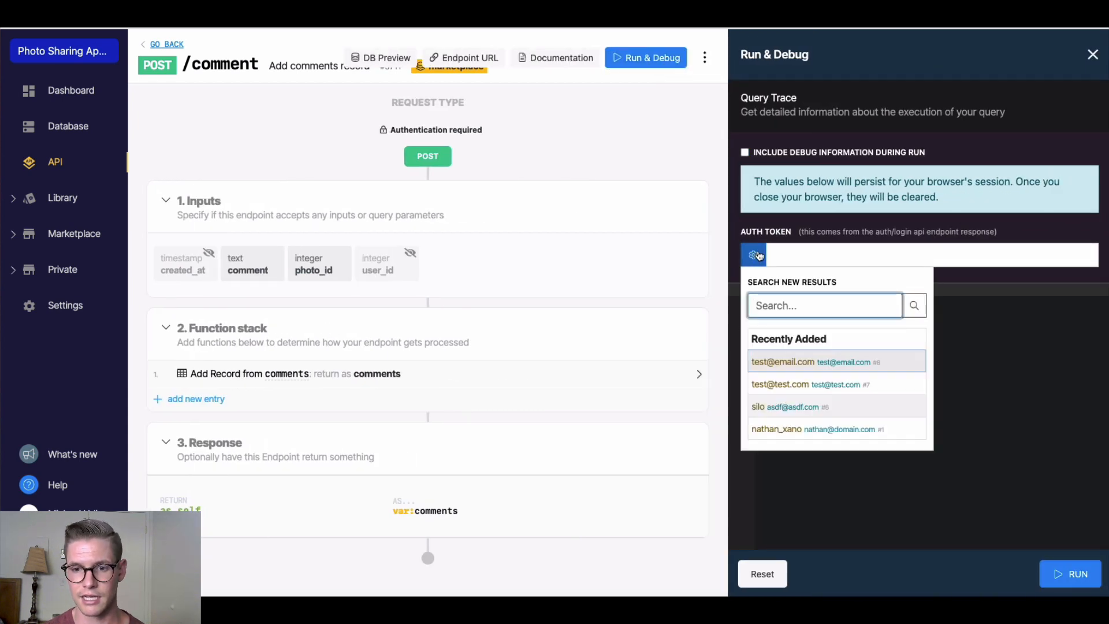
{"action": "left_click", "coordinate": [780, 363]}
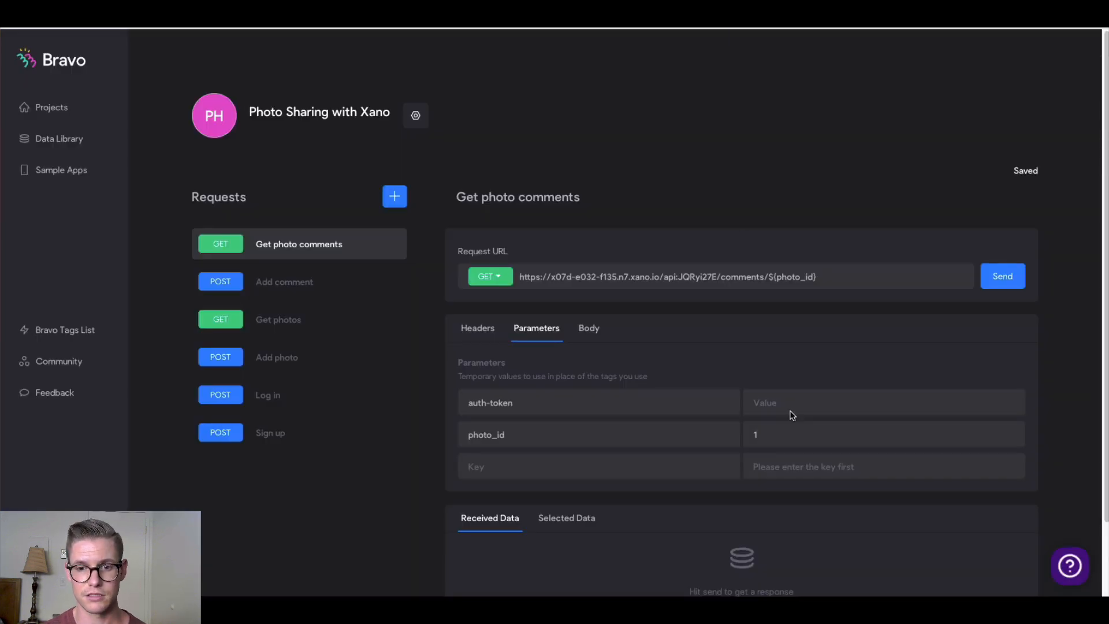
Paste the auth token as the auth-token value and send, returning two comments
{"action": "left_click", "coordinate": [786, 405]}
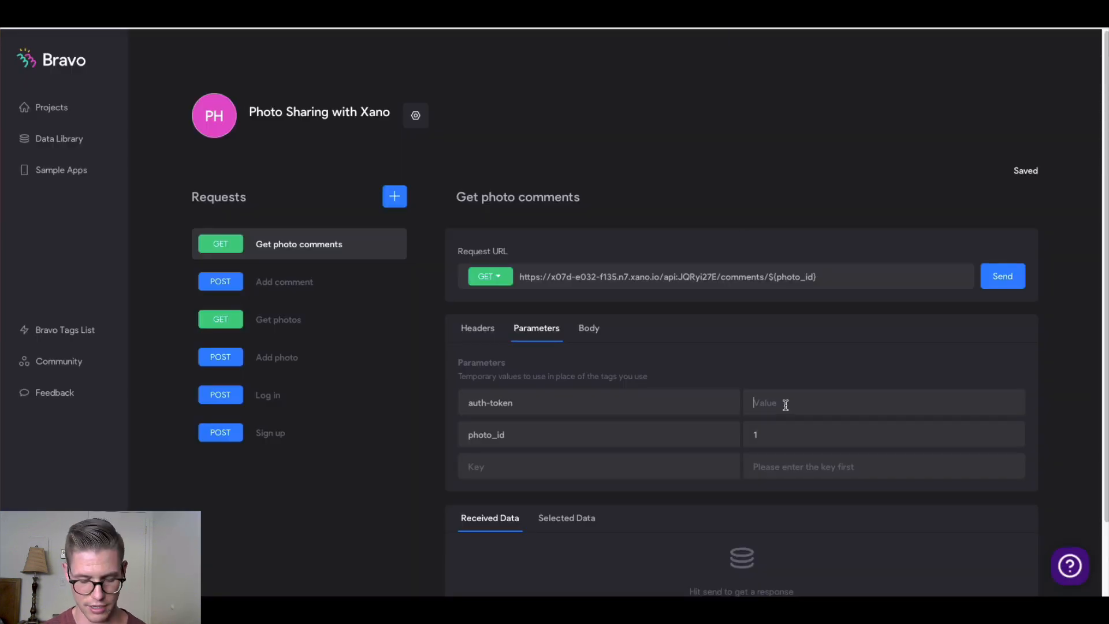
{"action": "key", "text": "ctrl+v"}
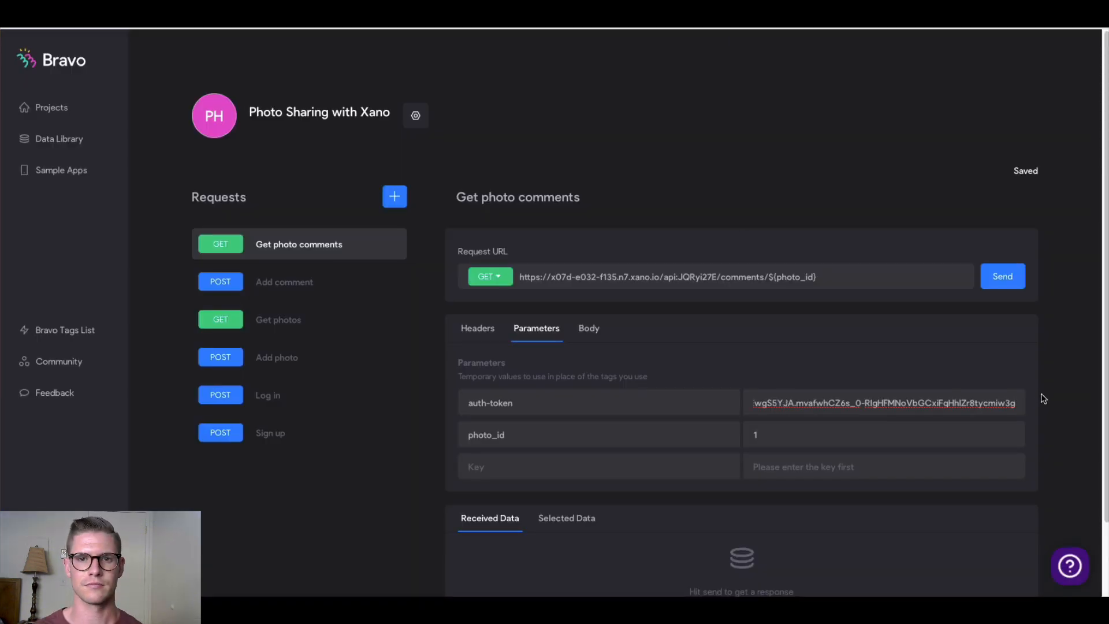
{"action": "left_click", "coordinate": [1005, 282]}
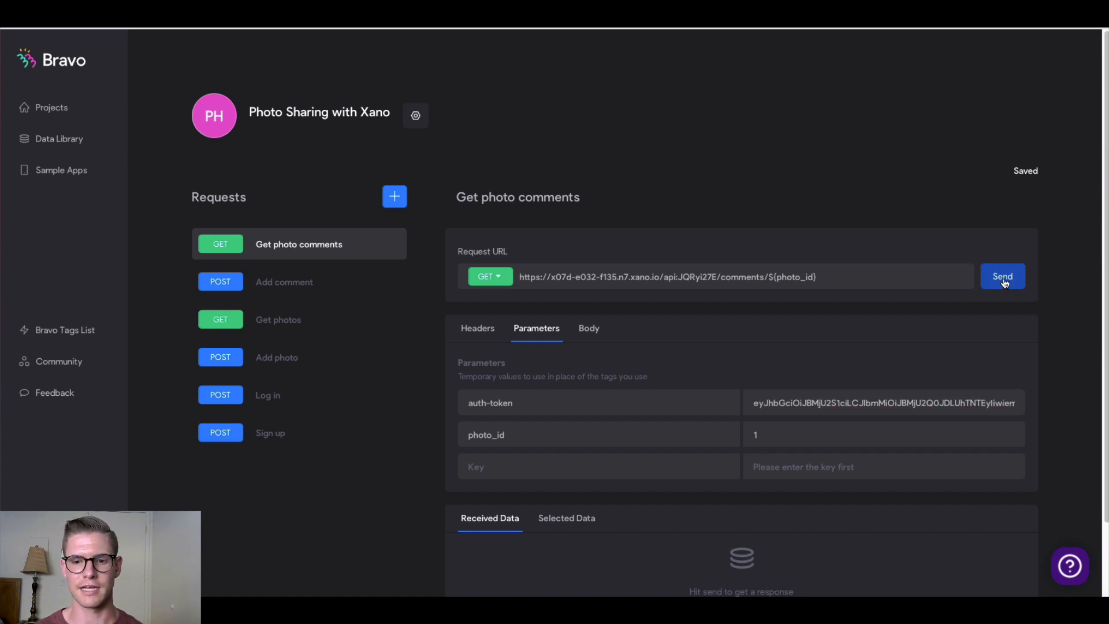
{"action": "scroll", "coordinate": [965, 293], "scroll_direction": "down", "scroll_amount": 5}
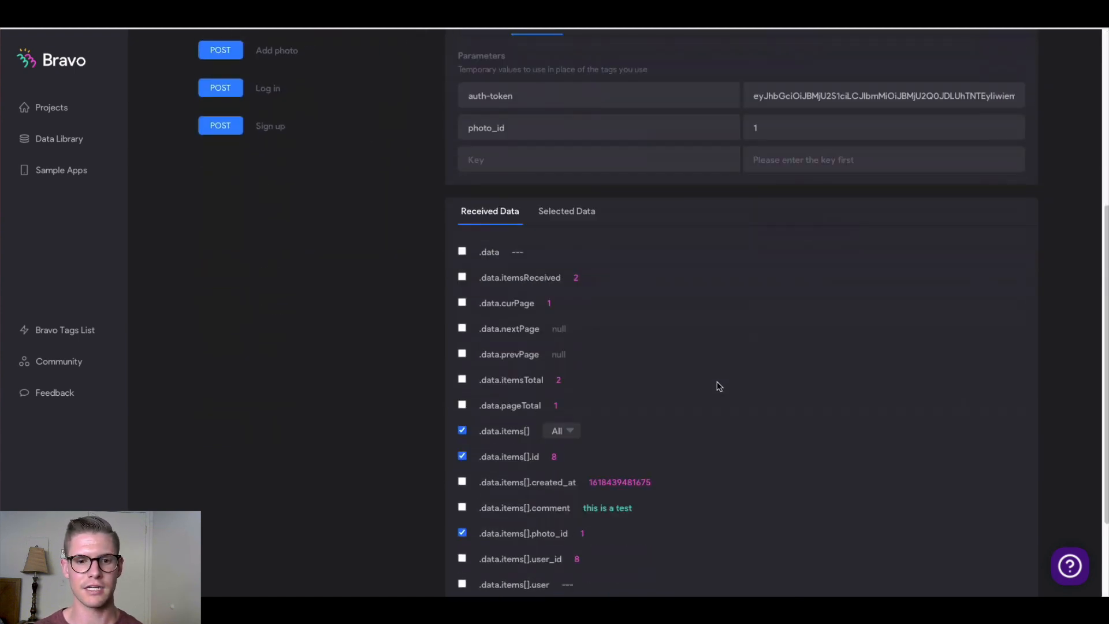
{"action": "scroll", "coordinate": [720, 386], "scroll_direction": "down", "scroll_amount": 1}
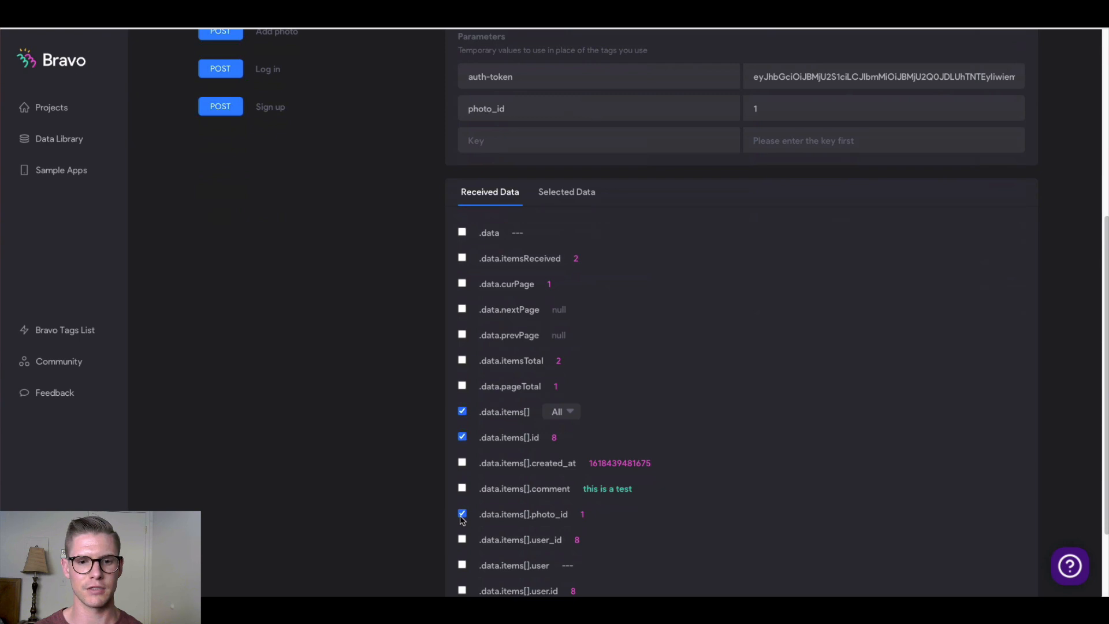
{"action": "scroll", "coordinate": [459, 515], "scroll_direction": "down", "scroll_amount": 3}
Untick photo_id in Received Data, keeping items[], id, comment and user.handle
{"action": "left_click", "coordinate": [463, 417]}
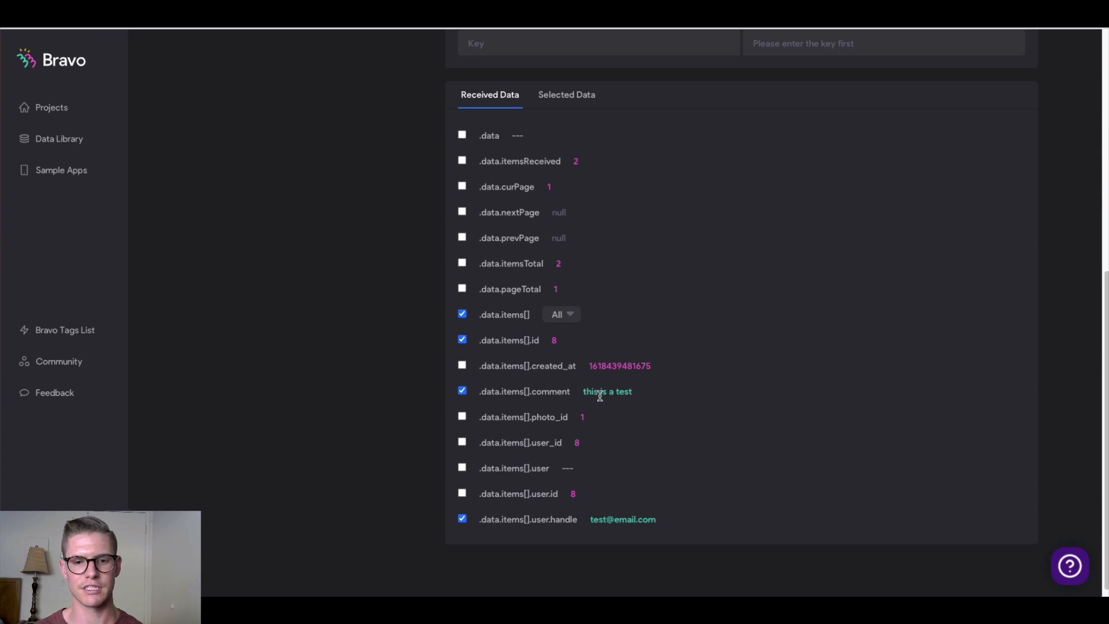
{"action": "scroll", "coordinate": [673, 510], "scroll_direction": "up", "scroll_amount": 5}
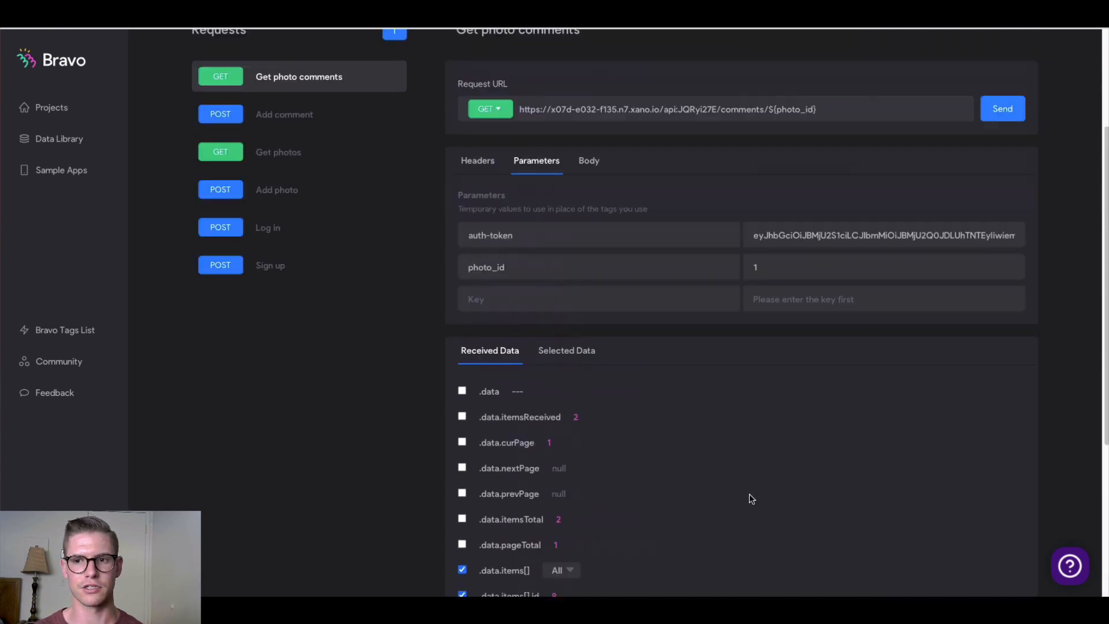
{"action": "scroll", "coordinate": [753, 502], "scroll_direction": "up", "scroll_amount": 3}
{"action": "scroll", "coordinate": [751, 499], "scroll_direction": "down", "scroll_amount": 2}
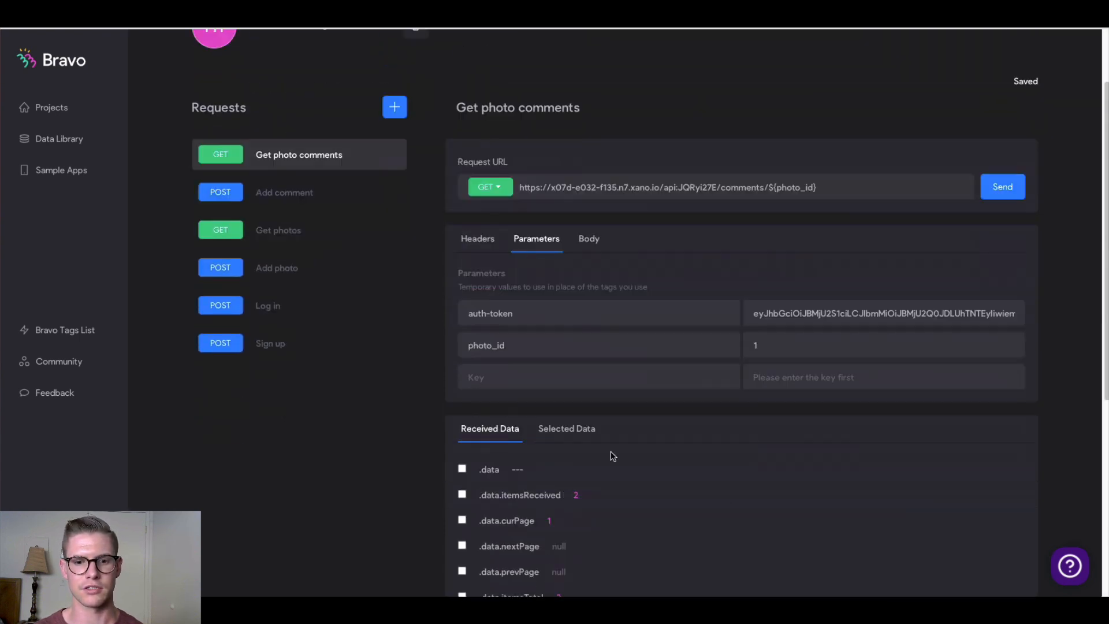
{"action": "scroll", "coordinate": [580, 437], "scroll_direction": "up", "scroll_amount": 1}
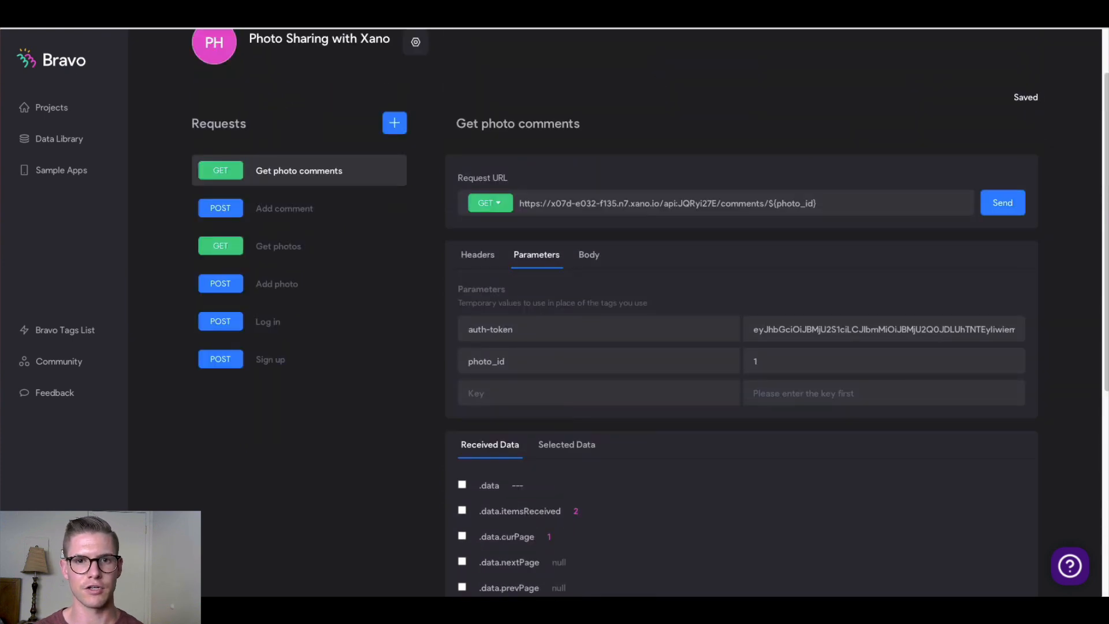
{"action": "key", "text": "ctrl+Tab"}
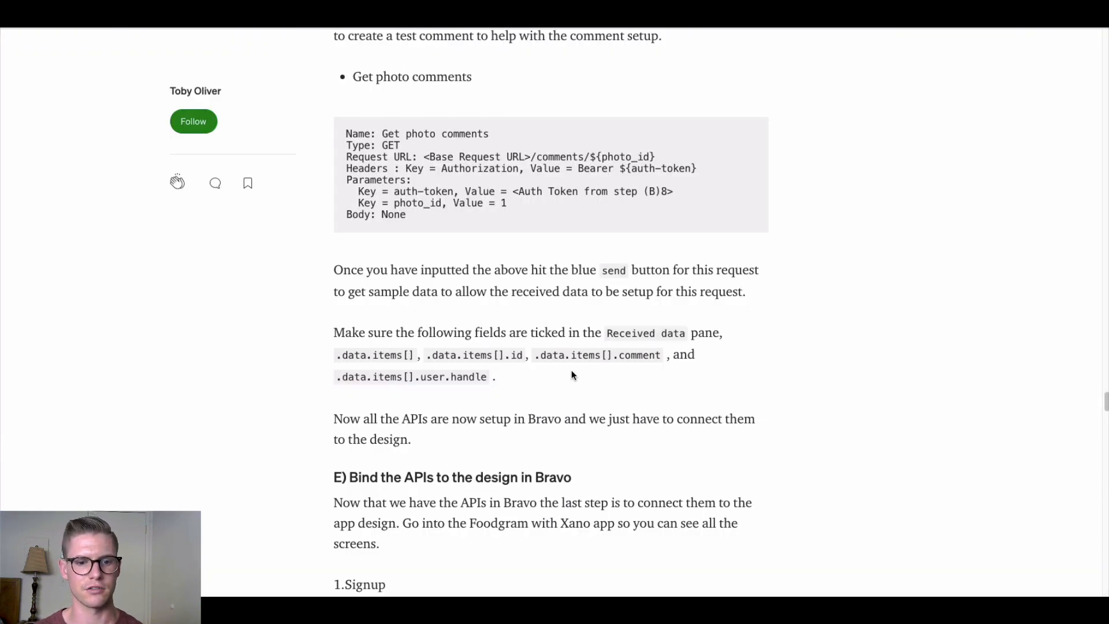
Scroll the tutorial to section E on binding the APIs to the app design
{"action": "scroll", "coordinate": [572, 372], "scroll_direction": "down", "scroll_amount": 5}
{"action": "scroll", "coordinate": [570, 372], "scroll_direction": "down", "scroll_amount": 3}
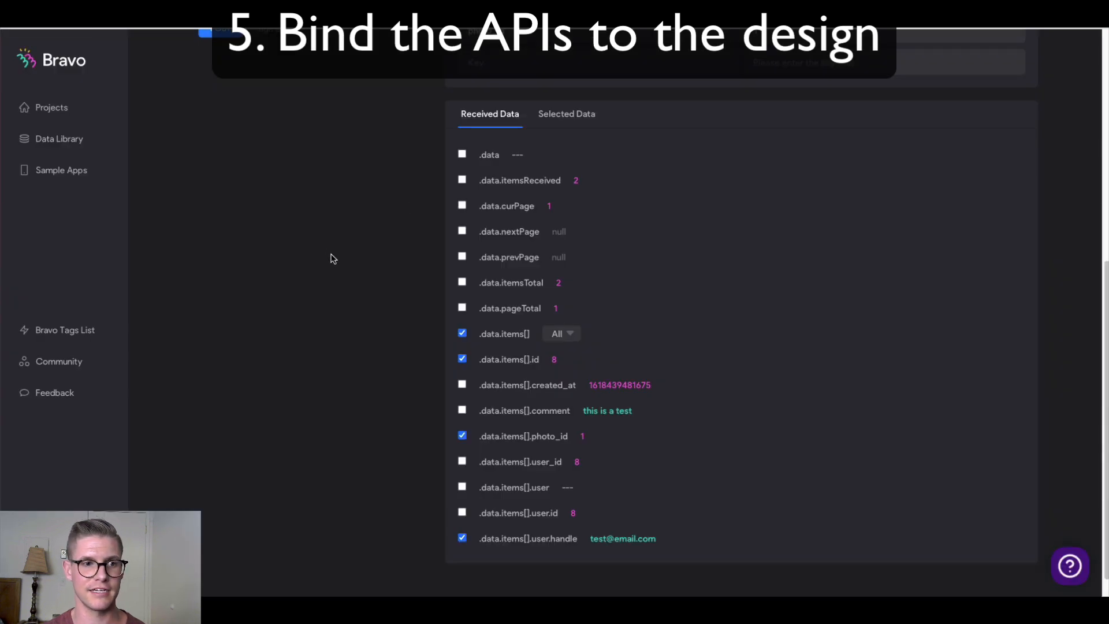
{"action": "scroll", "coordinate": [329, 257], "scroll_direction": "up", "scroll_amount": 7}
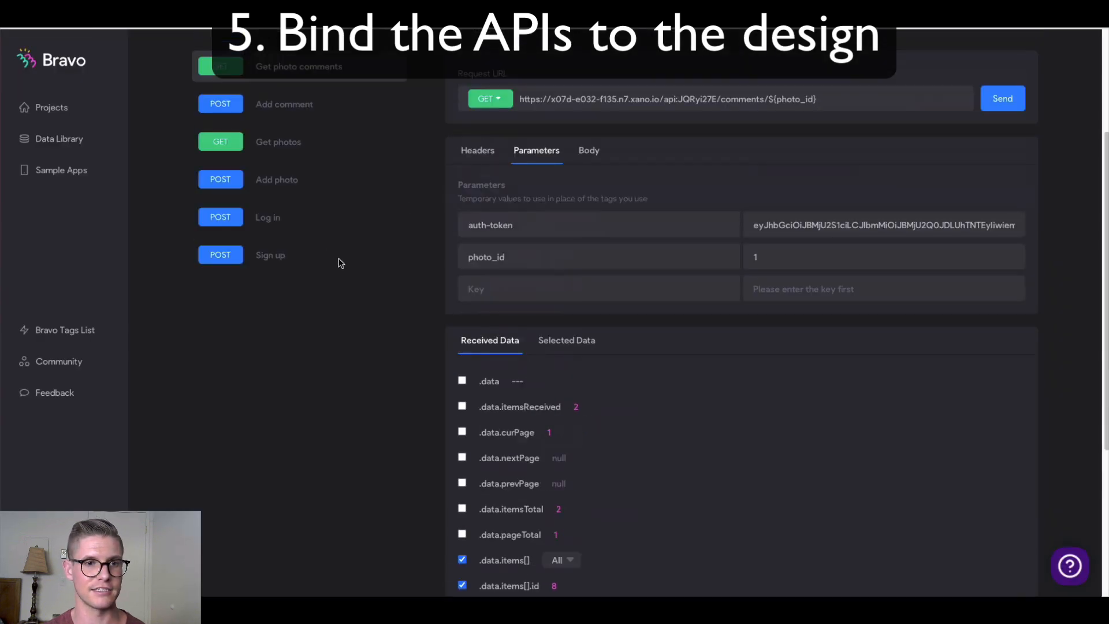
Open the Foodgram with Xano app and start a data binding on its Signup screen
{"action": "left_click", "coordinate": [58, 110]}
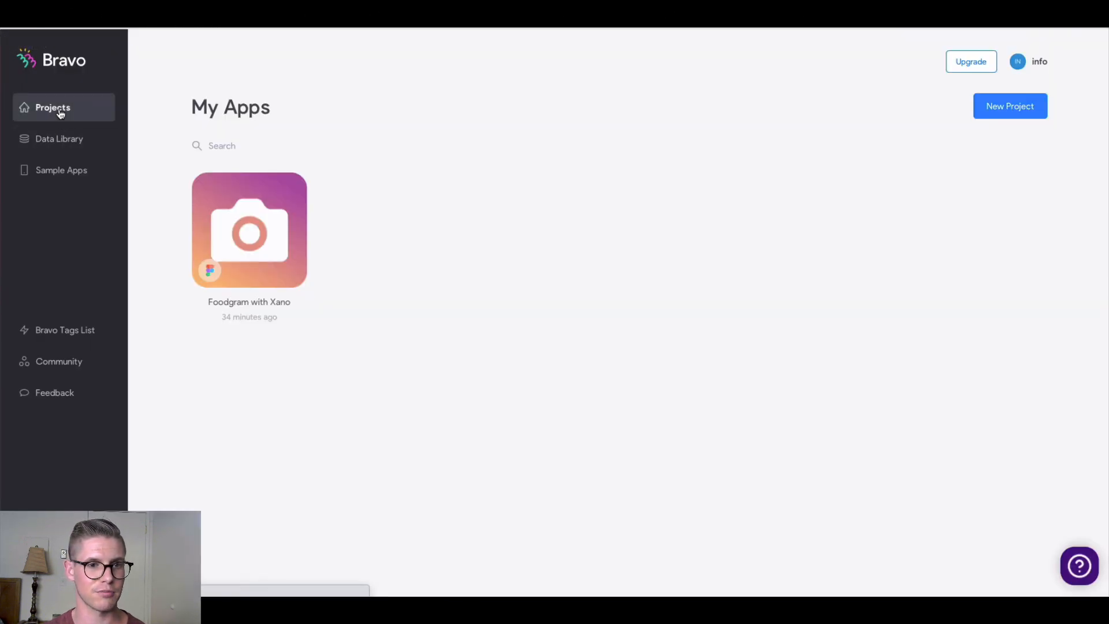
{"action": "left_click", "coordinate": [251, 223]}
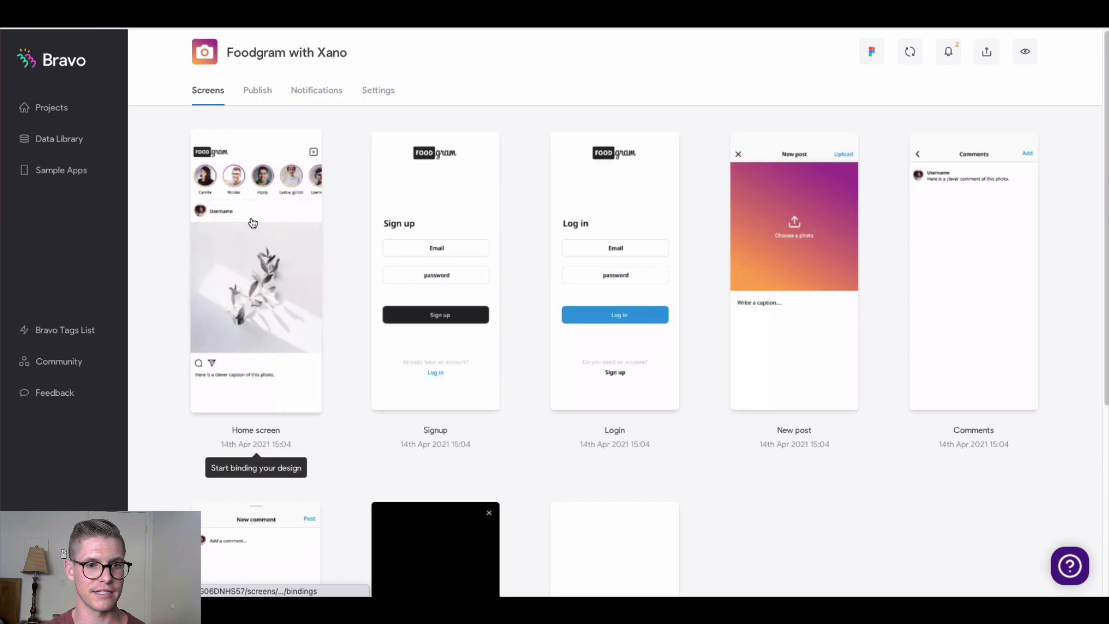
{"action": "scroll", "coordinate": [164, 219], "scroll_direction": "down", "scroll_amount": 1}
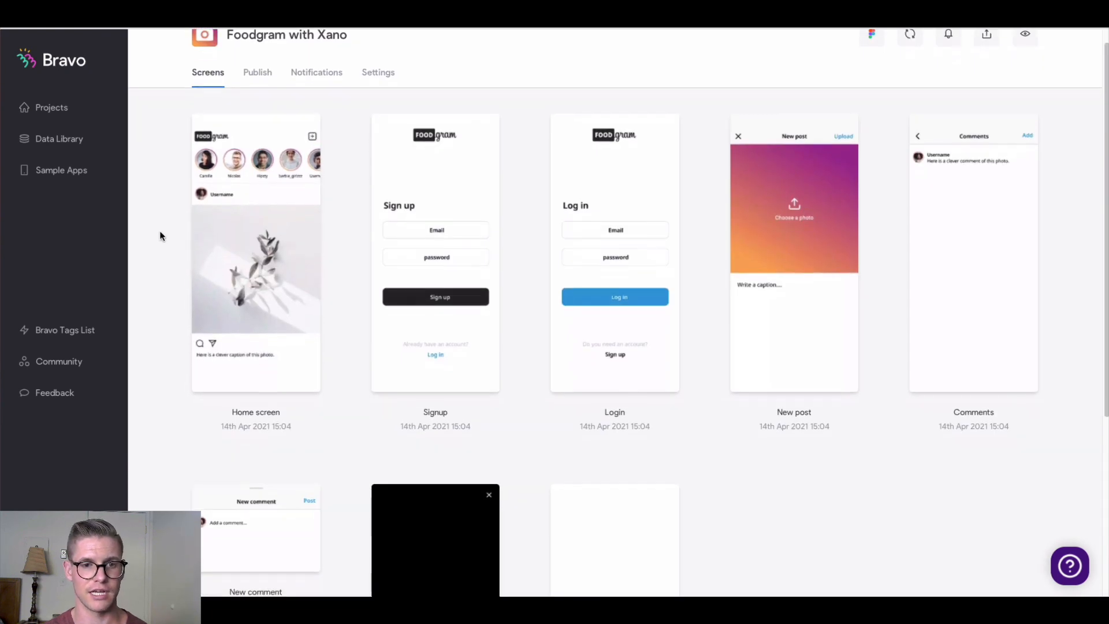
{"action": "left_click", "coordinate": [429, 179]}
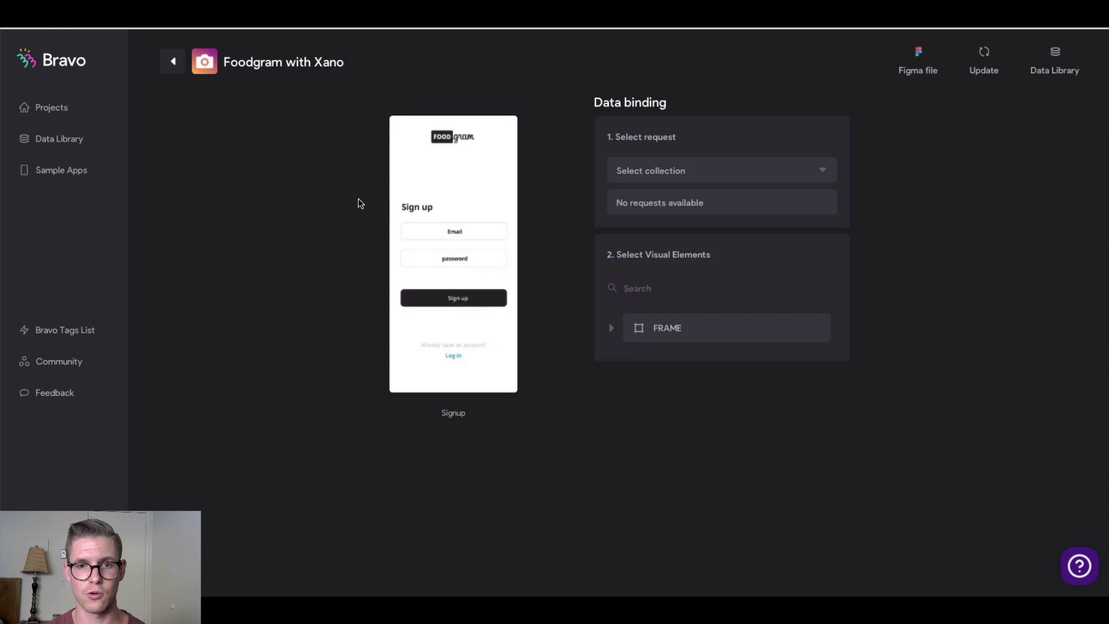
Bind the Signup screen to the Photo Sharing with Xano collection's POST Sign up request
{"action": "left_click", "coordinate": [761, 172]}
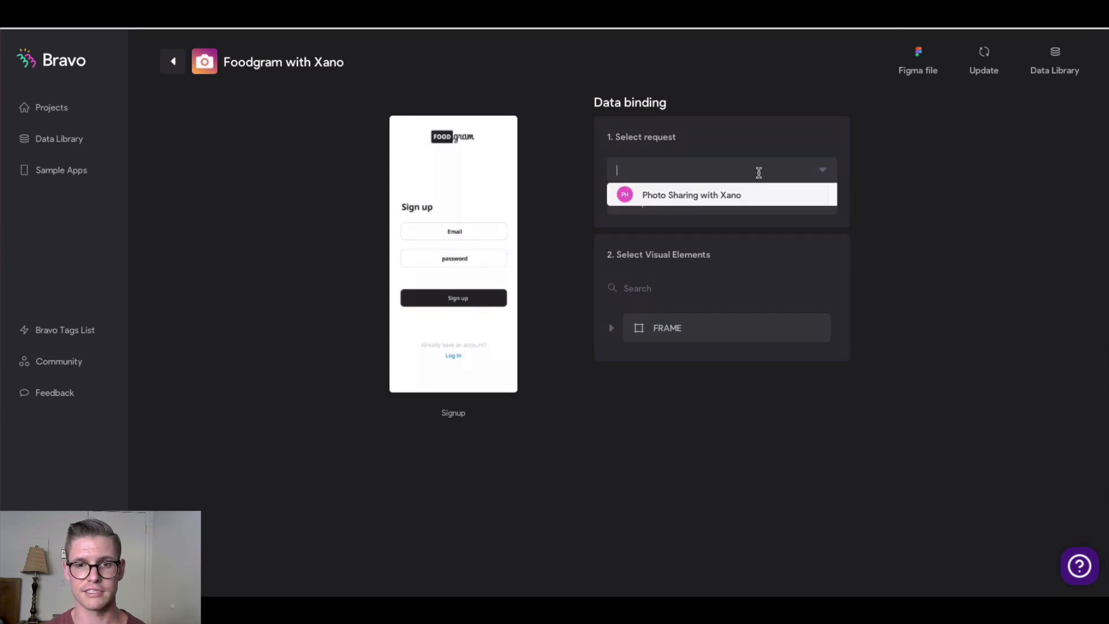
{"action": "left_click", "coordinate": [682, 196]}
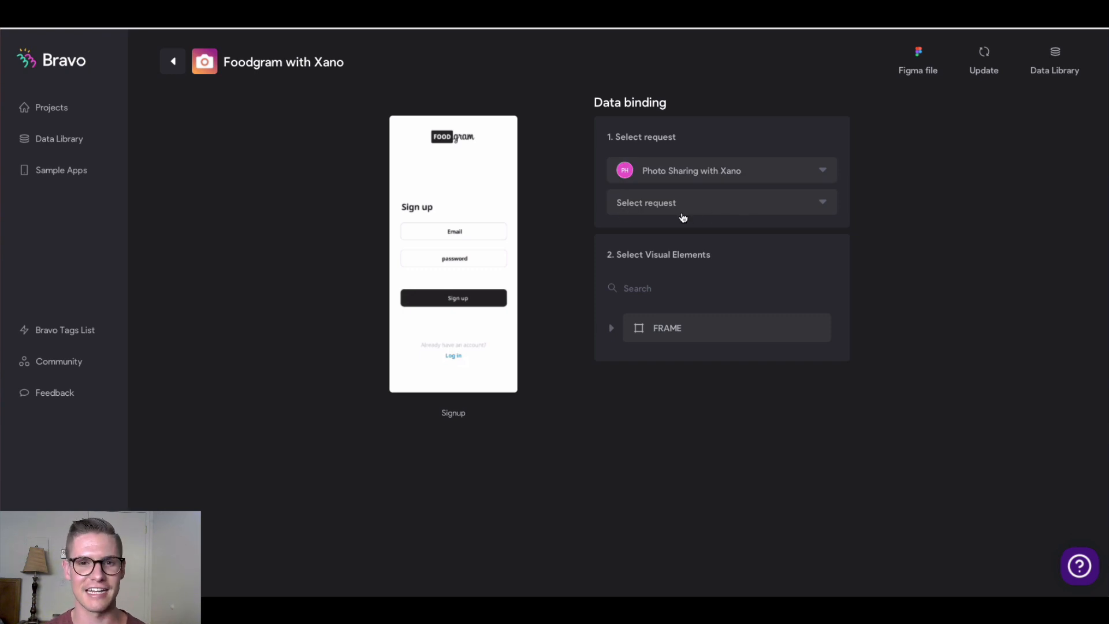
{"action": "left_click", "coordinate": [747, 207]}
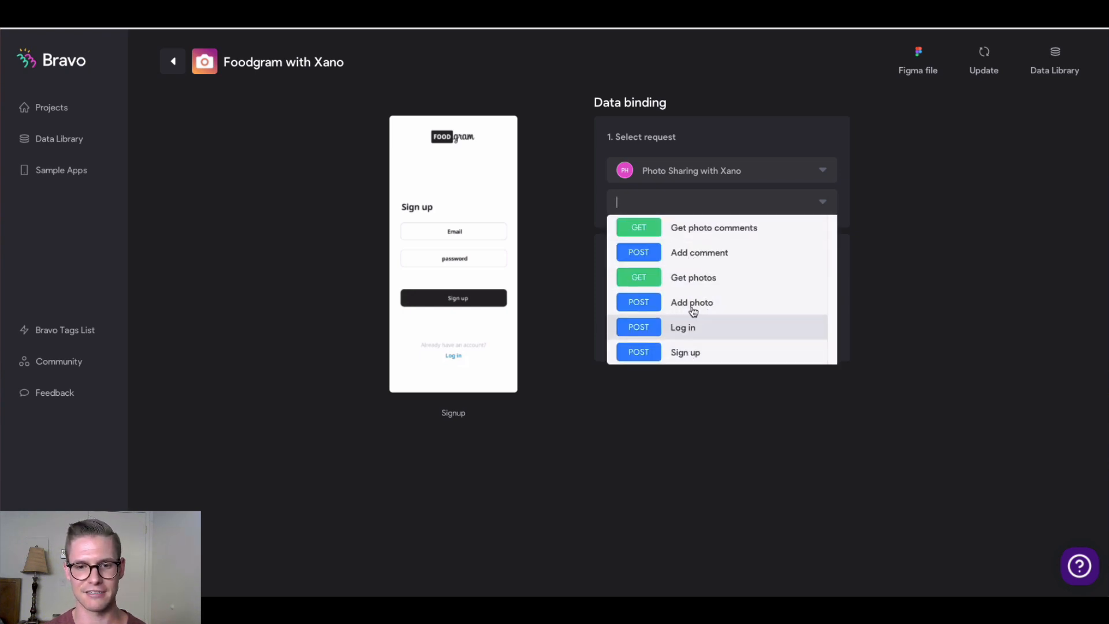
{"action": "left_click", "coordinate": [682, 354]}
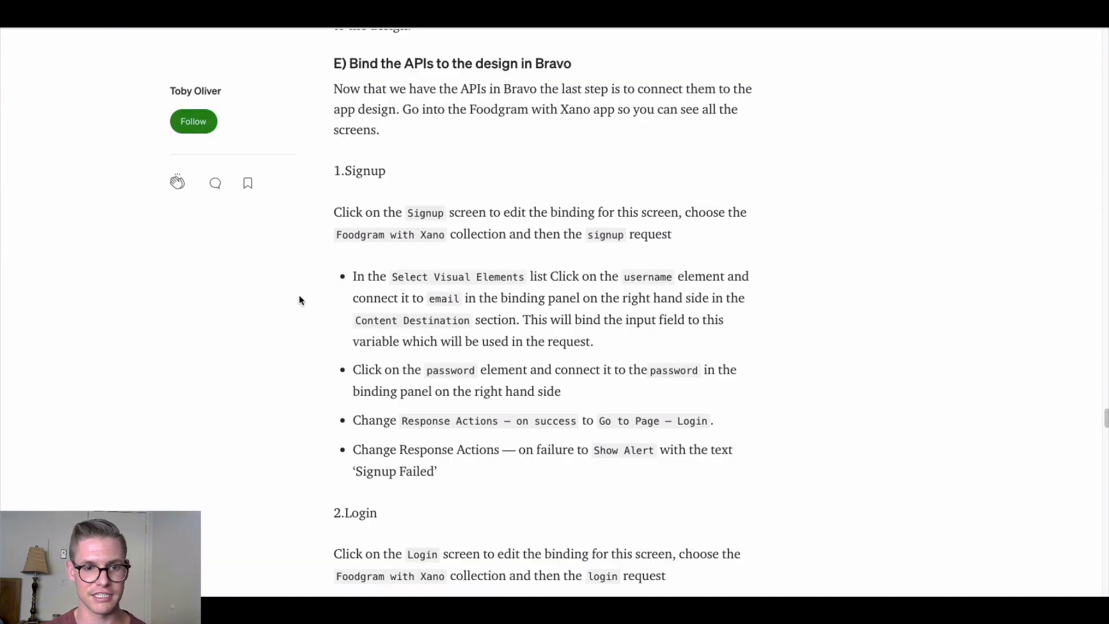
Scroll the Medium article to the 1.Signup list covering username, password, Login redirect and failure alert
{"action": "scroll", "coordinate": [300, 296], "scroll_direction": "down", "scroll_amount": 1}
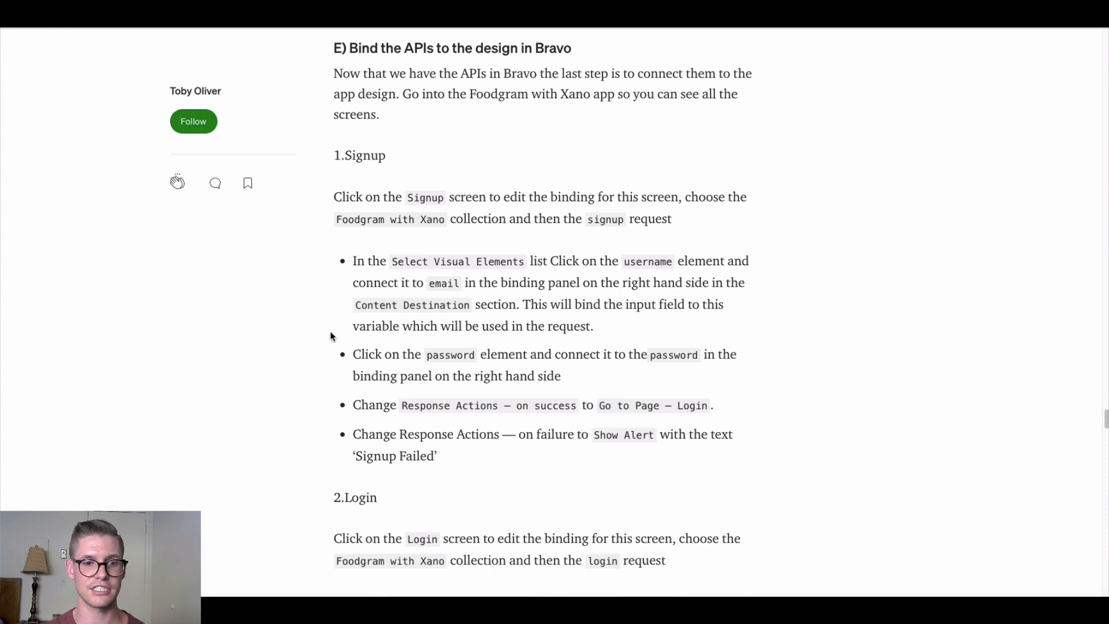
{"action": "scroll", "coordinate": [332, 336], "scroll_direction": "down", "scroll_amount": 2}
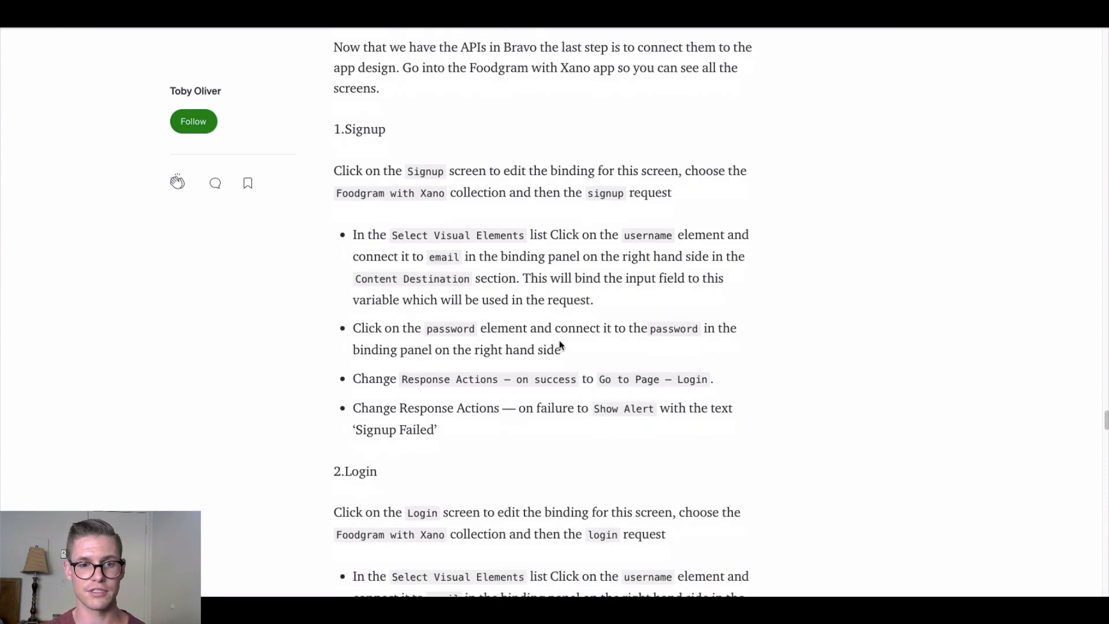
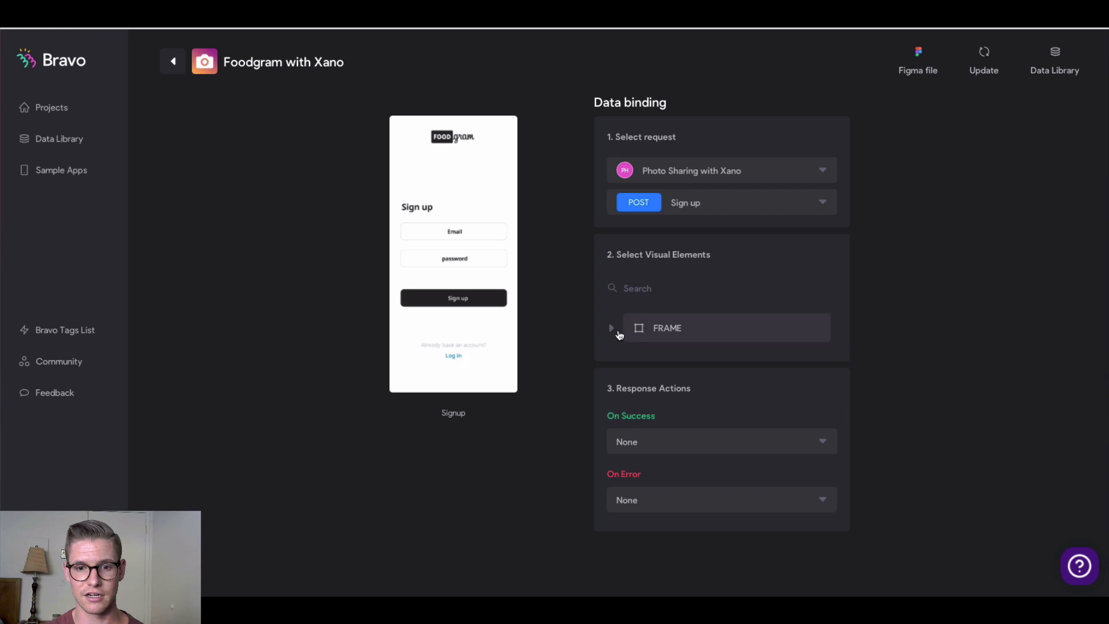
Send the Signup username field as email and the password field as password
{"action": "left_click", "coordinate": [627, 337]}
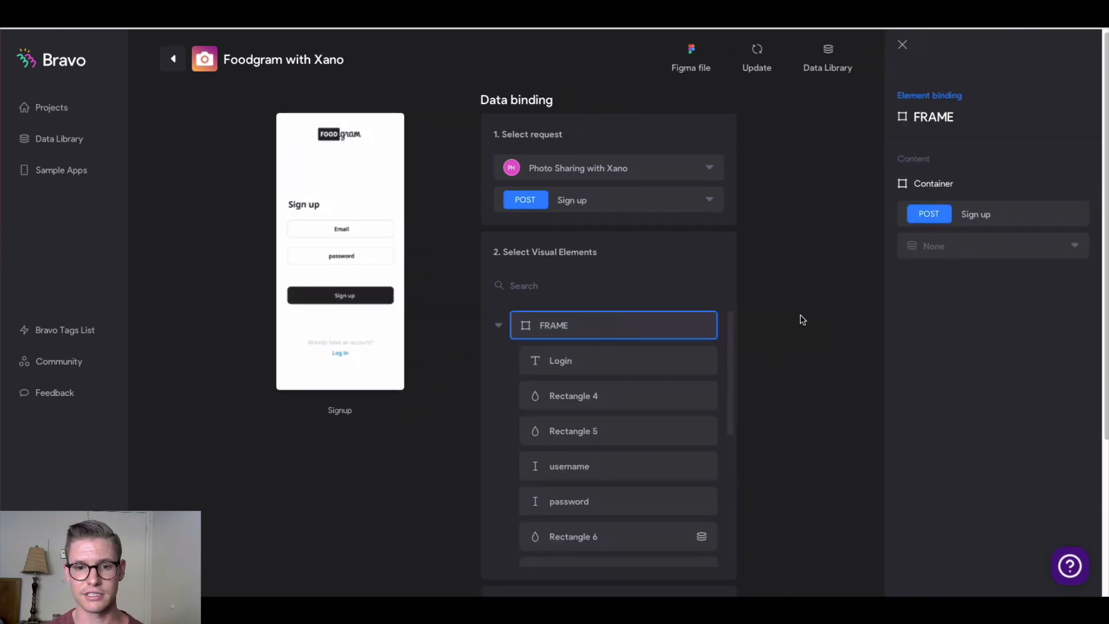
{"action": "scroll", "coordinate": [653, 349], "scroll_direction": "down", "scroll_amount": 3}
{"action": "scroll", "coordinate": [656, 376], "scroll_direction": "up", "scroll_amount": 2}
{"action": "scroll", "coordinate": [654, 374], "scroll_direction": "down", "scroll_amount": 1}
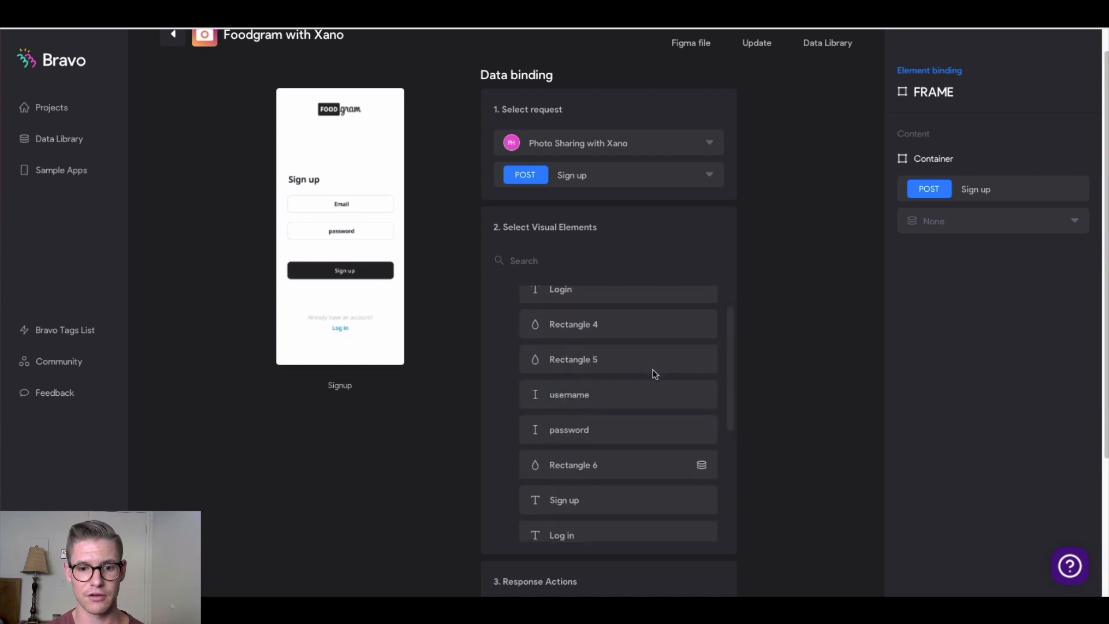
{"action": "scroll", "coordinate": [655, 374], "scroll_direction": "down", "scroll_amount": 3}
{"action": "scroll", "coordinate": [652, 375], "scroll_direction": "down", "scroll_amount": 2}
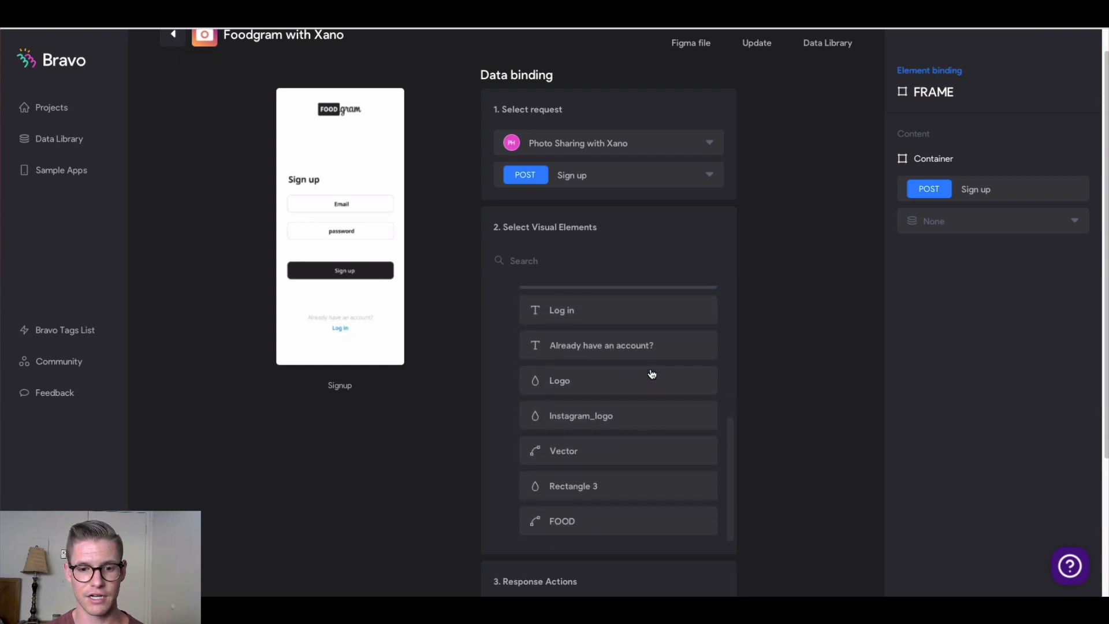
{"action": "scroll", "coordinate": [650, 373], "scroll_direction": "up", "scroll_amount": 4}
{"action": "left_click", "coordinate": [604, 363]}
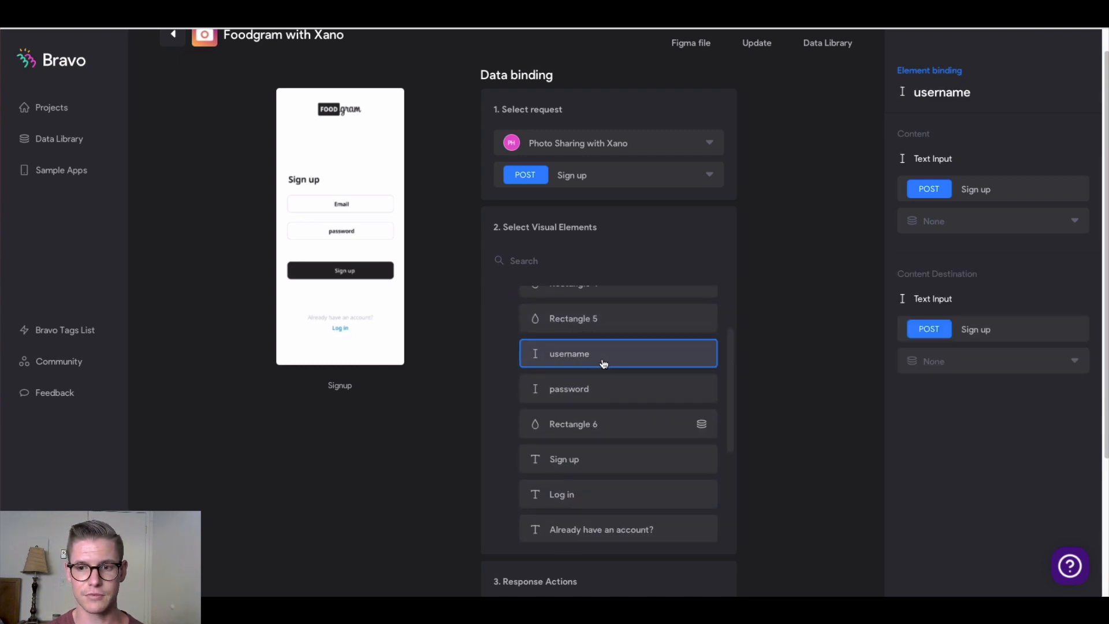
{"action": "left_click", "coordinate": [1044, 364]}
{"action": "left_click", "coordinate": [937, 410]}
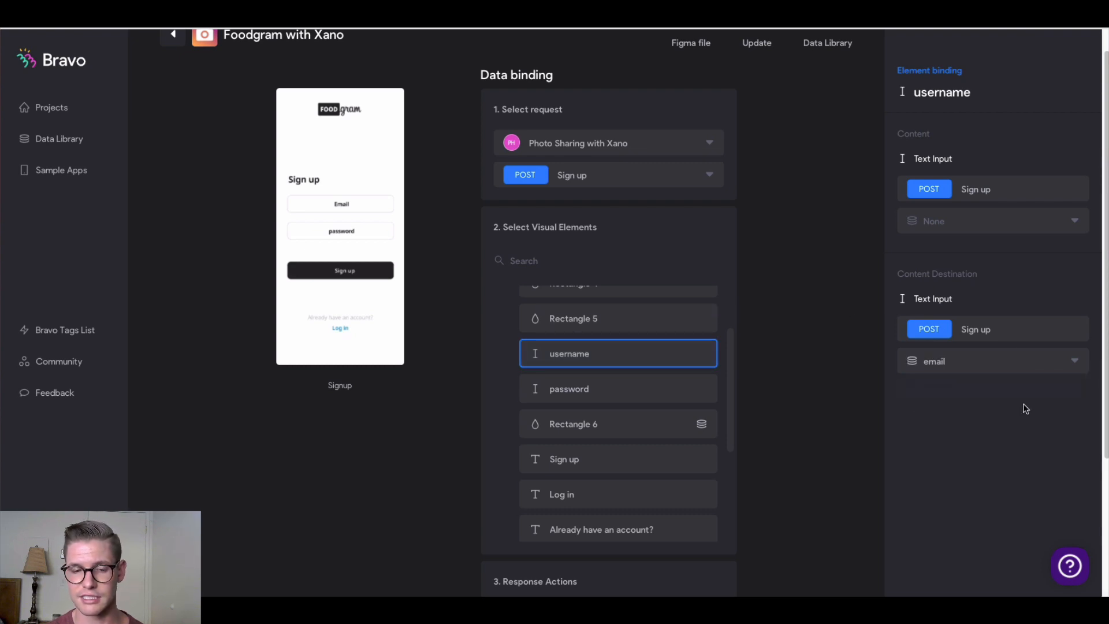
{"action": "left_click", "coordinate": [595, 389]}
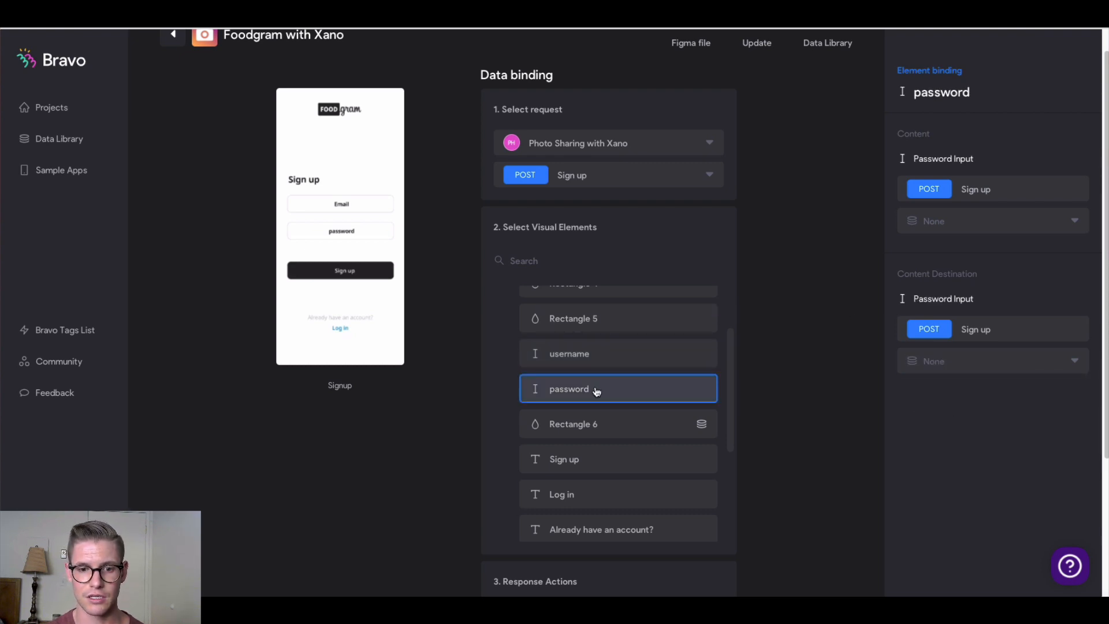
{"action": "left_click", "coordinate": [1005, 364]}
{"action": "left_click", "coordinate": [952, 426]}
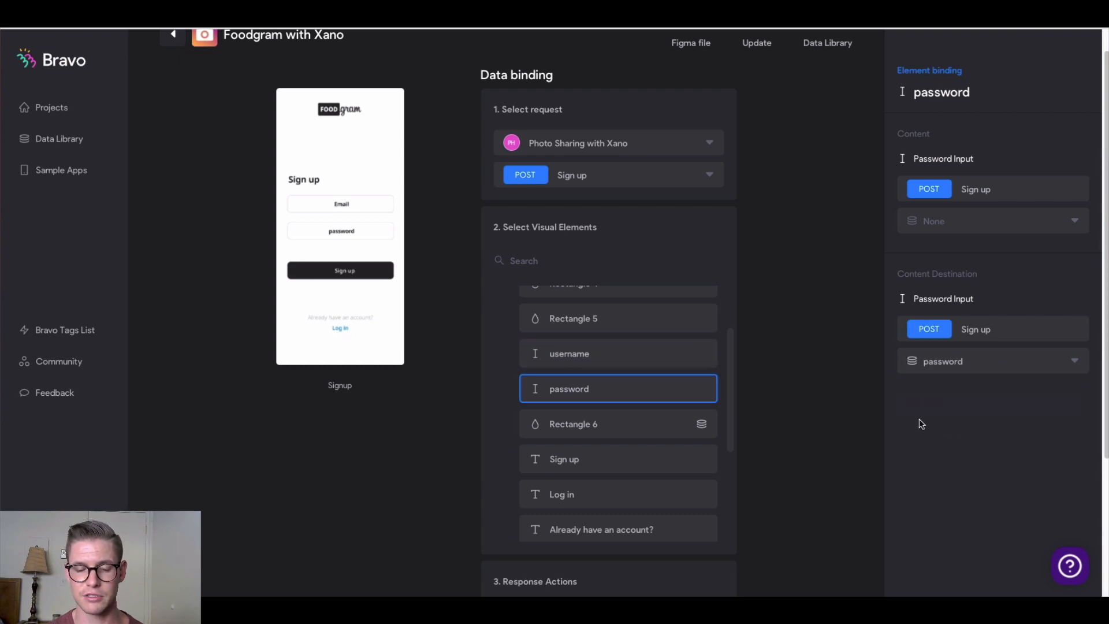
On success go to the Login page; on error show the alert 'Sign up failed'
{"action": "scroll", "coordinate": [809, 355], "scroll_direction": "down", "scroll_amount": 1}
{"action": "scroll", "coordinate": [812, 356], "scroll_direction": "down", "scroll_amount": 4}
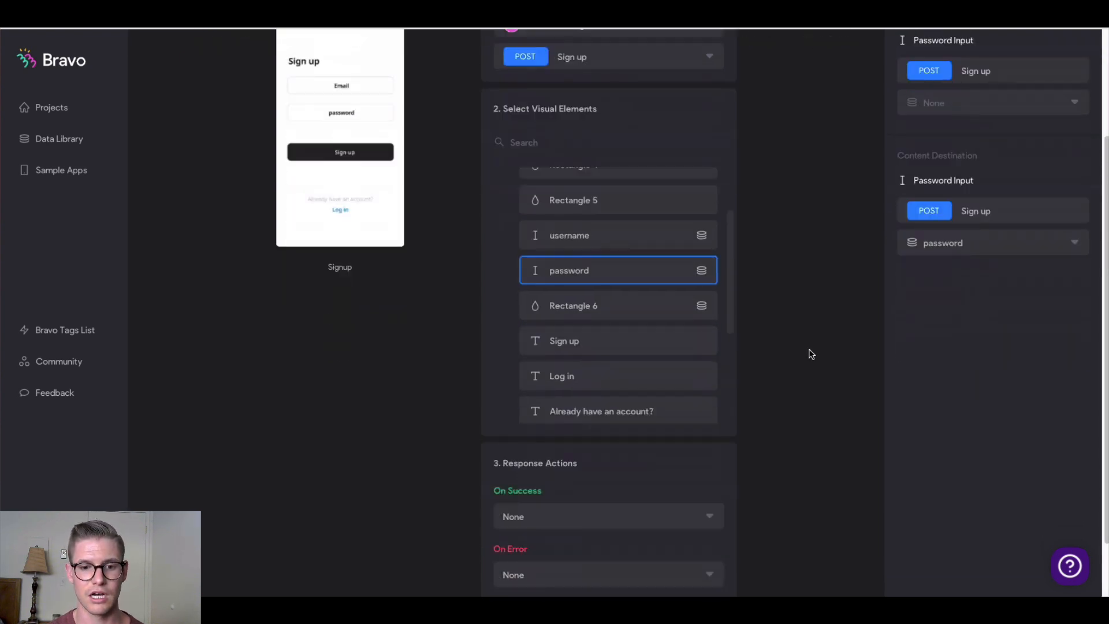
{"action": "left_click", "coordinate": [669, 450]}
{"action": "left_click", "coordinate": [589, 486]}
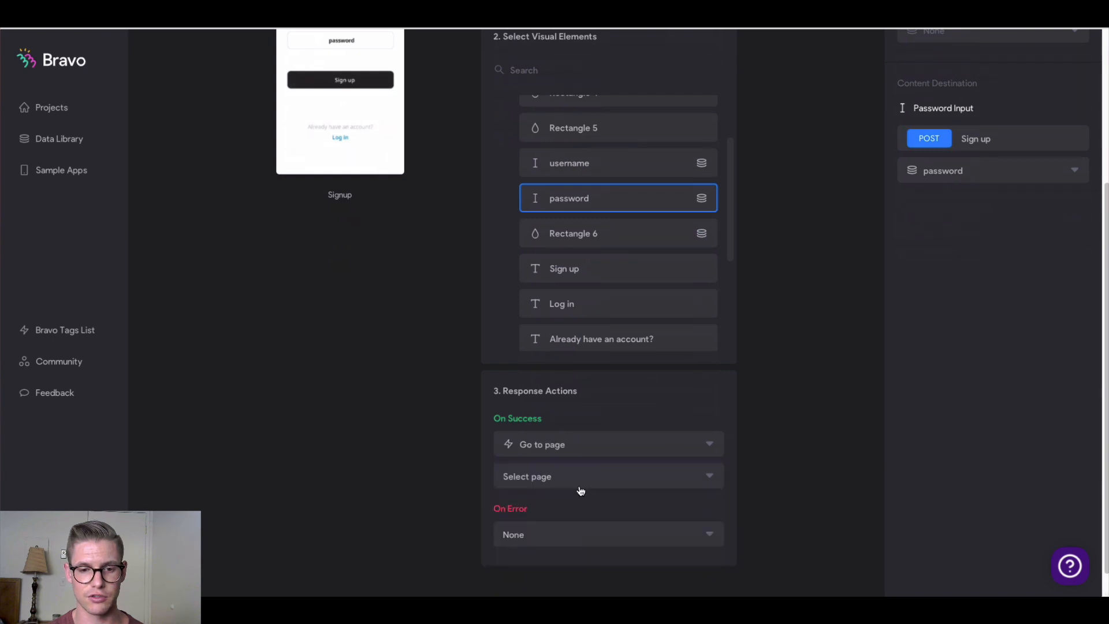
{"action": "left_click", "coordinate": [584, 490]}
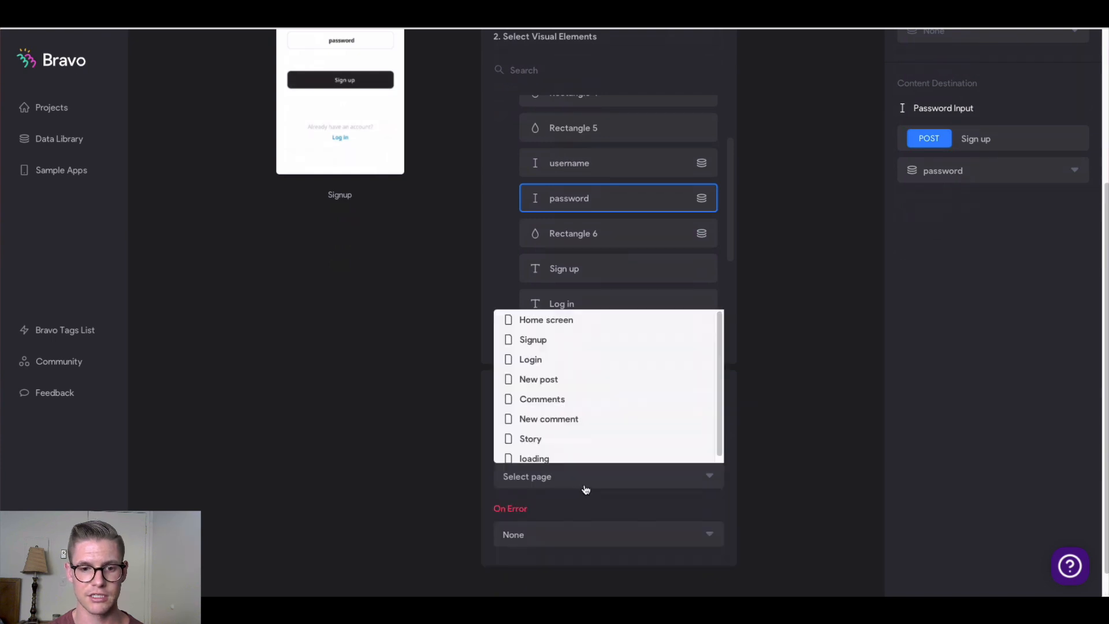
{"action": "left_click", "coordinate": [578, 360]}
{"action": "scroll", "coordinate": [578, 474], "scroll_direction": "down", "scroll_amount": 1}
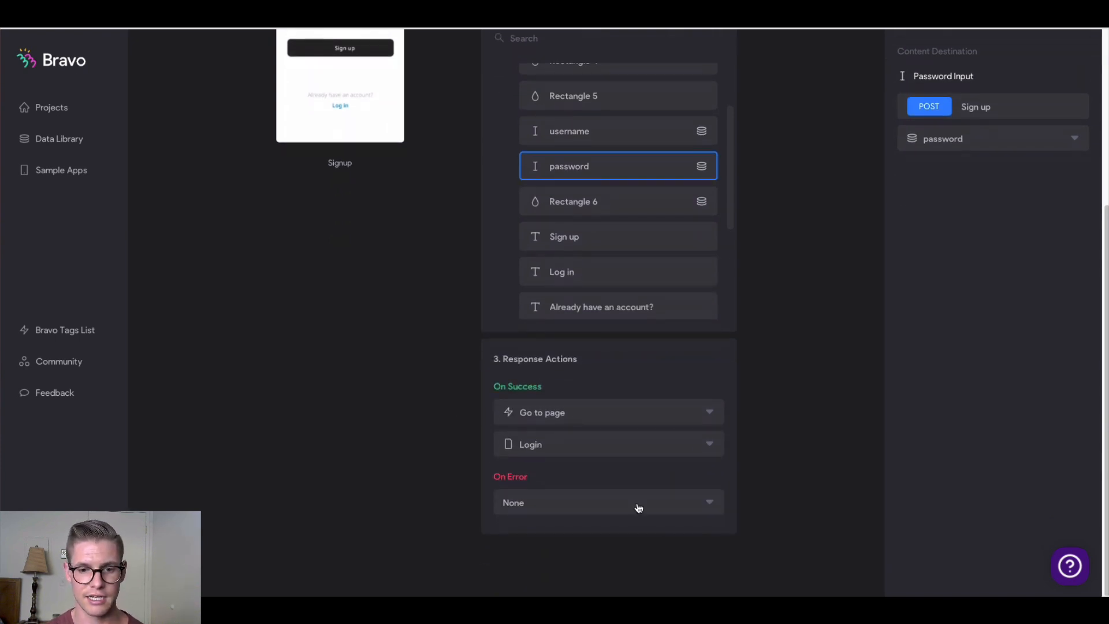
{"action": "left_click", "coordinate": [636, 505]}
{"action": "left_click", "coordinate": [579, 532]}
{"action": "scroll", "coordinate": [569, 538], "scroll_direction": "down", "scroll_amount": 2}
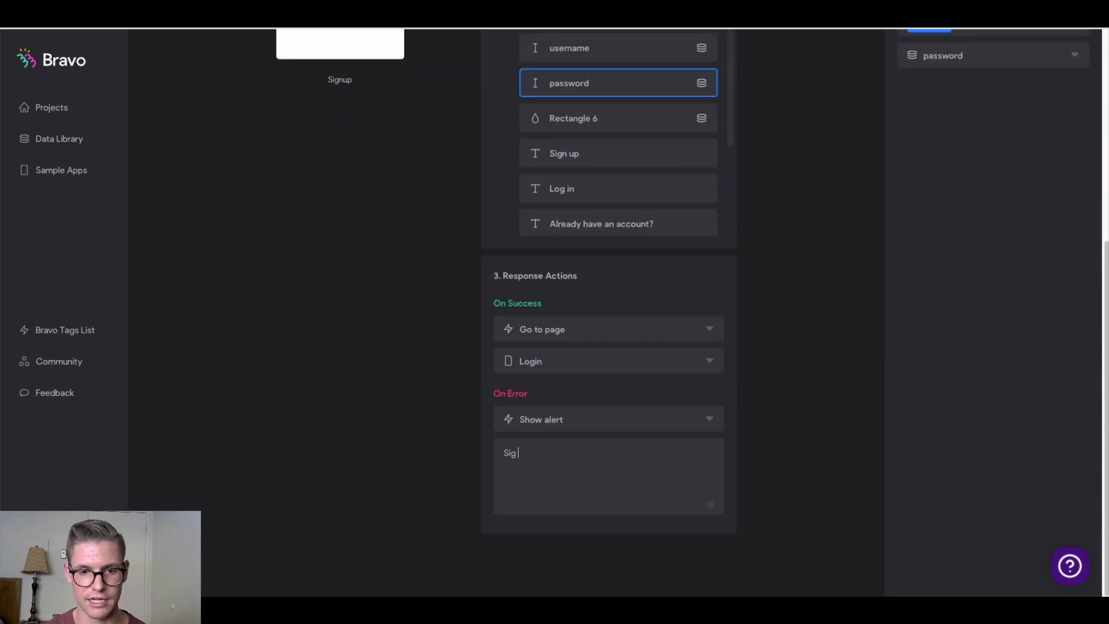
{"action": "type", "text": "Sign up failed"}
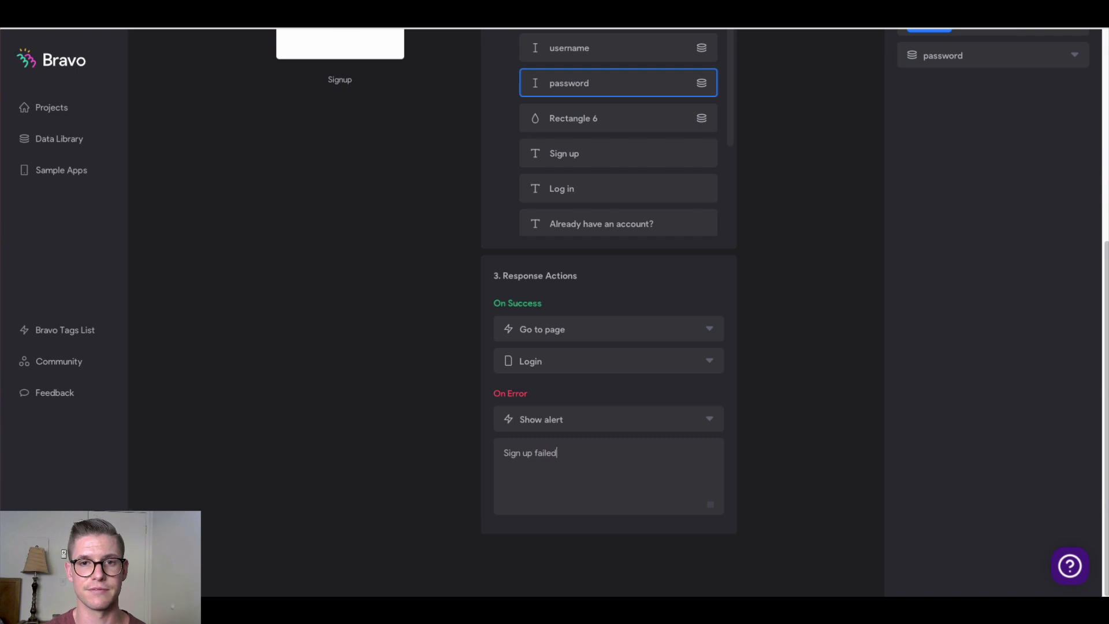
{"action": "scroll", "coordinate": [439, 389], "scroll_direction": "up", "scroll_amount": 6}
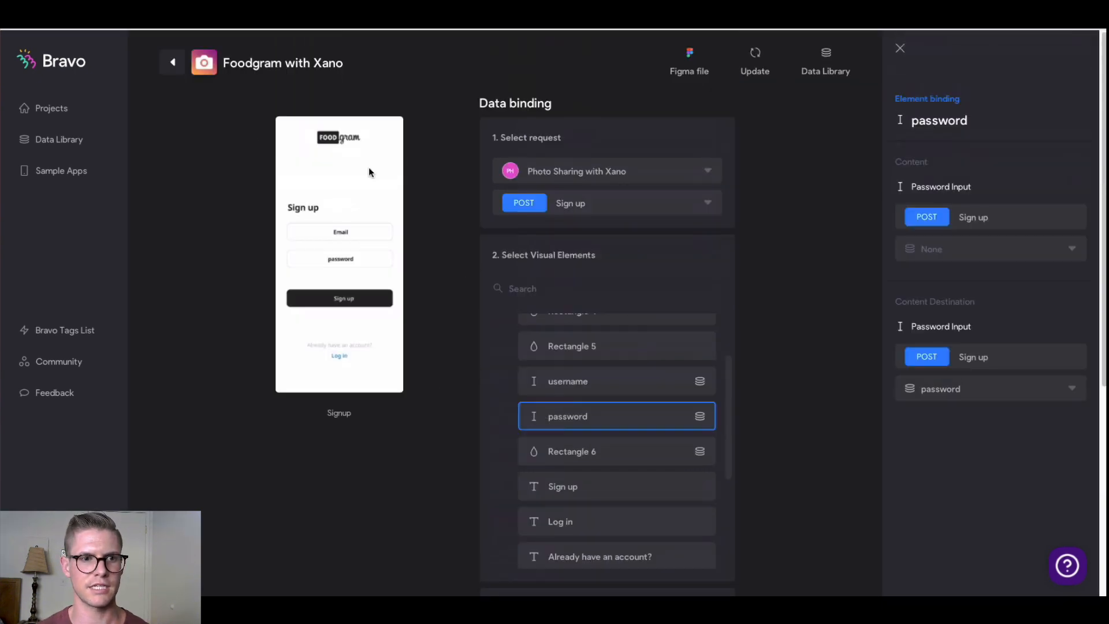
Bind the Login screen to Photo Sharing with Xano's POST Log in request
{"action": "left_click", "coordinate": [184, 71]}
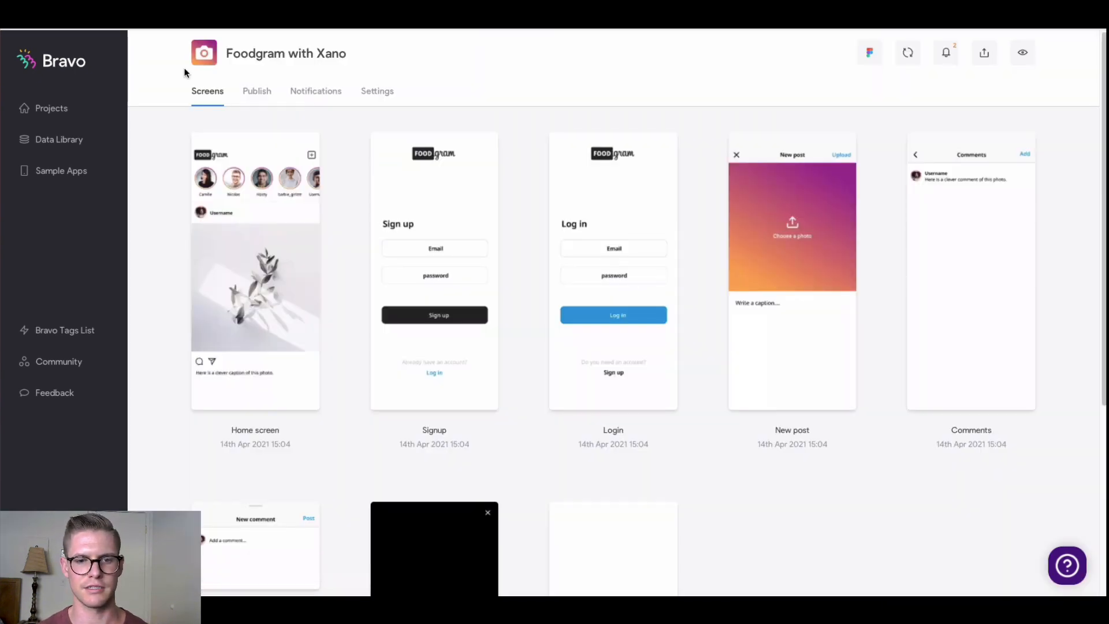
{"action": "left_click", "coordinate": [608, 198]}
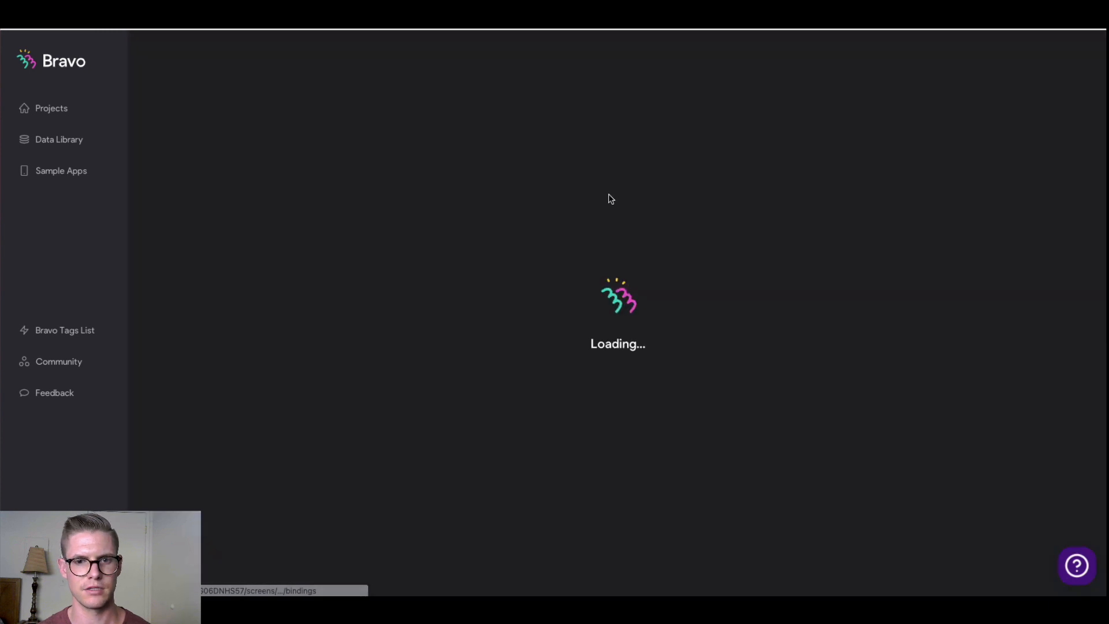
{"action": "left_click", "coordinate": [754, 177]}
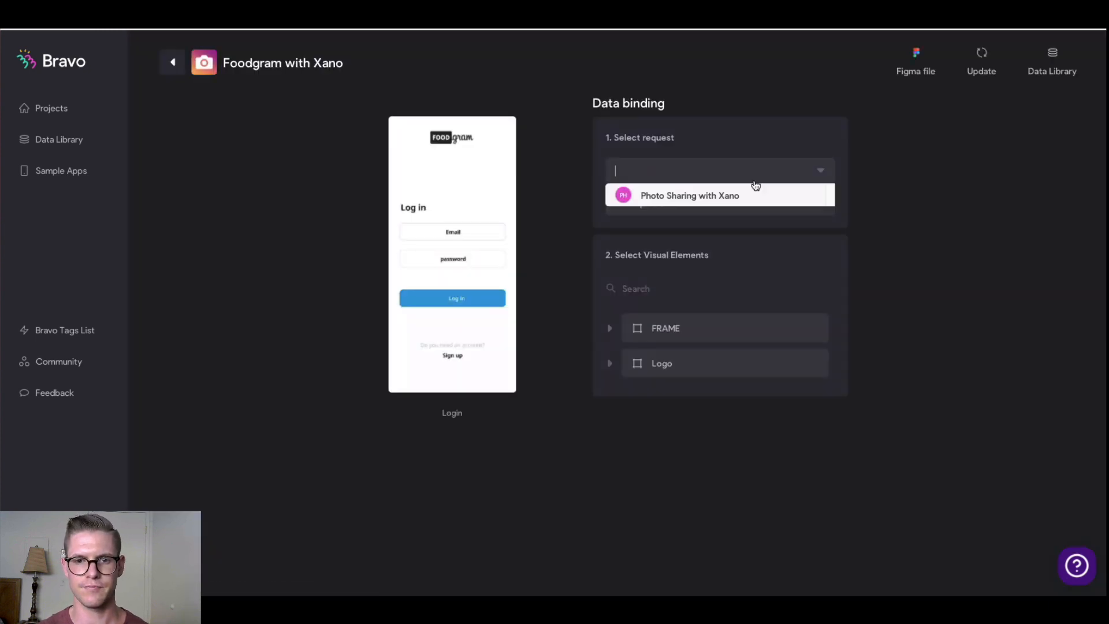
{"action": "left_click", "coordinate": [719, 196]}
{"action": "left_click", "coordinate": [718, 203]}
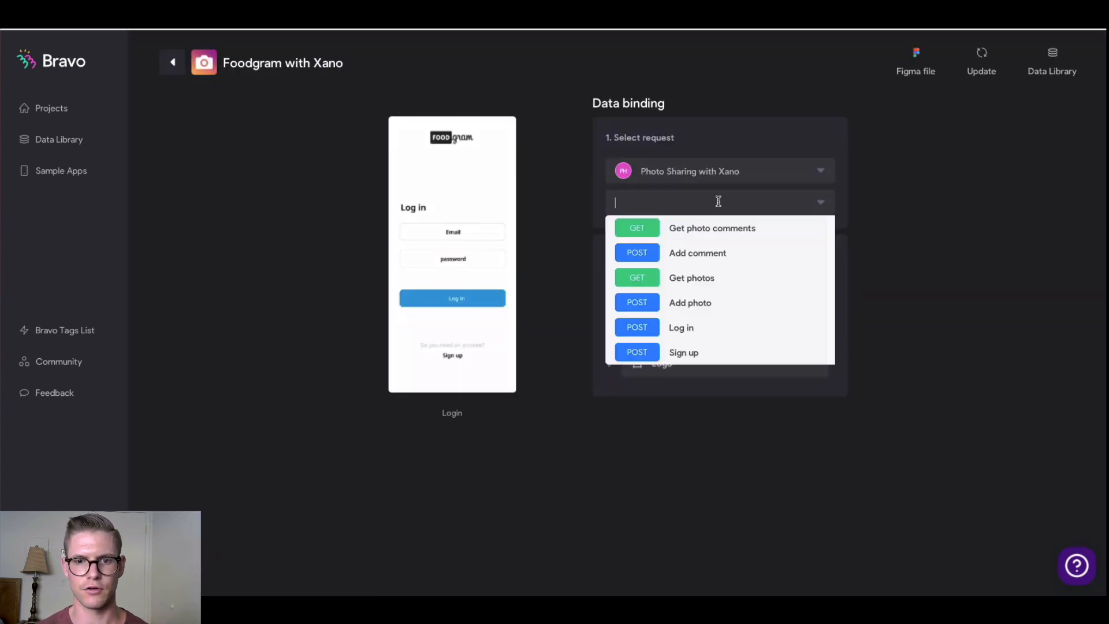
{"action": "left_click", "coordinate": [684, 329]}
Send the Login username field as email and the password field as password
{"action": "scroll", "coordinate": [574, 337], "scroll_direction": "down", "scroll_amount": 1}
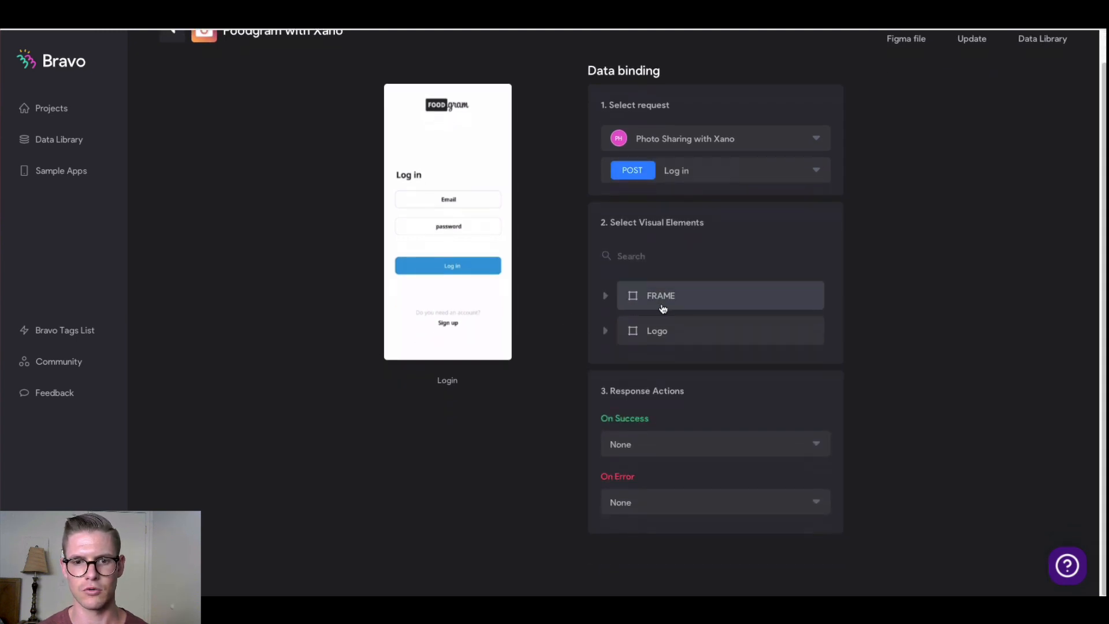
{"action": "left_click", "coordinate": [607, 298]}
{"action": "scroll", "coordinate": [607, 302], "scroll_direction": "down", "scroll_amount": 1}
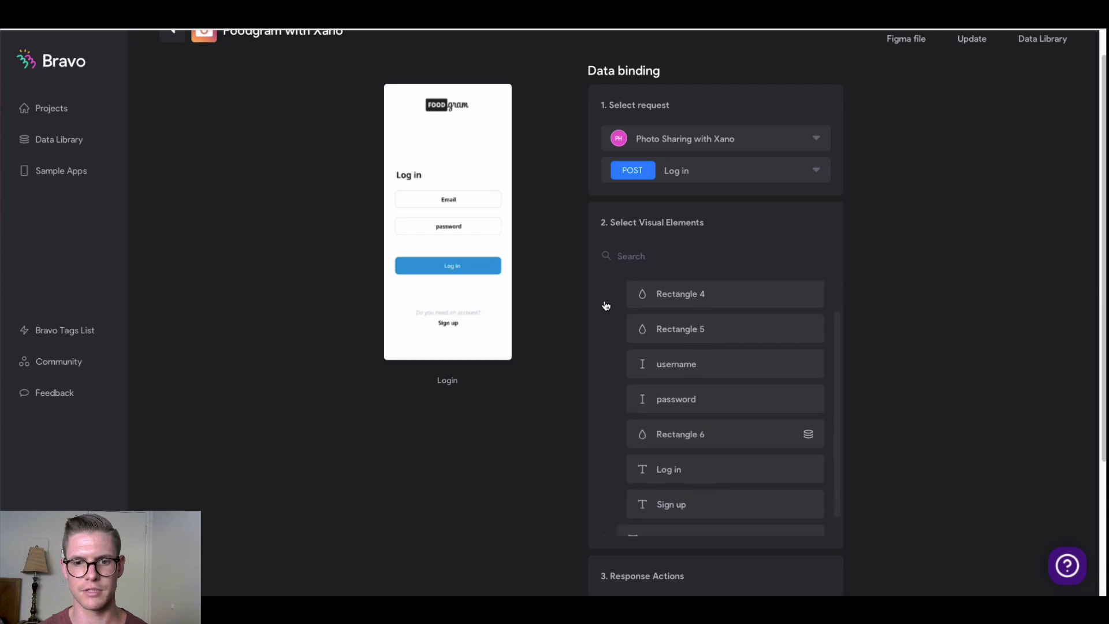
{"action": "left_click", "coordinate": [704, 370]}
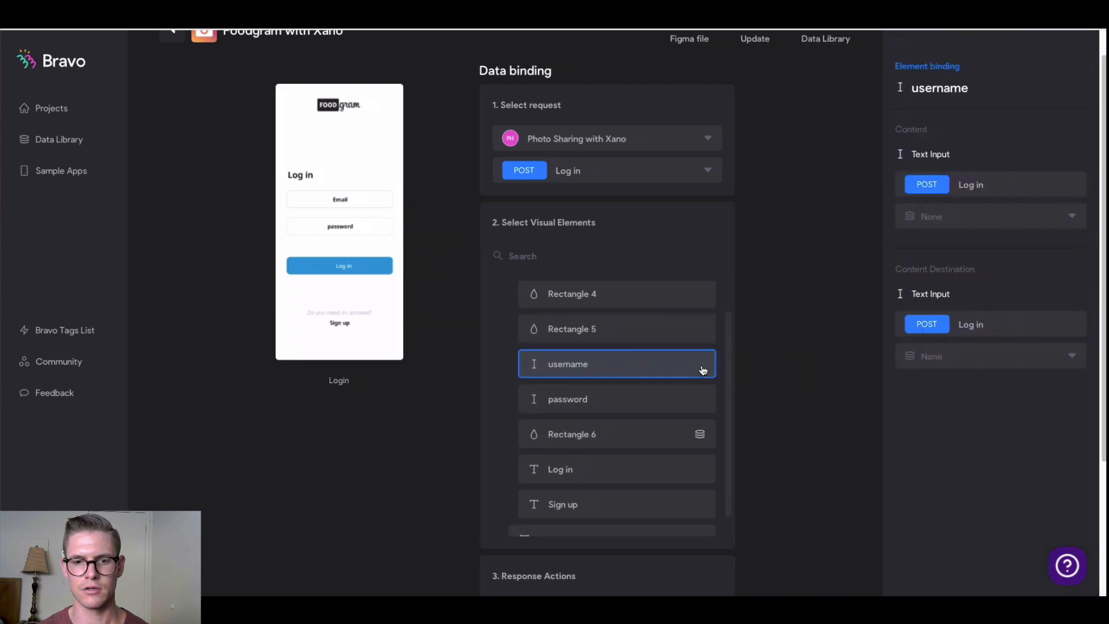
{"action": "left_click", "coordinate": [1041, 357]}
{"action": "left_click", "coordinate": [963, 399]}
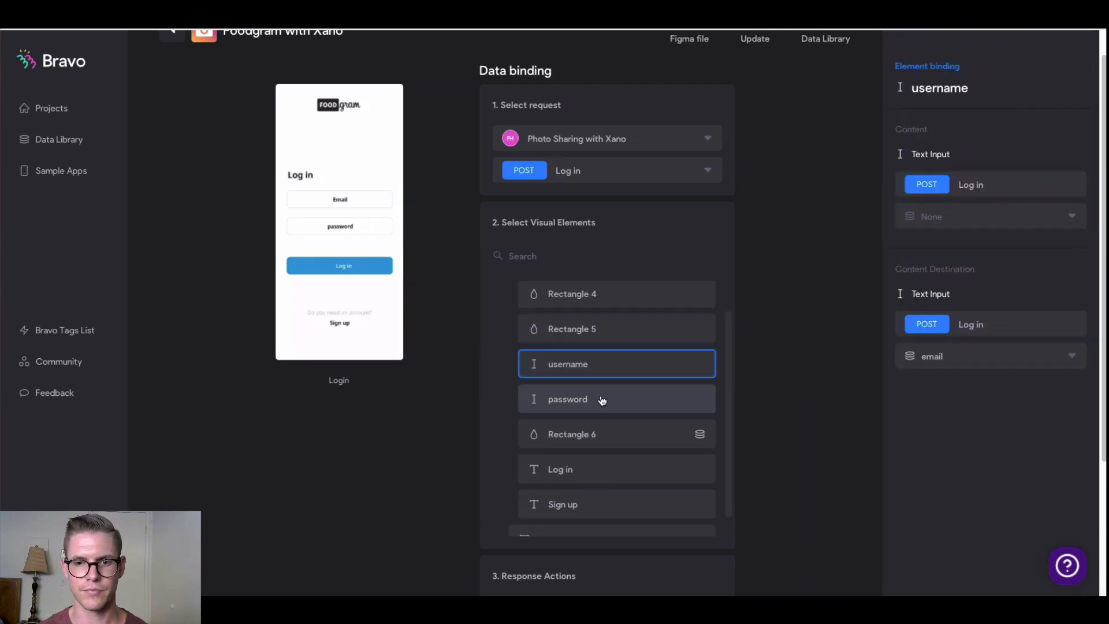
{"action": "left_click", "coordinate": [601, 398]}
{"action": "left_click", "coordinate": [987, 360]}
{"action": "left_click", "coordinate": [948, 417]}
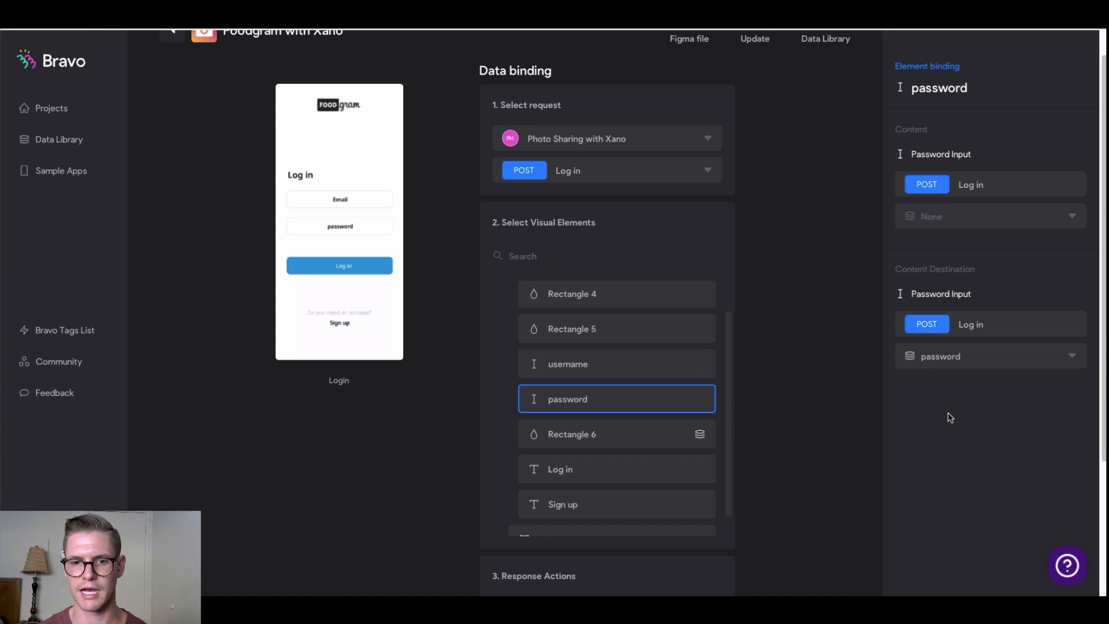
On login success go to Home screen; on error show an alert
{"action": "scroll", "coordinate": [750, 410], "scroll_direction": "down", "scroll_amount": 3}
{"action": "left_click", "coordinate": [587, 448]}
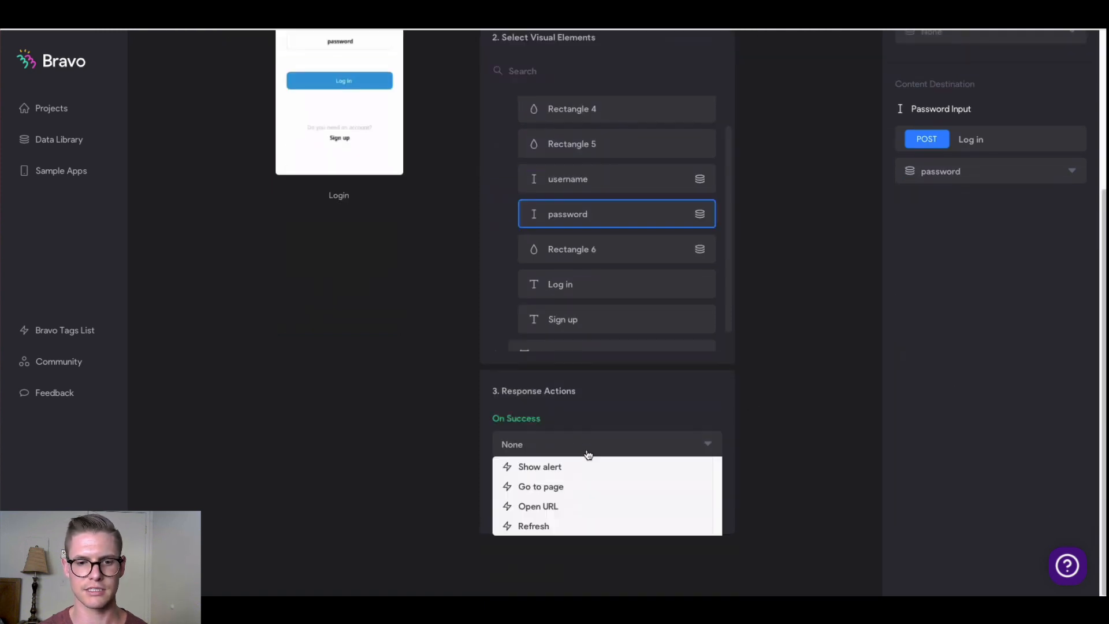
{"action": "left_click", "coordinate": [585, 489]}
{"action": "left_click", "coordinate": [568, 481]}
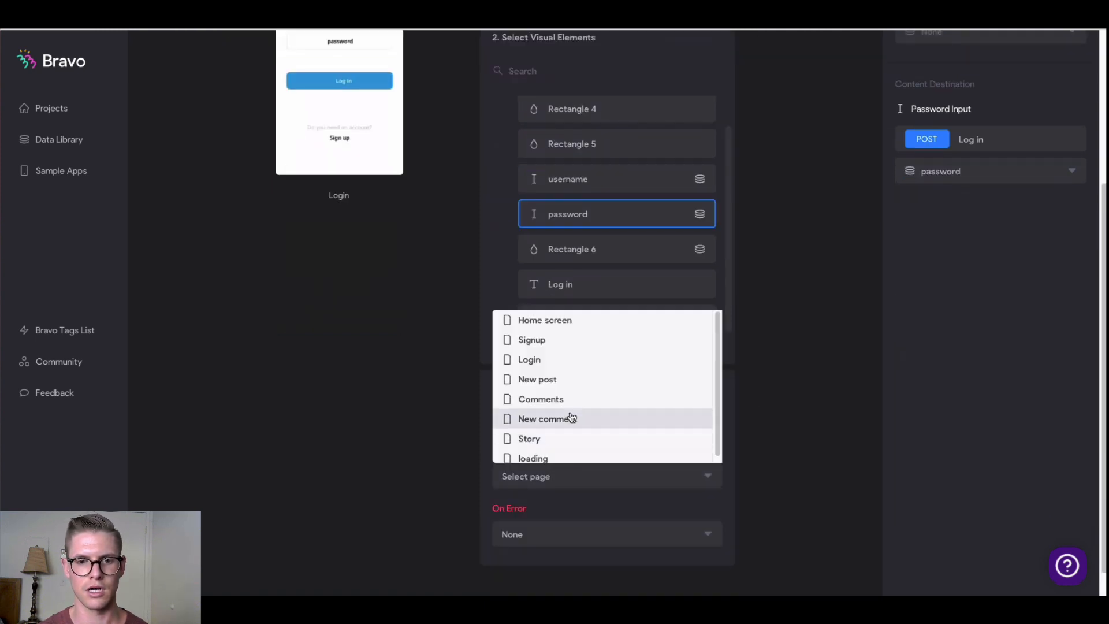
{"action": "left_click", "coordinate": [561, 322]}
{"action": "scroll", "coordinate": [573, 488], "scroll_direction": "down", "scroll_amount": 1}
{"action": "left_click", "coordinate": [574, 503]}
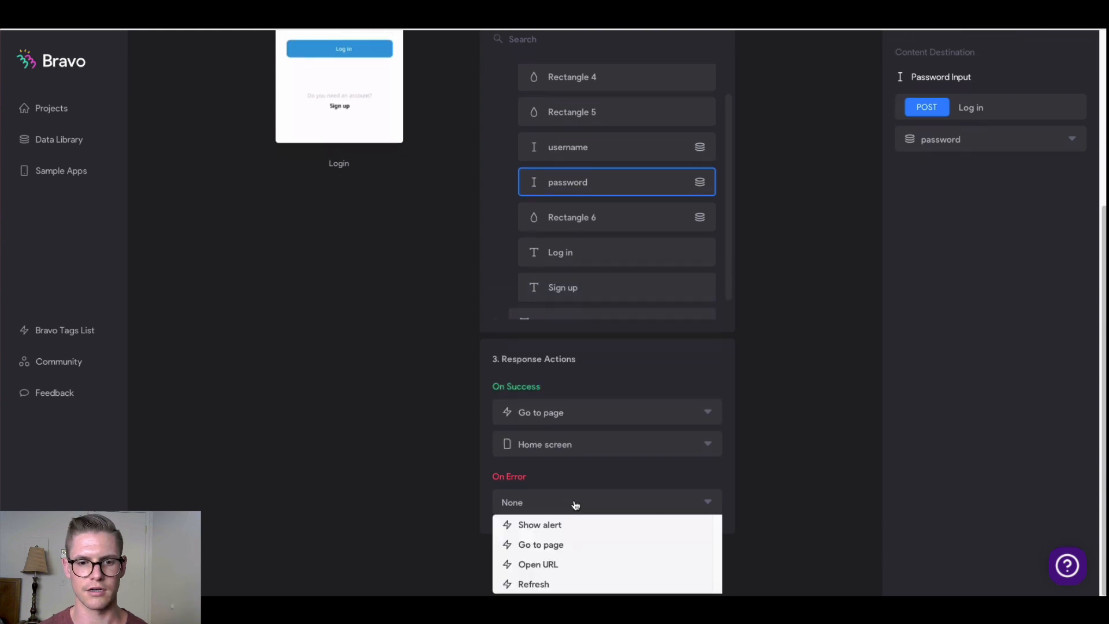
{"action": "left_click", "coordinate": [566, 527]}
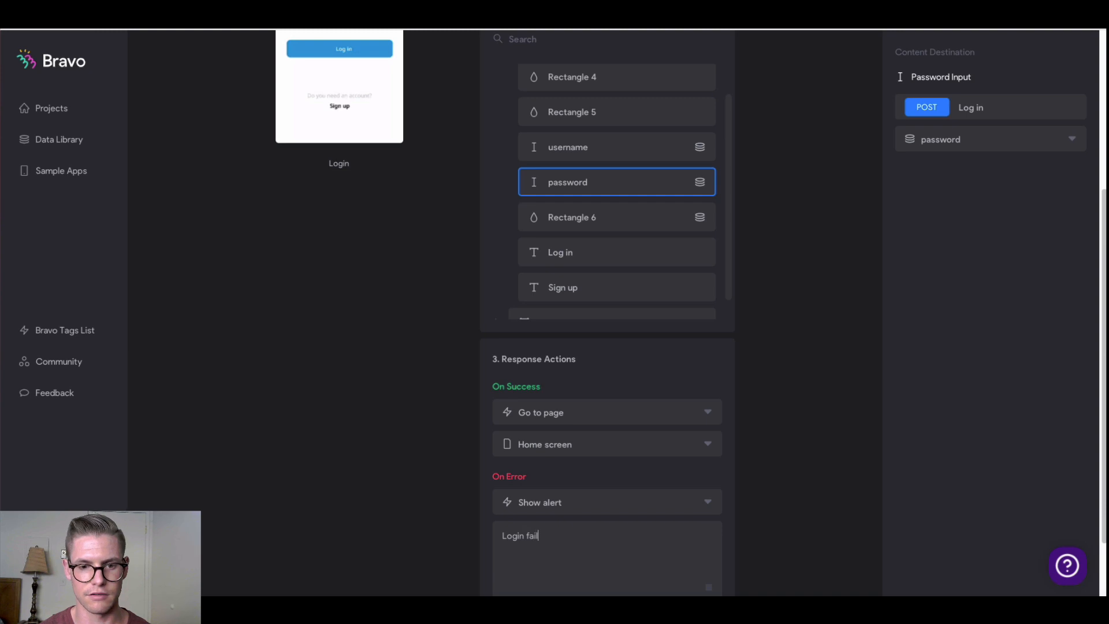
{"action": "scroll", "coordinate": [339, 400], "scroll_direction": "up", "scroll_amount": 4}
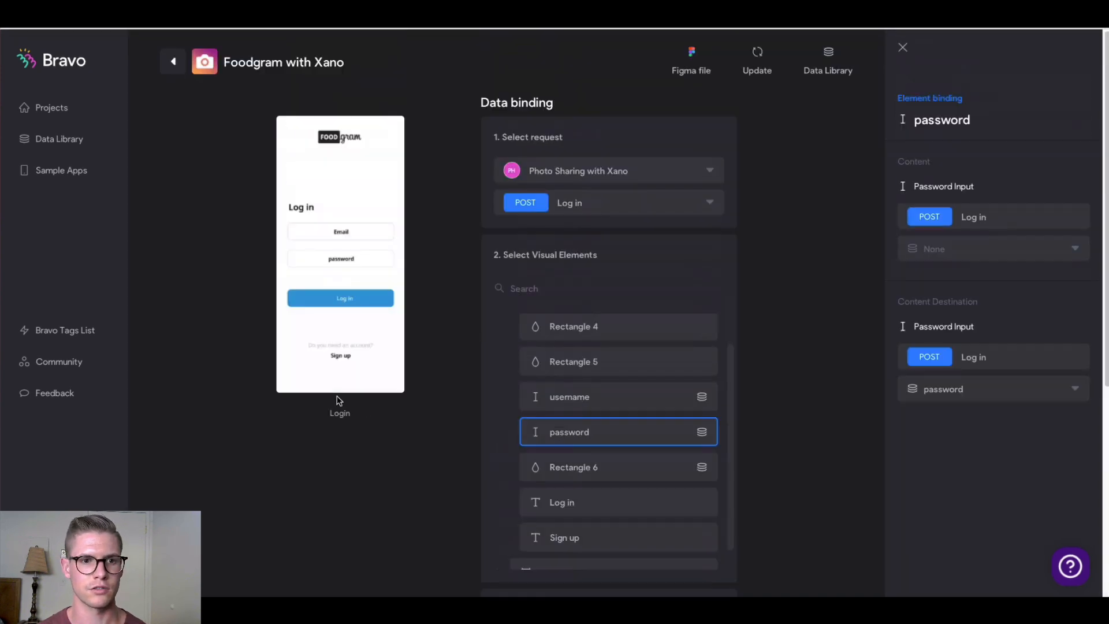
{"action": "left_click", "coordinate": [177, 61]}
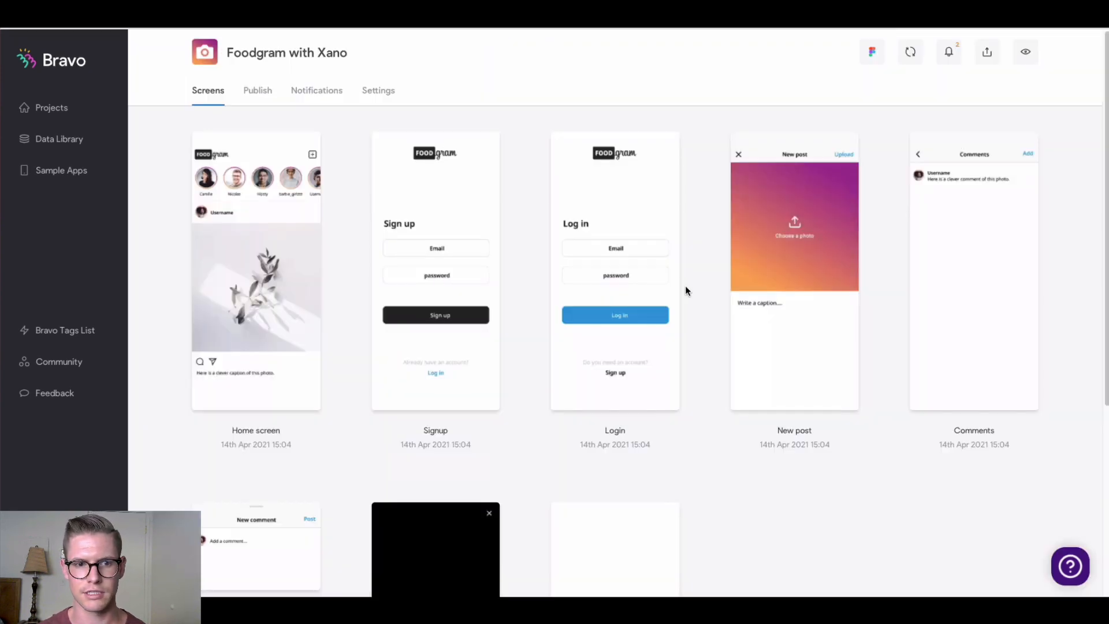
Bind the Home screen to Photo Sharing with Xano's GET Get photos request
{"action": "left_click", "coordinate": [231, 255]}
{"action": "left_click", "coordinate": [777, 171]}
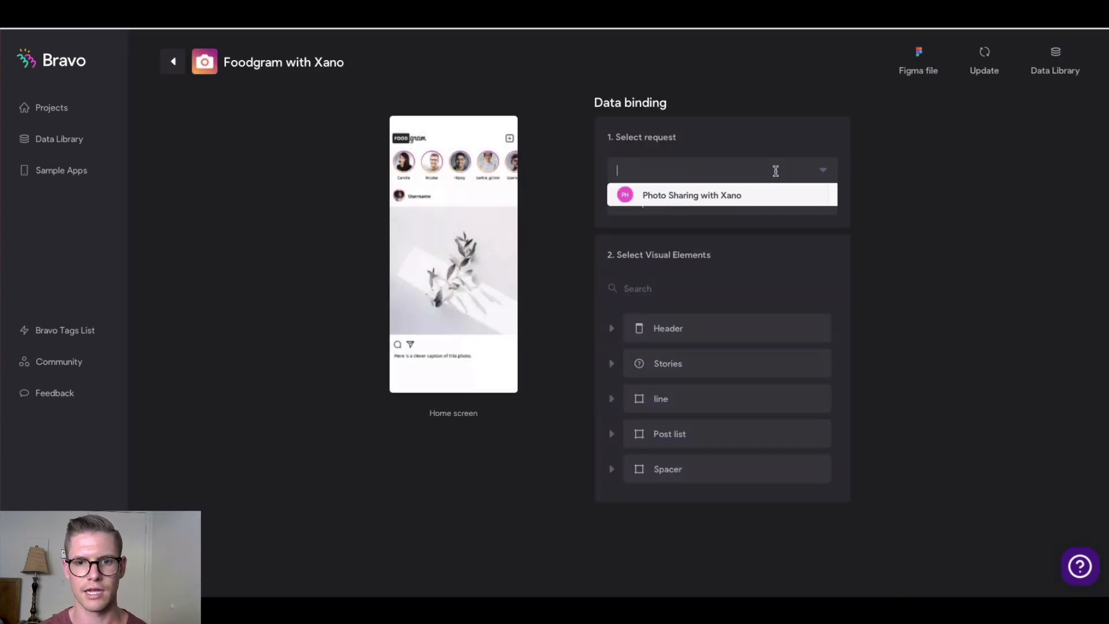
{"action": "left_click", "coordinate": [685, 197]}
{"action": "left_click", "coordinate": [735, 205]}
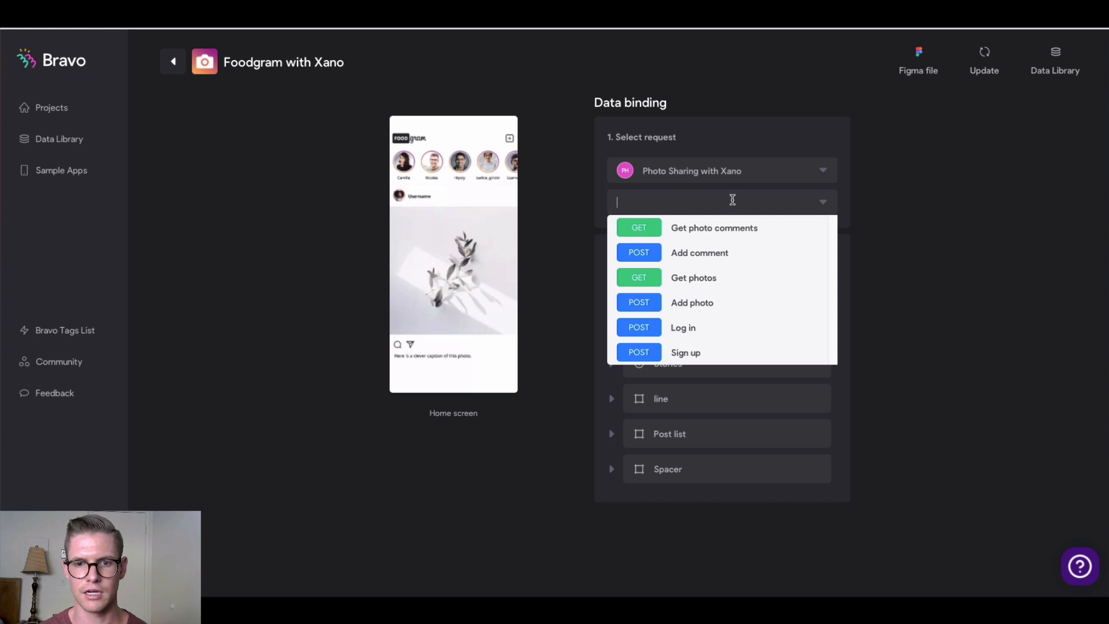
{"action": "left_click", "coordinate": [696, 278]}
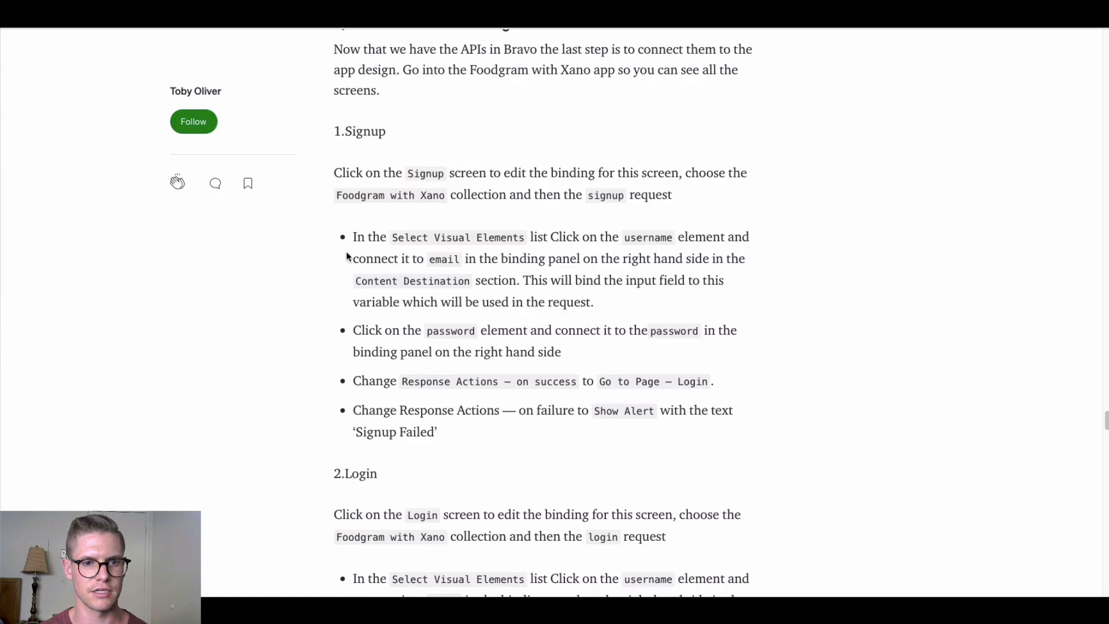
Scroll the Medium tutorial down to the 3.Home Screen section
{"action": "scroll", "coordinate": [335, 248], "scroll_direction": "down", "scroll_amount": 5}
{"action": "scroll", "coordinate": [333, 251], "scroll_direction": "down", "scroll_amount": 6}
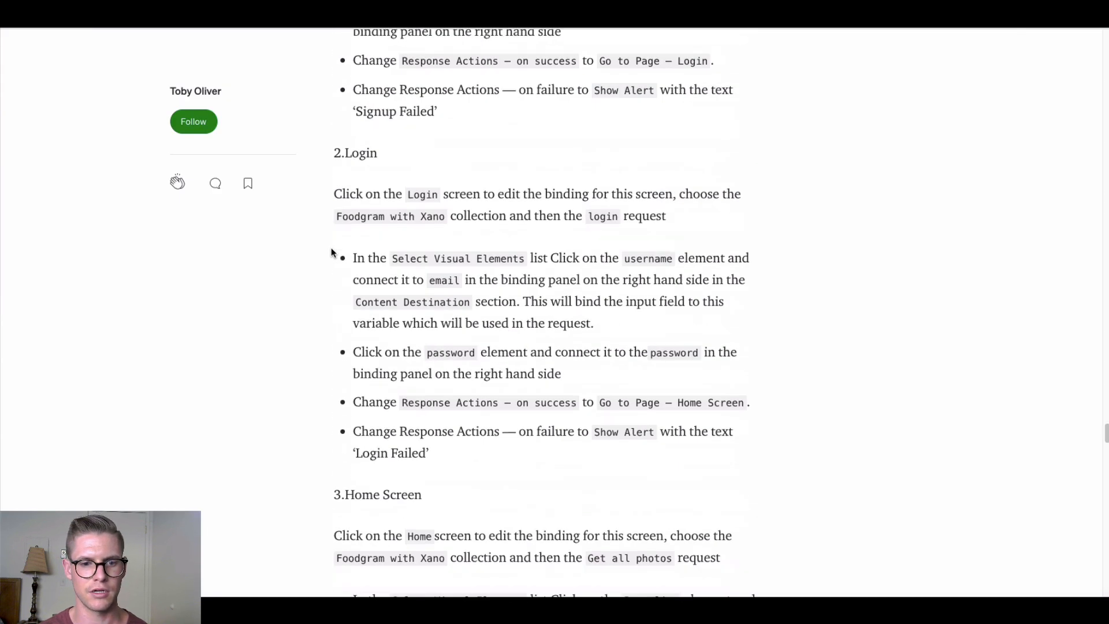
{"action": "scroll", "coordinate": [330, 250], "scroll_direction": "down", "scroll_amount": 2}
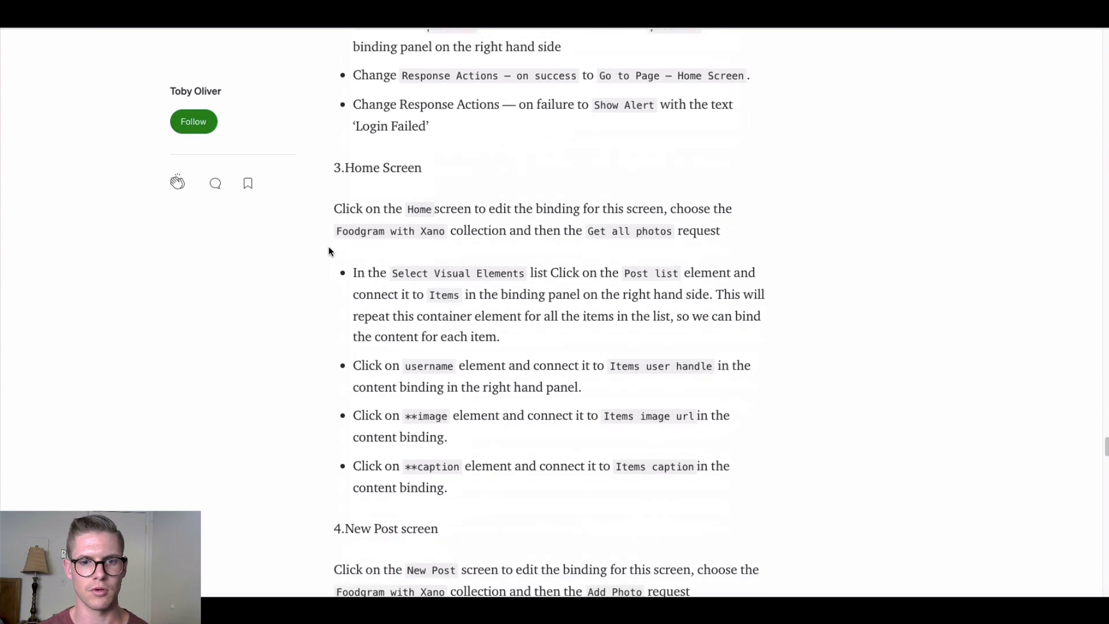
{"action": "scroll", "coordinate": [328, 250], "scroll_direction": "down", "scroll_amount": 1}
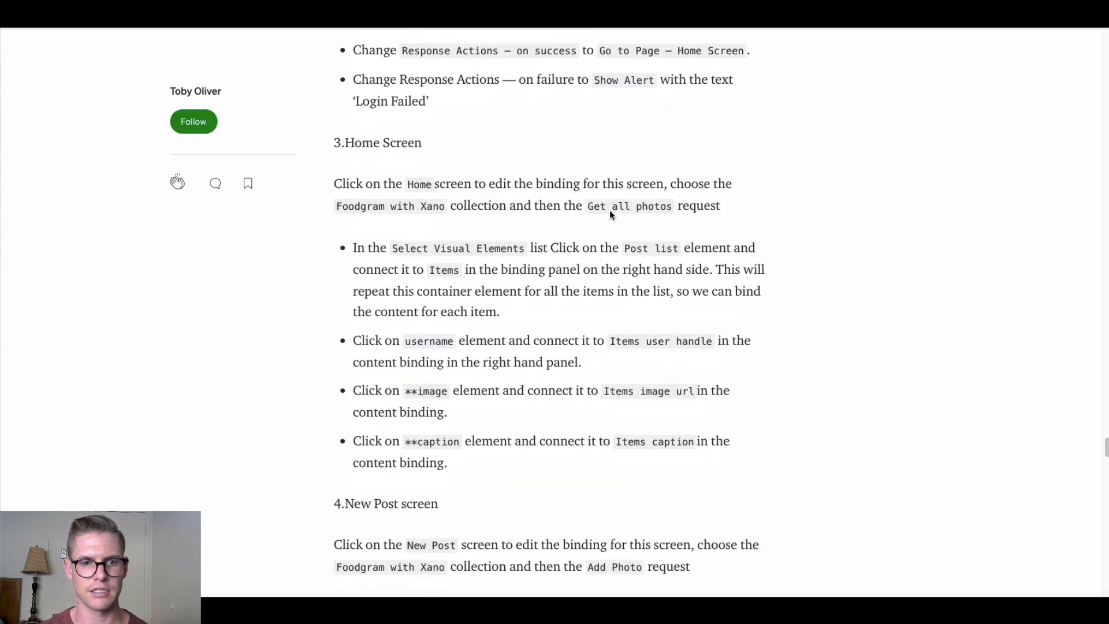
{"action": "scroll", "coordinate": [320, 296], "scroll_direction": "down", "scroll_amount": 1}
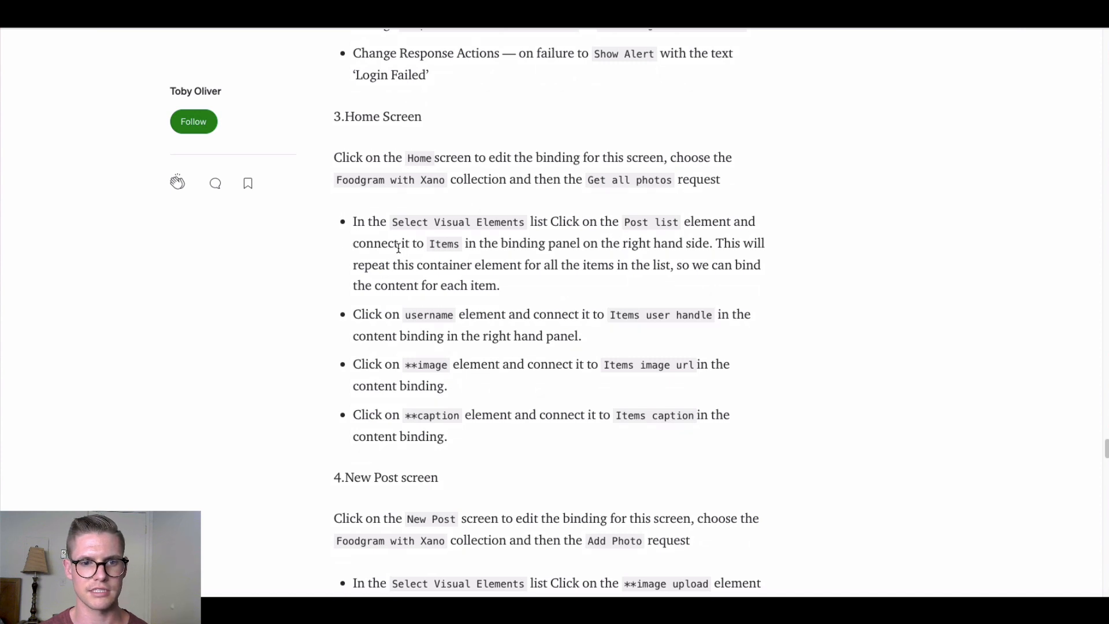
{"action": "scroll", "coordinate": [434, 318], "scroll_direction": "down", "scroll_amount": 1}
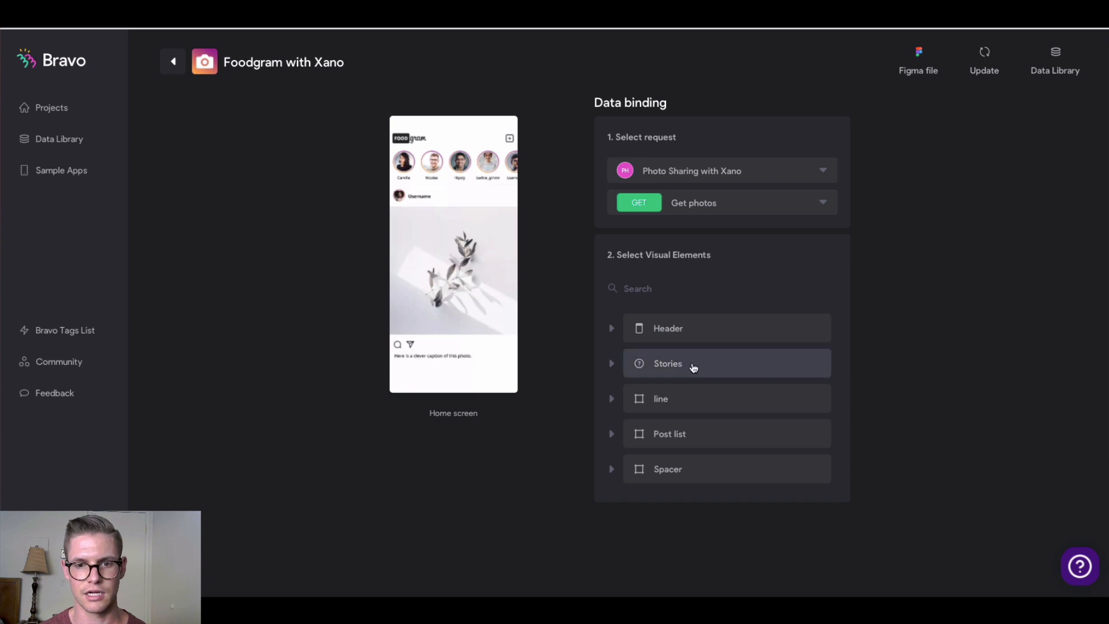
Bind the Home screen's Post list to Items
{"action": "left_click", "coordinate": [619, 441]}
{"action": "scroll", "coordinate": [699, 367], "scroll_direction": "down", "scroll_amount": 2}
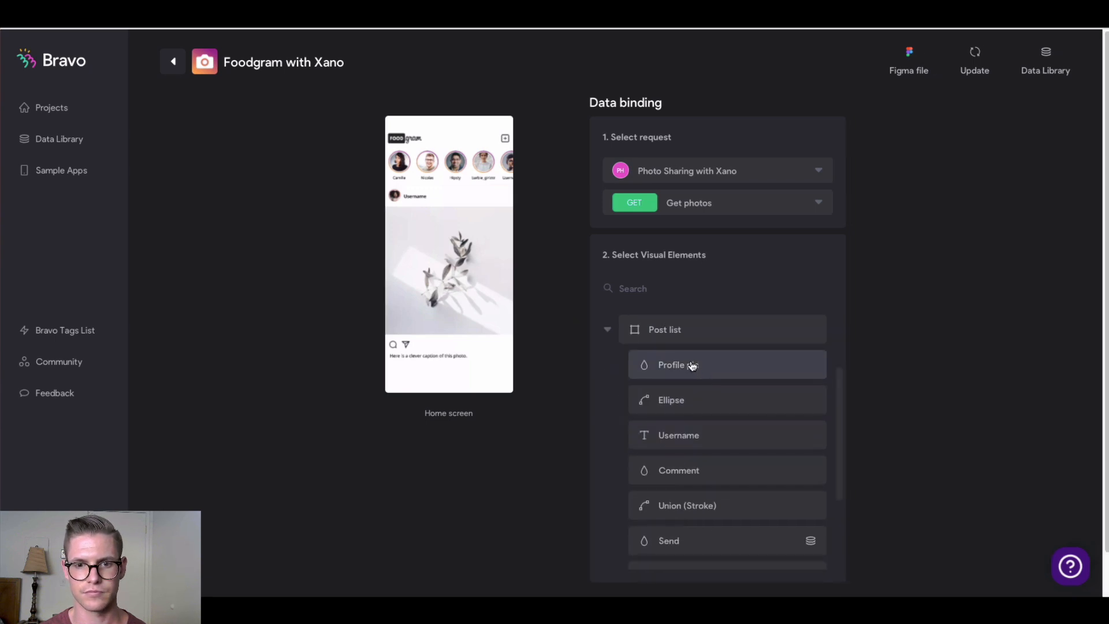
{"action": "left_click", "coordinate": [690, 334]}
{"action": "left_click", "coordinate": [1005, 252]}
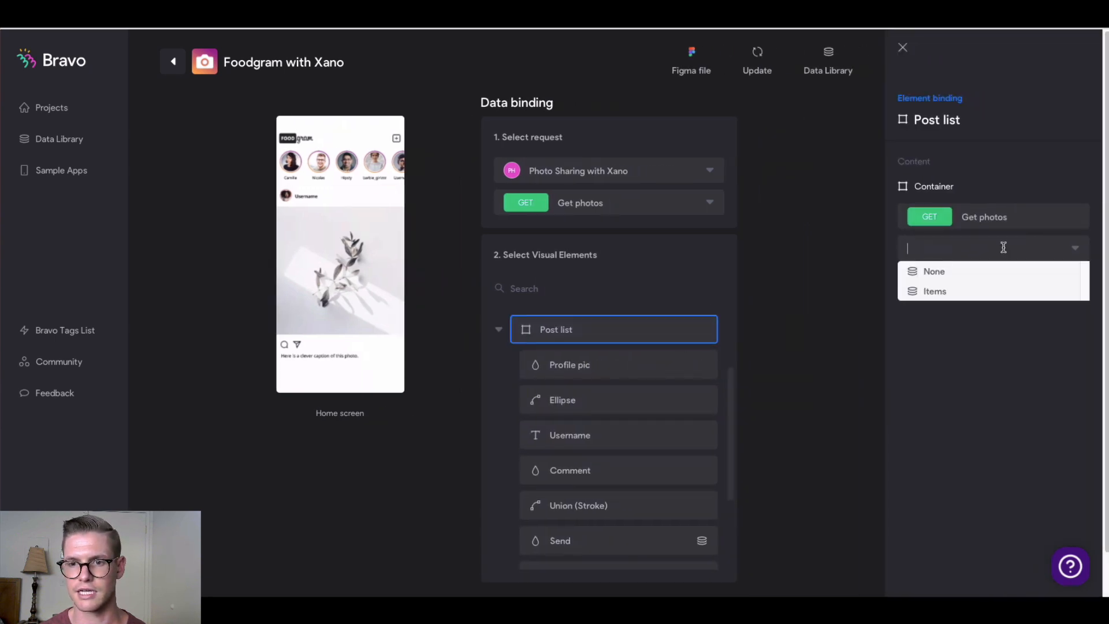
{"action": "left_click", "coordinate": [952, 291]}
Bind Username to Items User Handle, image to Items Image Url, caption to Items Caption
{"action": "left_click", "coordinate": [588, 444]}
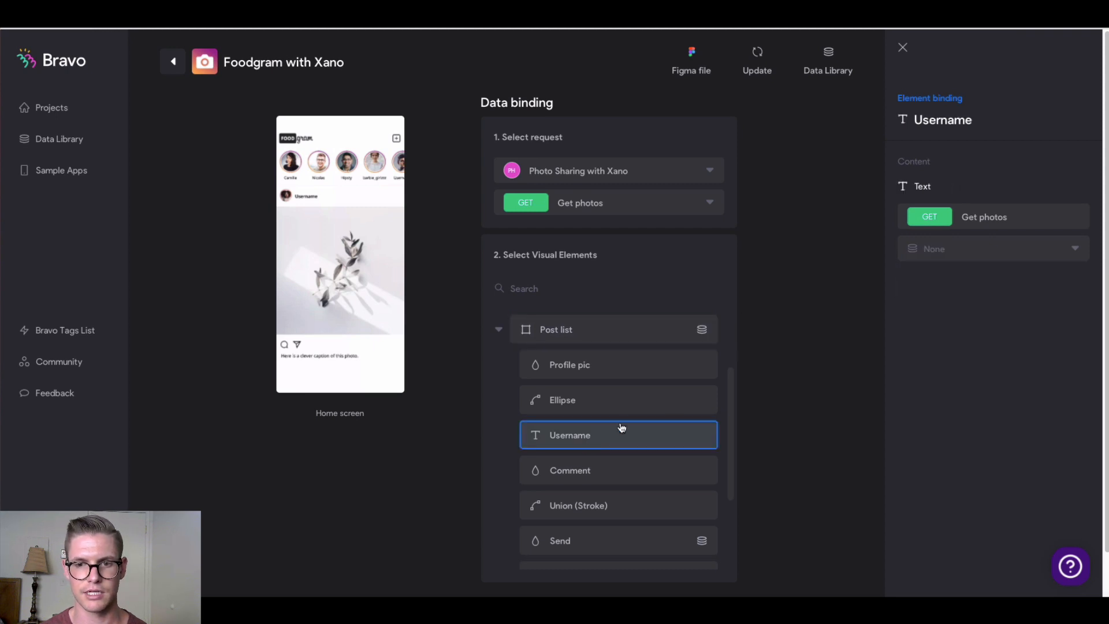
{"action": "left_click", "coordinate": [1008, 249]}
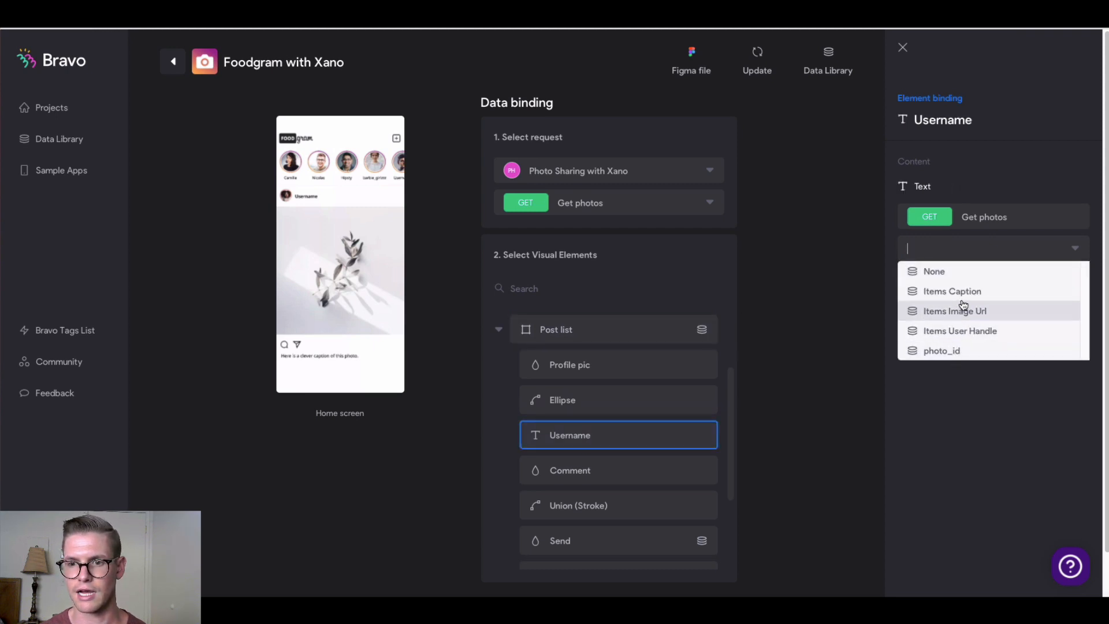
{"action": "left_click", "coordinate": [982, 334]}
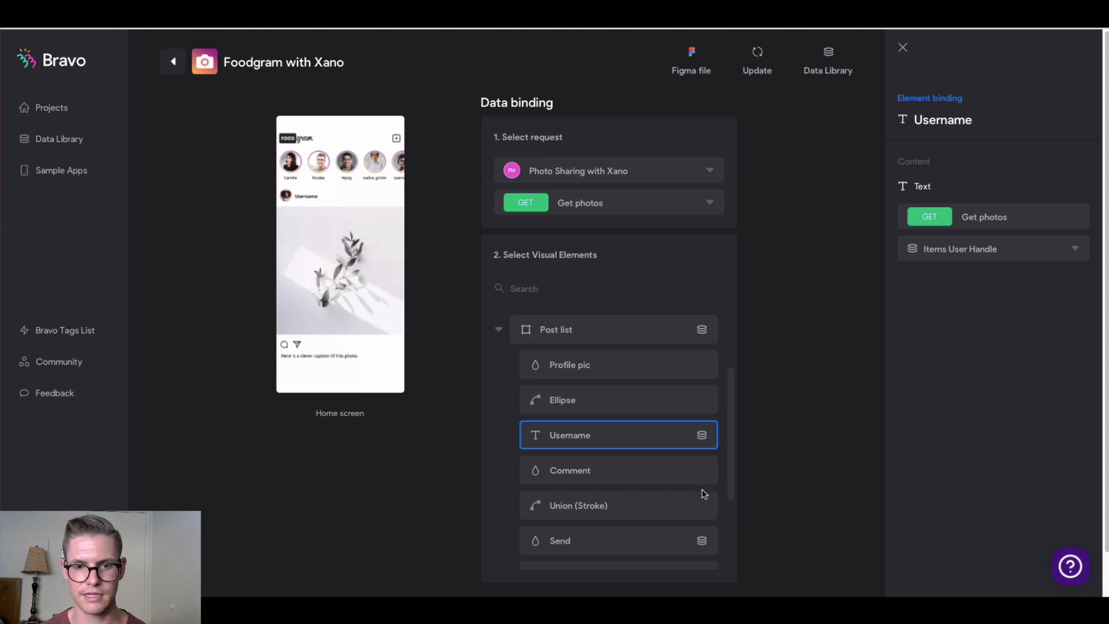
{"action": "scroll", "coordinate": [630, 396], "scroll_direction": "down", "scroll_amount": 1}
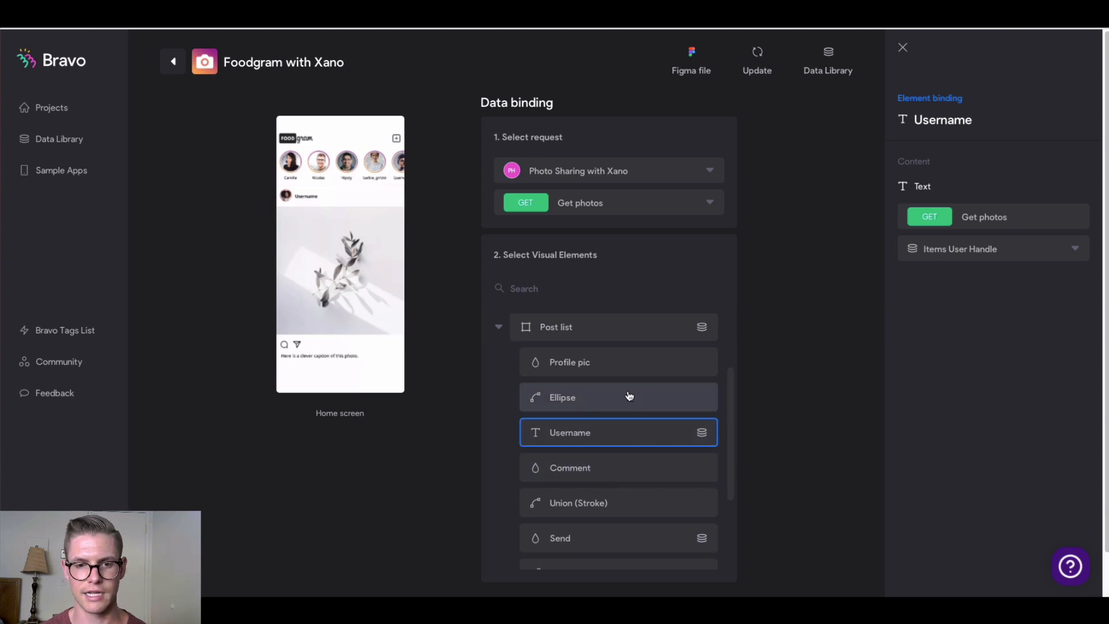
{"action": "scroll", "coordinate": [630, 397], "scroll_direction": "down", "scroll_amount": 3}
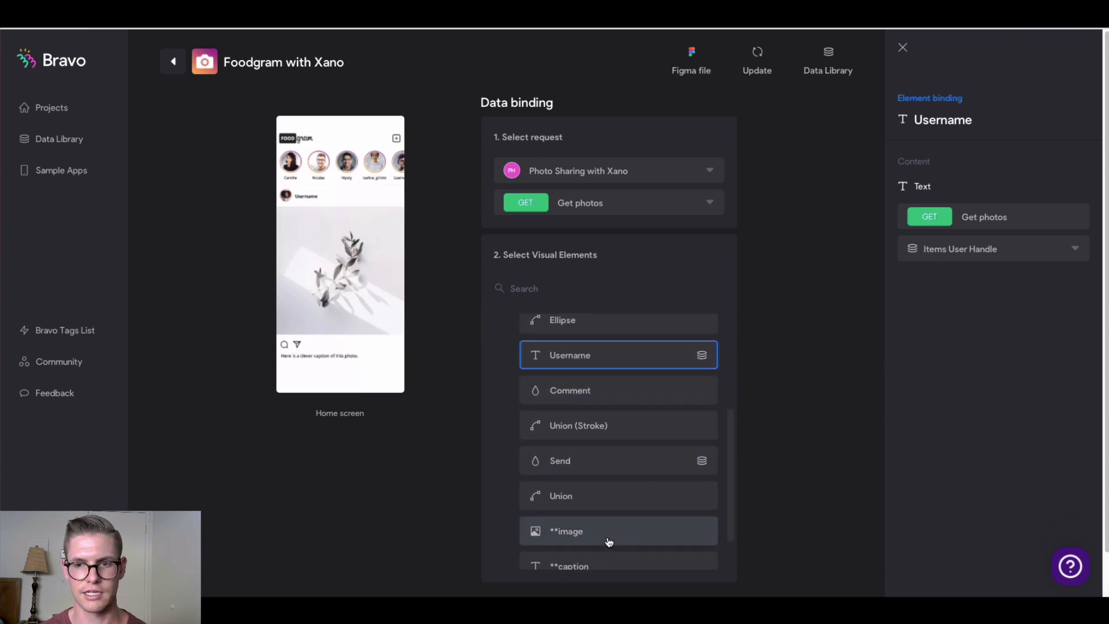
{"action": "left_click", "coordinate": [608, 542]}
{"action": "left_click", "coordinate": [1018, 248]}
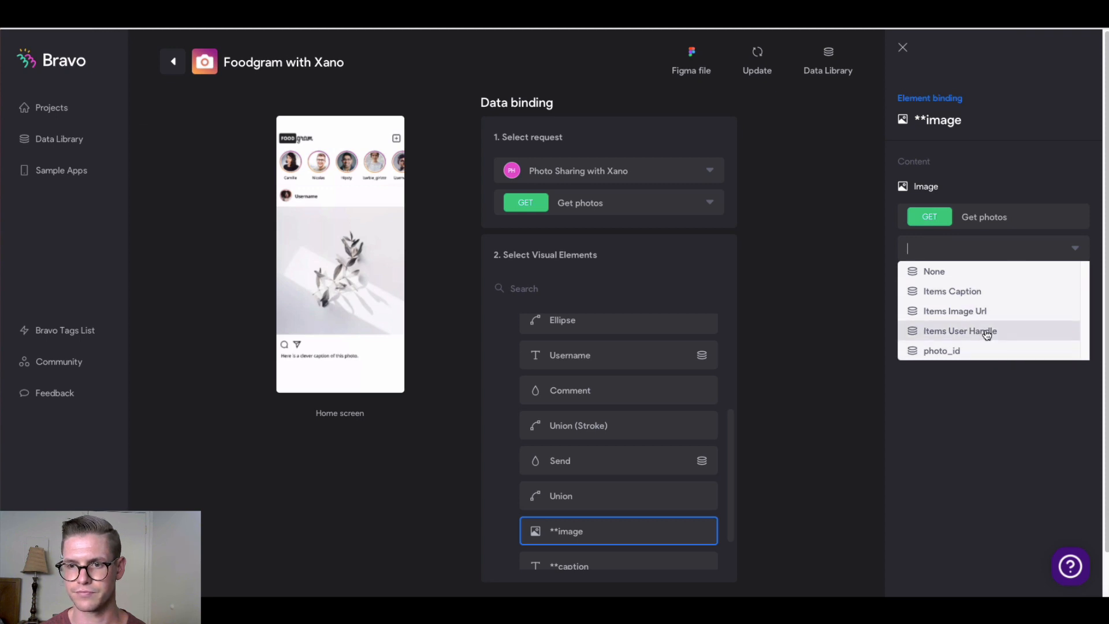
{"action": "left_click", "coordinate": [977, 311]}
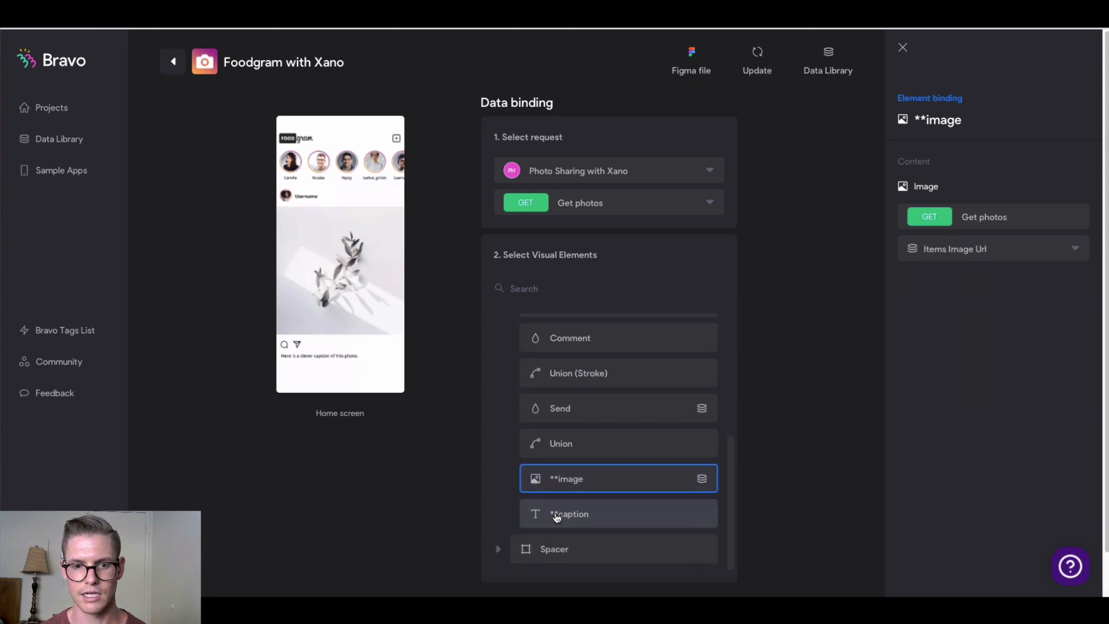
{"action": "left_click", "coordinate": [599, 522]}
{"action": "left_click", "coordinate": [1028, 249]}
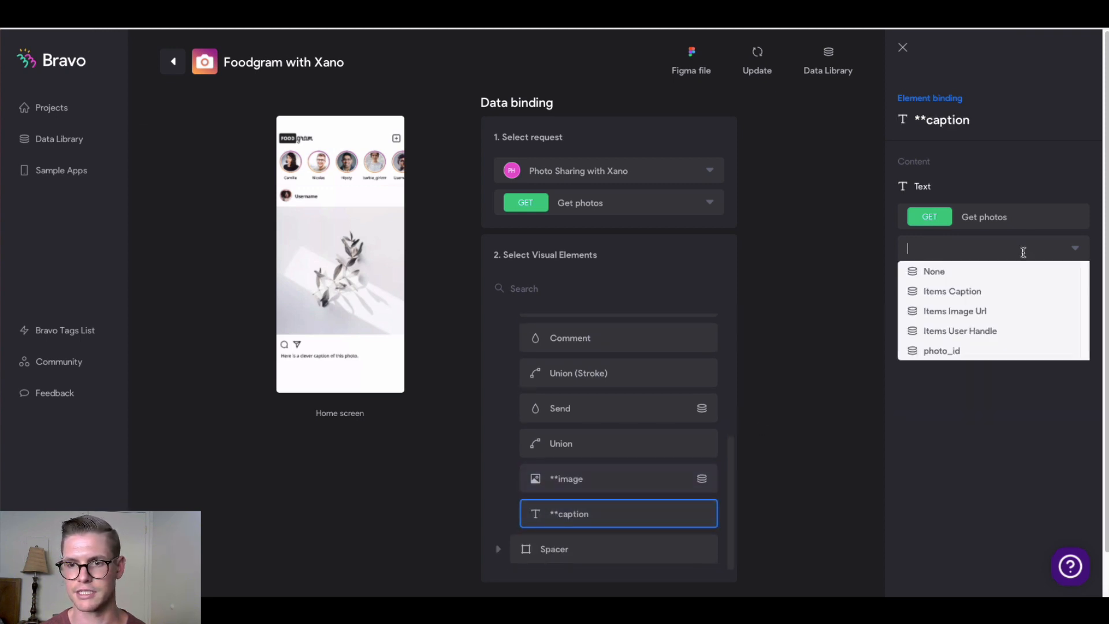
{"action": "left_click", "coordinate": [985, 292]}
{"action": "scroll", "coordinate": [691, 410], "scroll_direction": "down", "scroll_amount": 1}
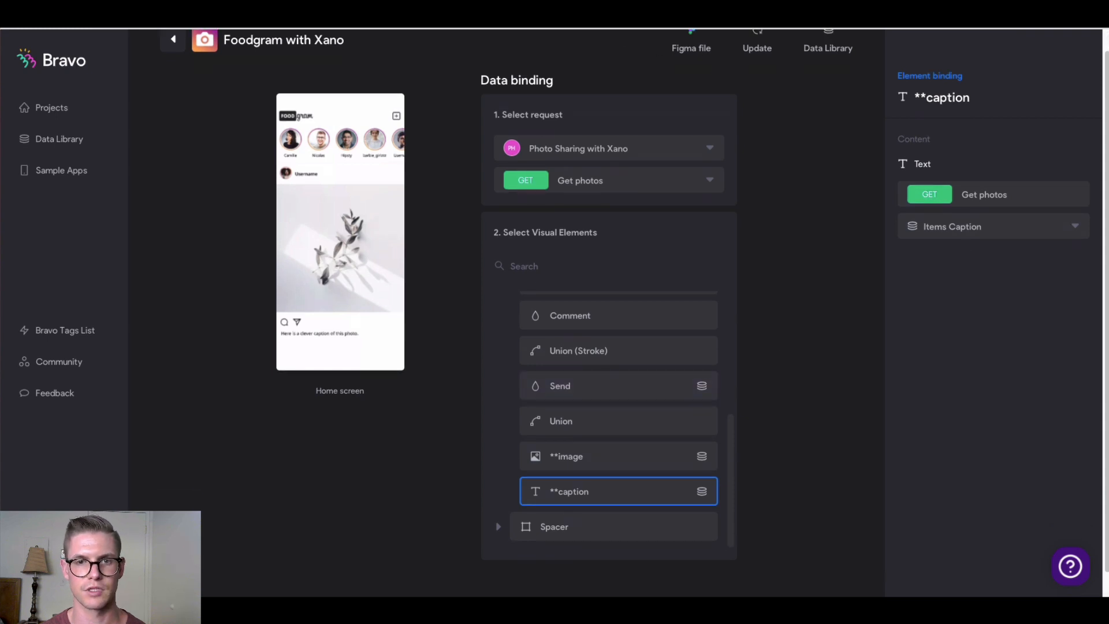
{"action": "left_click", "coordinate": [607, 23]}
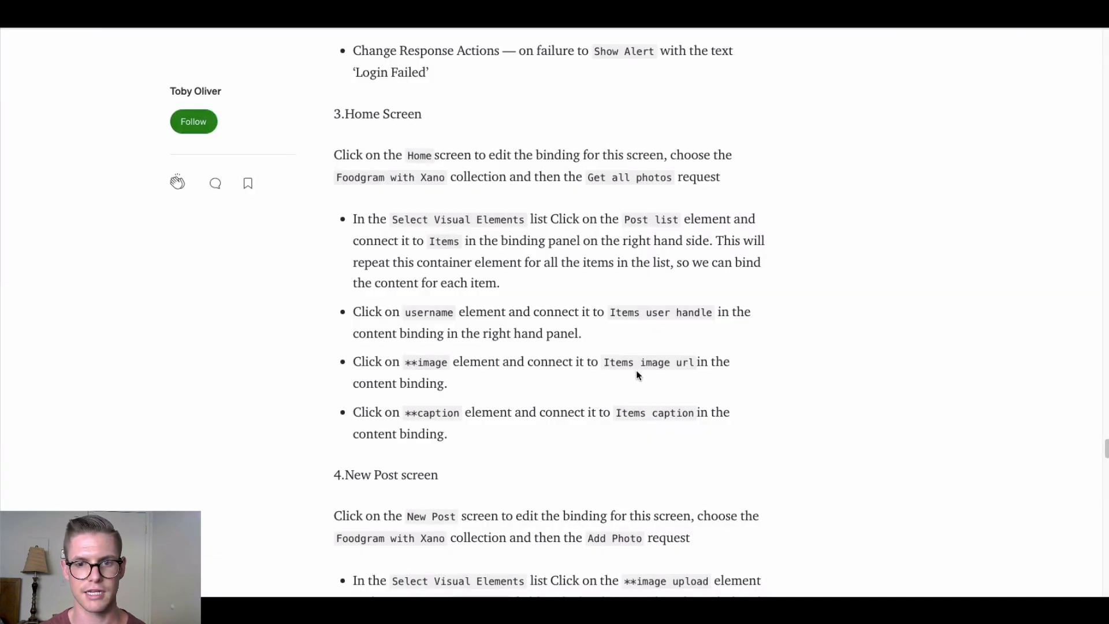
Scroll the Medium article down to the 4.New Post screen section
{"action": "scroll", "coordinate": [651, 407], "scroll_direction": "down", "scroll_amount": 6}
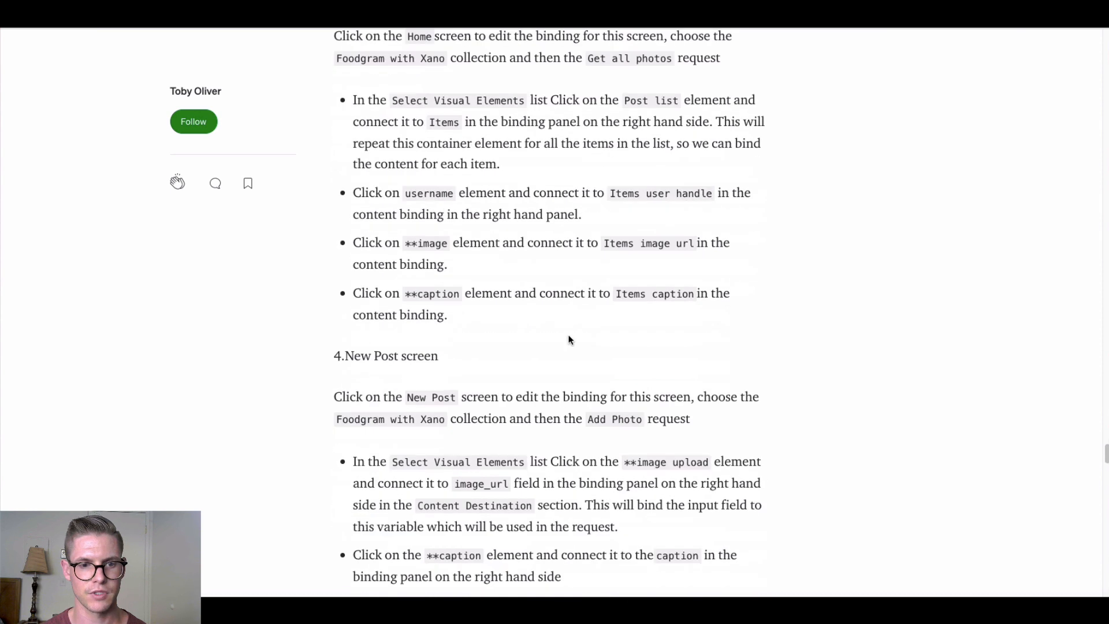
{"action": "scroll", "coordinate": [569, 318], "scroll_direction": "down", "scroll_amount": 8}
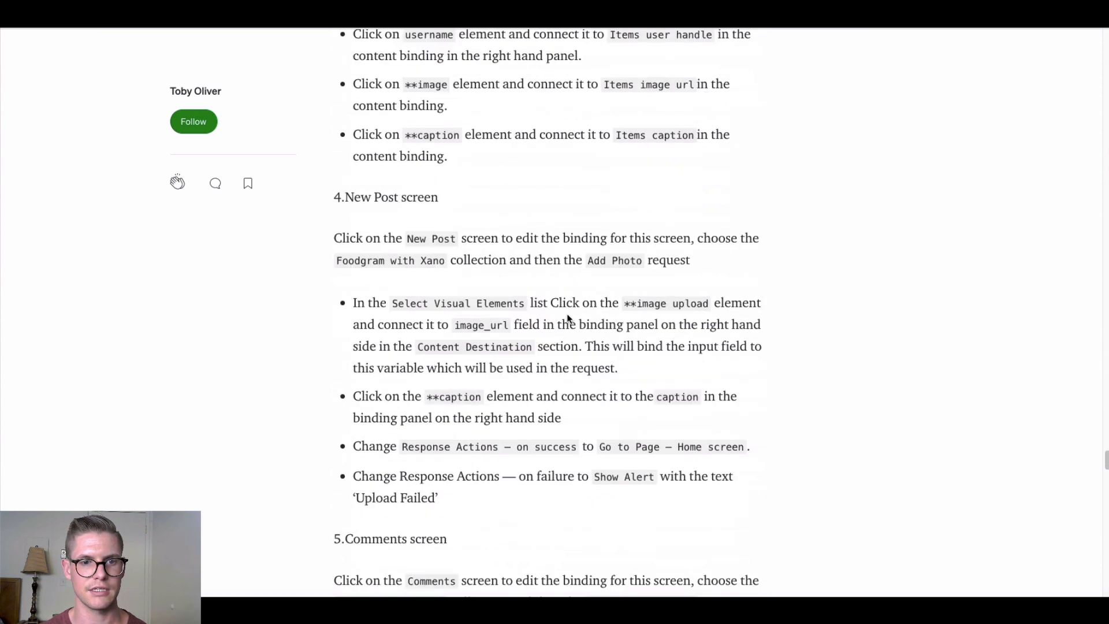
{"action": "scroll", "coordinate": [574, 271], "scroll_direction": "down", "scroll_amount": 1}
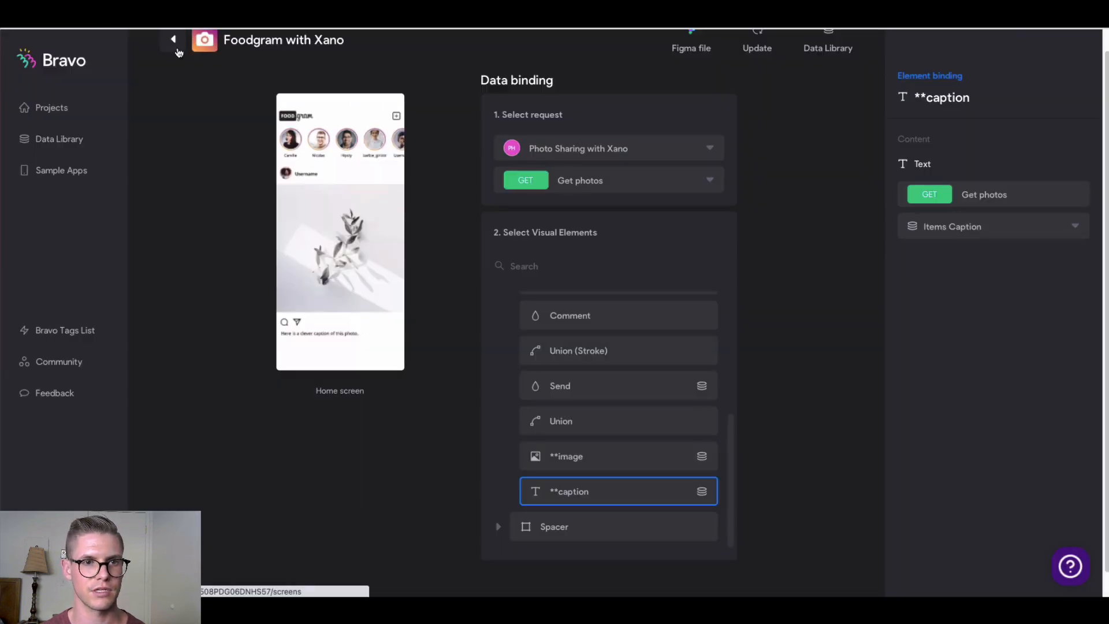
Bind the New post screen to Photo Sharing with Xano's POST Add photo request and expand its FRAME
{"action": "left_click", "coordinate": [178, 52]}
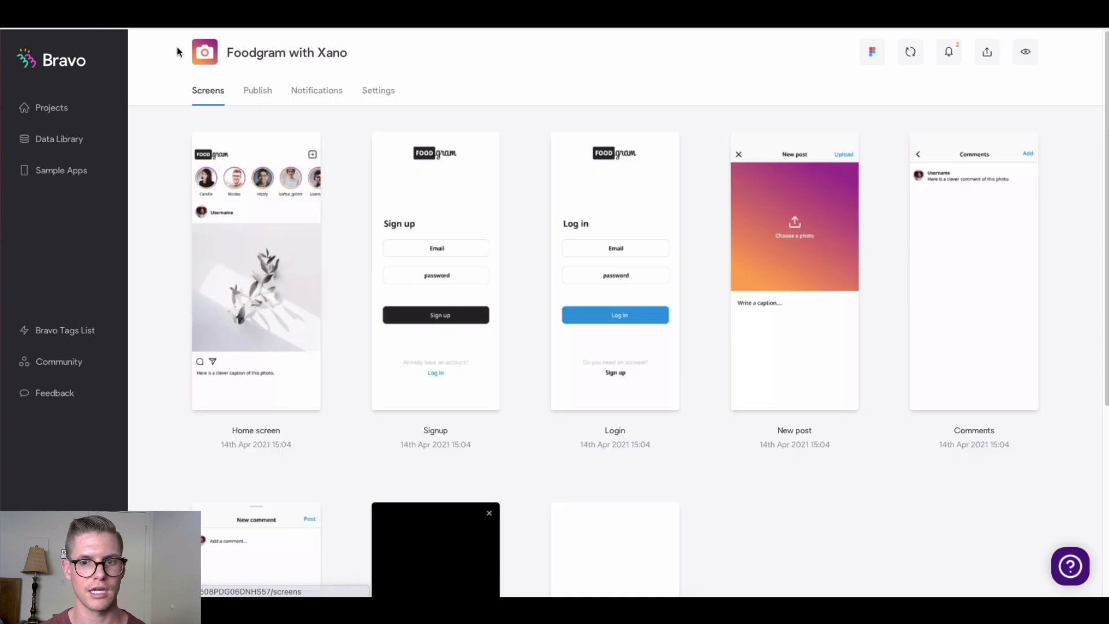
{"action": "left_click", "coordinate": [811, 247]}
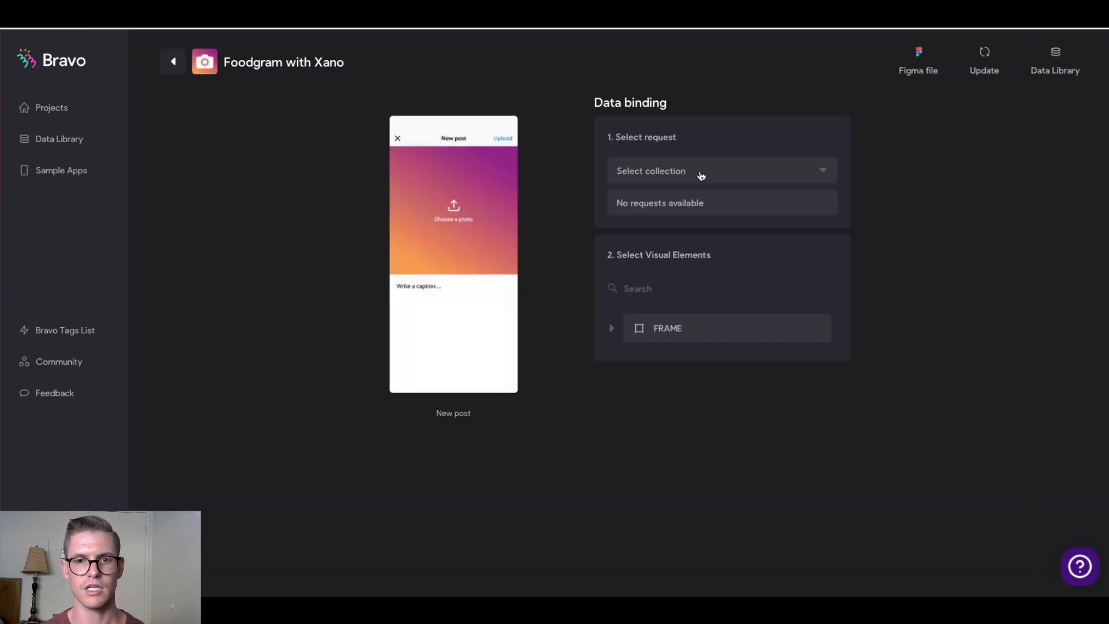
{"action": "left_click", "coordinate": [703, 173]}
{"action": "left_click", "coordinate": [687, 197]}
{"action": "left_click", "coordinate": [690, 202]}
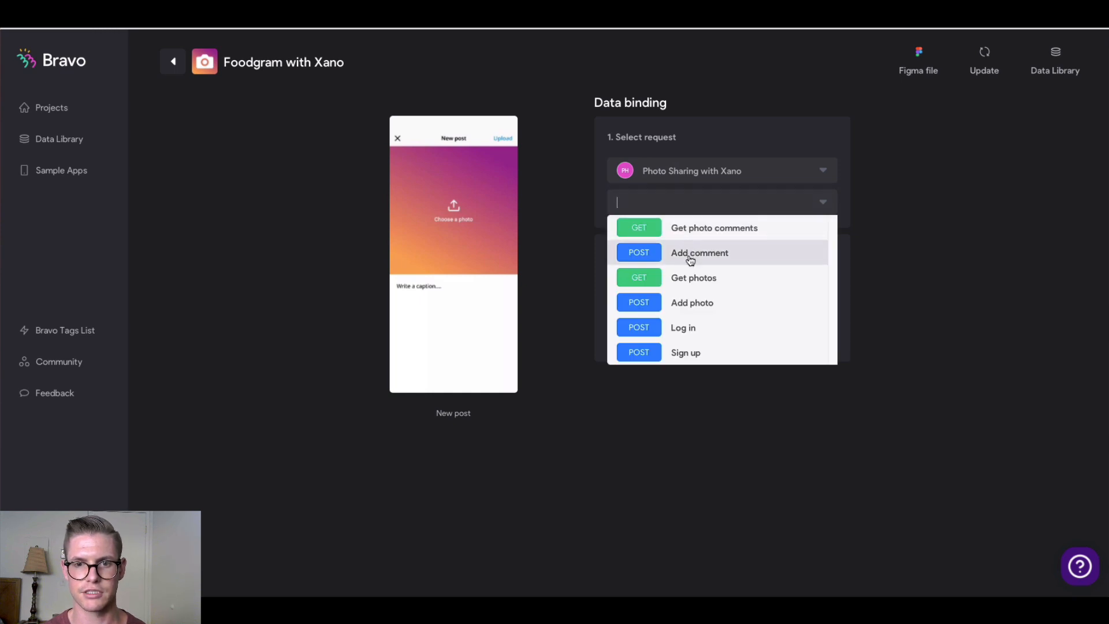
{"action": "left_click", "coordinate": [689, 302]}
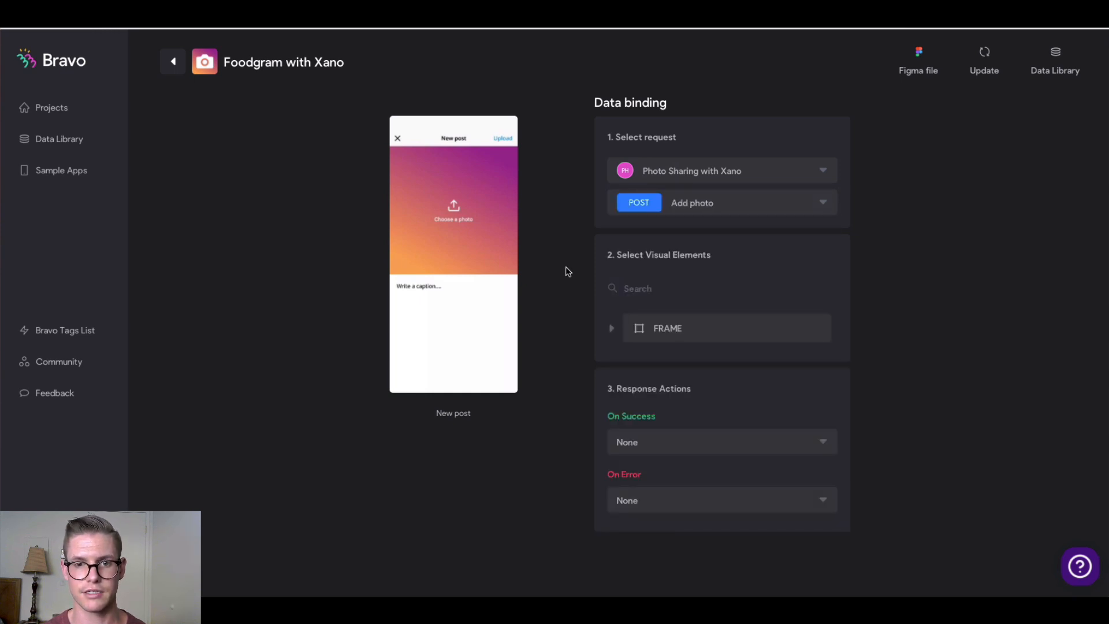
{"action": "left_click", "coordinate": [611, 328]}
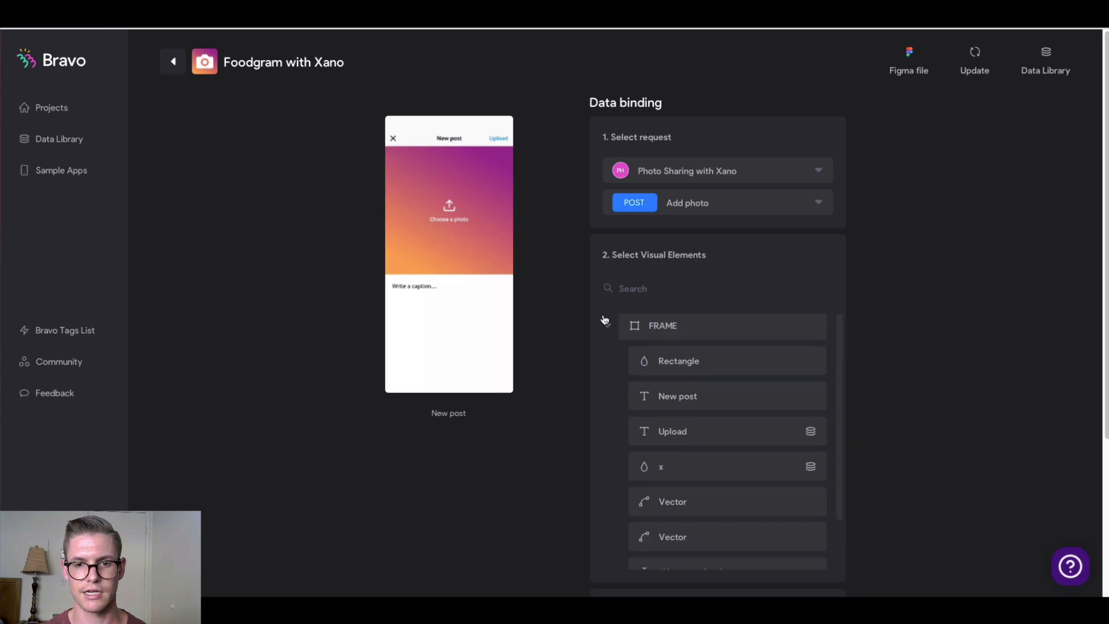
{"action": "scroll", "coordinate": [604, 322], "scroll_direction": "down", "scroll_amount": 1}
{"action": "scroll", "coordinate": [576, 367], "scroll_direction": "down", "scroll_amount": 1}
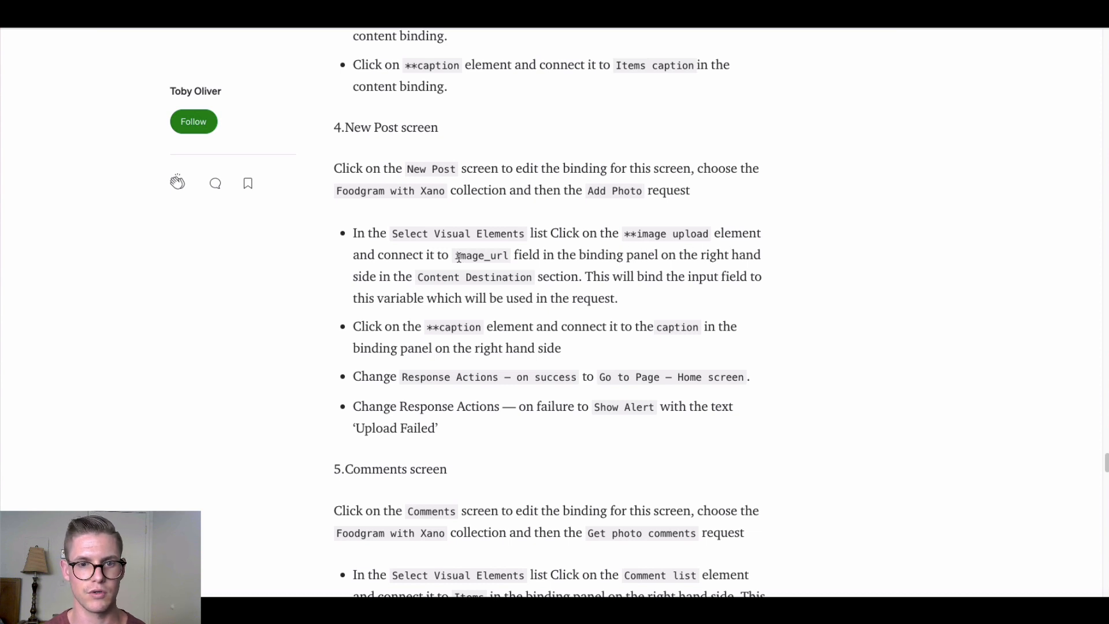
{"action": "scroll", "coordinate": [327, 346], "scroll_direction": "down", "scroll_amount": 1}
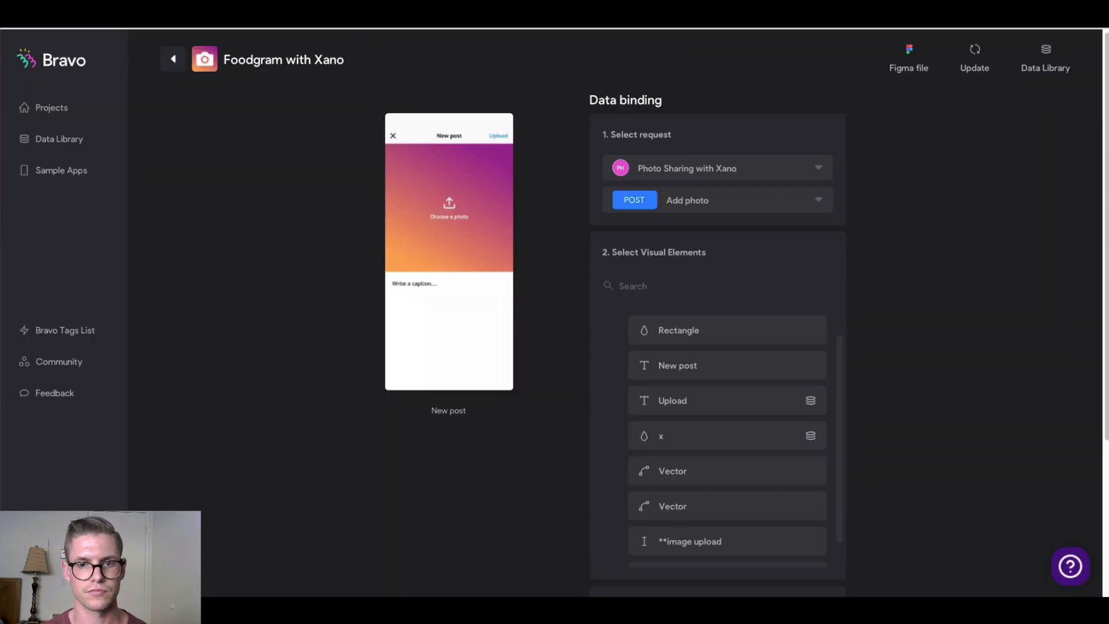
Send the New post image upload to image_url and the caption input to caption
{"action": "scroll", "coordinate": [699, 439], "scroll_direction": "down", "scroll_amount": 1}
{"action": "left_click", "coordinate": [710, 520]}
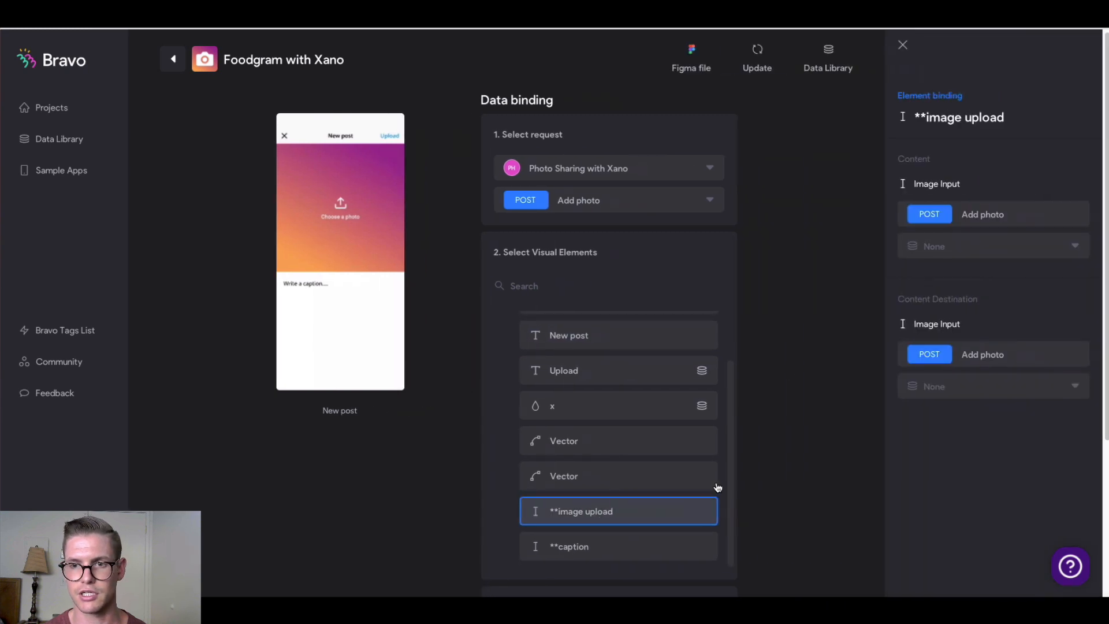
{"action": "left_click", "coordinate": [978, 390]}
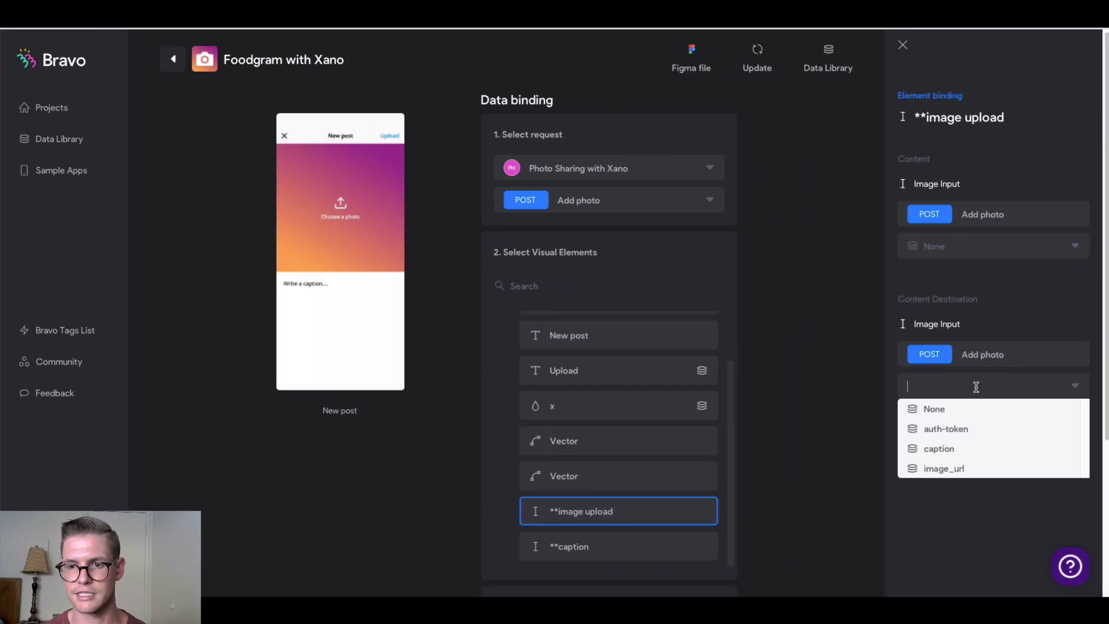
{"action": "left_click", "coordinate": [954, 467]}
{"action": "scroll", "coordinate": [601, 456], "scroll_direction": "down", "scroll_amount": 1}
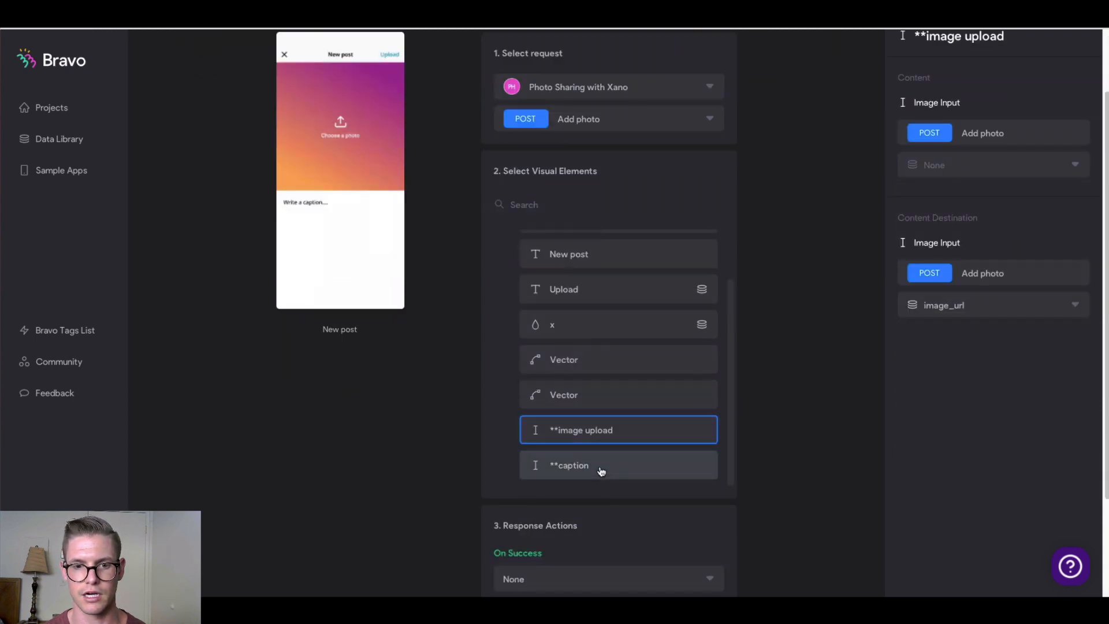
{"action": "left_click", "coordinate": [599, 467]}
{"action": "left_click", "coordinate": [1036, 301]}
{"action": "left_click", "coordinate": [948, 367]}
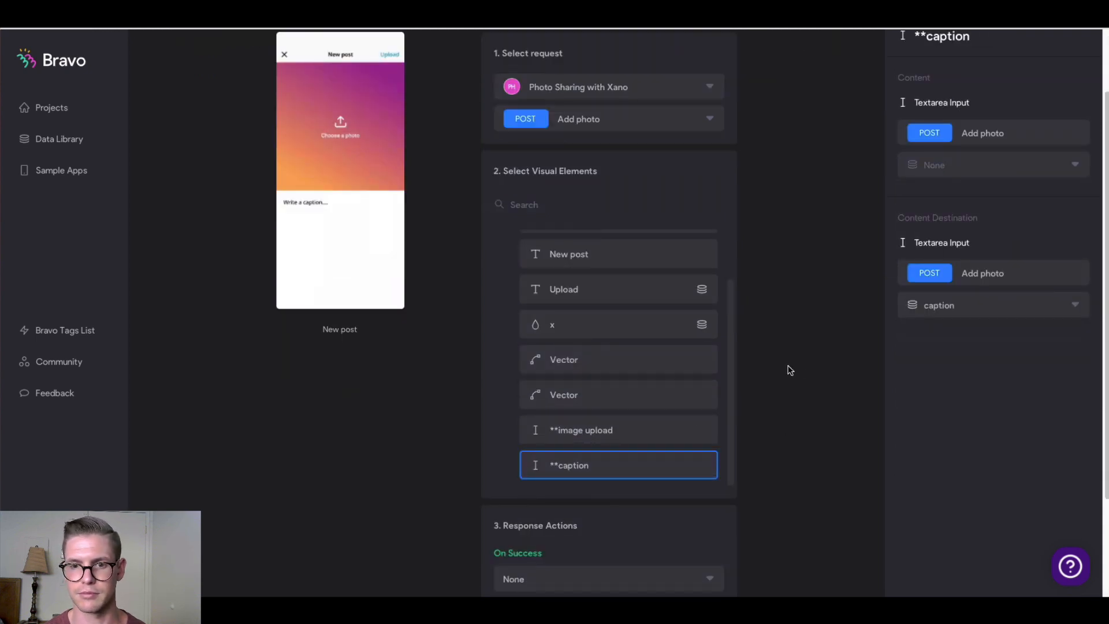
On upload success go to Home screen; on error show the alert 'Upload failed'
{"action": "scroll", "coordinate": [615, 485], "scroll_direction": "down", "scroll_amount": 2}
{"action": "left_click", "coordinate": [610, 461]}
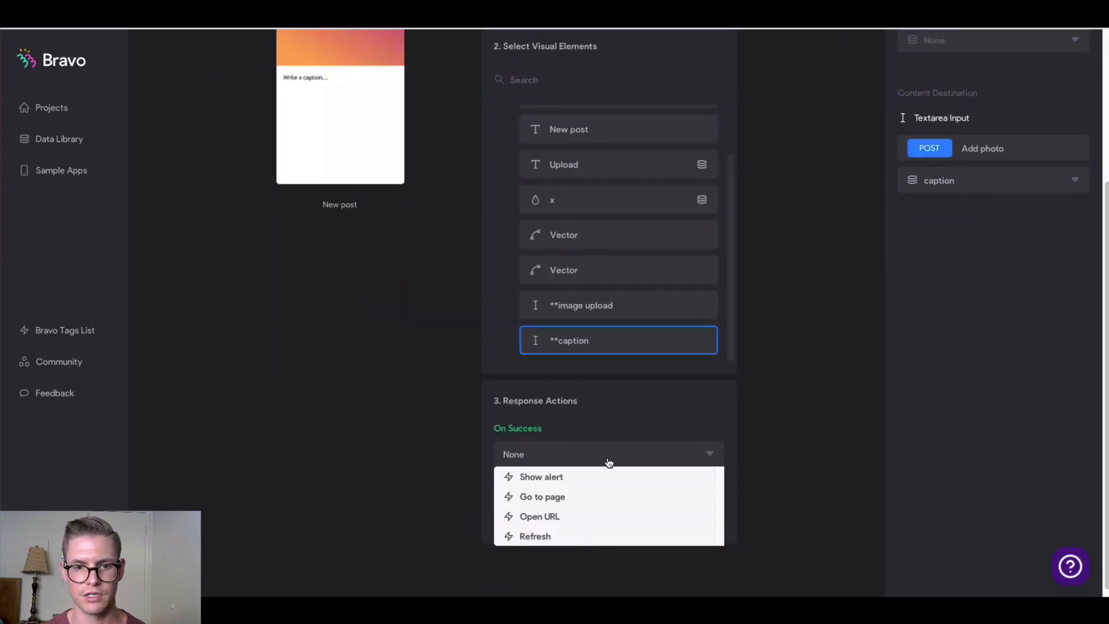
{"action": "left_click", "coordinate": [581, 498]}
{"action": "left_click", "coordinate": [579, 495]}
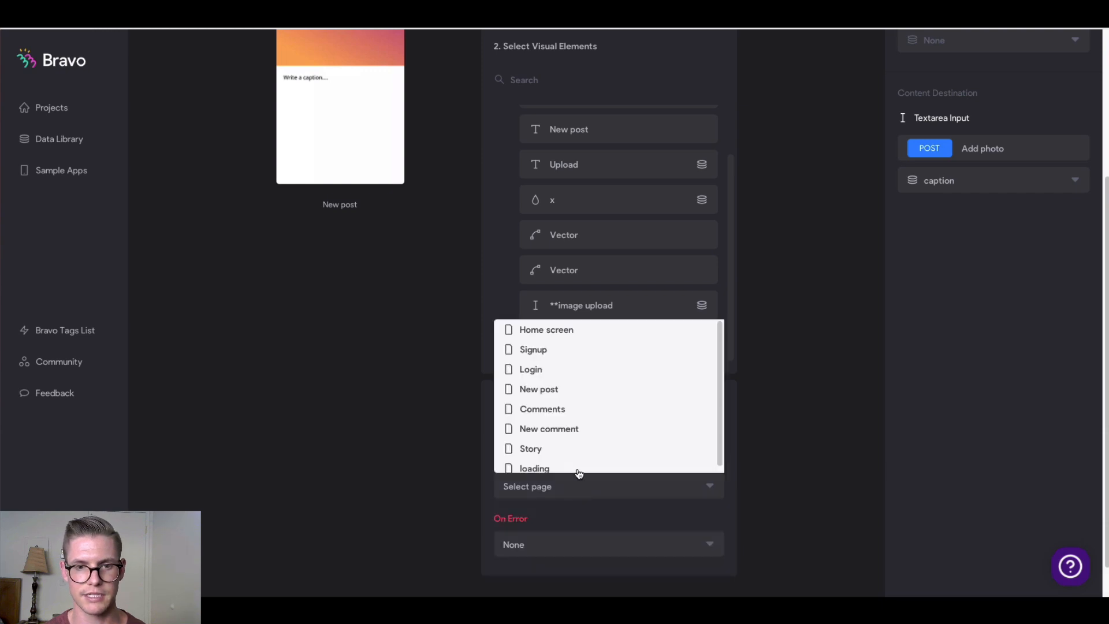
{"action": "left_click", "coordinate": [550, 333]}
{"action": "left_click", "coordinate": [613, 556]}
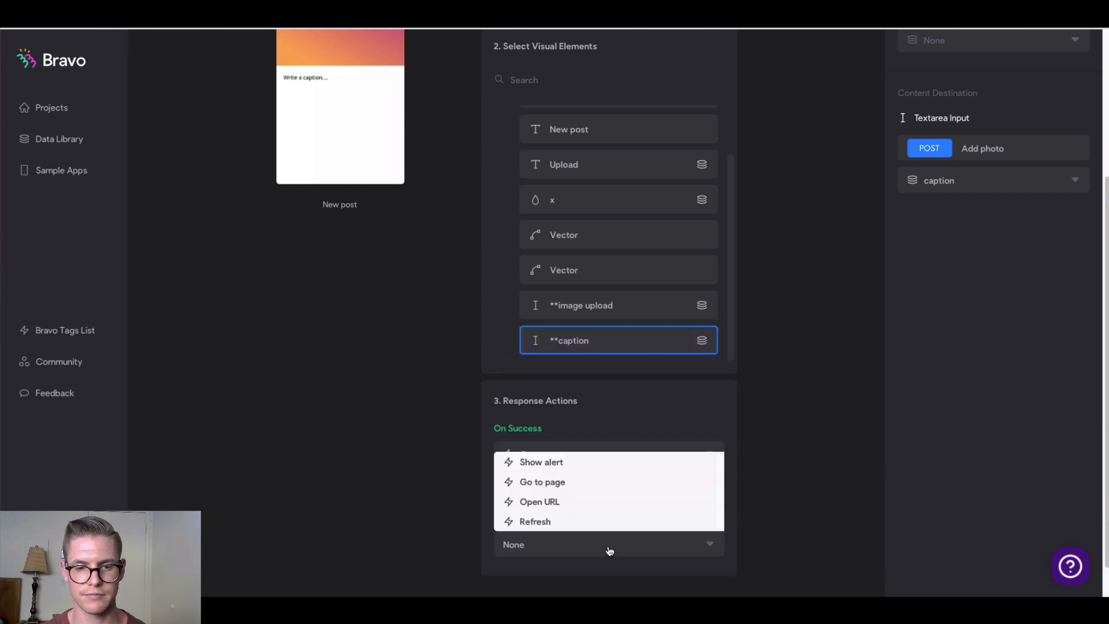
{"action": "left_click", "coordinate": [574, 460]}
{"action": "scroll", "coordinate": [576, 465], "scroll_direction": "down", "scroll_amount": 2}
{"action": "left_click", "coordinate": [574, 469]}
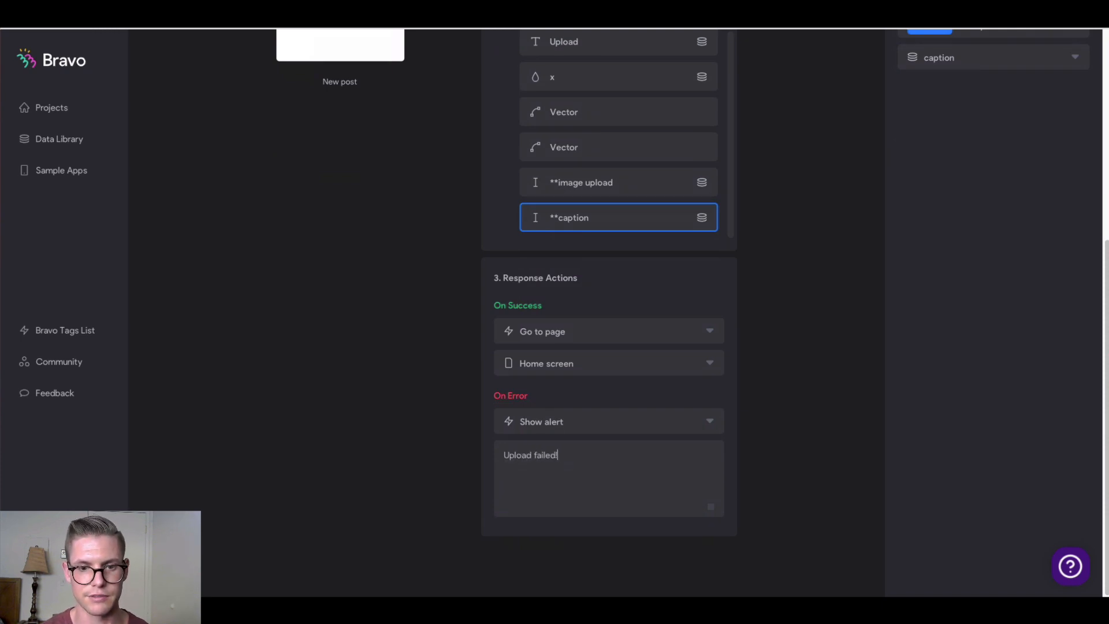
Check the next instructions in the Medium tutorial, then return to Bravo Studio
{"action": "key", "text": "ctrl+Tab"}
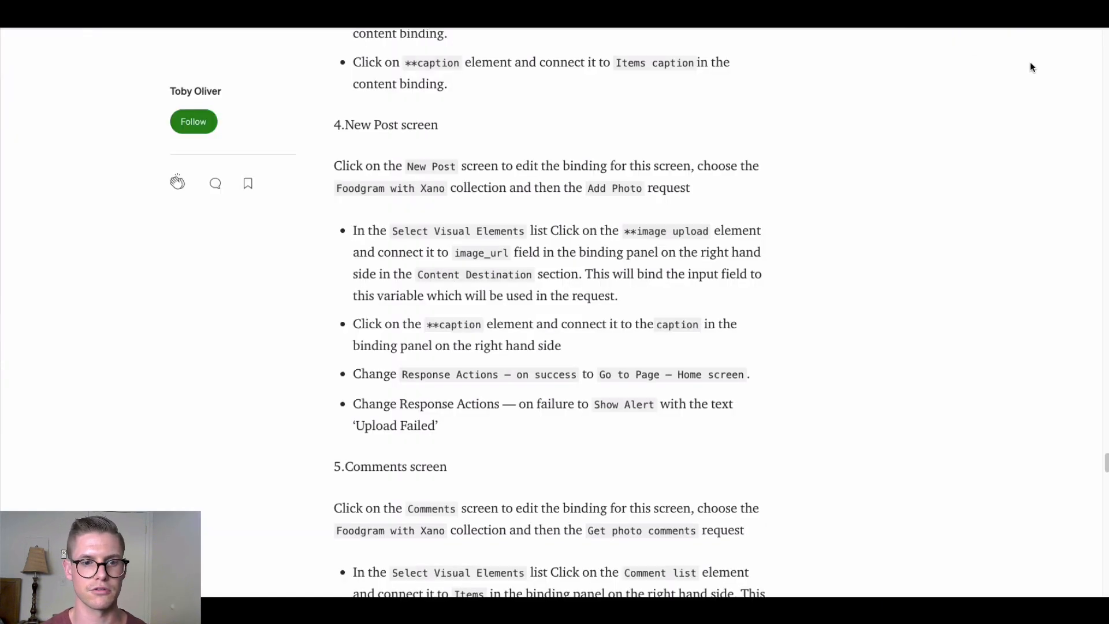
{"action": "scroll", "coordinate": [397, 261], "scroll_direction": "down", "scroll_amount": 3}
{"action": "scroll", "coordinate": [313, 247], "scroll_direction": "down", "scroll_amount": 4}
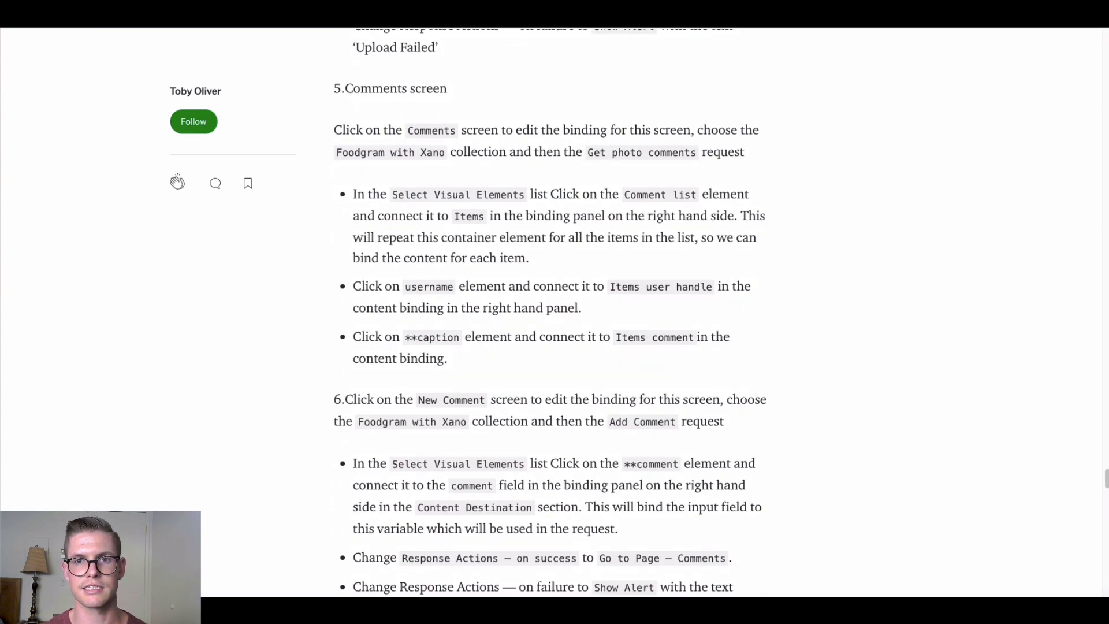
{"action": "key", "text": "ctrl+Tab"}
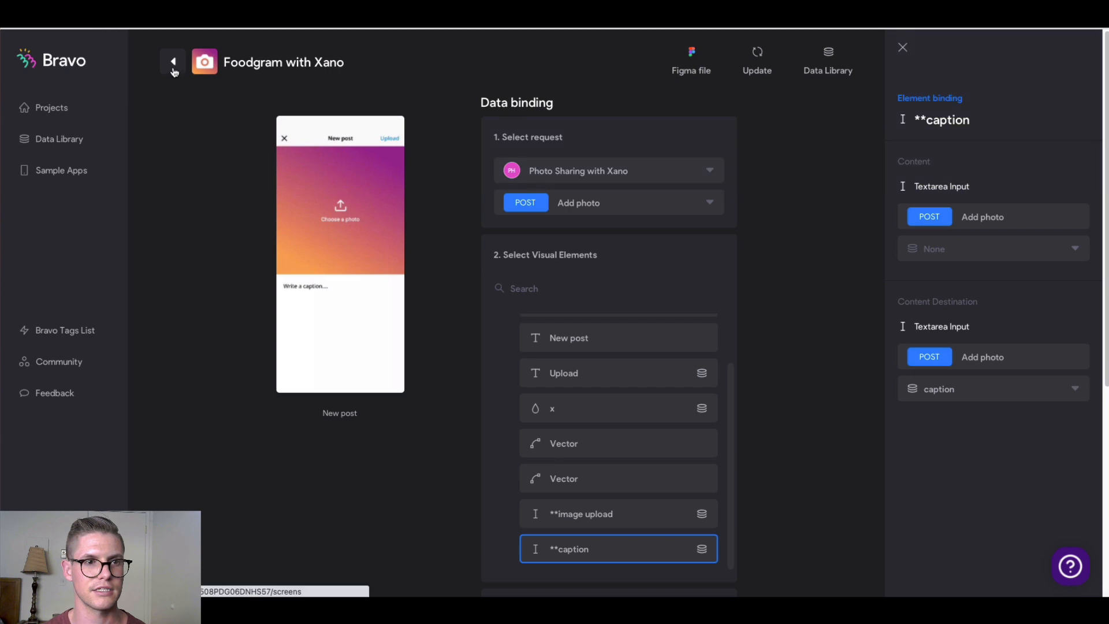
Open the Comments screen's binding and repeat its Comment list over Items
{"action": "left_click", "coordinate": [174, 72]}
{"action": "scroll", "coordinate": [347, 233], "scroll_direction": "down", "scroll_amount": 2}
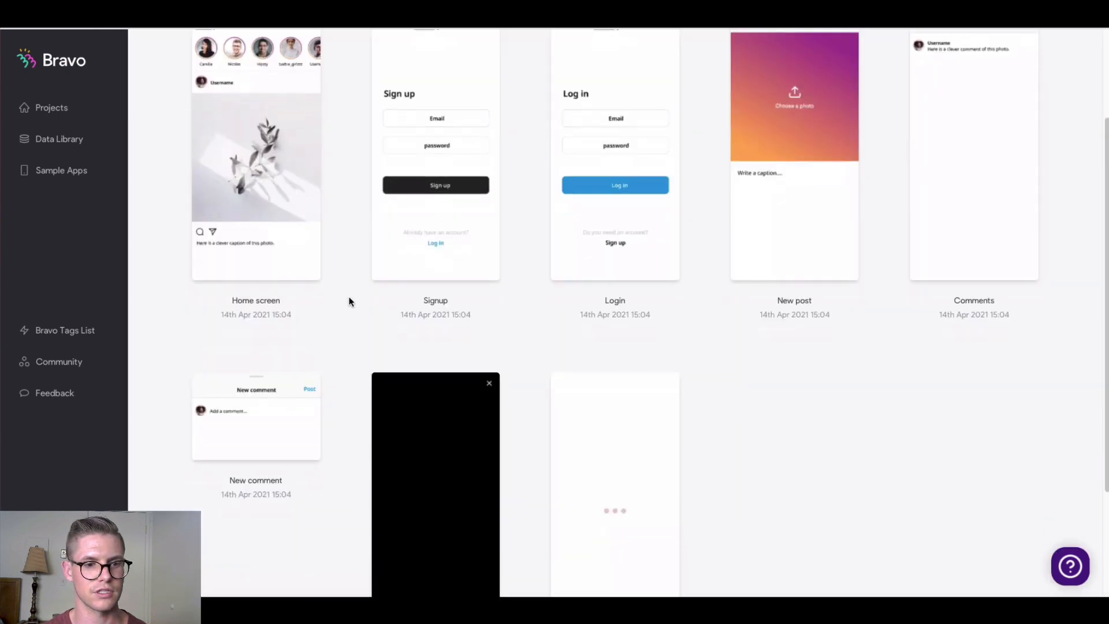
{"action": "scroll", "coordinate": [349, 324], "scroll_direction": "down", "scroll_amount": 3}
{"action": "scroll", "coordinate": [345, 328], "scroll_direction": "up", "scroll_amount": 5}
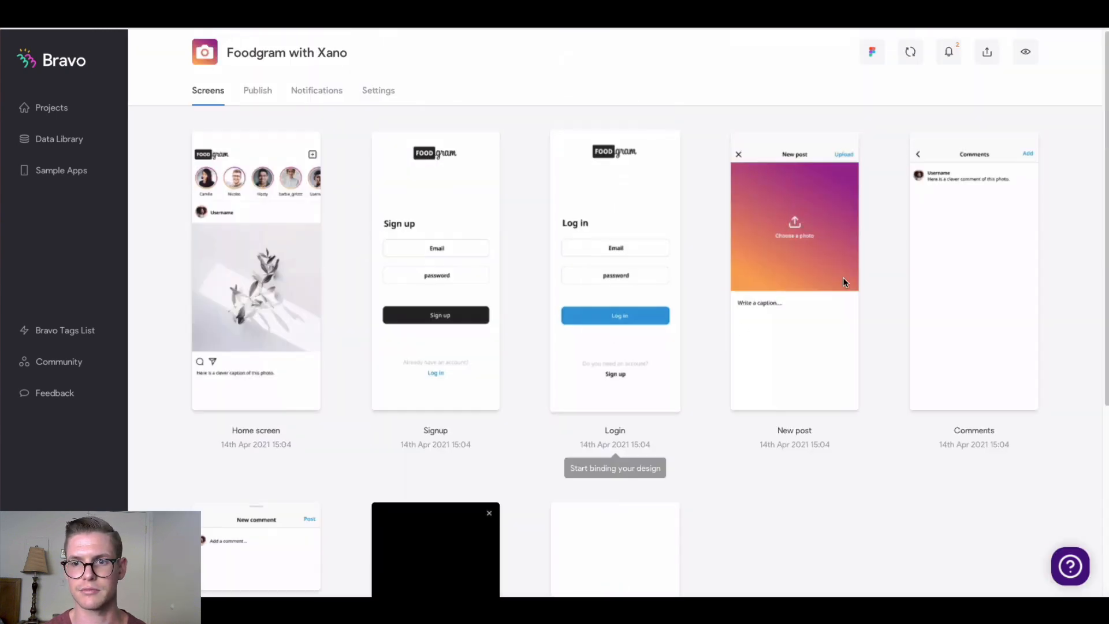
{"action": "left_click", "coordinate": [945, 280]}
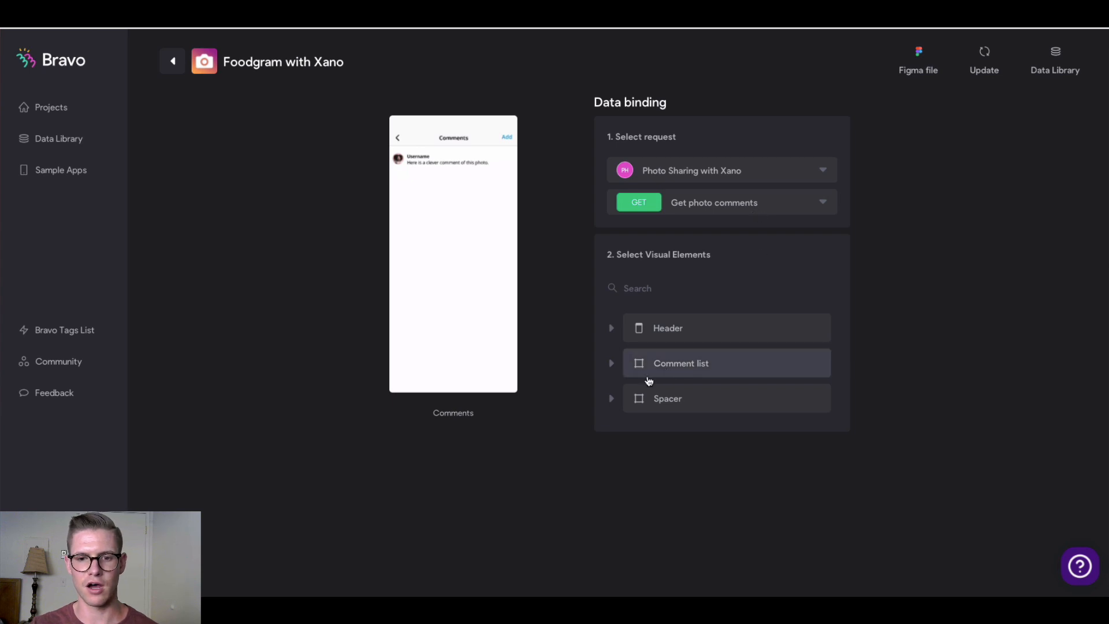
{"action": "left_click", "coordinate": [664, 365]}
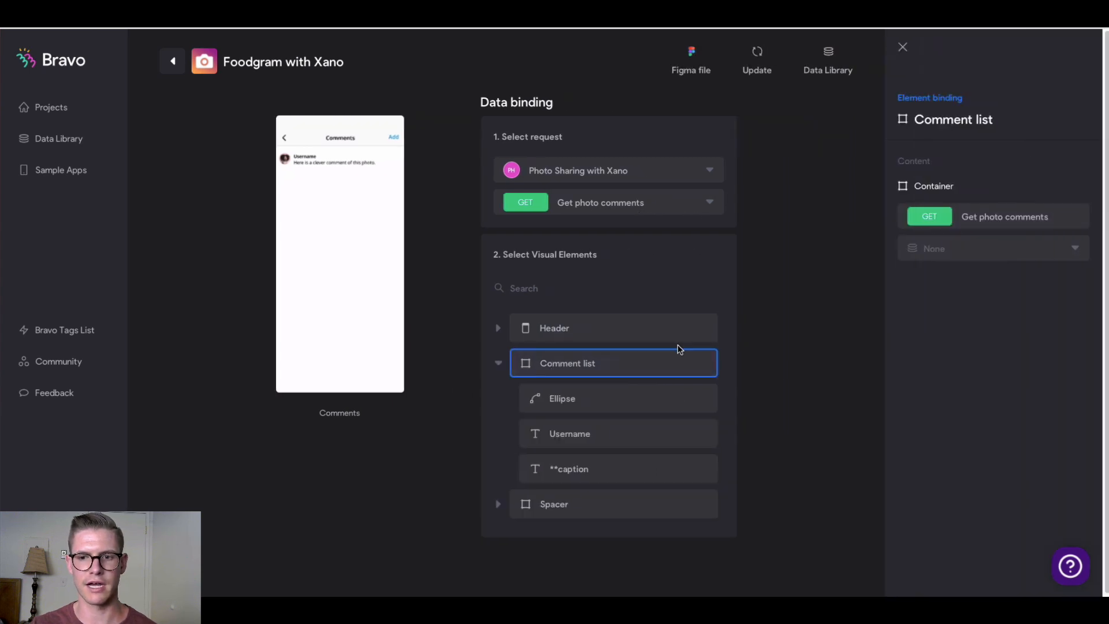
{"action": "left_click", "coordinate": [941, 253]}
{"action": "left_click", "coordinate": [937, 292]}
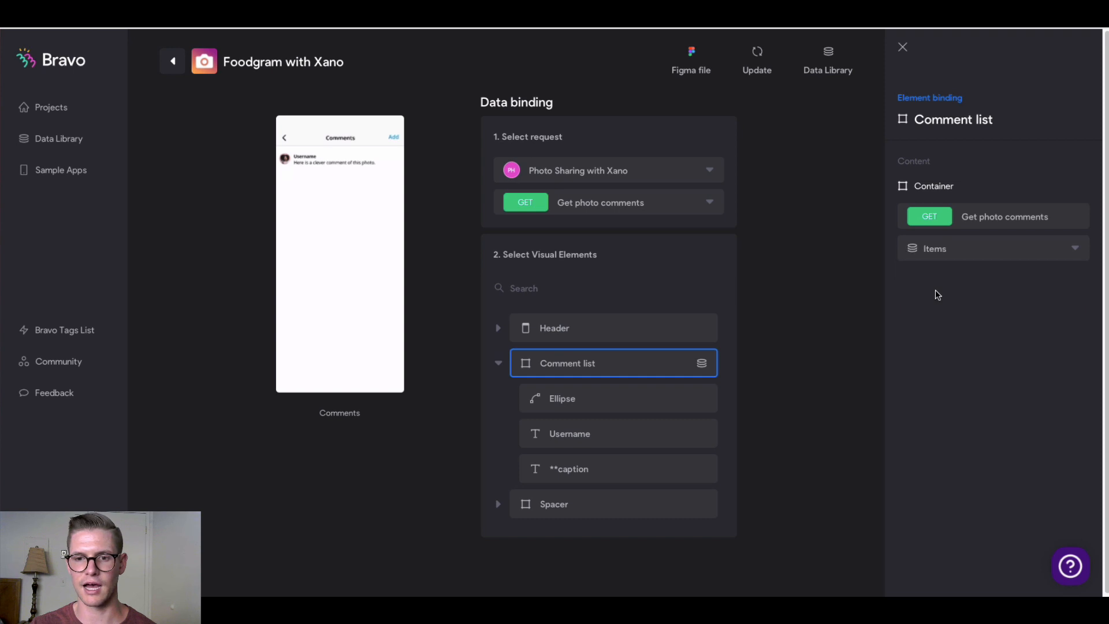
Bind Username to Items User Handle and the caption to Items Comment
{"action": "left_click", "coordinate": [595, 446]}
{"action": "left_click", "coordinate": [1004, 255]}
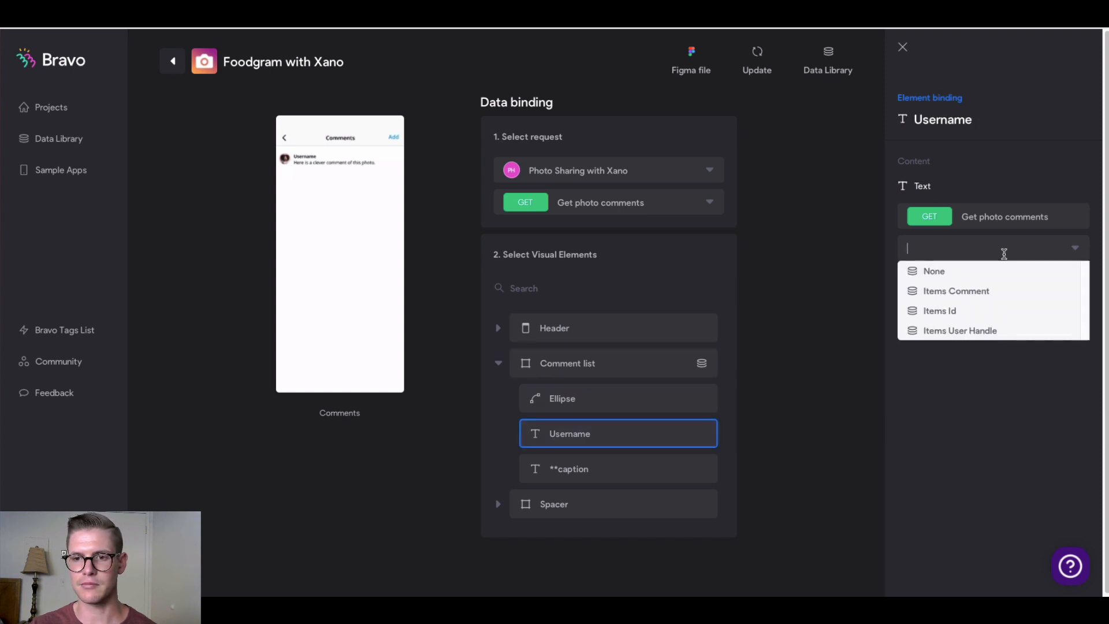
{"action": "left_click", "coordinate": [978, 329]}
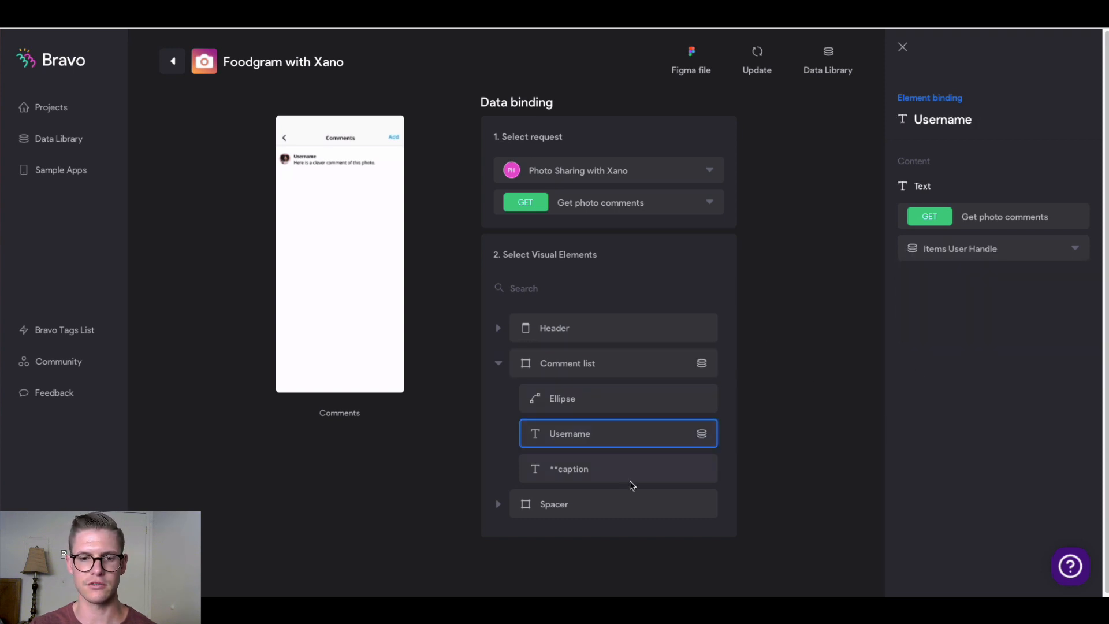
{"action": "left_click", "coordinate": [676, 461]}
{"action": "left_click", "coordinate": [977, 255]}
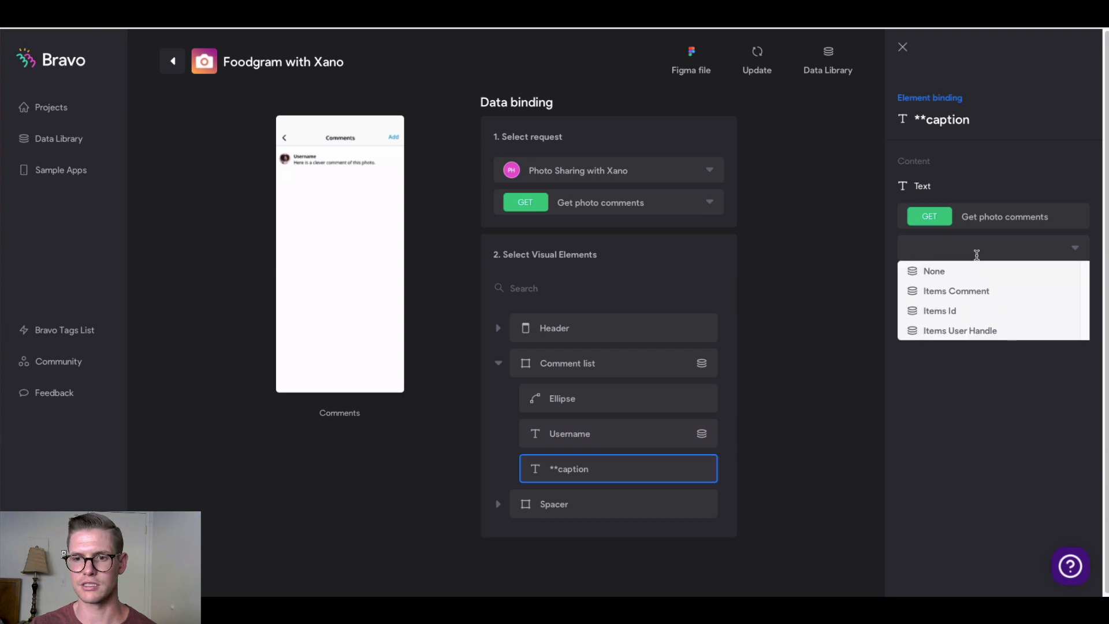
{"action": "left_click", "coordinate": [972, 295]}
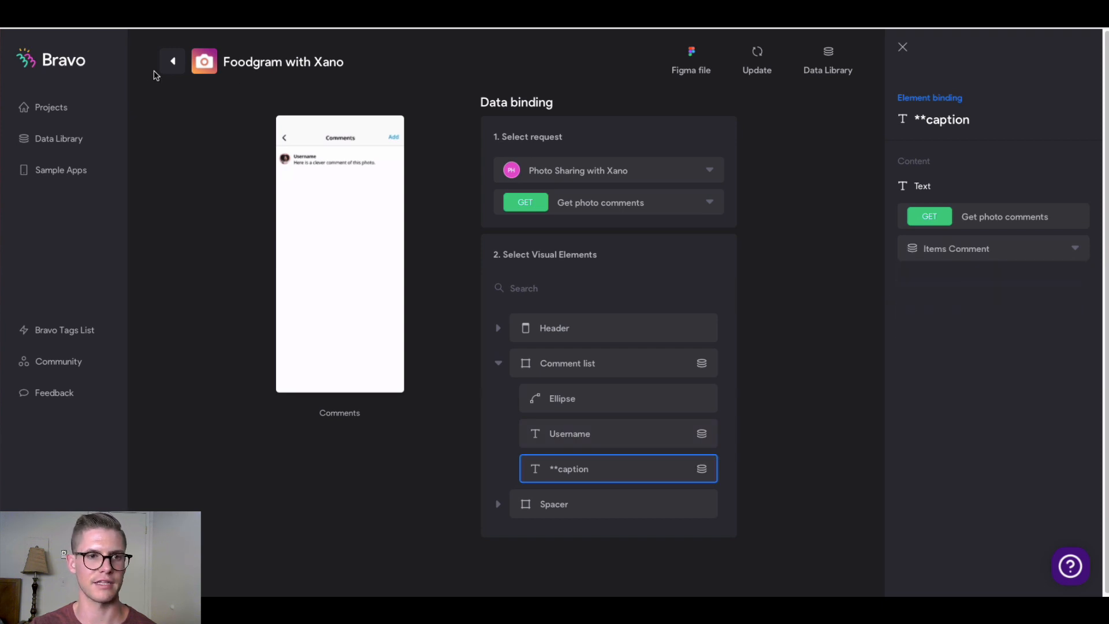
{"action": "left_click", "coordinate": [183, 68]}
Bind the New comment screen to the Add comment request and expand its FRAME
{"action": "scroll", "coordinate": [218, 238], "scroll_direction": "down", "scroll_amount": 2}
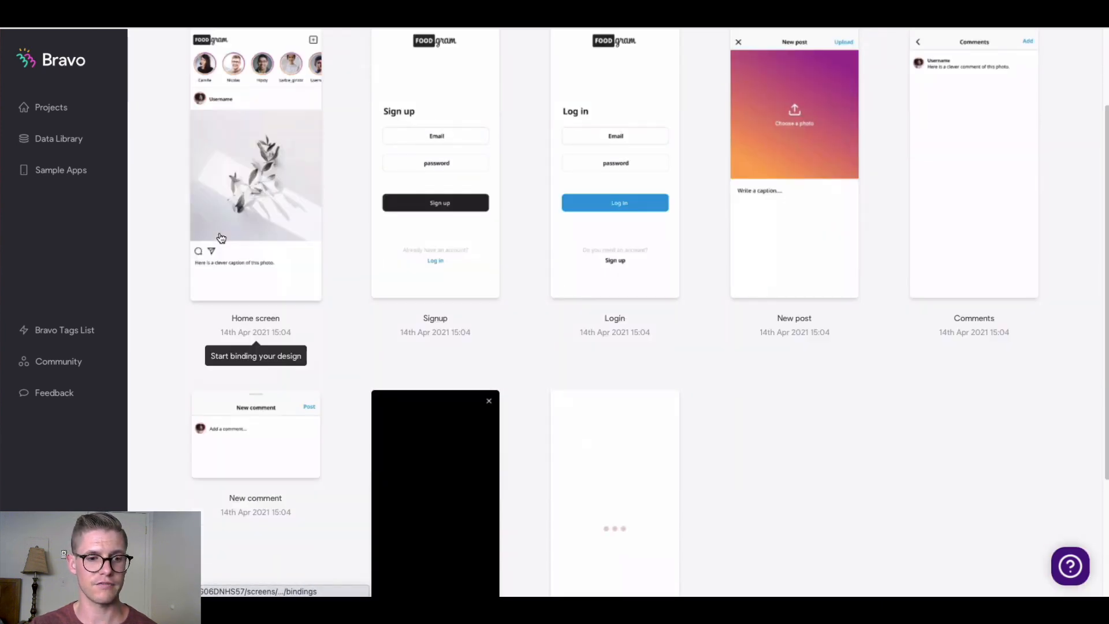
{"action": "left_click", "coordinate": [260, 441]}
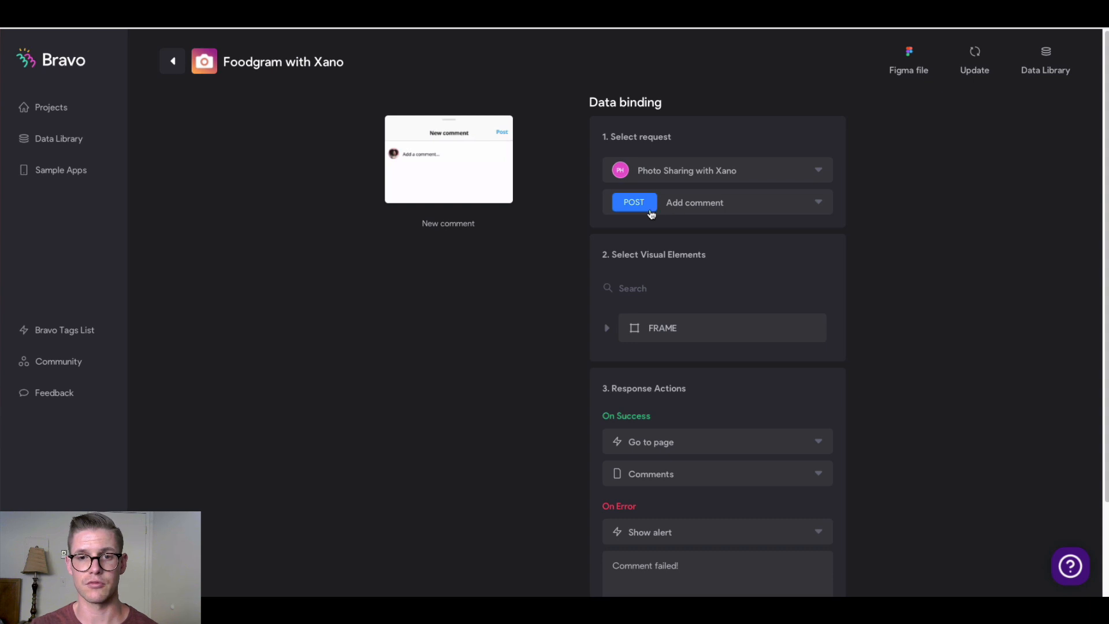
{"action": "left_click", "coordinate": [733, 209]}
{"action": "left_click", "coordinate": [730, 253]}
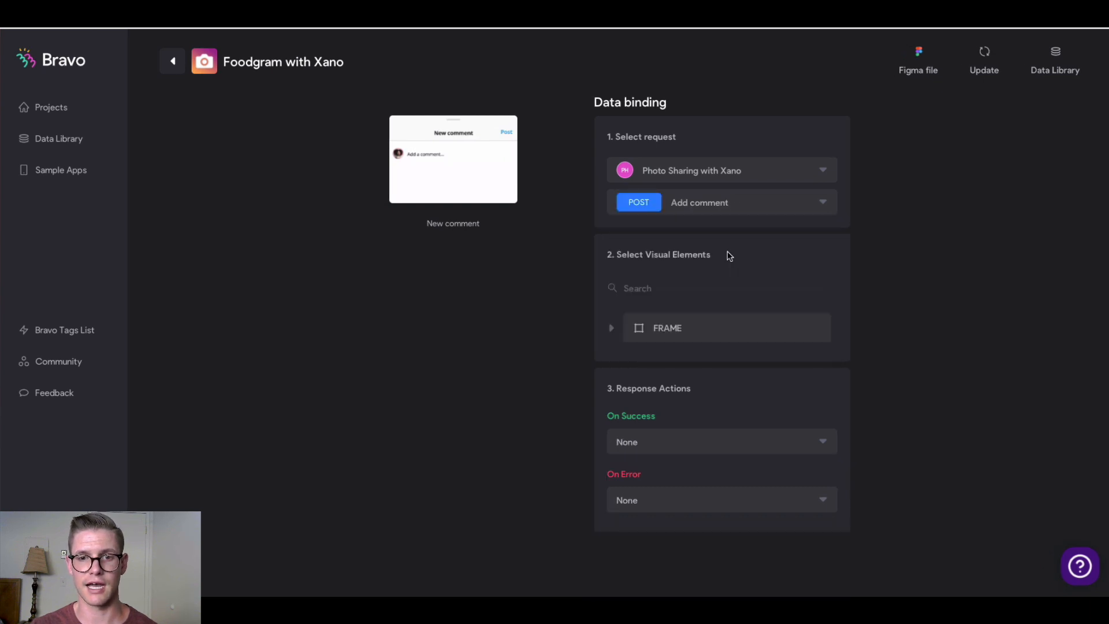
{"action": "left_click", "coordinate": [664, 330]}
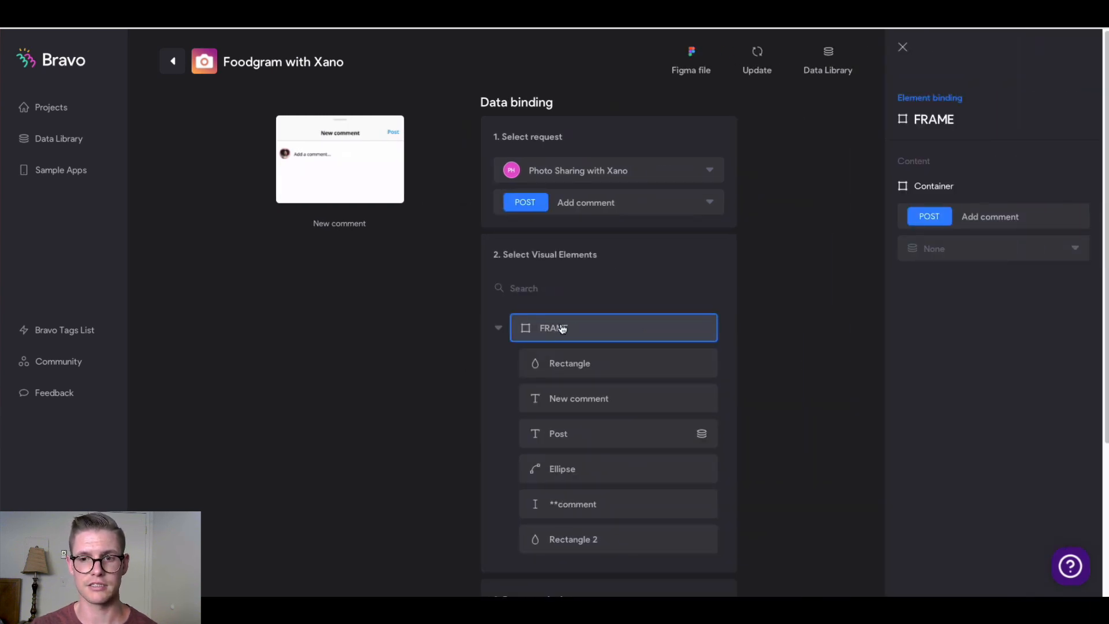
Send the comment input to the comment field and go to Comments on success
{"action": "left_click", "coordinate": [576, 508]}
{"action": "left_click", "coordinate": [986, 394]}
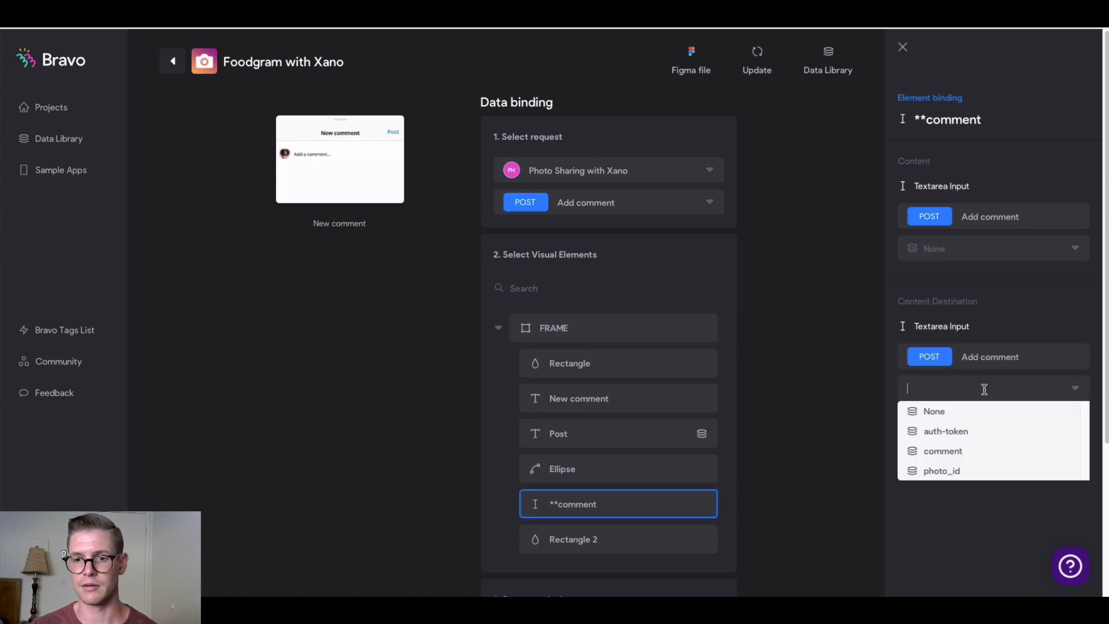
{"action": "left_click", "coordinate": [963, 452]}
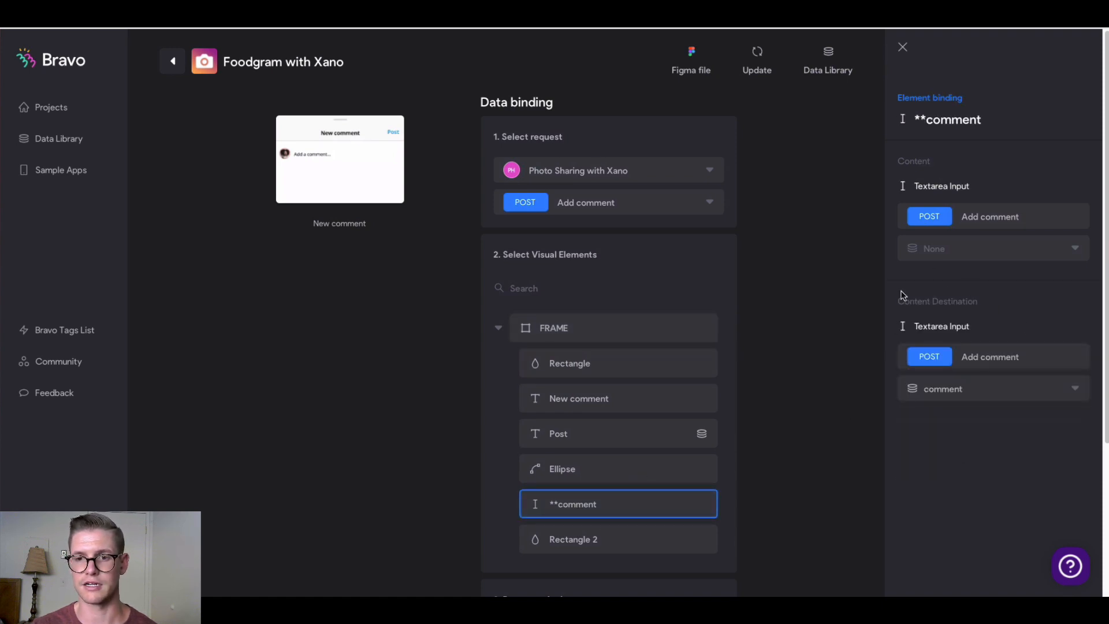
{"action": "scroll", "coordinate": [694, 413], "scroll_direction": "down", "scroll_amount": 3}
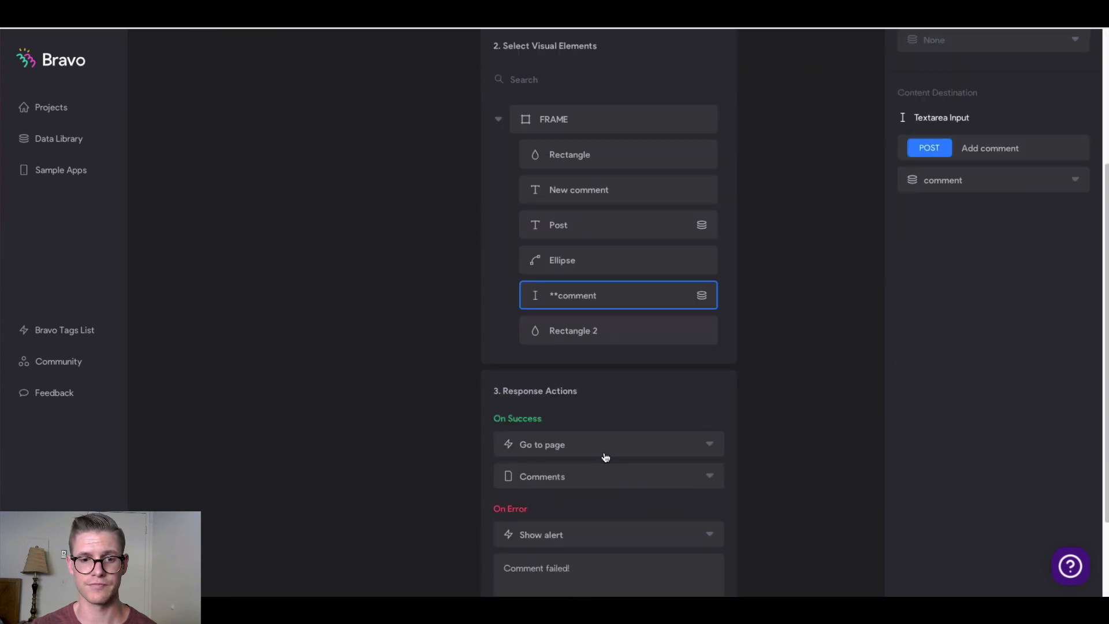
{"action": "left_click", "coordinate": [597, 485]}
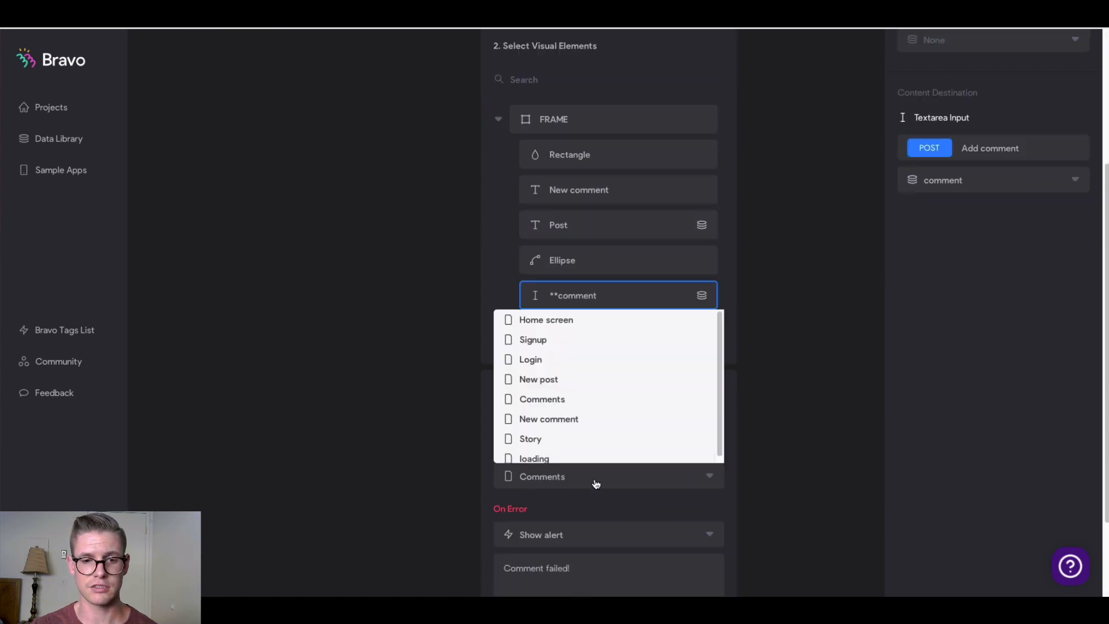
{"action": "left_click", "coordinate": [565, 403]}
{"action": "scroll", "coordinate": [516, 459], "scroll_direction": "down", "scroll_amount": 2}
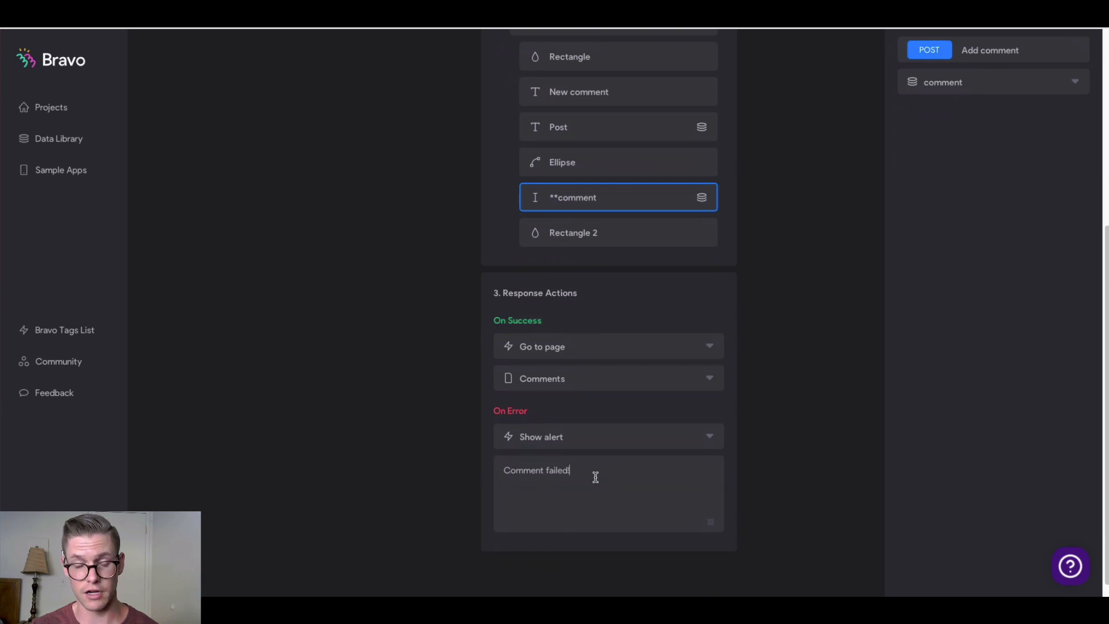
{"action": "scroll", "coordinate": [391, 410], "scroll_direction": "up", "scroll_amount": 5}
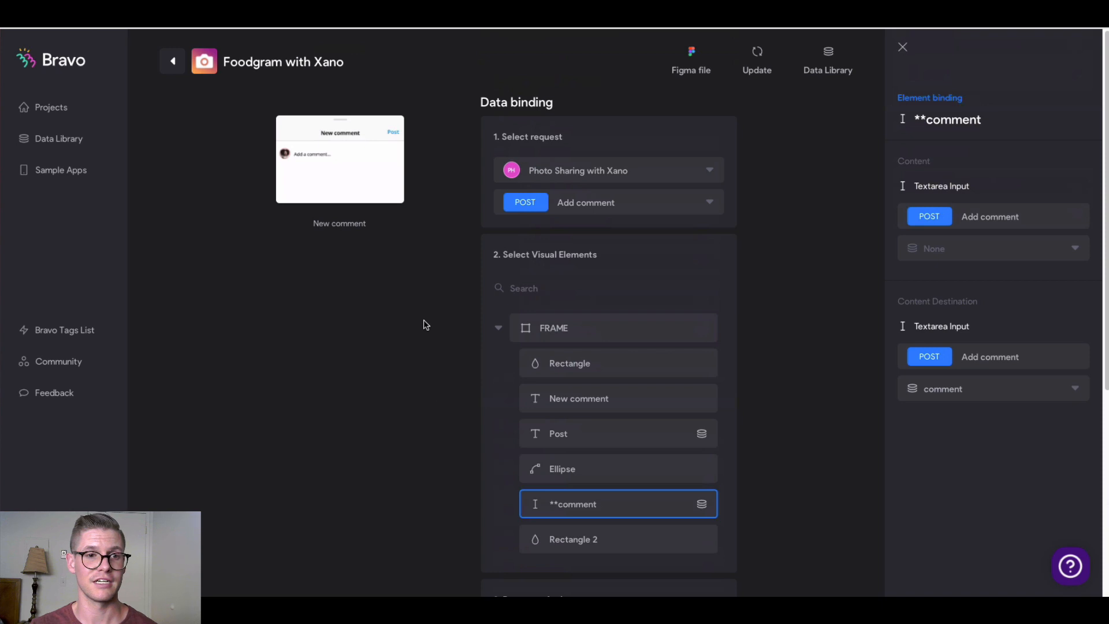
Go back from the tutorial's Testing notes to the Foodgram with Xano screens overview
{"action": "left_click", "coordinate": [171, 63]}
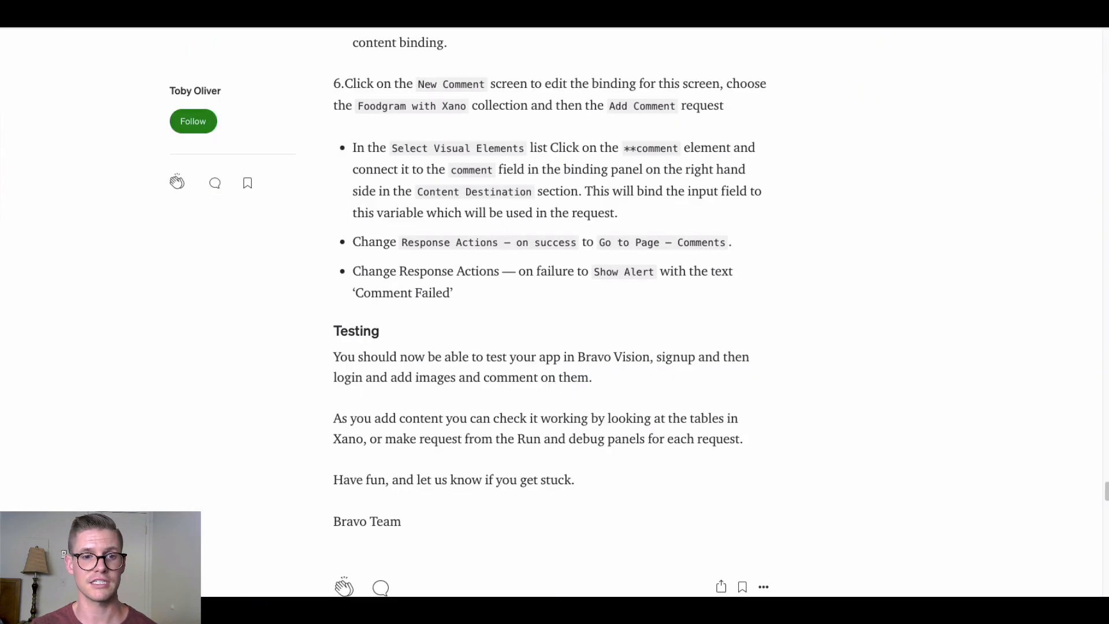
{"action": "scroll", "coordinate": [598, 274], "scroll_direction": "up", "scroll_amount": 1}
{"action": "scroll", "coordinate": [640, 356], "scroll_direction": "down", "scroll_amount": 1}
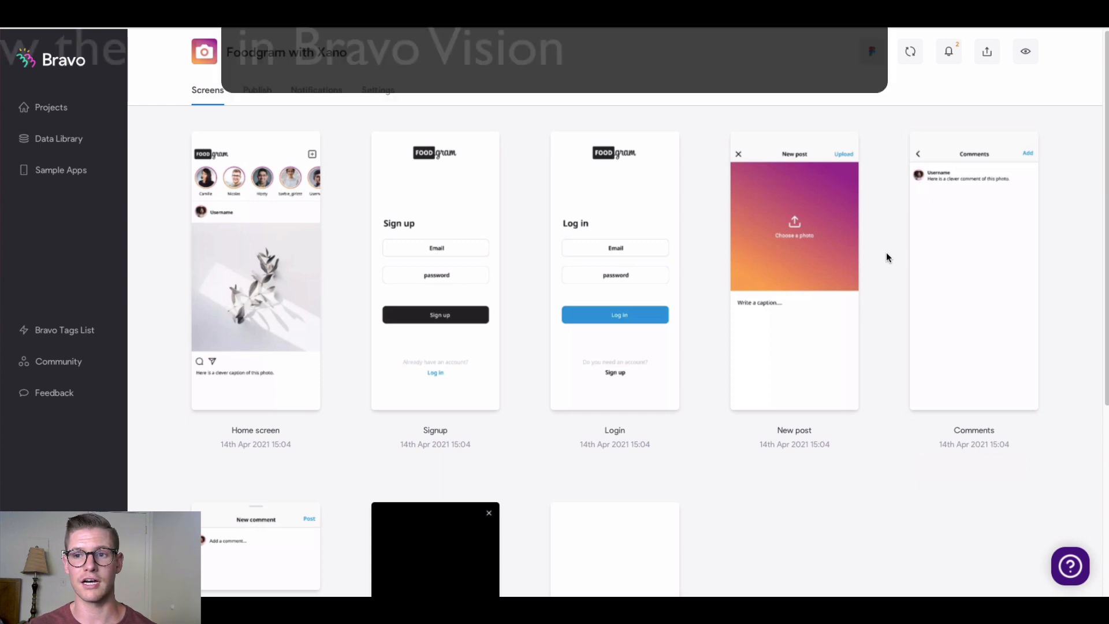
Open the Bravo Vision preview panel with its QR code and 2 warnings
{"action": "left_click", "coordinate": [1025, 54]}
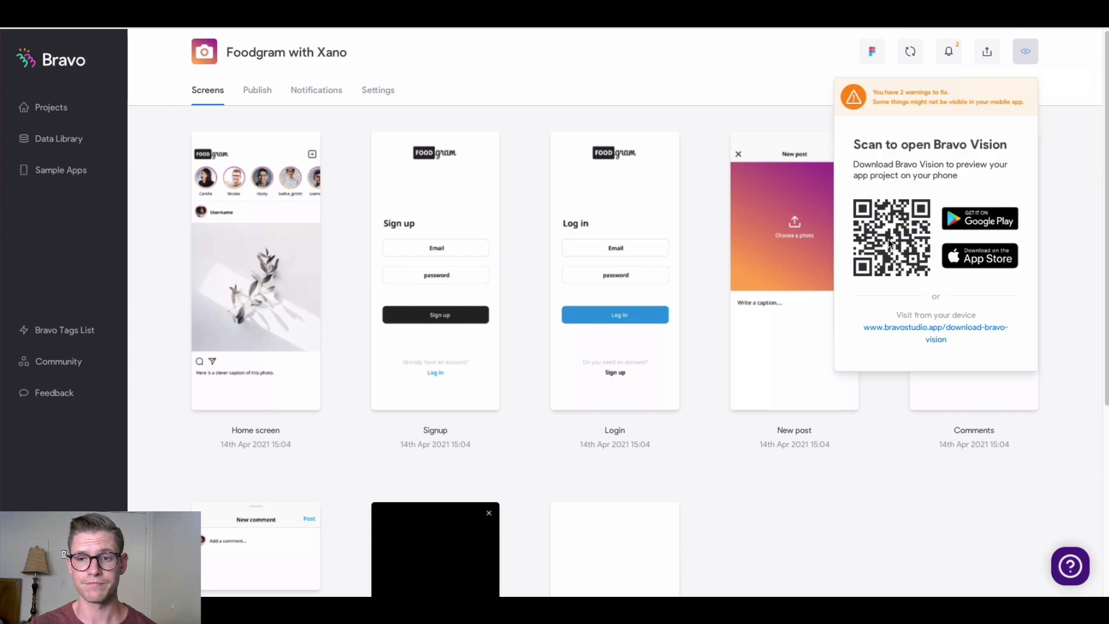